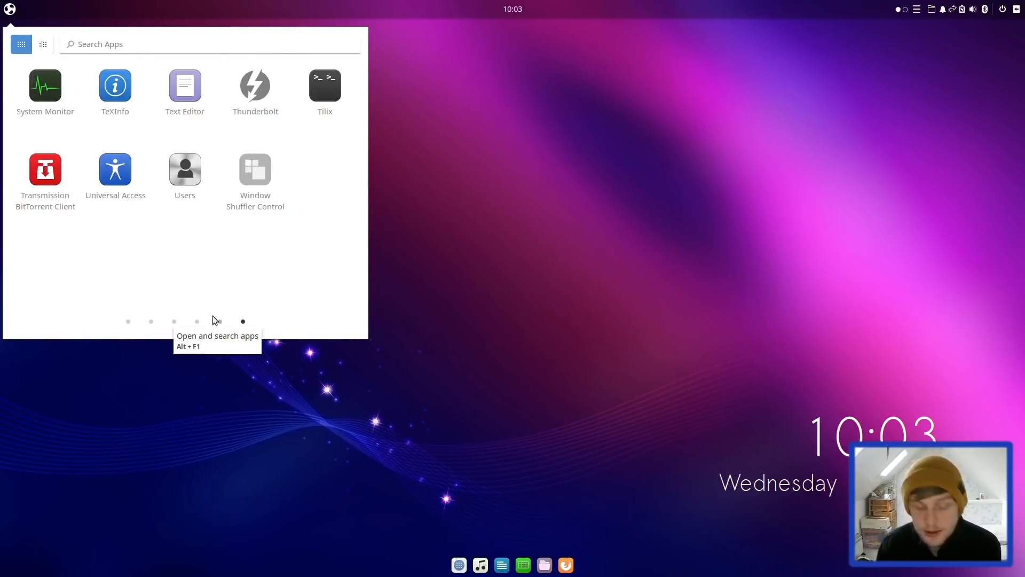
Browse the pages of the applications menu grid, compare it with the category view, and close the menu
click(219, 320)
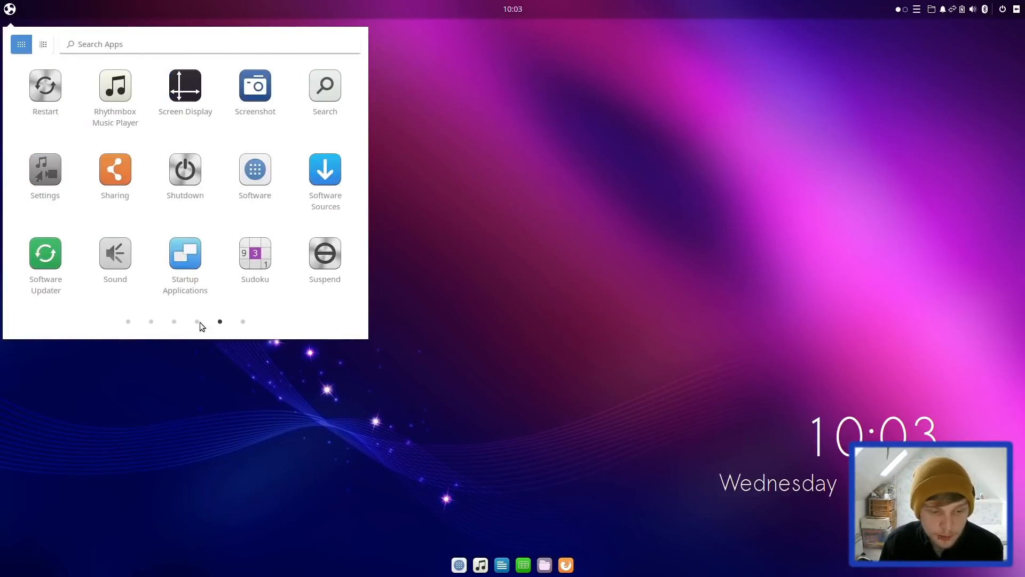
click(196, 321)
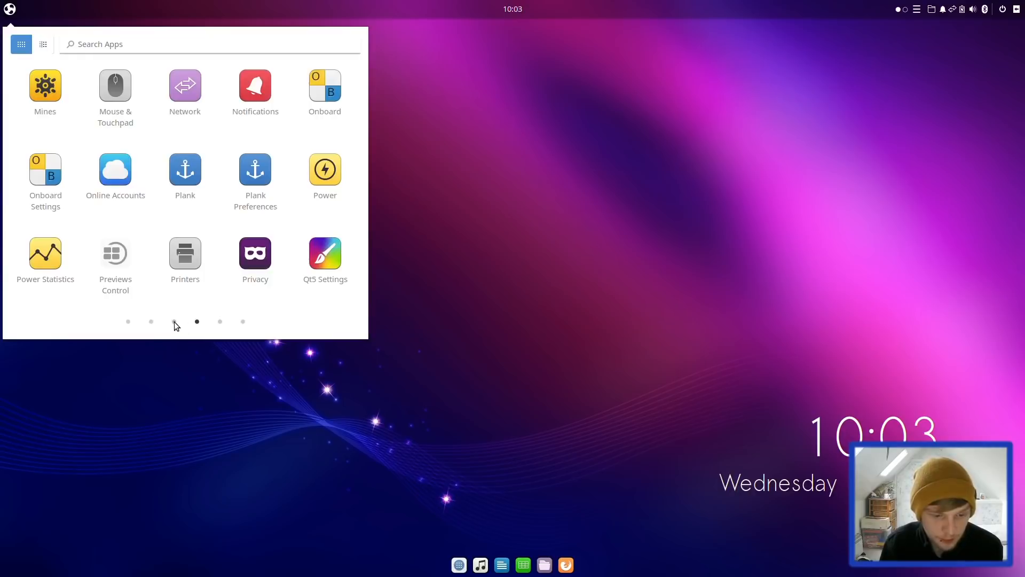
click(175, 322)
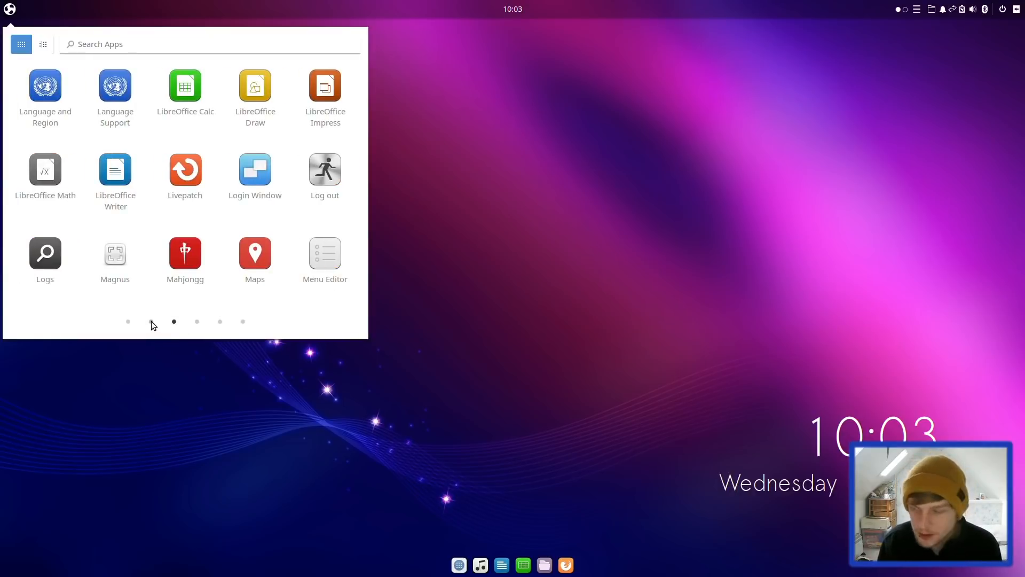
click(152, 322)
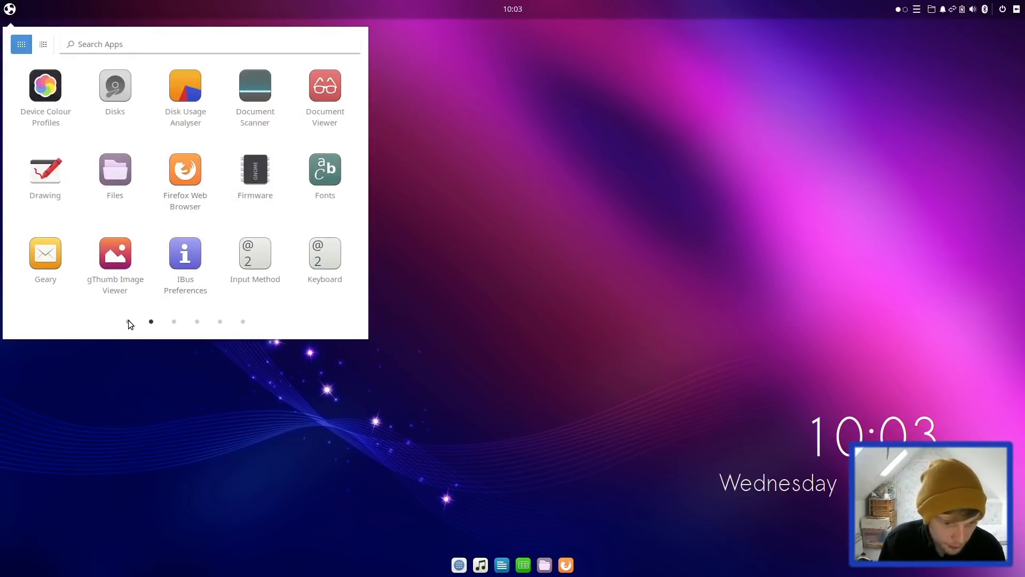
click(128, 321)
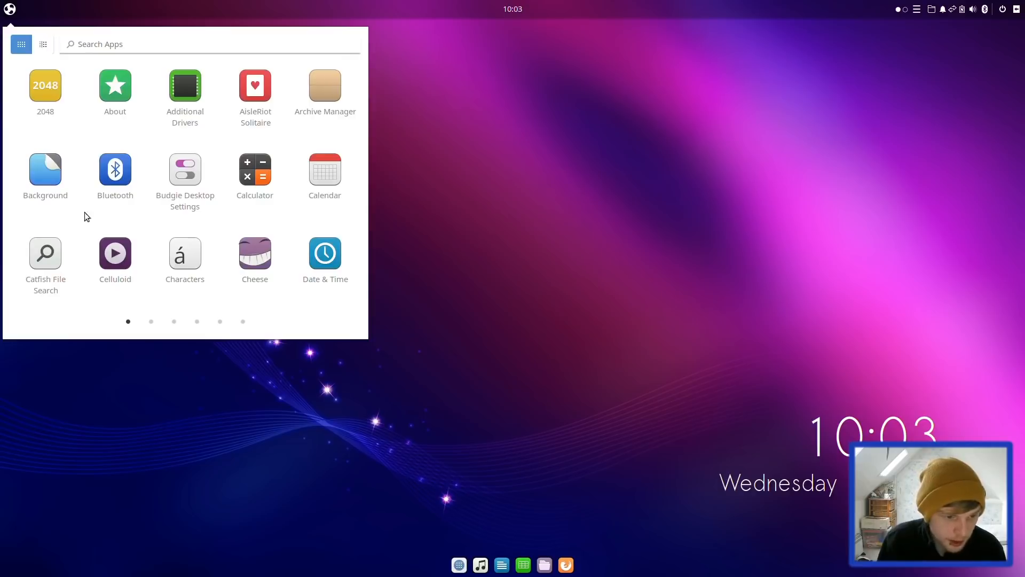
click(46, 44)
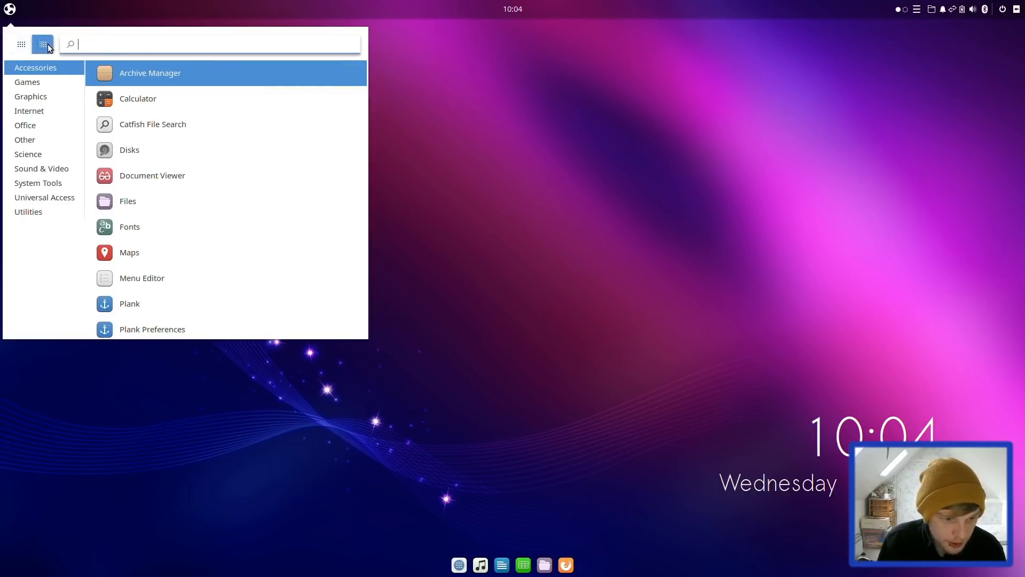
click(22, 43)
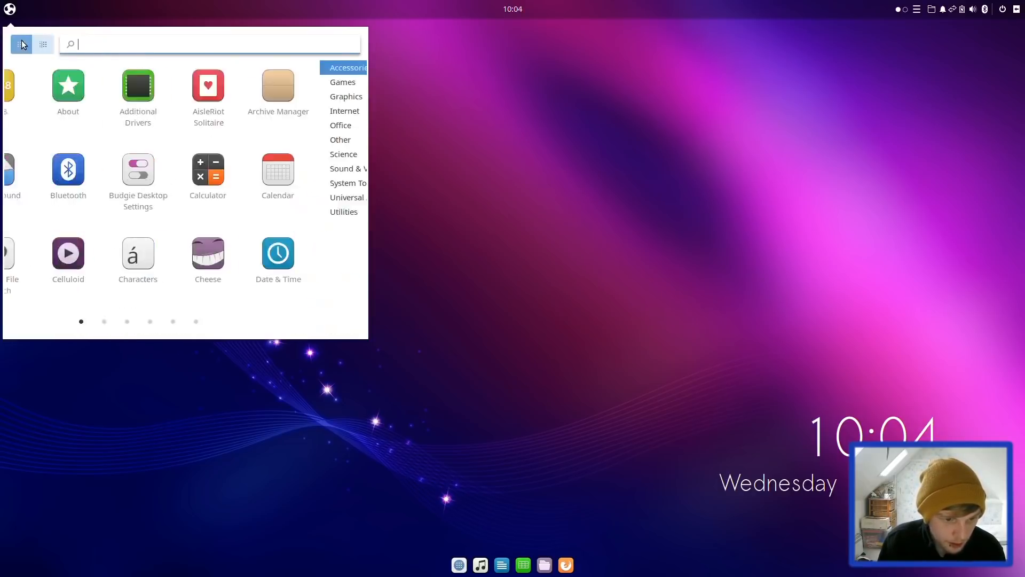
click(616, 259)
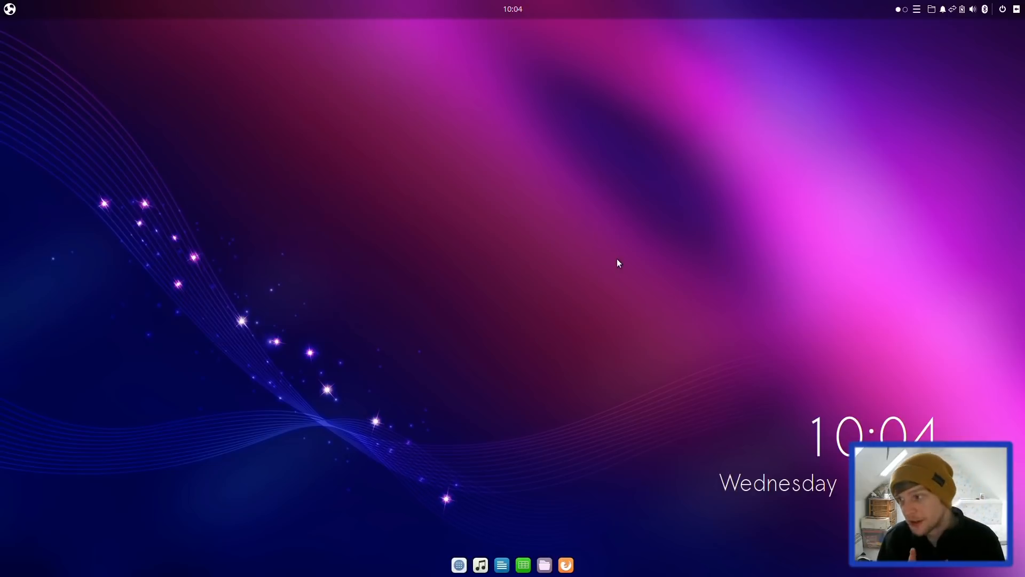
Search the applications menu for "budgi" and clear the search text
key(super)
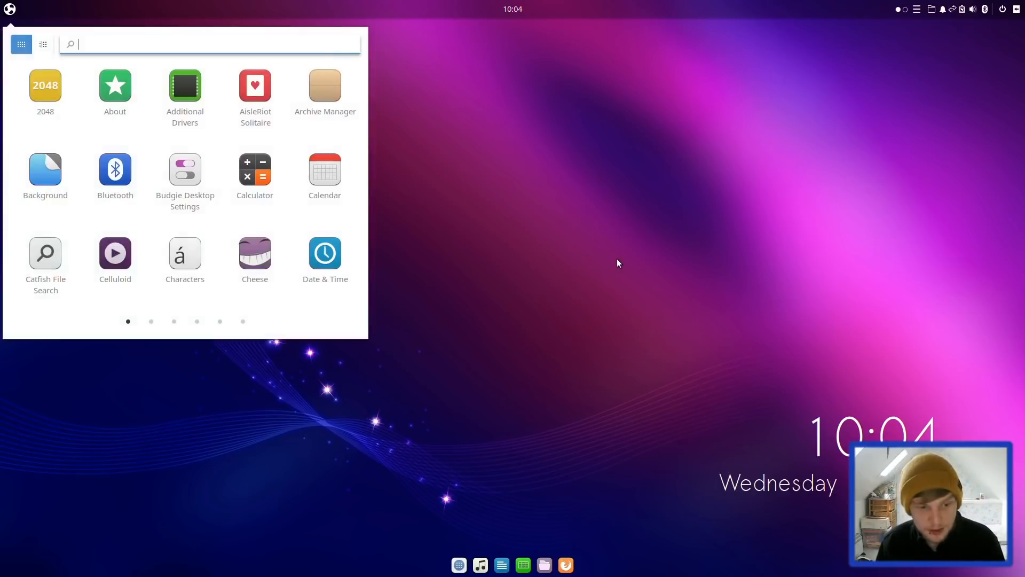
text(budgi)
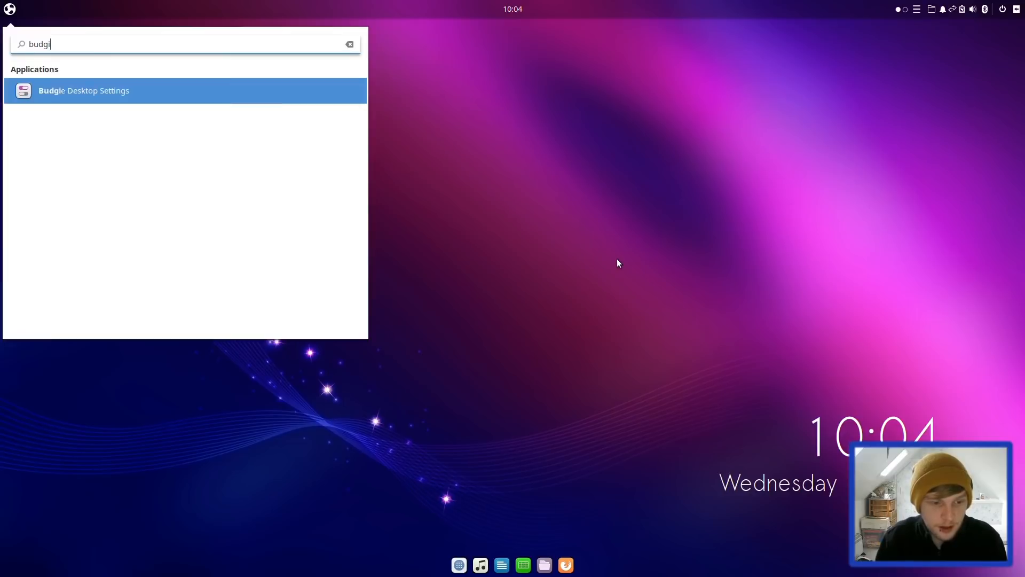
key(BackSpace)
key(BackSpace)
key(BackSpace)
key(BackSpace)
key(BackSpace)
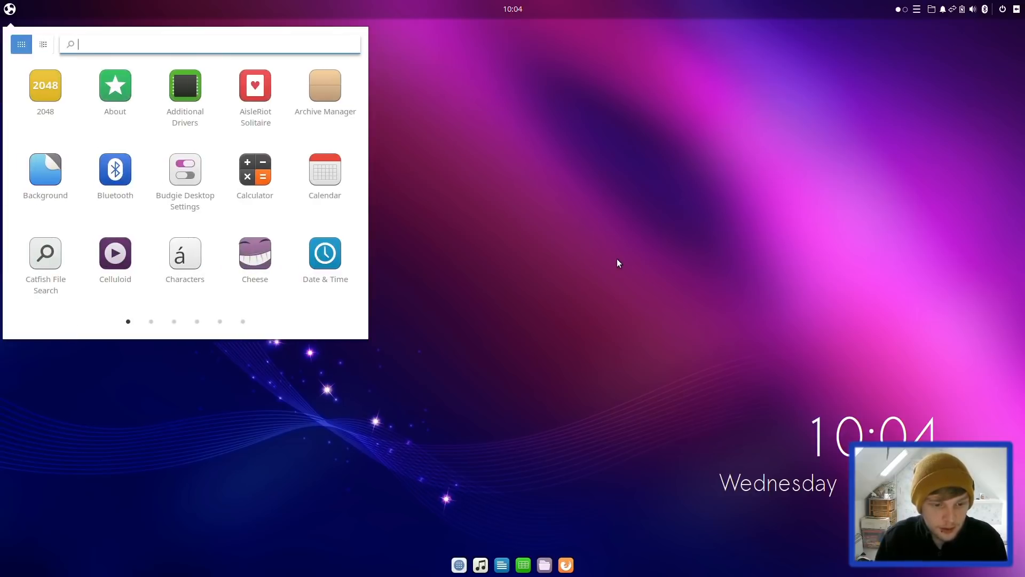
Page through the second to fourth pages of the applications grid
click(150, 320)
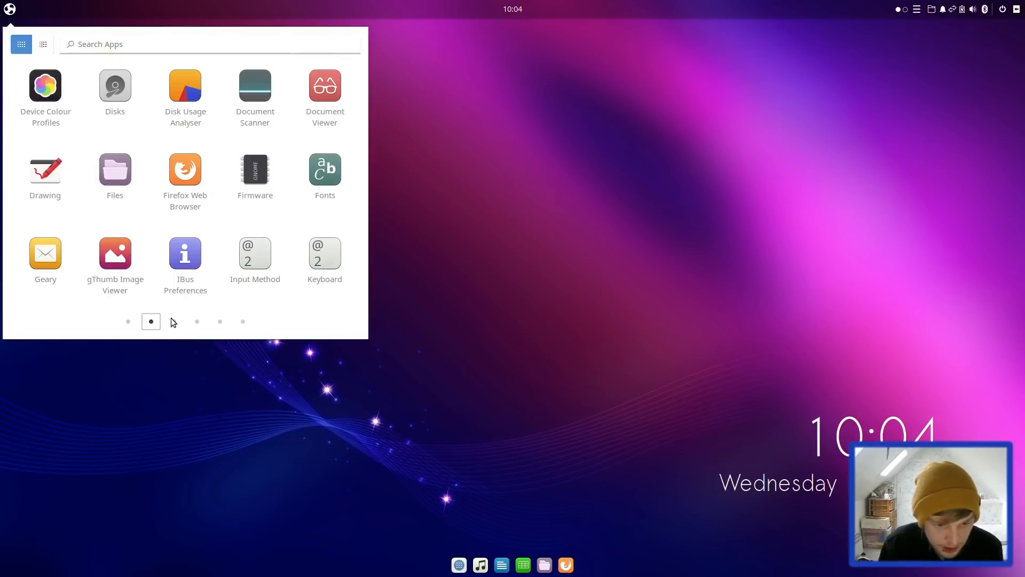
click(174, 321)
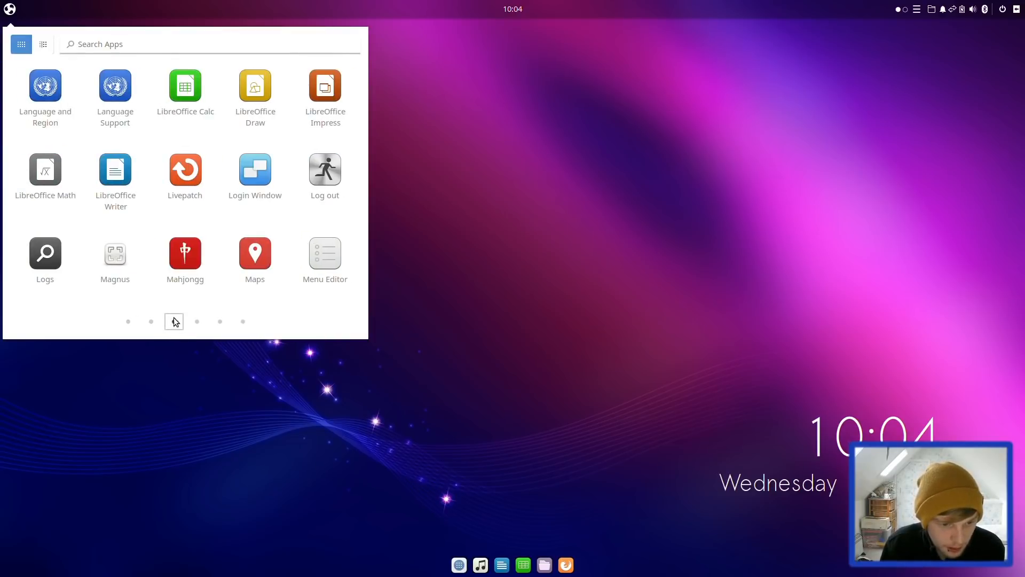
click(196, 320)
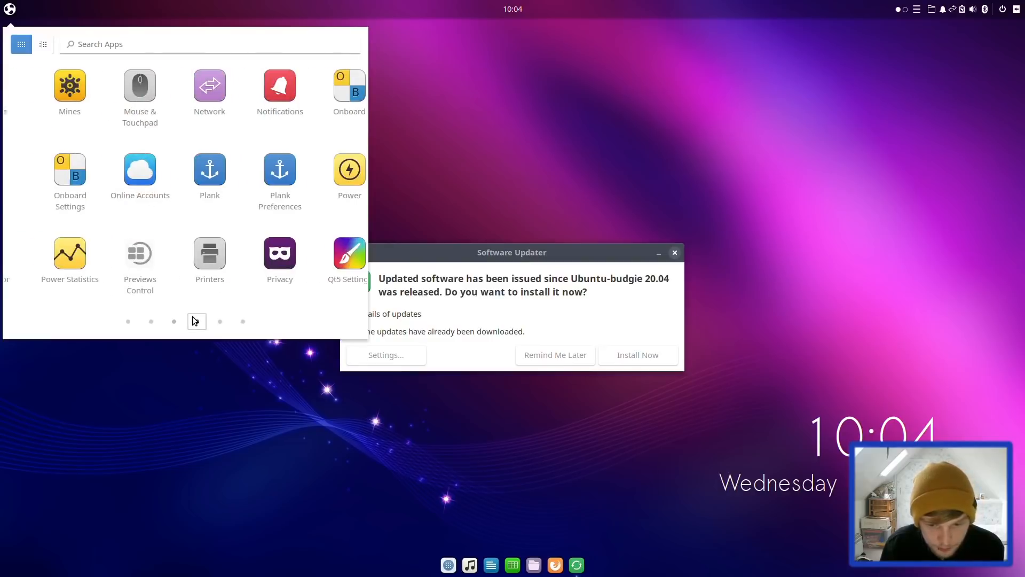
Start installing the Ubuntu-budgie 20.04 updates offered by the Software Updater
click(576, 300)
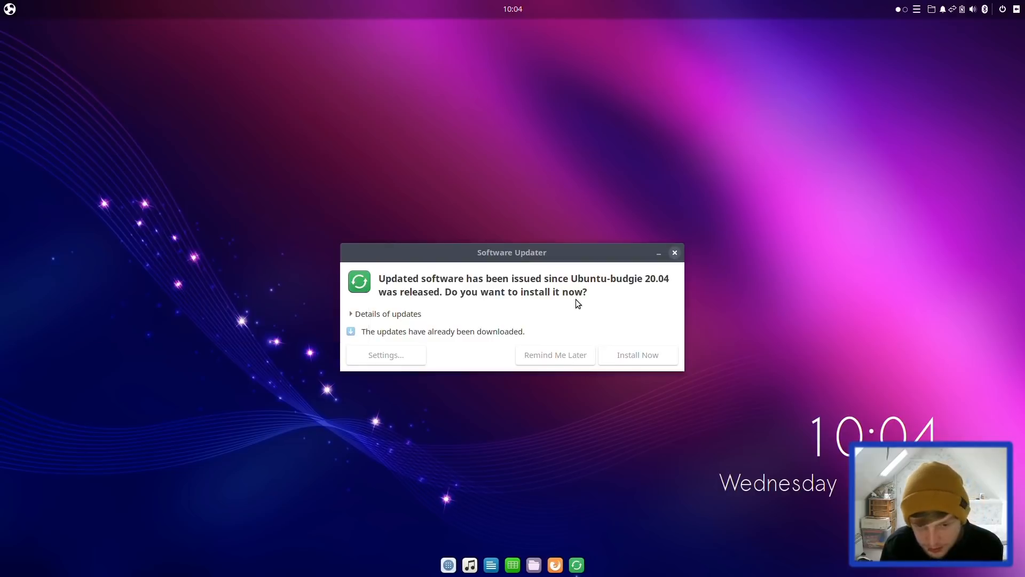
click(640, 356)
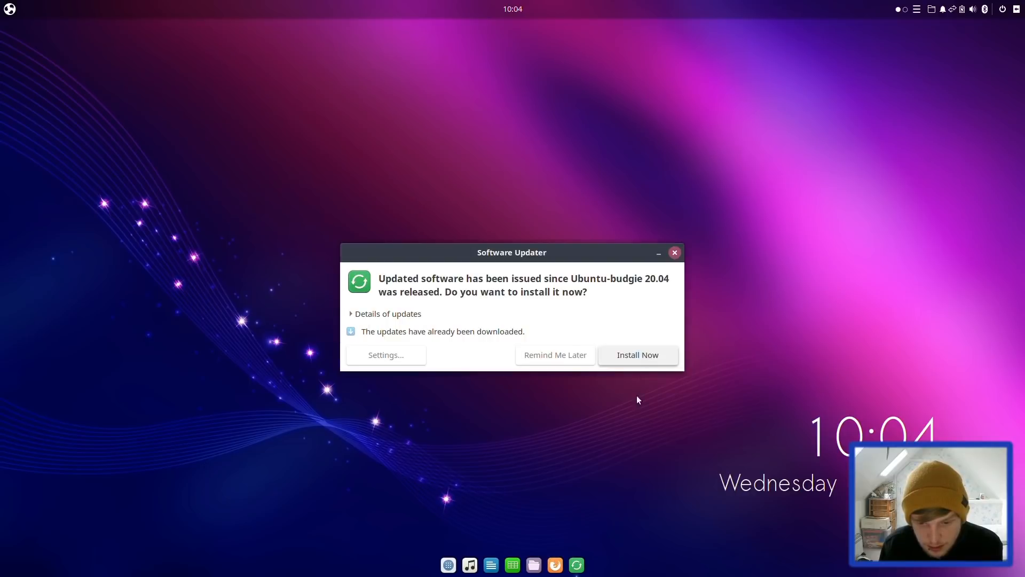
click(634, 356)
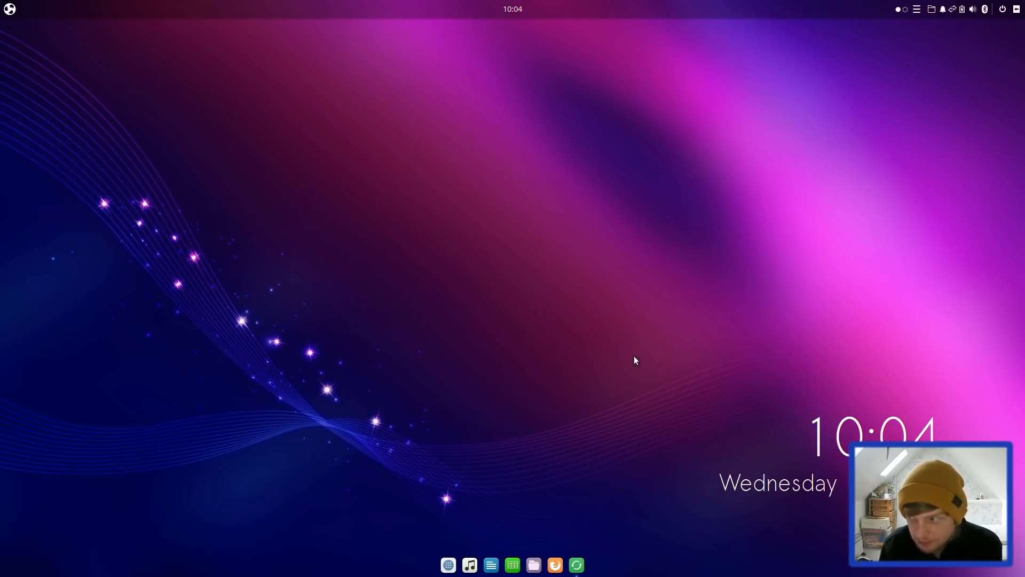
Search the installed applications for "desk", open Budgie Themes & Layouts, and maximise its window
click(10, 11)
text(desk)
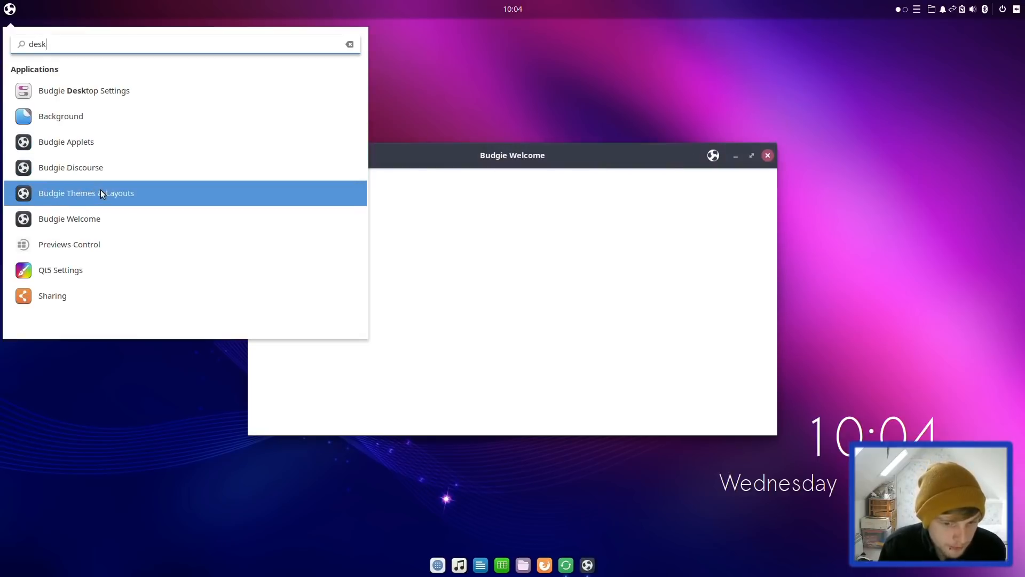
click(101, 192)
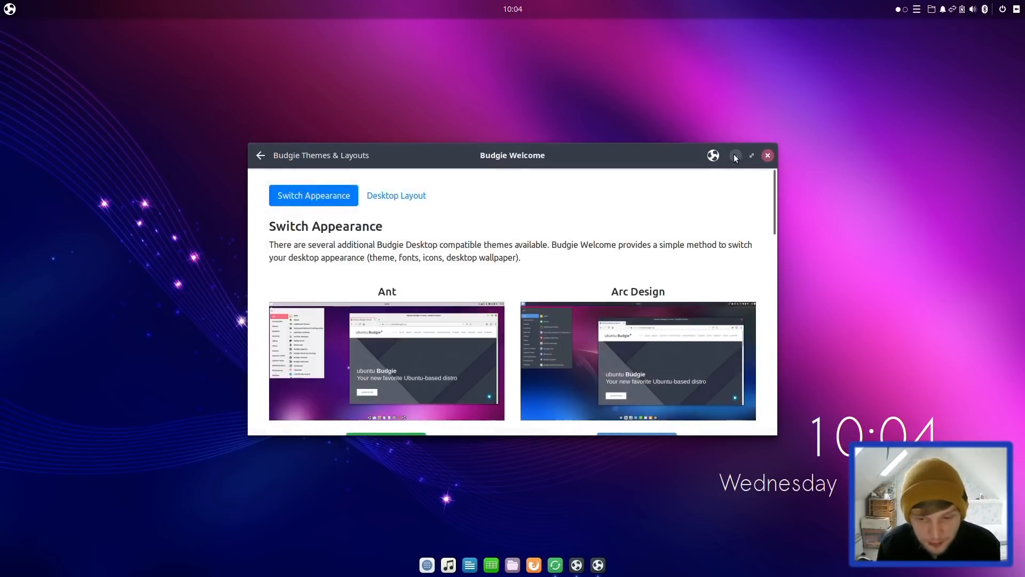
click(750, 157)
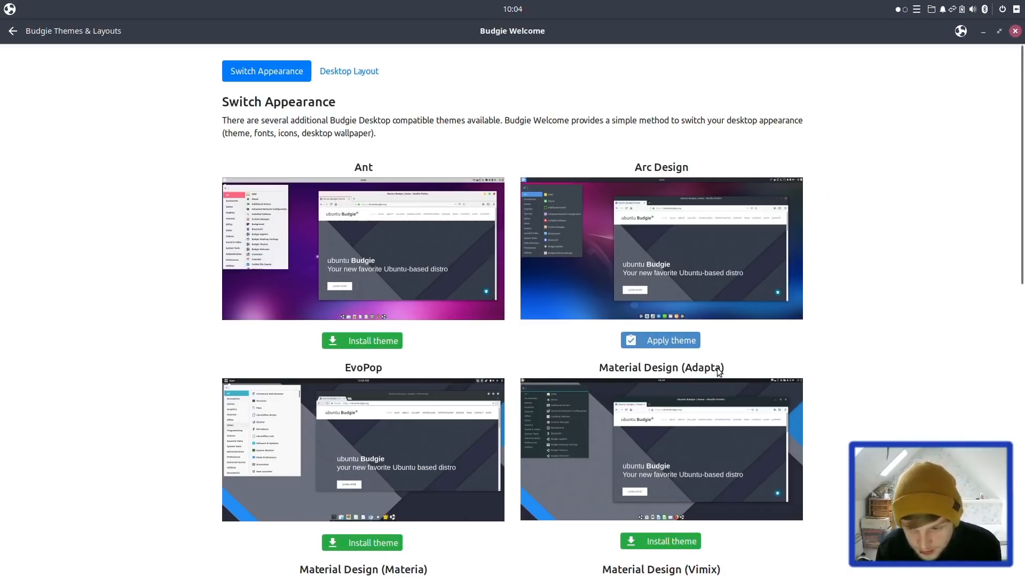
Try to install the Material Design (Materia) theme, accepting the third-party repository ppa:numix/ppa
scroll(719, 370, down, 9)
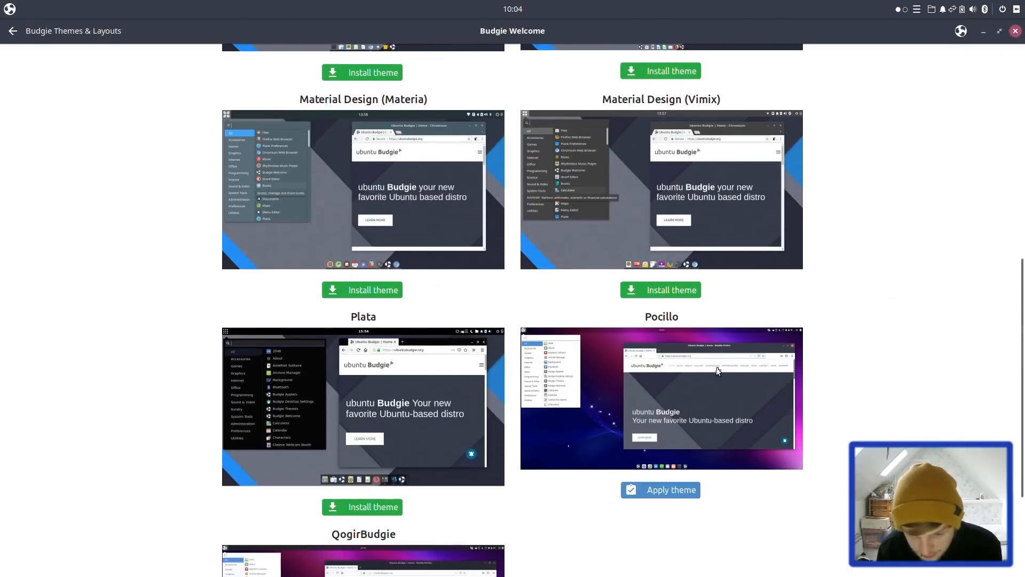
scroll(717, 370, down, 3)
scroll(717, 370, up, 3)
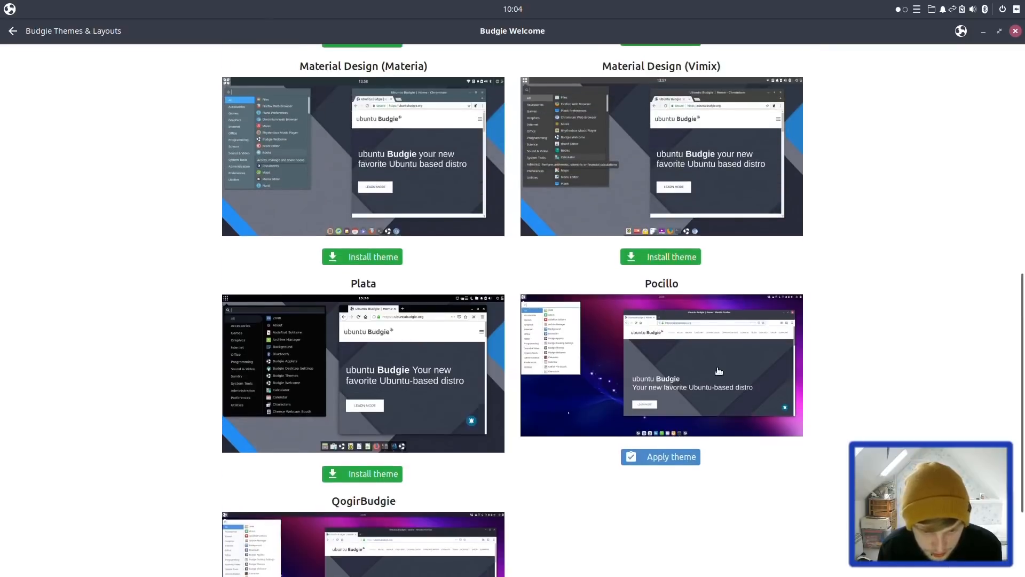
scroll(717, 370, up, 2)
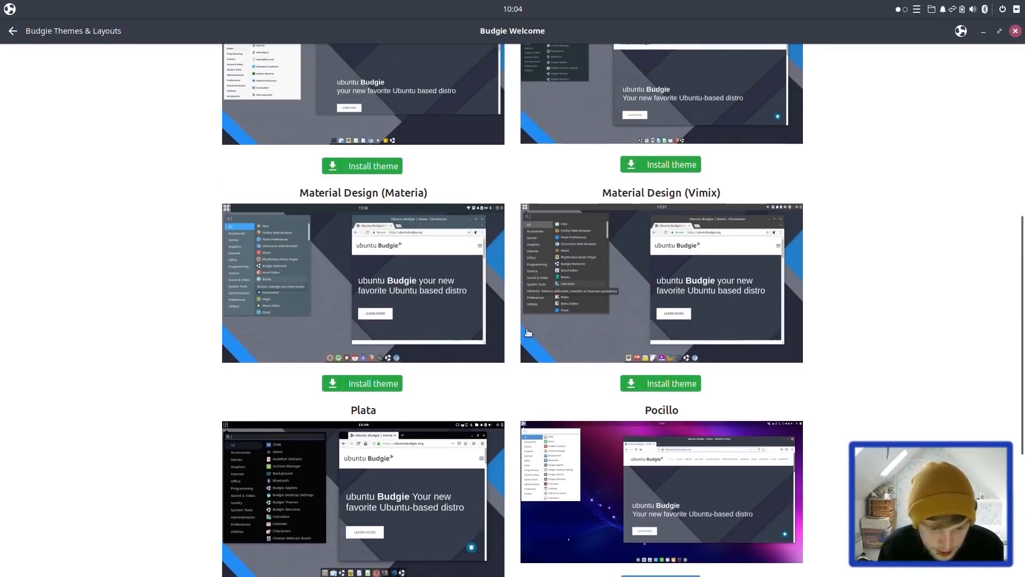
click(378, 387)
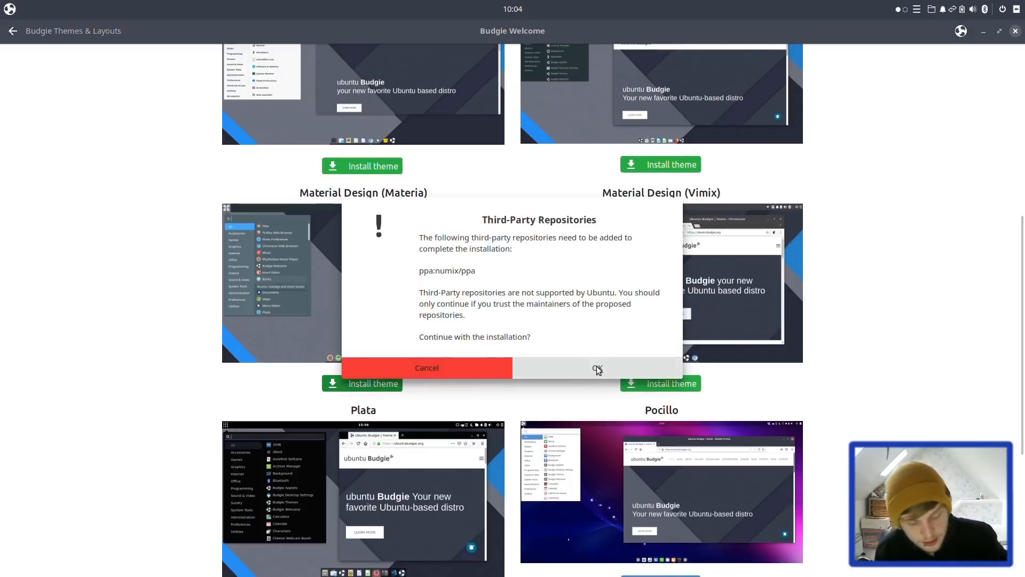
key(alt+Tab)
key(alt+Tab)
key(alt+Tab)
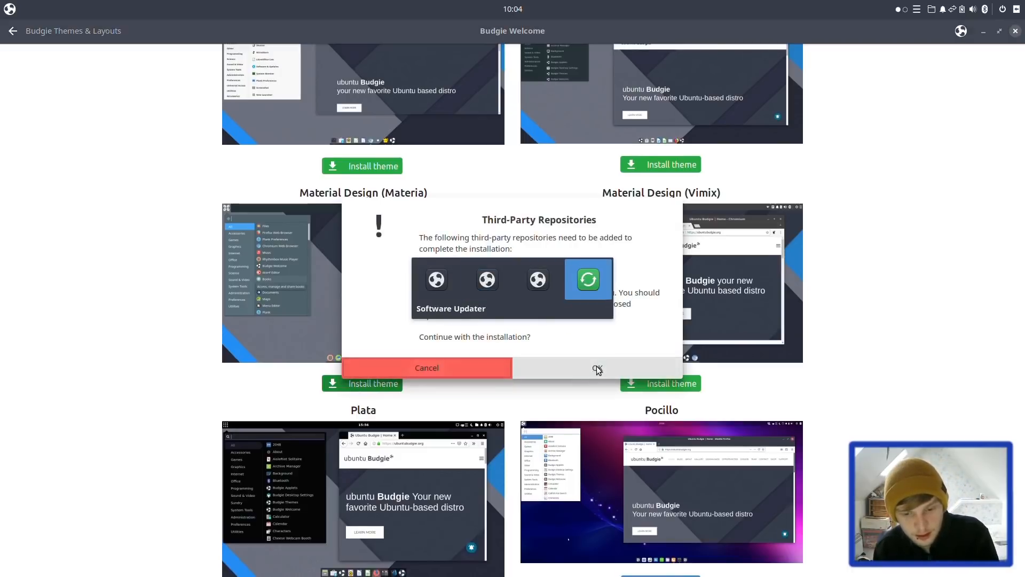
key(alt+Tab)
click(597, 368)
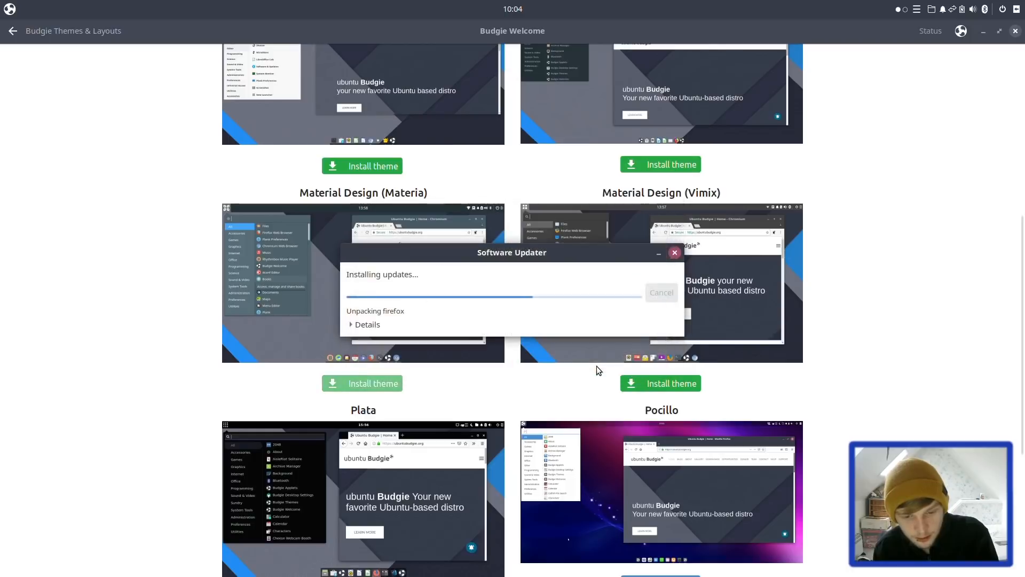
key(alt+Tab)
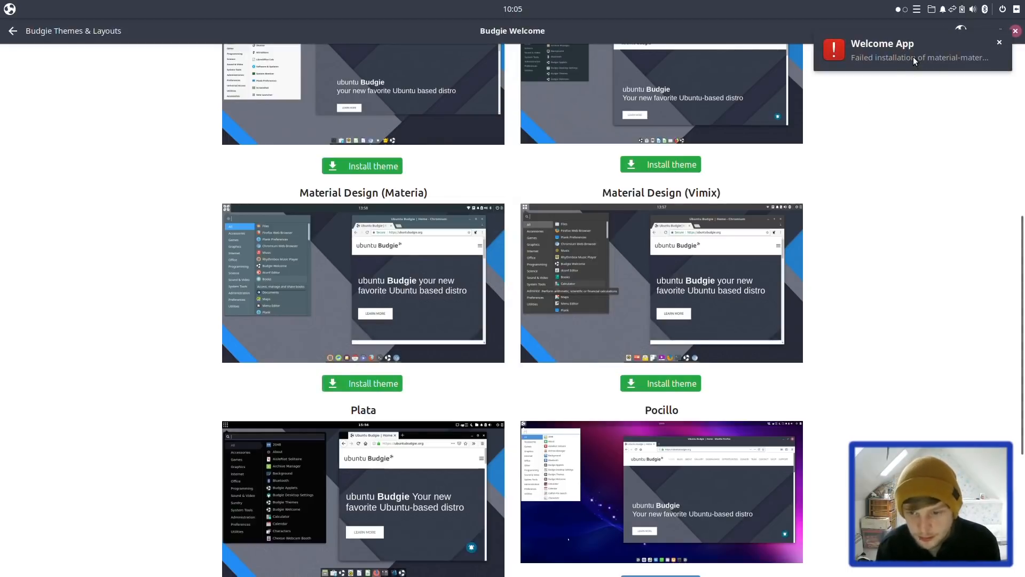
Review the available desktop layouts and apply the Classic Ubuntu Budgie layout
scroll(423, 413, down, 10)
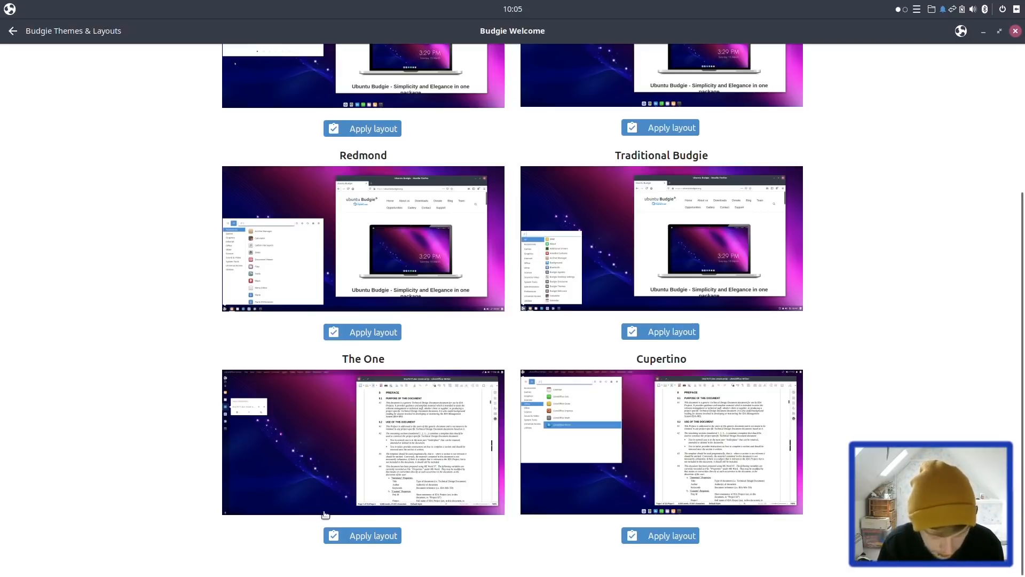
scroll(364, 449, up, 5)
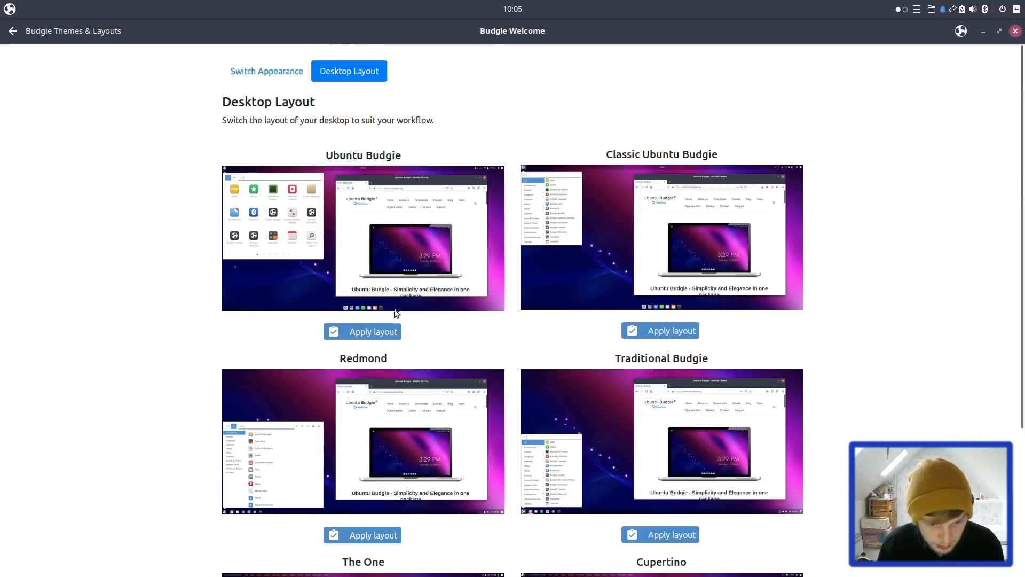
click(674, 329)
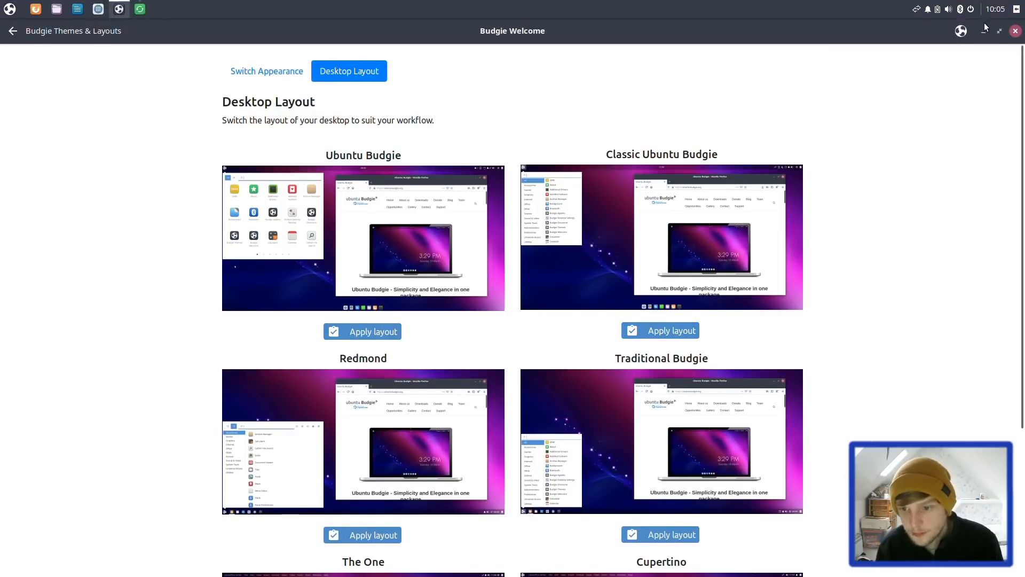
Minimise the Budgie Welcome window and inspect the applications menu of the applied layout
click(983, 30)
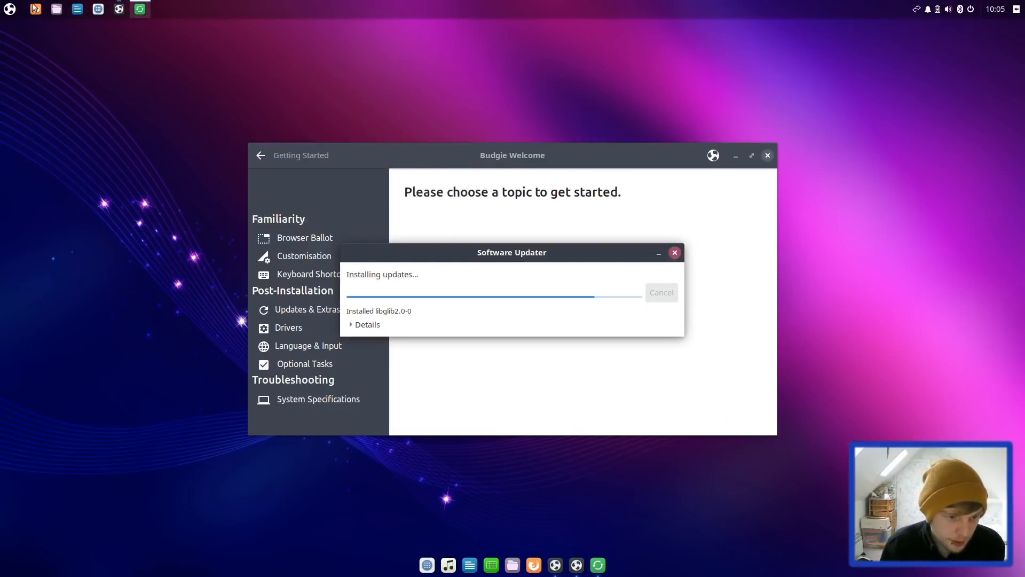
click(10, 9)
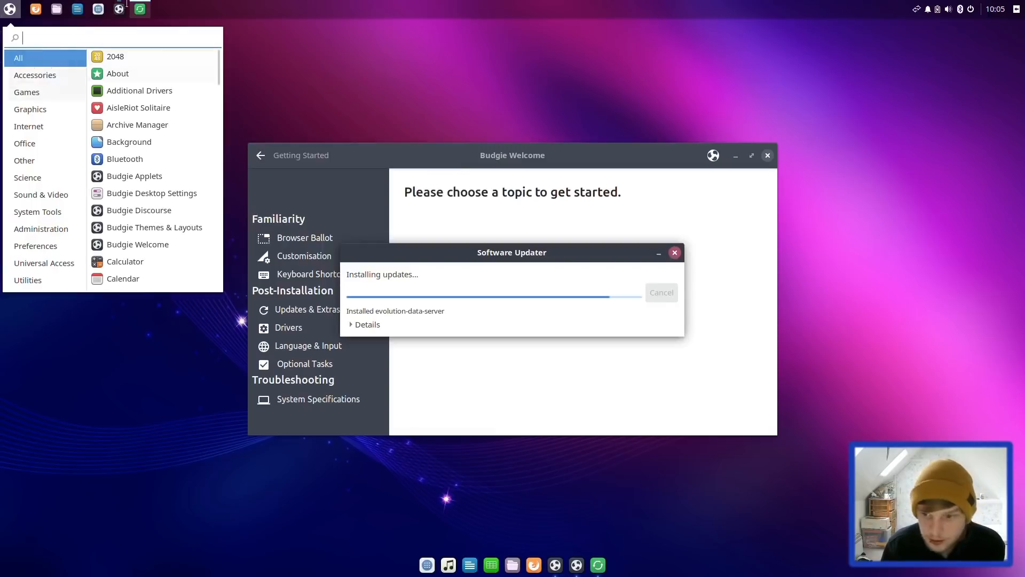
click(592, 89)
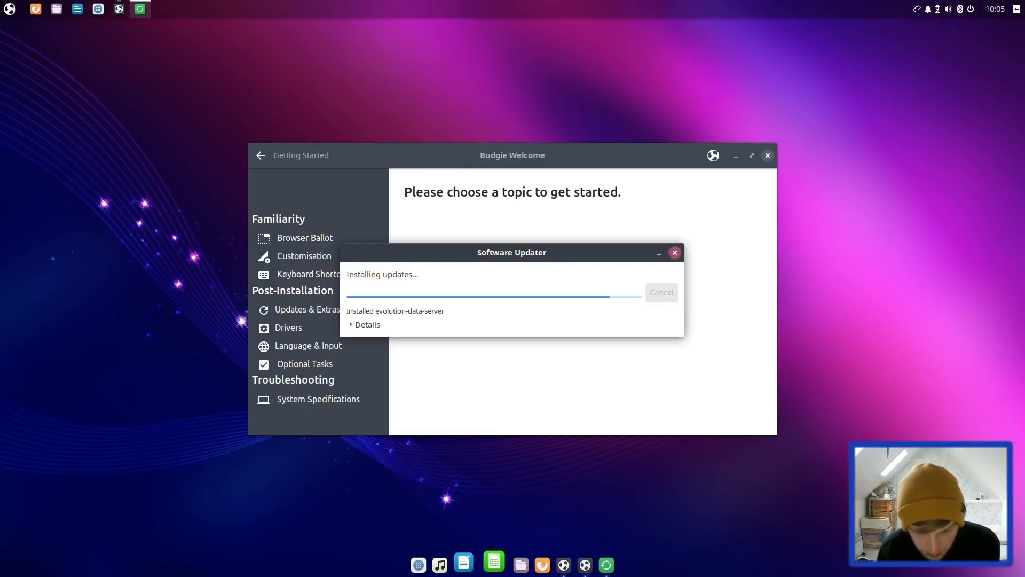
Open the dock preferences, look over the appearance settings, and close them
right_click(500, 565)
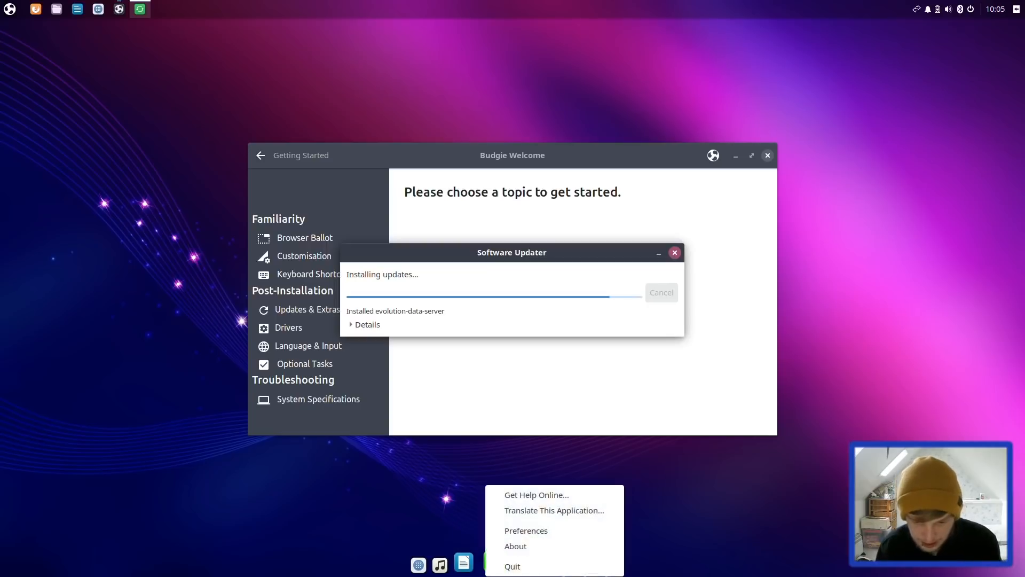
click(526, 533)
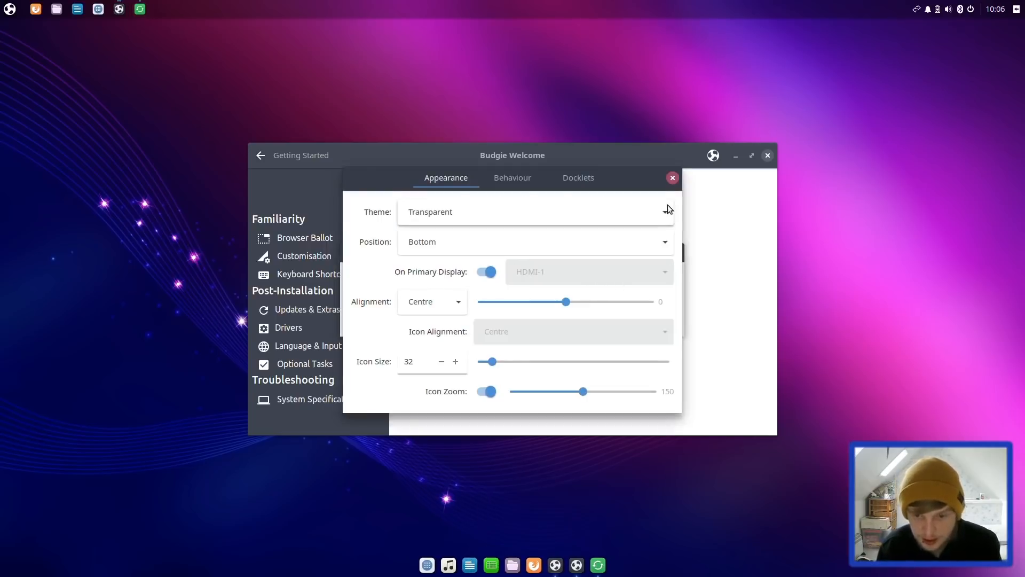
click(673, 178)
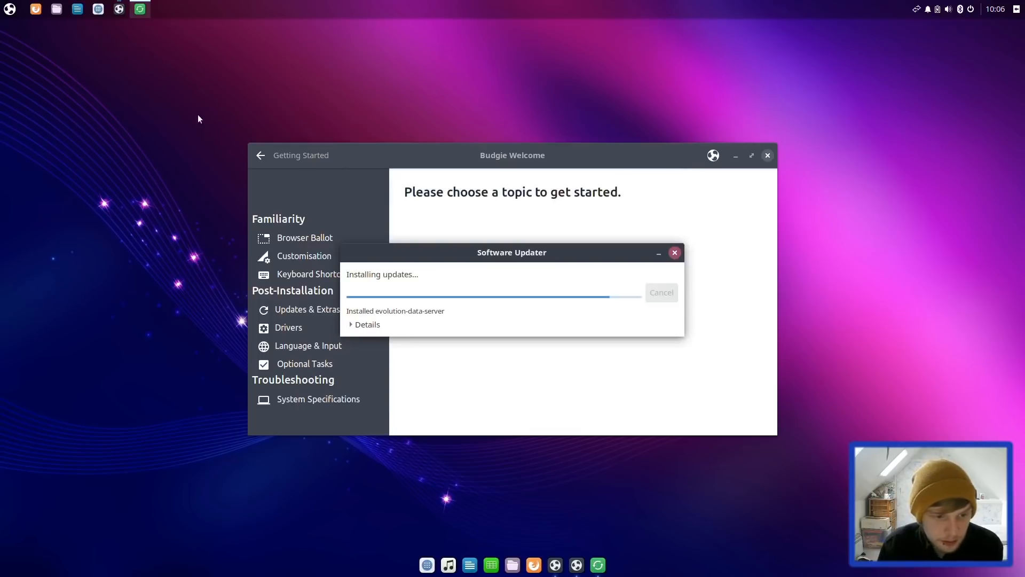
Return to the Budgie Themes & Layouts window and apply the Redmond desktop layout
click(116, 10)
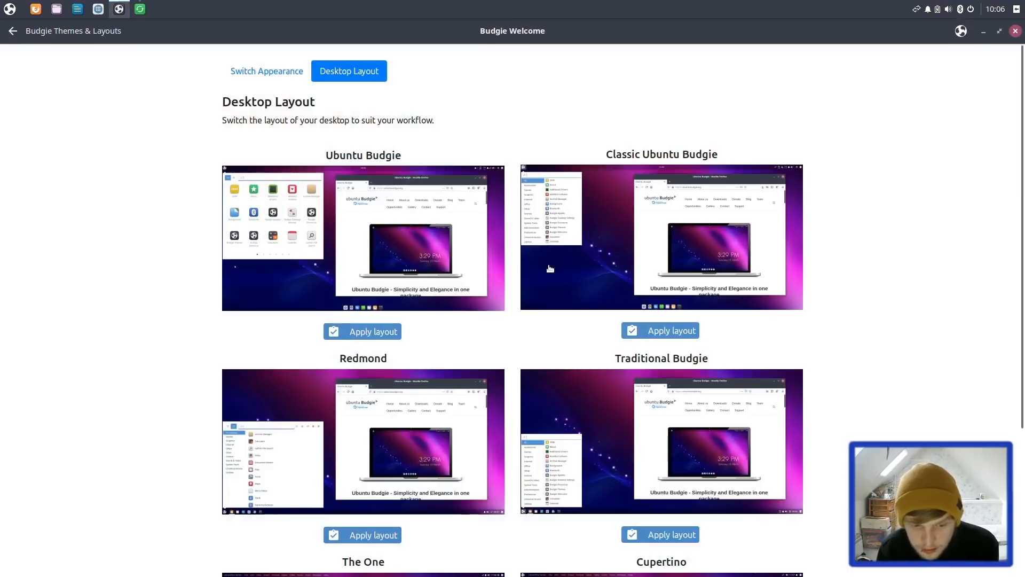
scroll(412, 356, down, 1)
scroll(412, 355, down, 5)
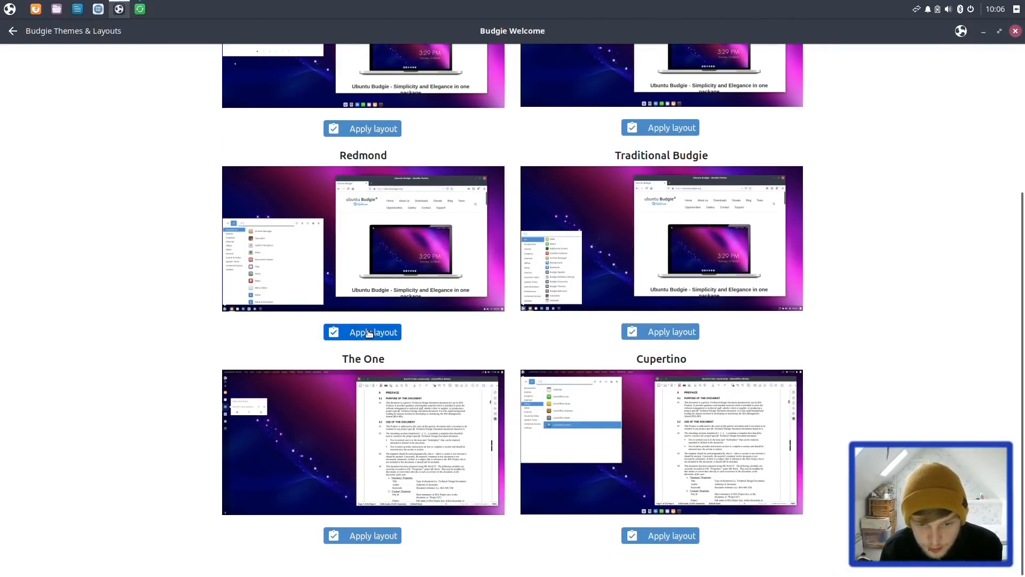
click(369, 333)
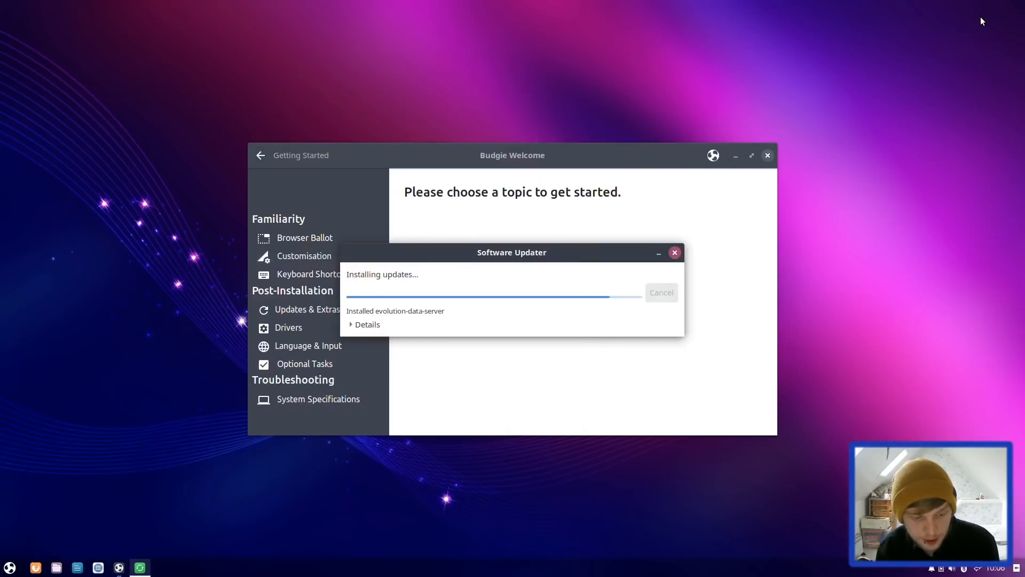
Search the applications menu for "fir", launch Firefox Web Browser, and reposition the Budgie Welcome and Firefox windows
click(9, 567)
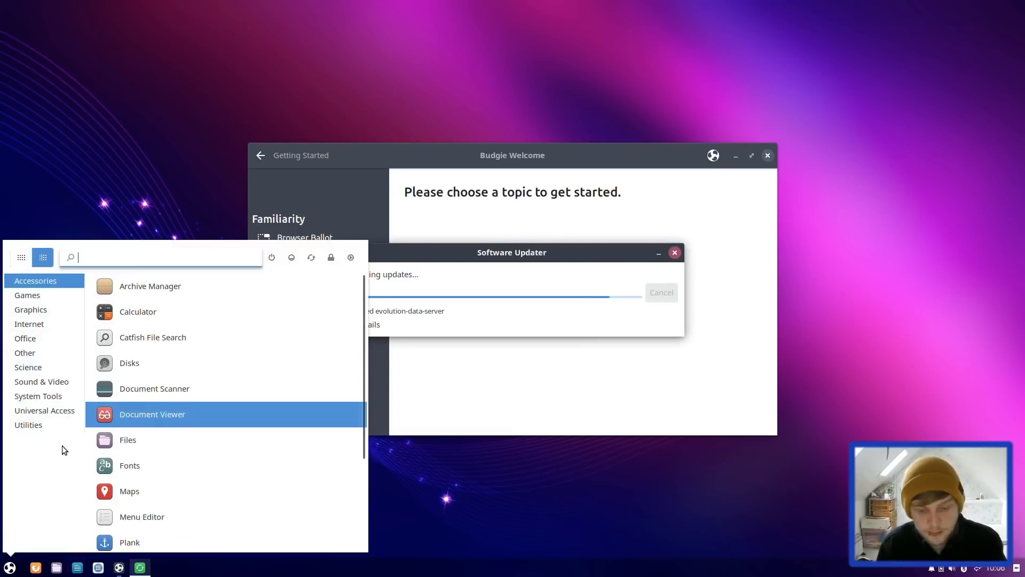
text(fir)
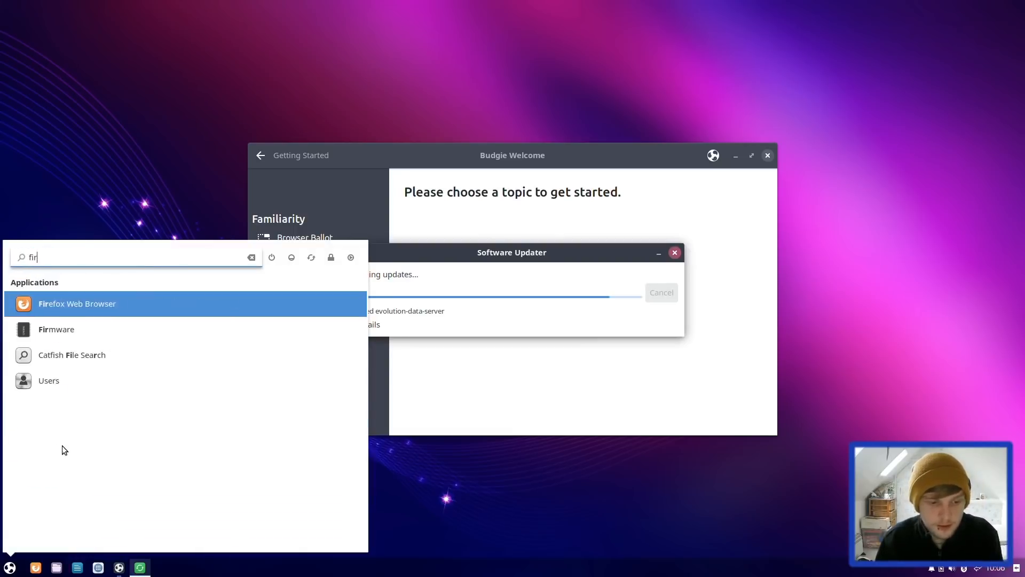
key(Return)
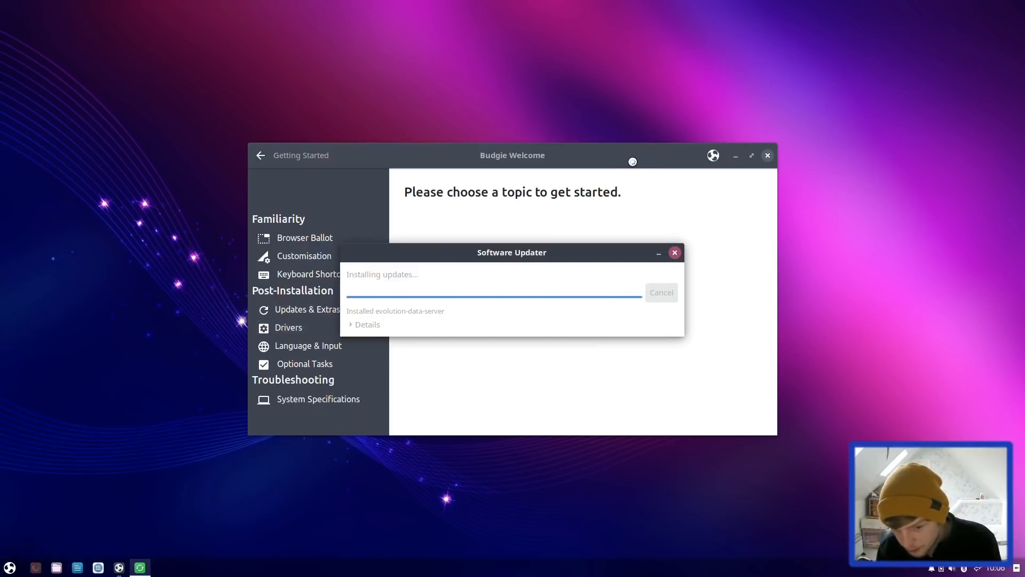
drag(644, 155, 616, 159)
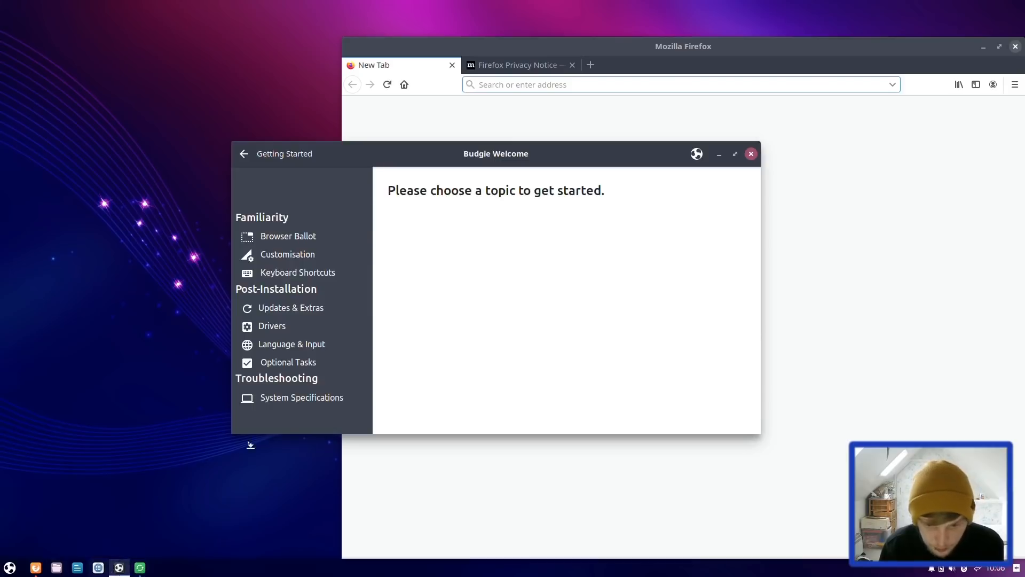
drag(616, 45, 472, 32)
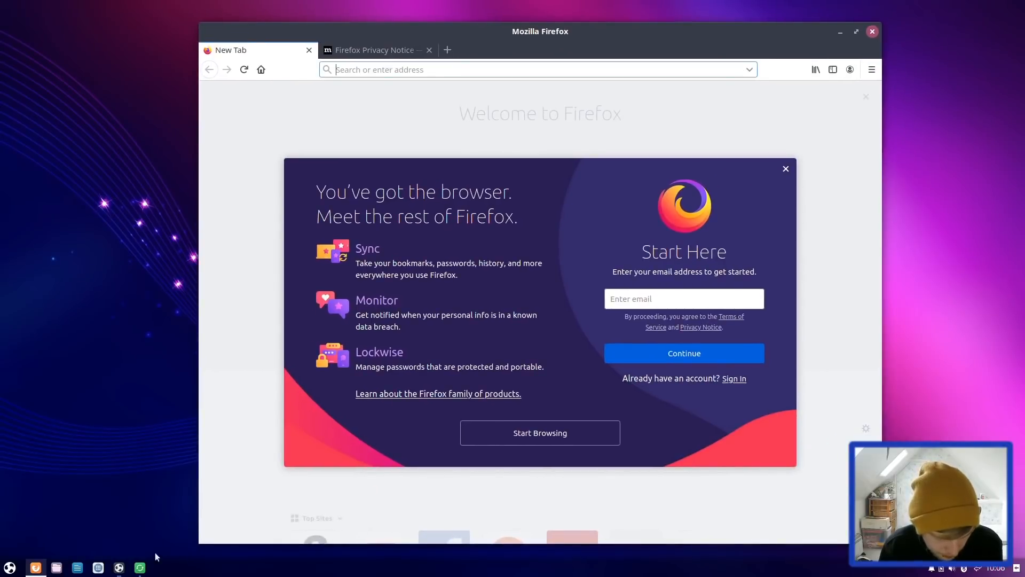
Switch to the Budgie Themes & Layouts window, apply the Traditional Budgie layout, and inspect its applications menu
click(119, 568)
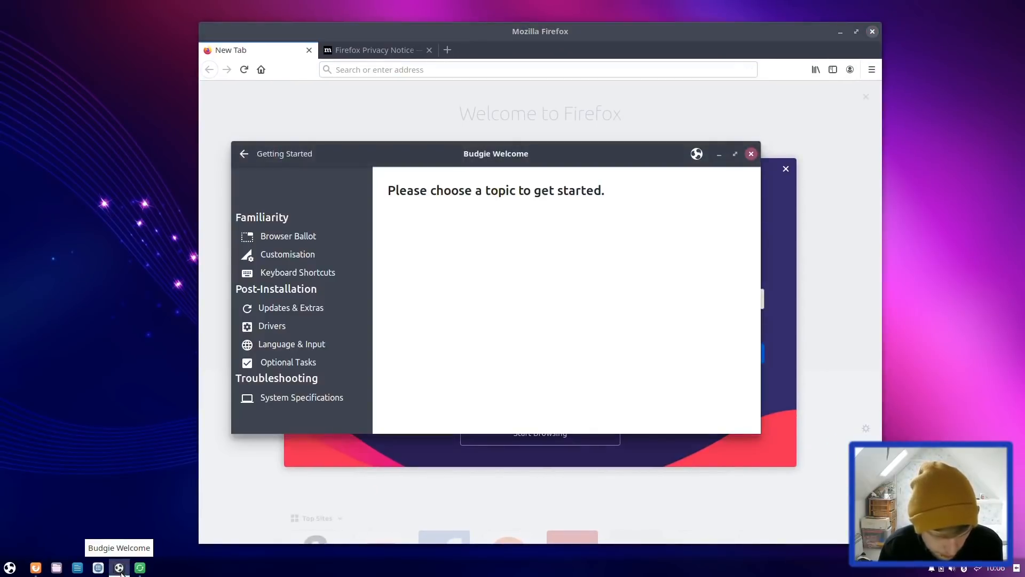
click(119, 567)
click(119, 567)
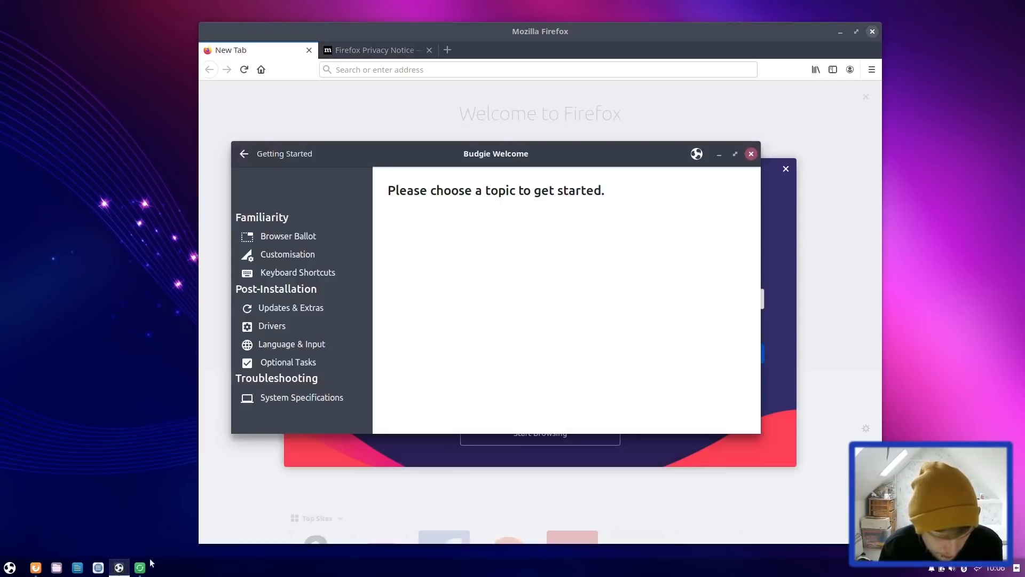
right_click(119, 569)
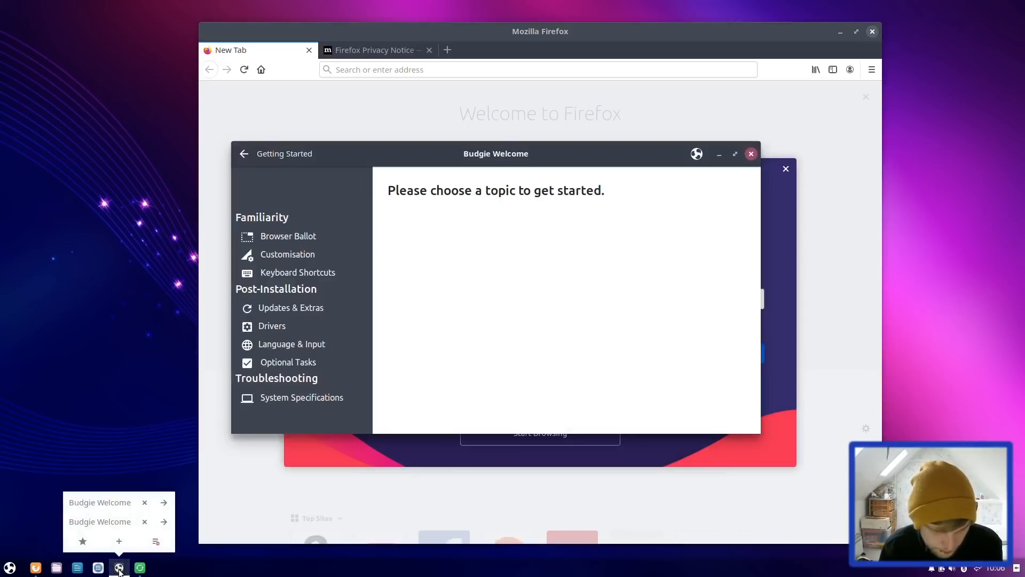
click(119, 522)
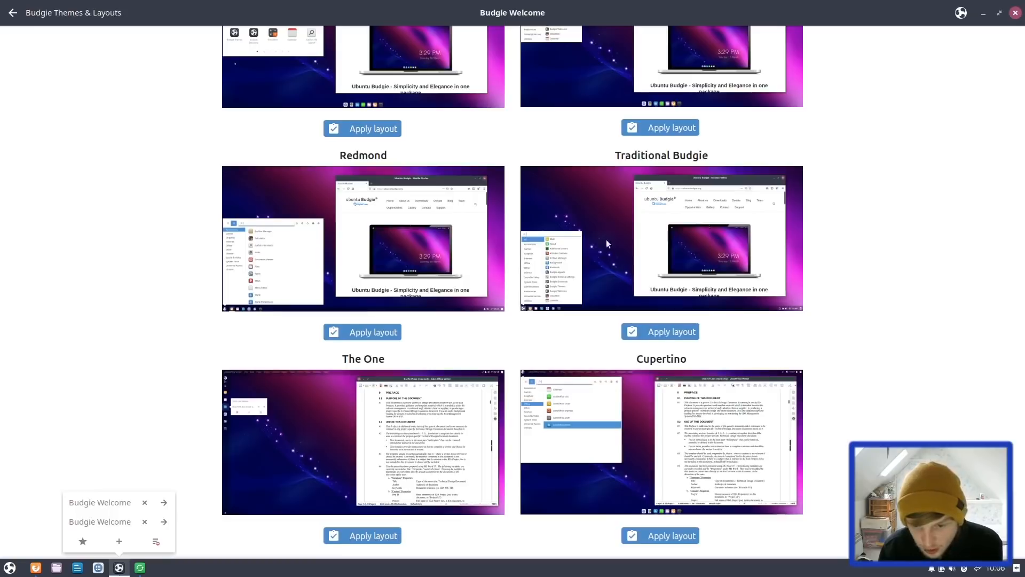
click(659, 335)
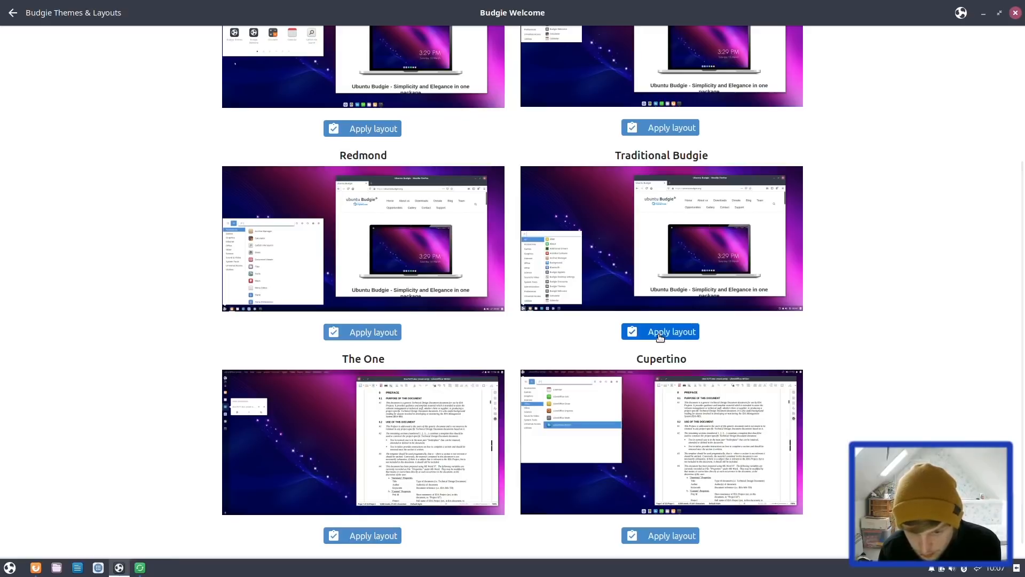
click(661, 335)
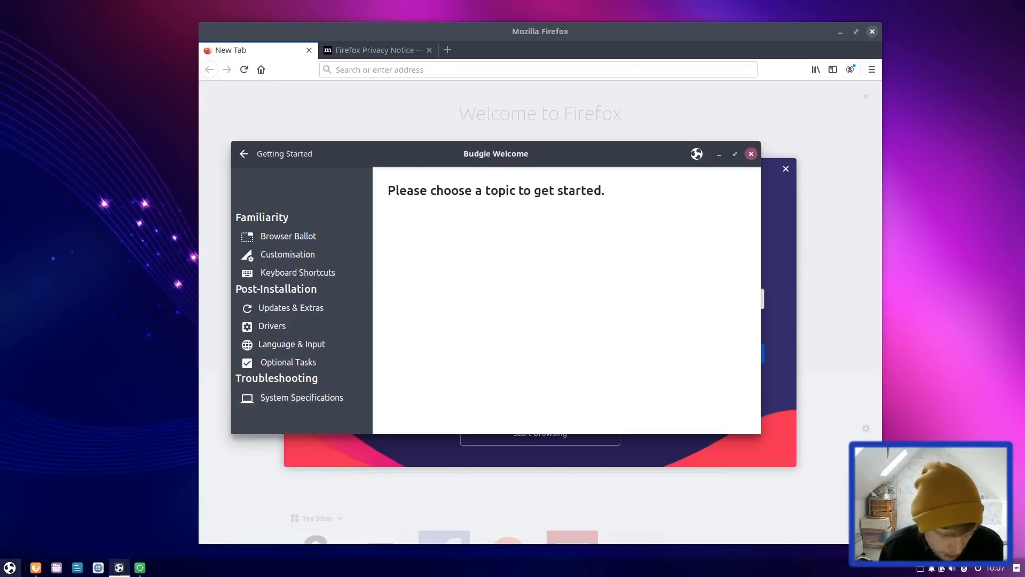
key(super)
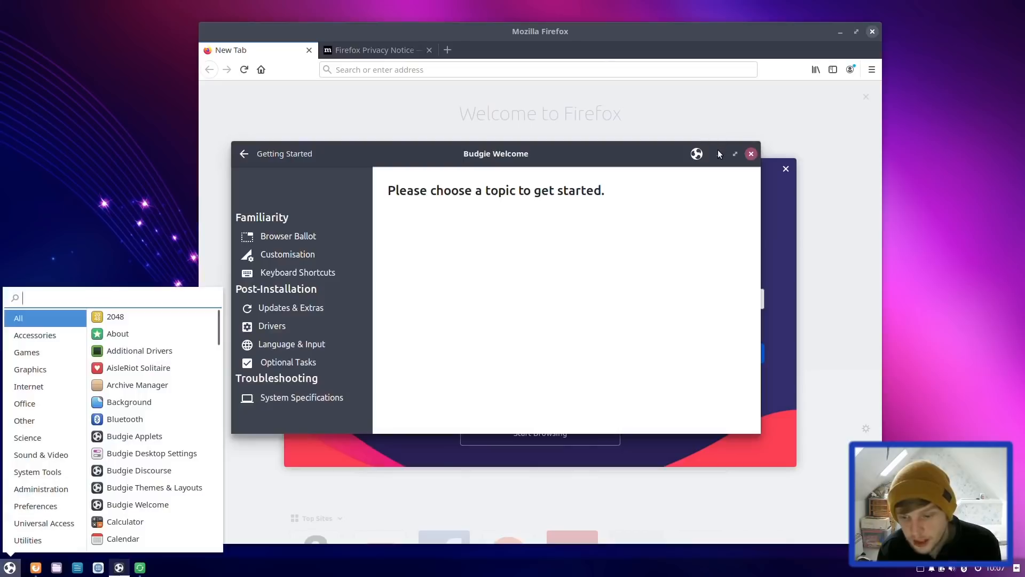
key(Escape)
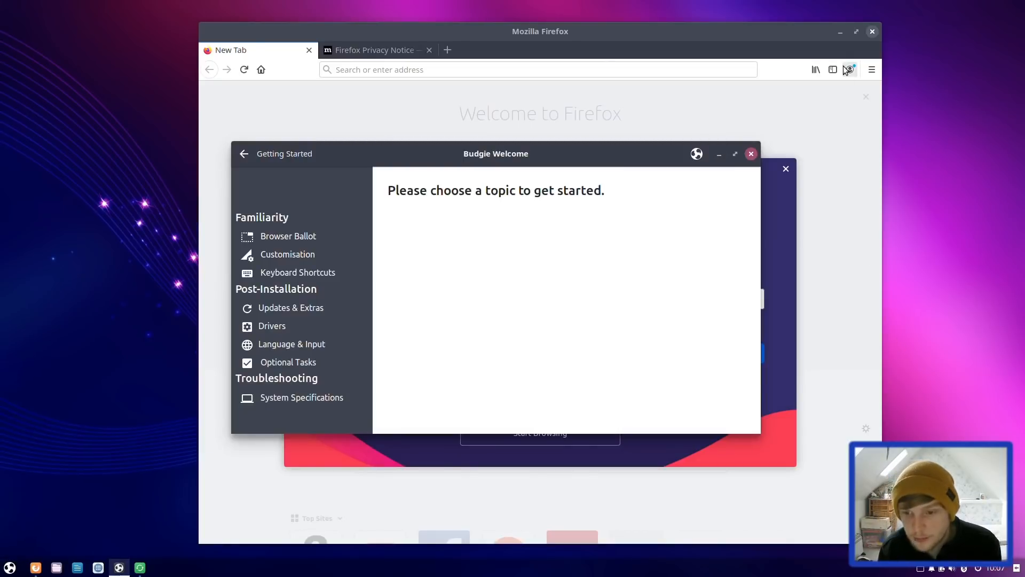
Minimise Firefox, move the Getting Started window off the Software Updater prompt, and postpone the computer restart
click(838, 34)
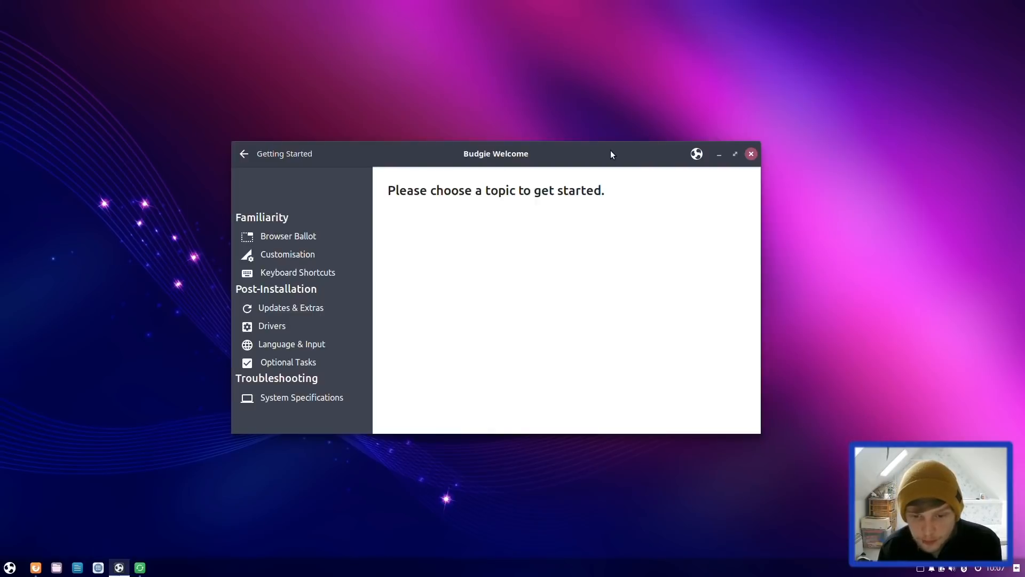
drag(611, 152, 568, 575)
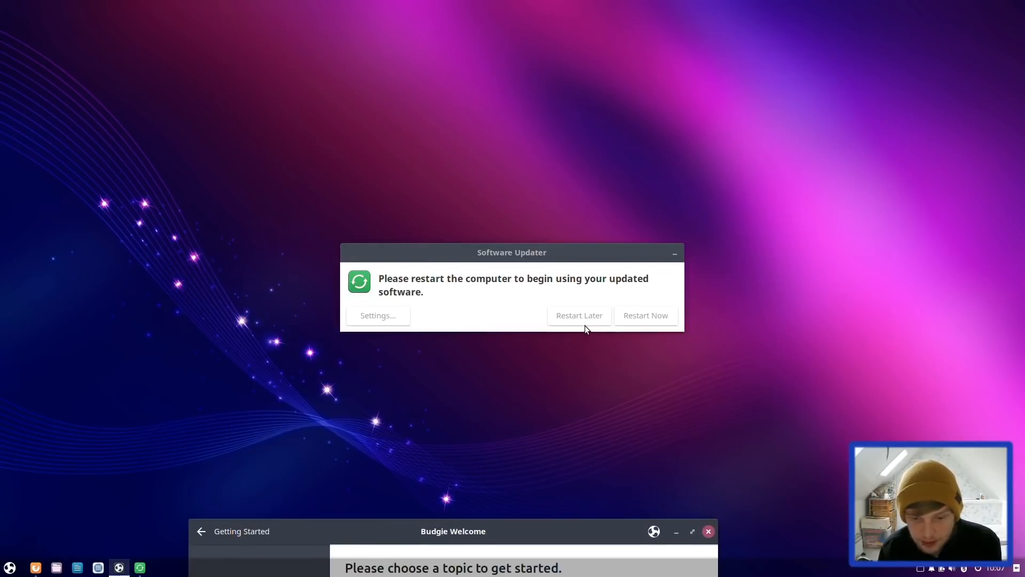
click(568, 317)
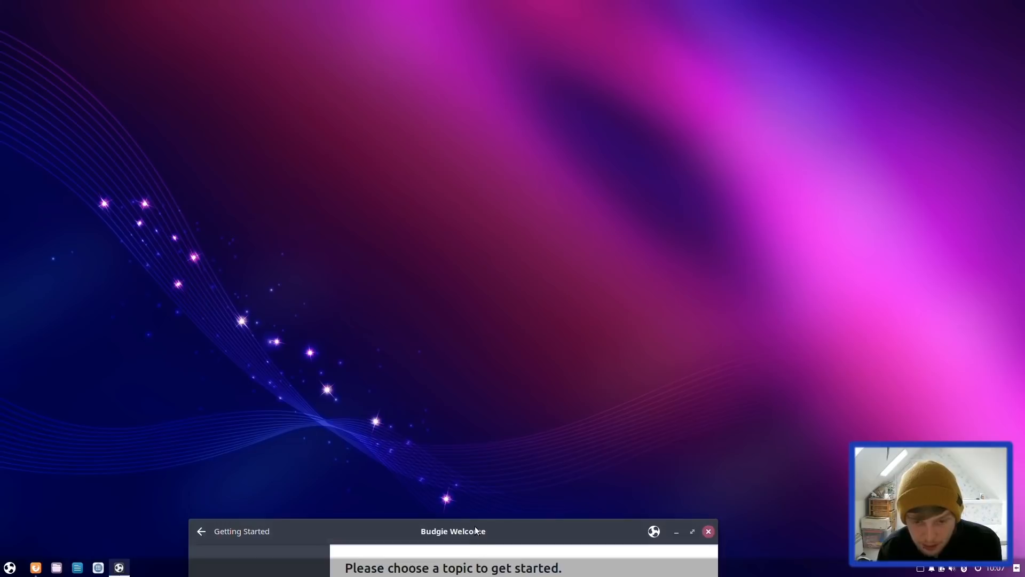
Bring the Budgie Welcome window showing Getting Started back into full view and close it
drag(476, 527, 521, 93)
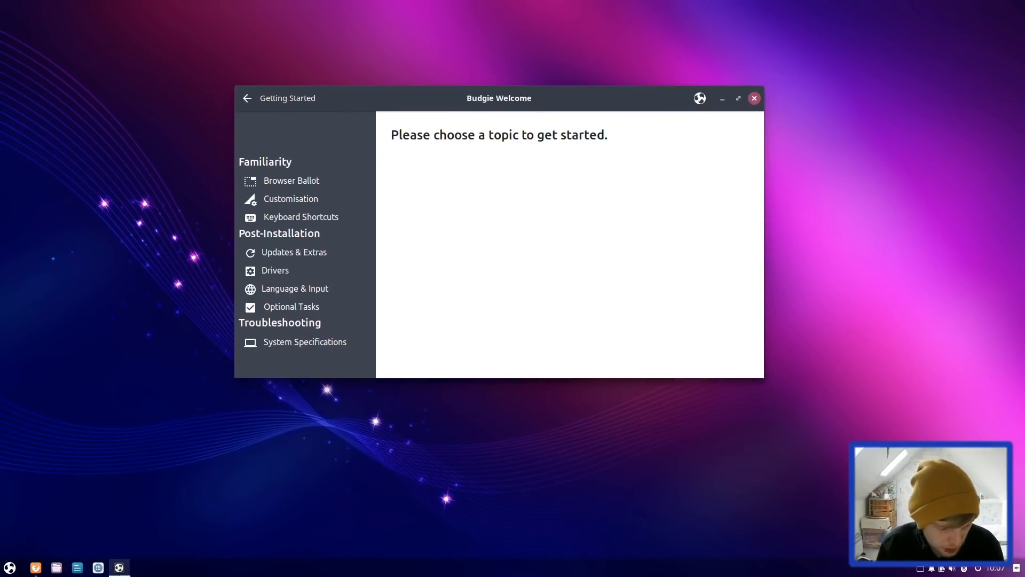
click(119, 568)
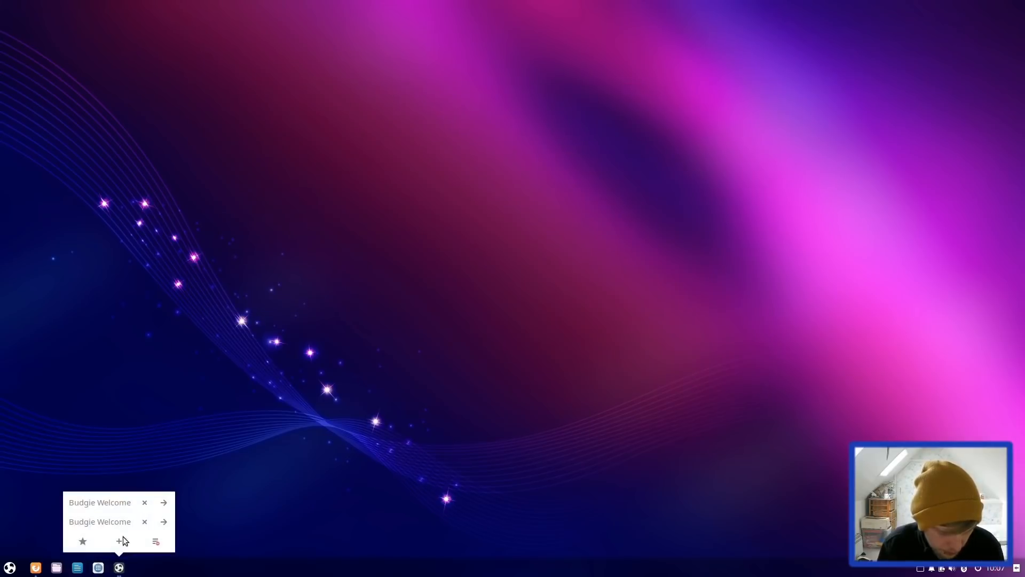
click(115, 509)
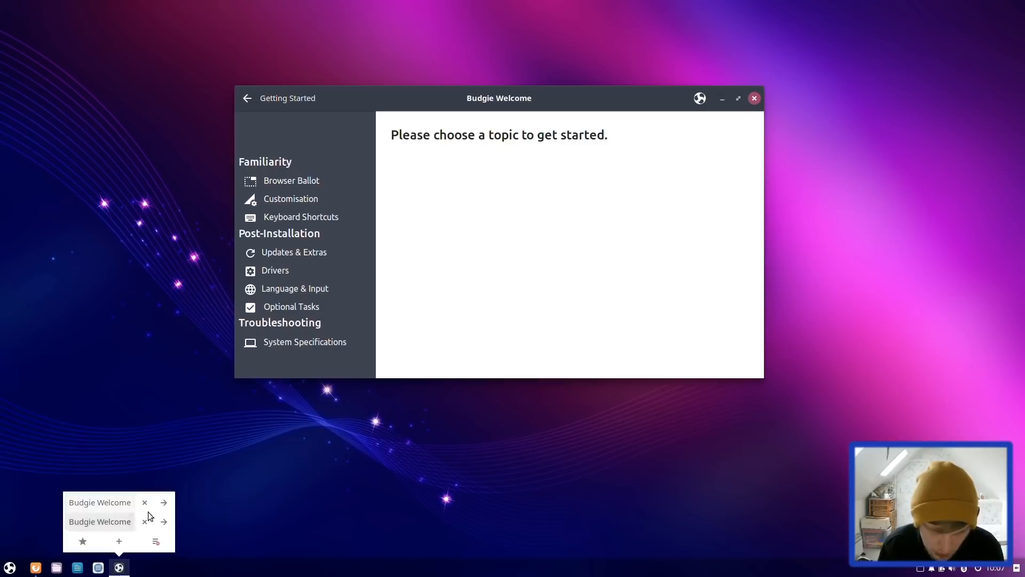
click(754, 101)
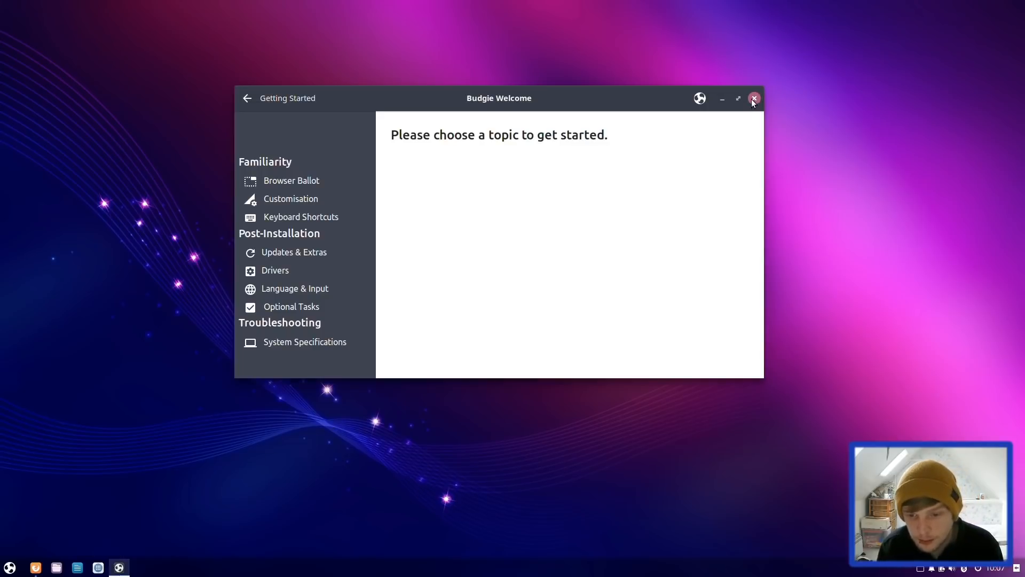
click(754, 100)
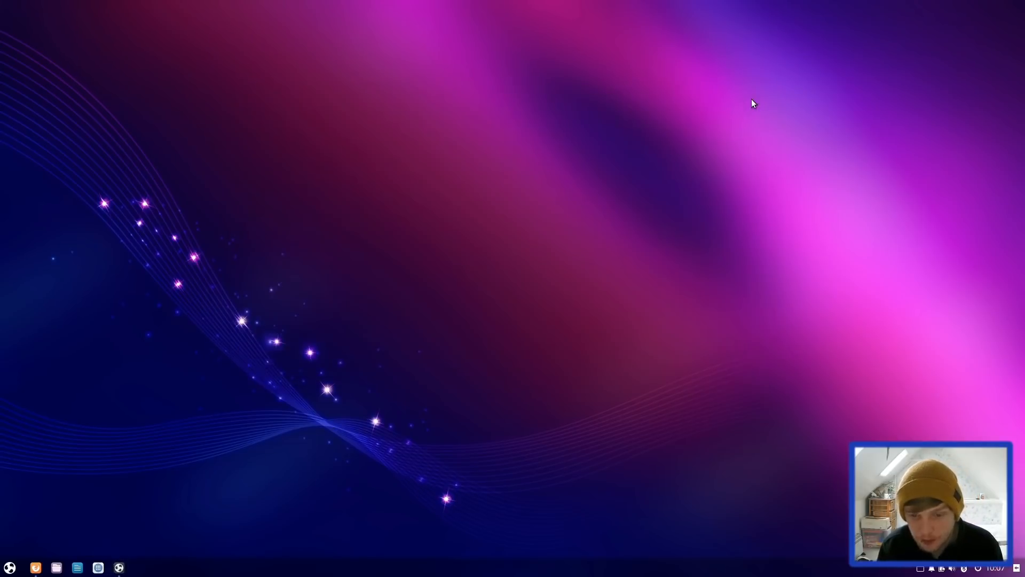
Reopen the Budgie Themes & Layouts window, review the available layouts, and apply the Cupertino layout
click(119, 568)
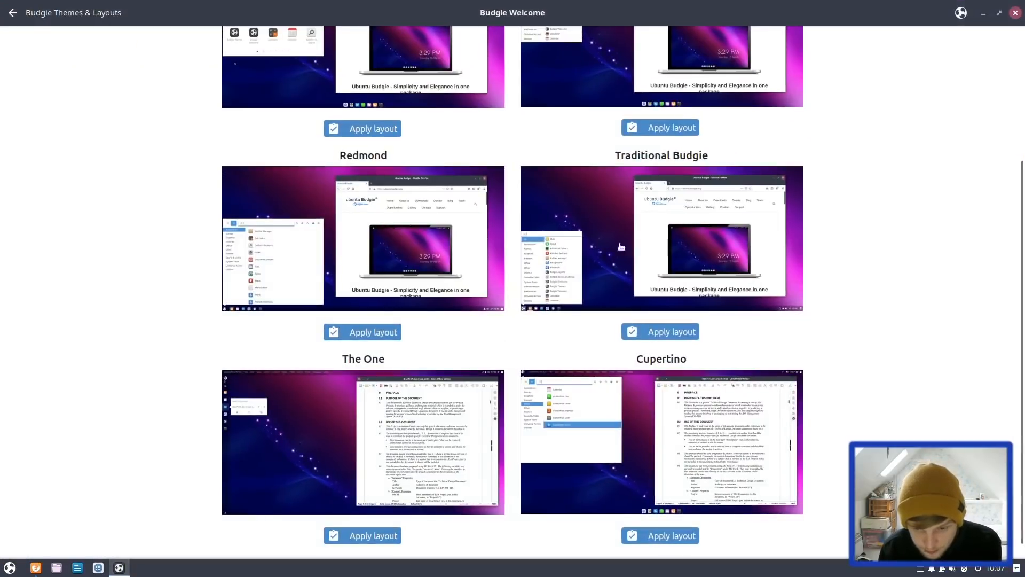
scroll(353, 327, up, 2)
scroll(354, 328, down, 2)
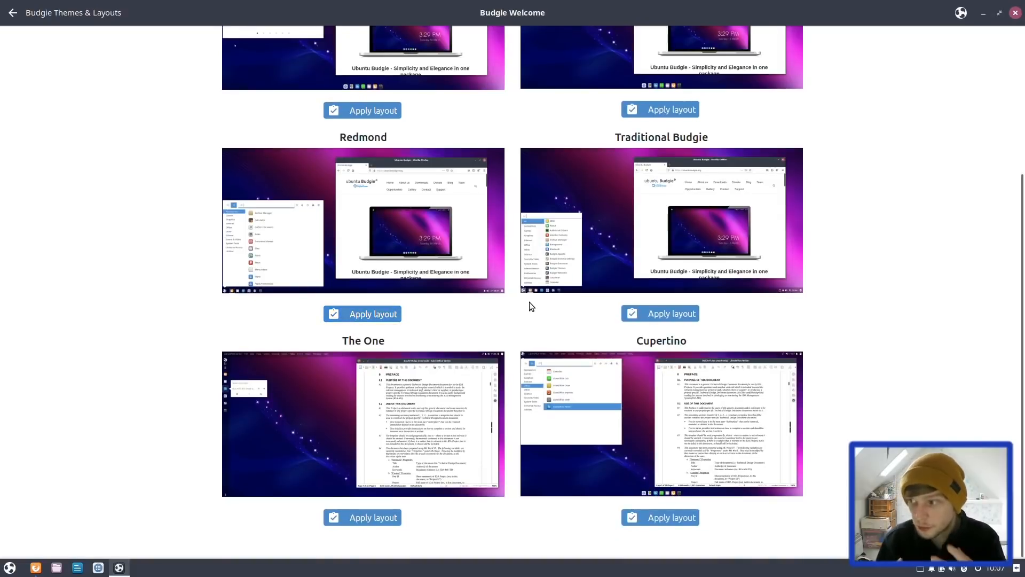
click(681, 517)
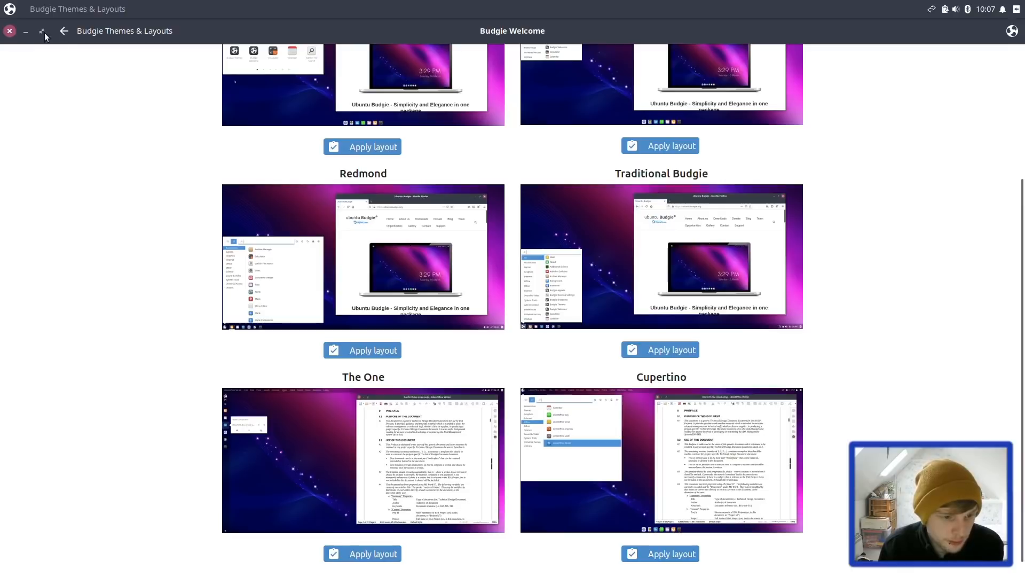
Minimise the Budgie Welcome window and inspect the Desktop and Files menus of the Cupertino layout
click(27, 31)
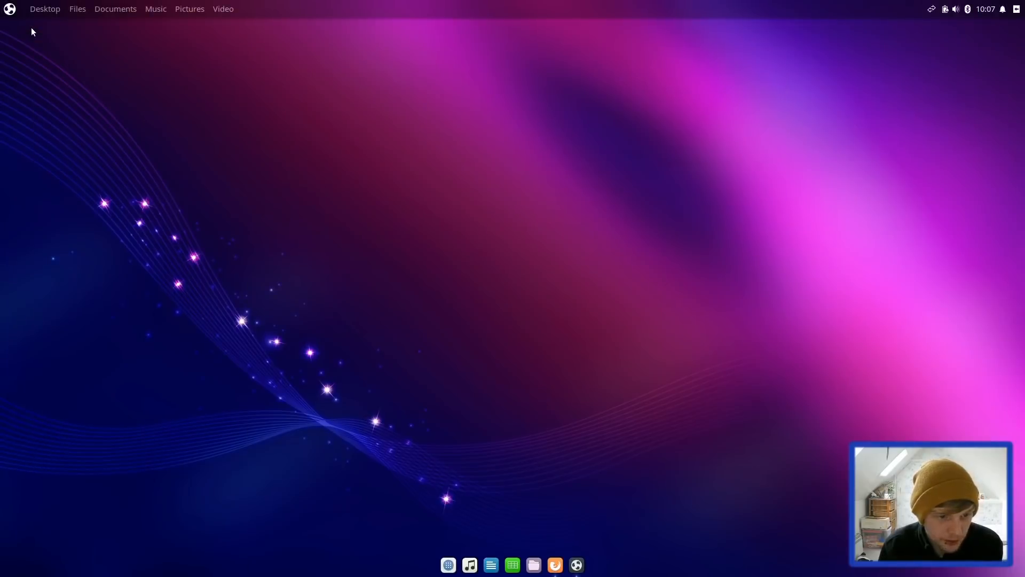
click(47, 7)
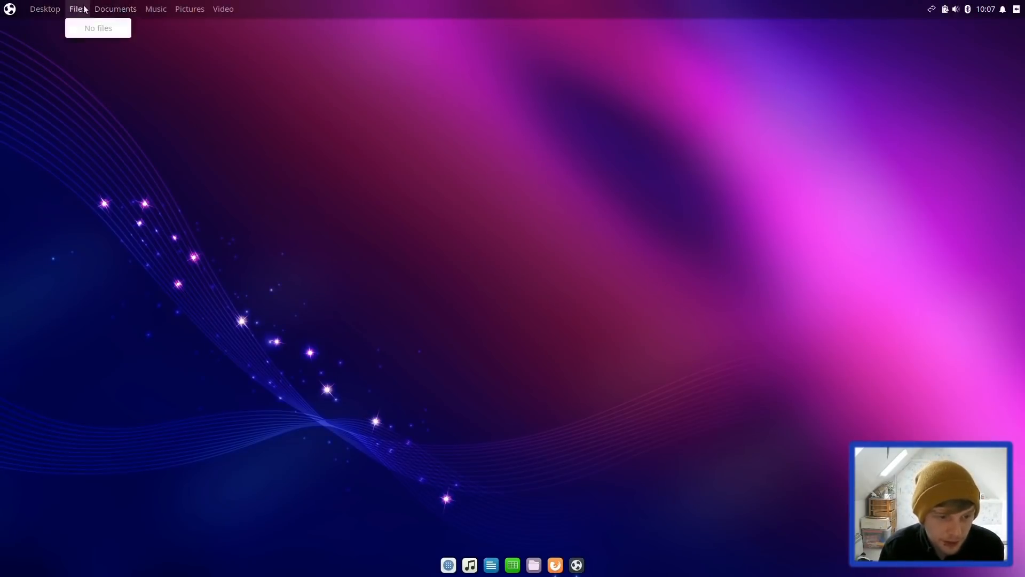
click(464, 434)
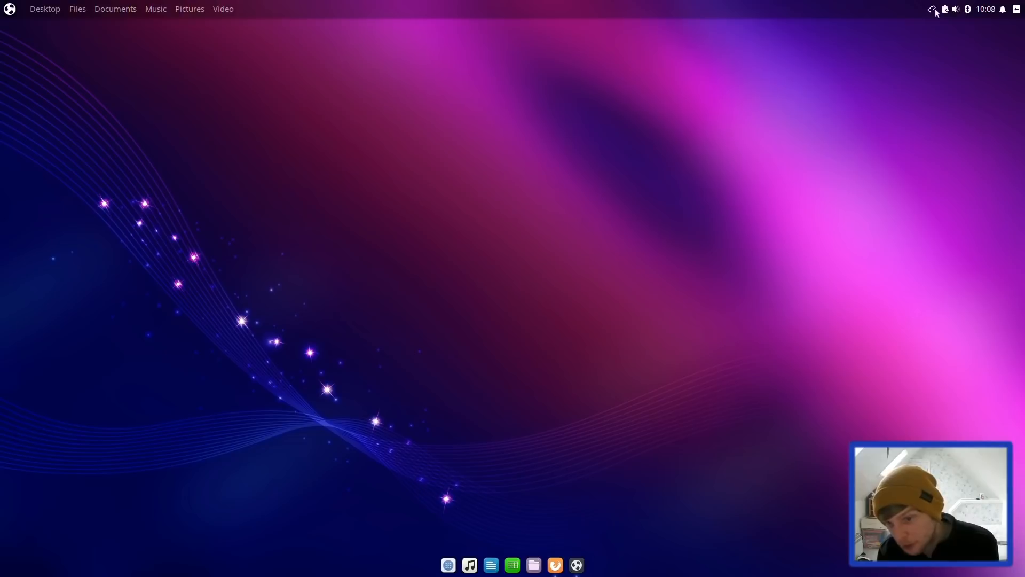
Restore the Budgie Themes & Layouts window and apply The One layout
click(577, 565)
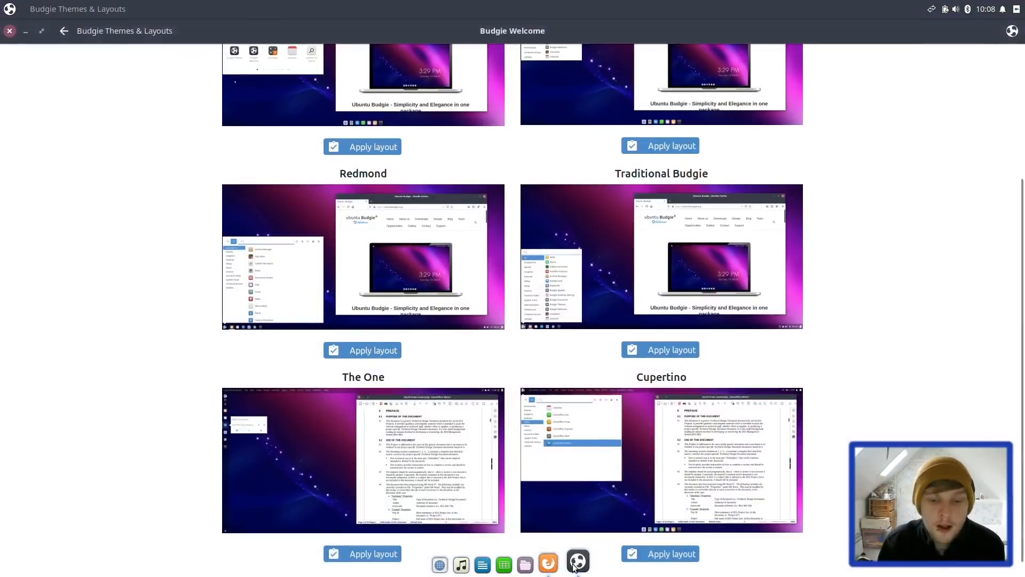
click(363, 555)
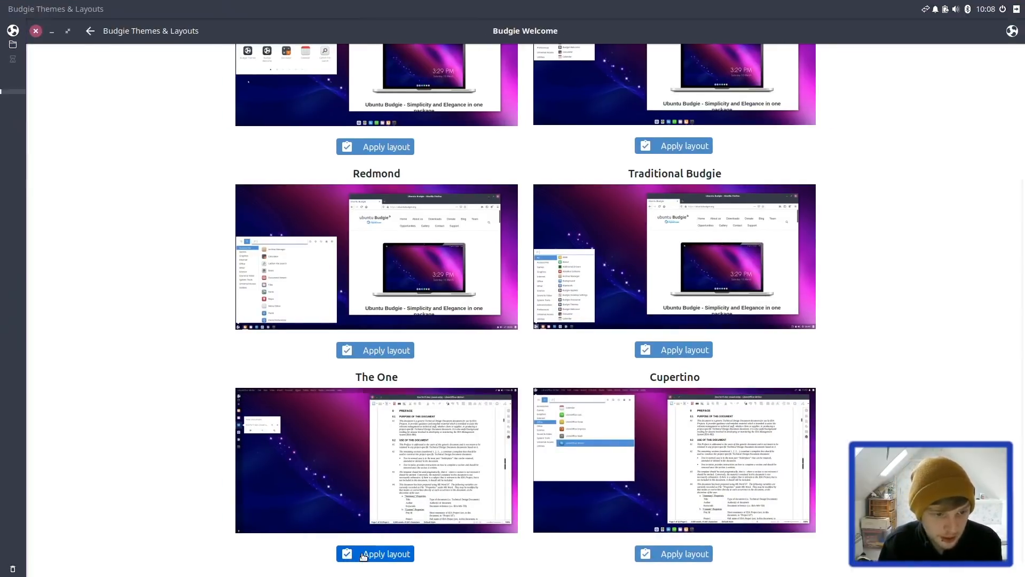
Toggle the Budgie Welcome window between maximised and floating to compare both states under The One layout, leaving it floating
double_click(882, 22)
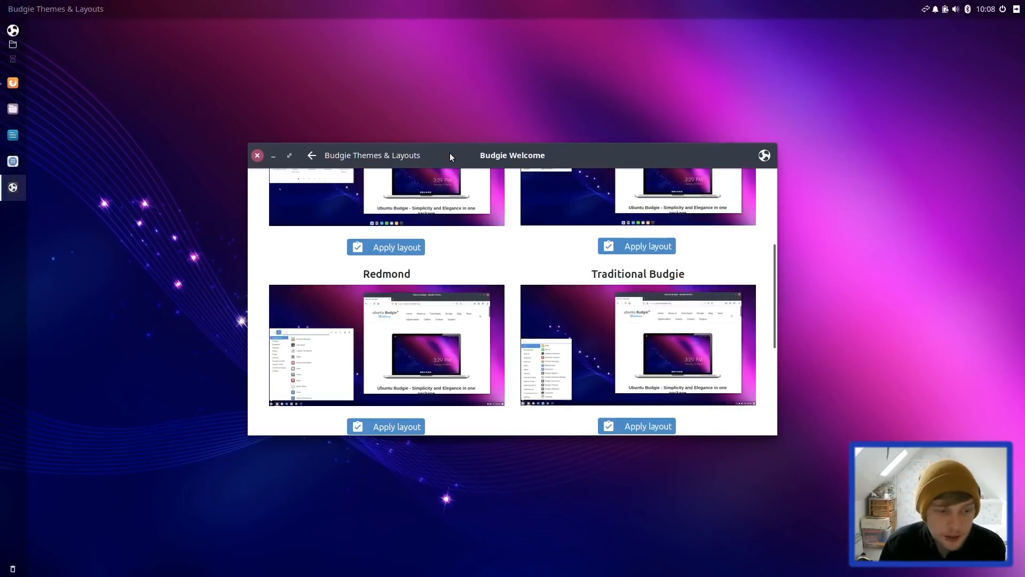
double_click(449, 153)
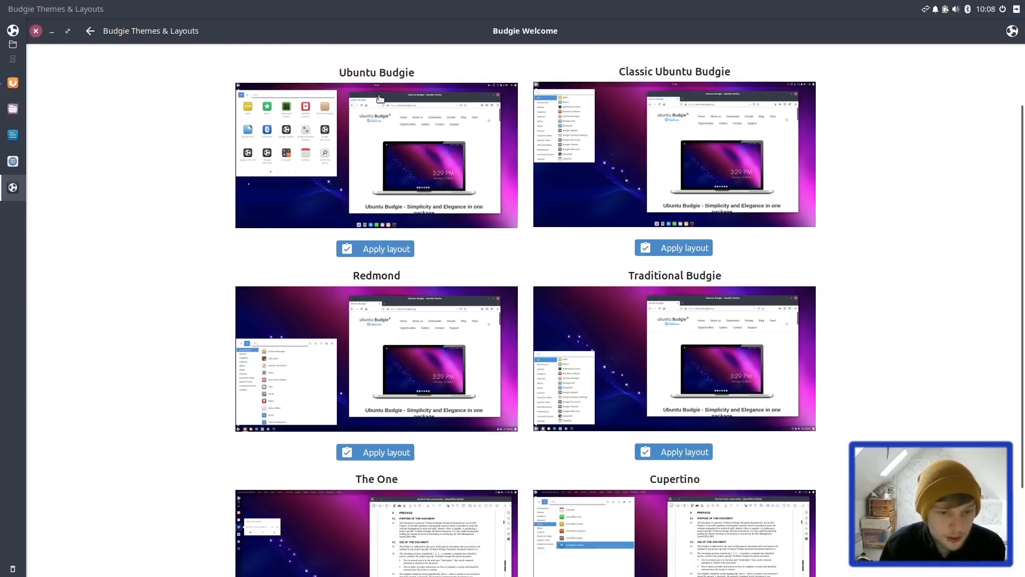
double_click(320, 32)
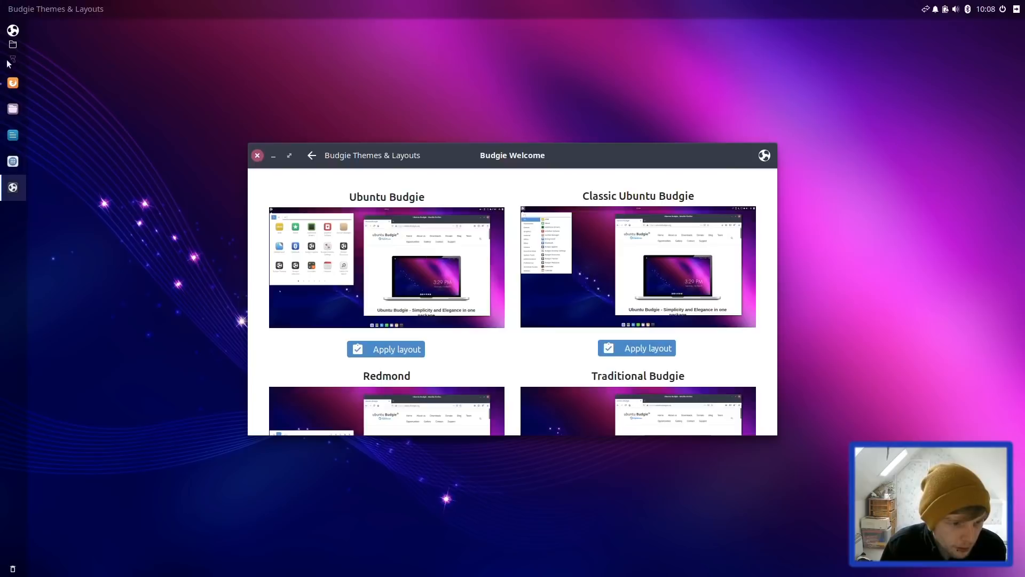
Inspect the Places menu and the application menu of The One layout, and close them
click(13, 46)
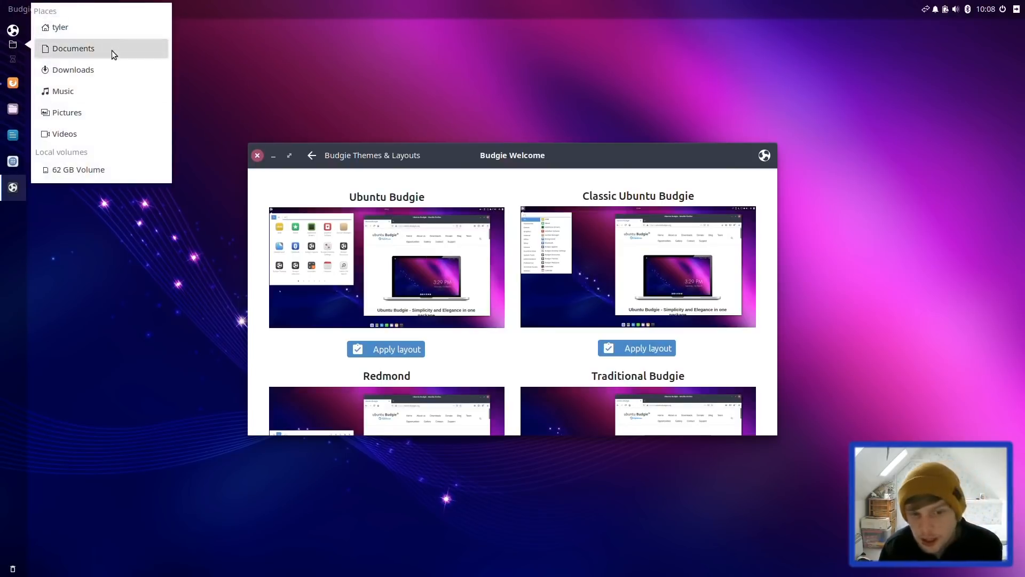
click(13, 30)
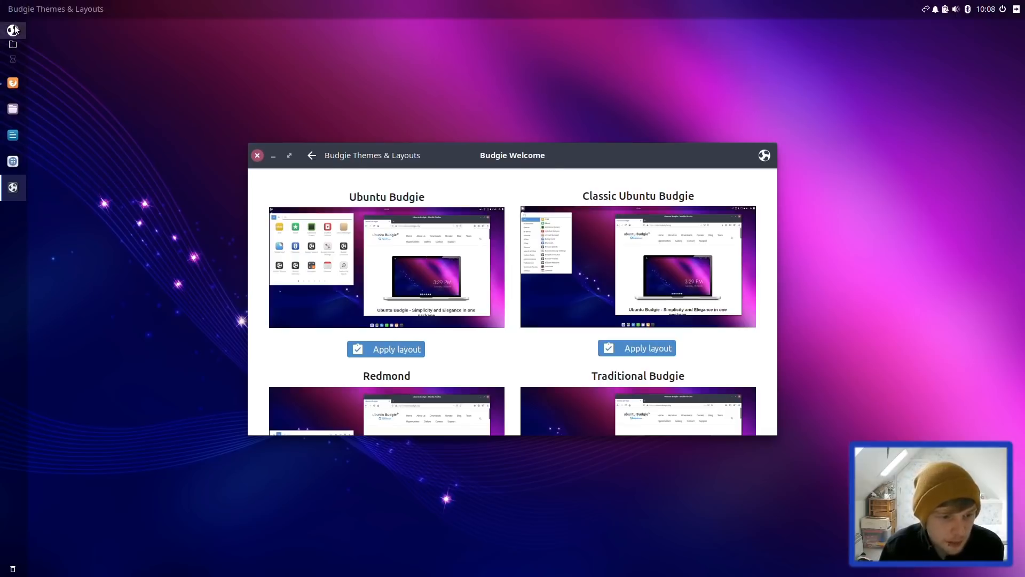
click(13, 30)
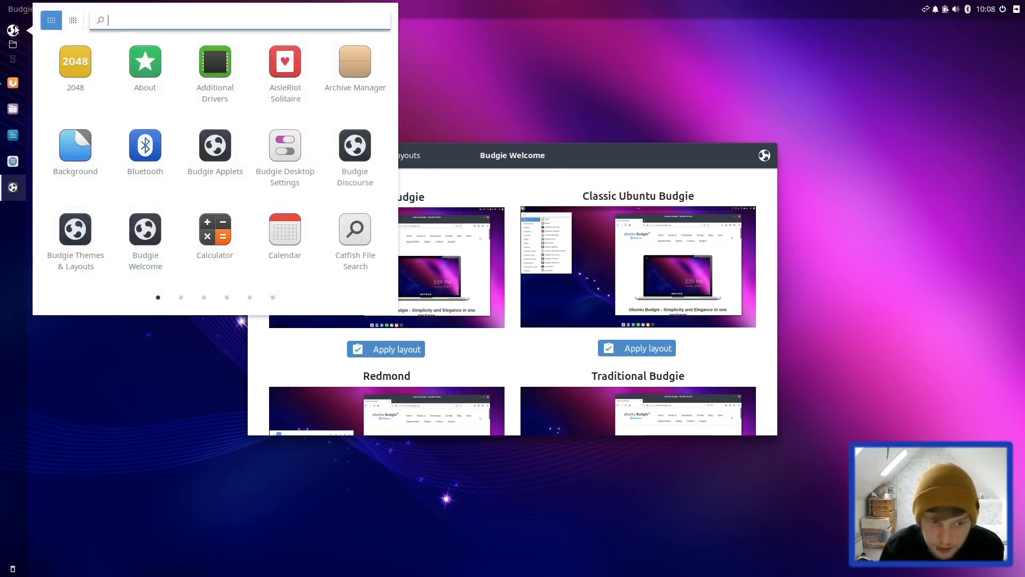
click(120, 447)
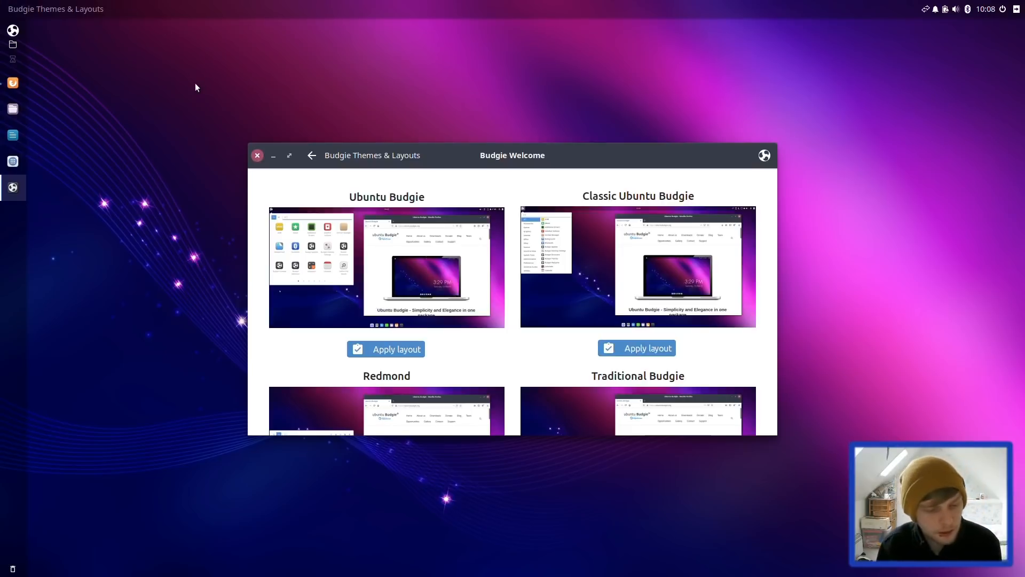
Open the Rubbish Bin from its applet, view its window moved and maximised, and close it
click(13, 570)
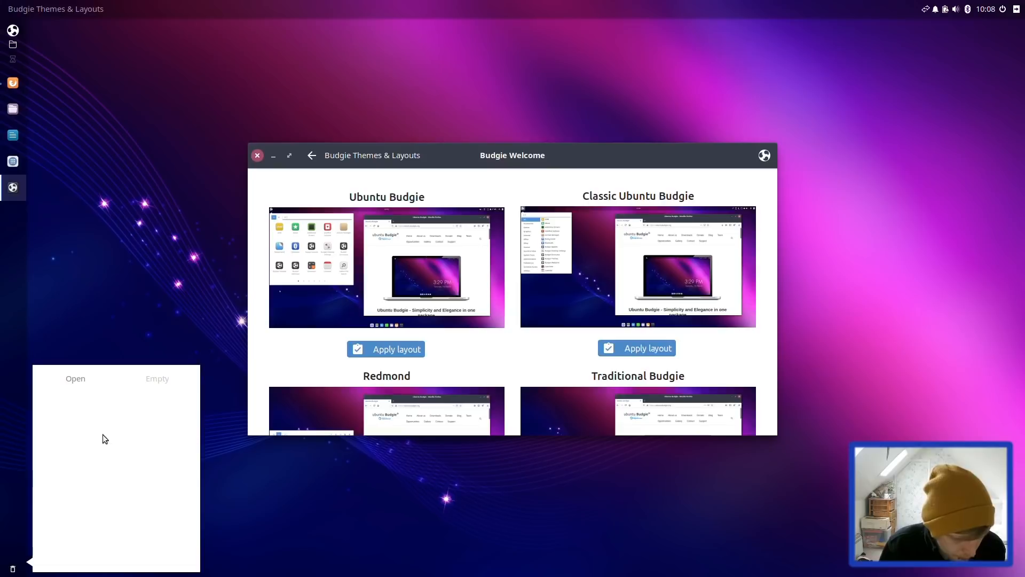
click(81, 380)
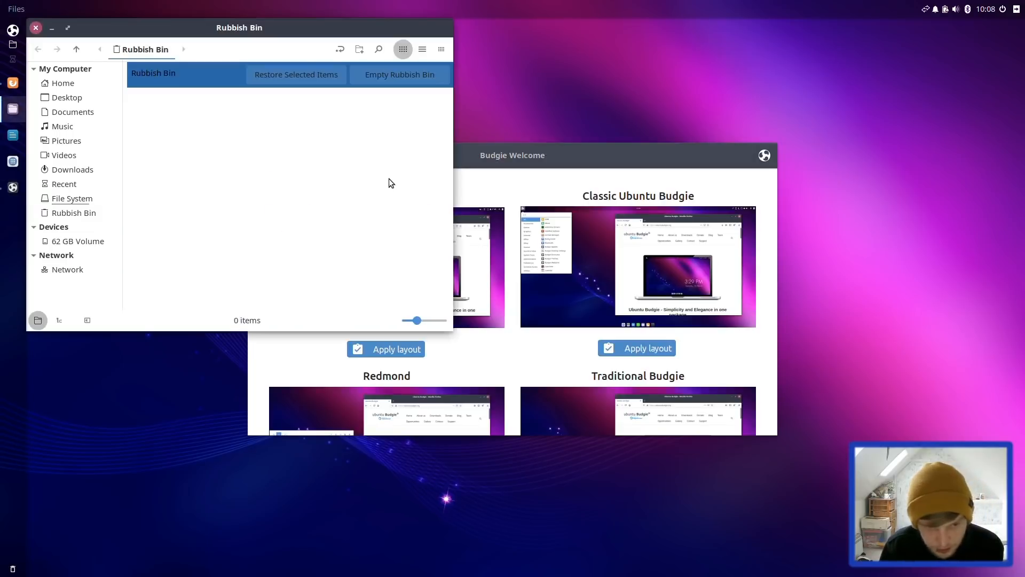
drag(263, 30, 437, 69)
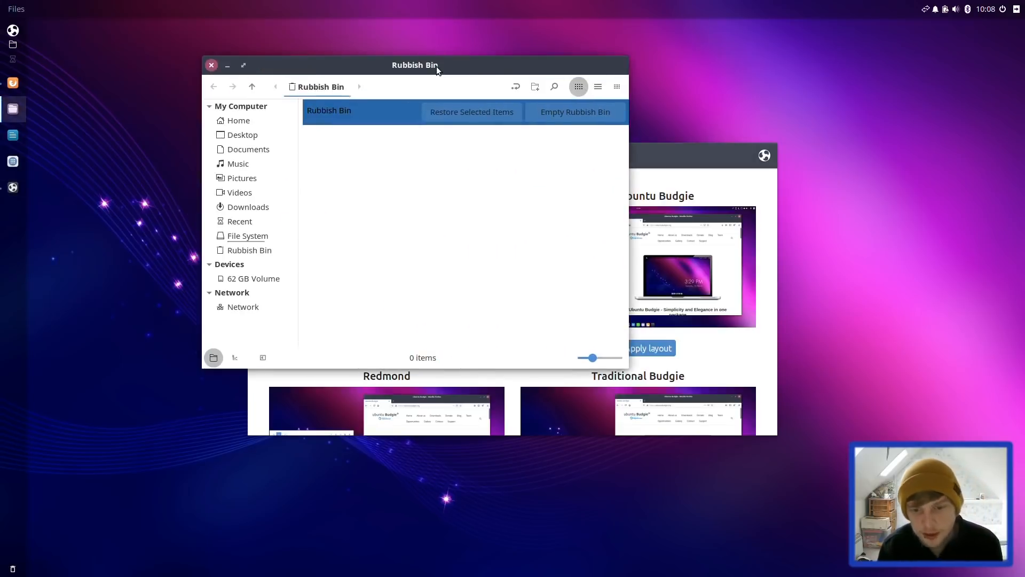
double_click(609, 67)
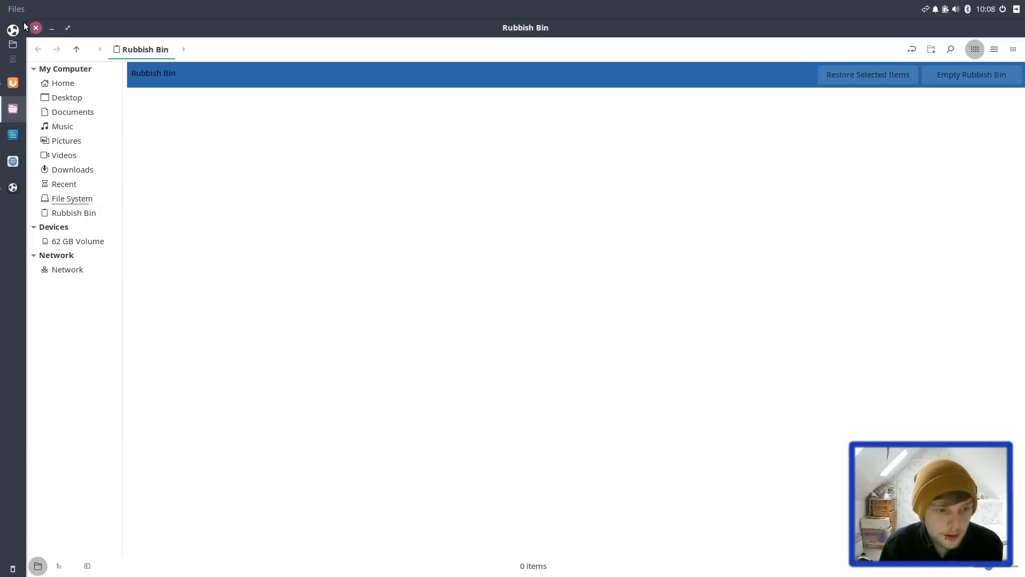
click(40, 30)
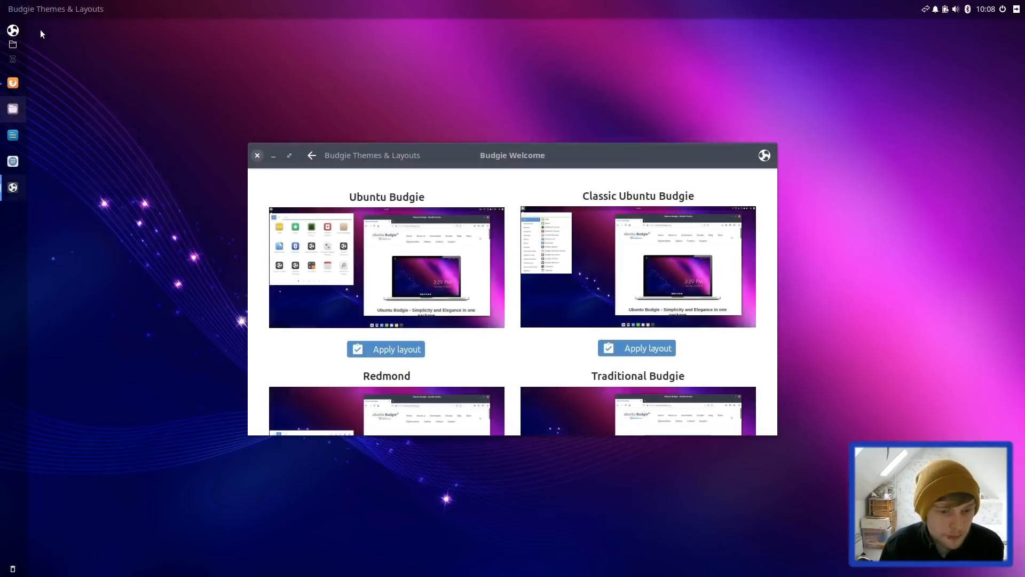
Look through the Desktop Layout page, view the Budgie Welcome version information, and dismiss it
scroll(589, 278, up, 3)
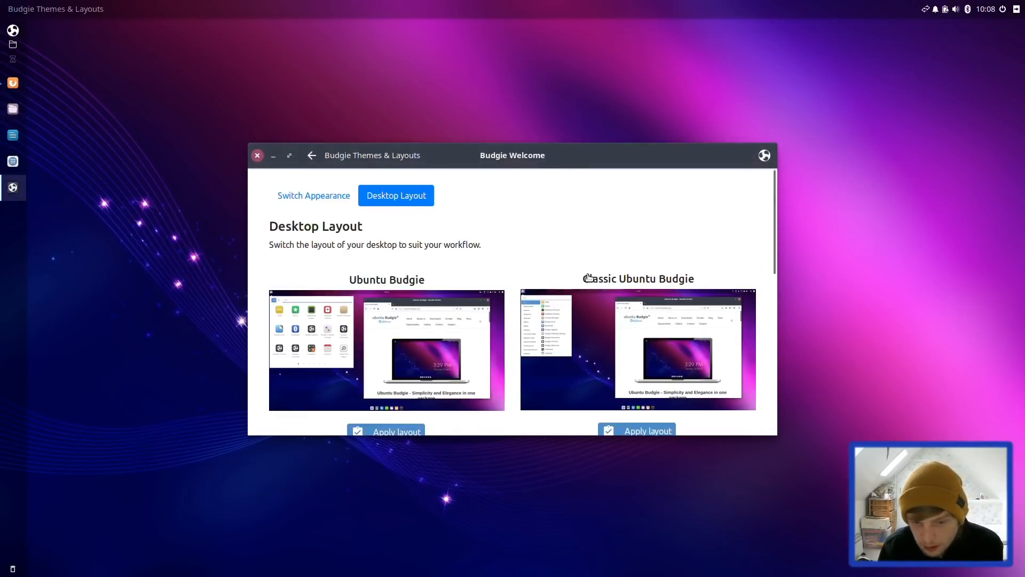
scroll(589, 278, down, 8)
scroll(589, 277, up, 8)
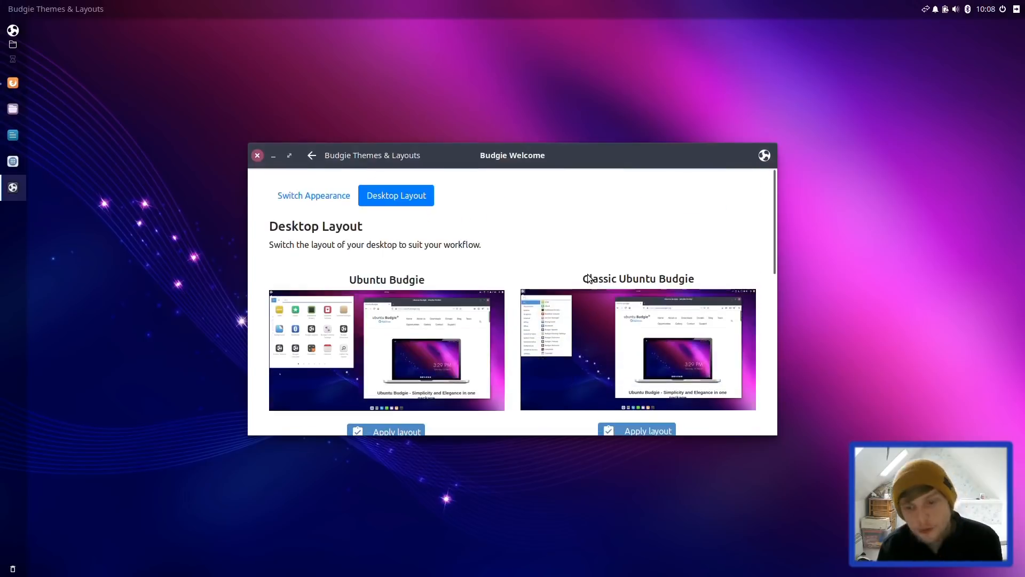
click(765, 155)
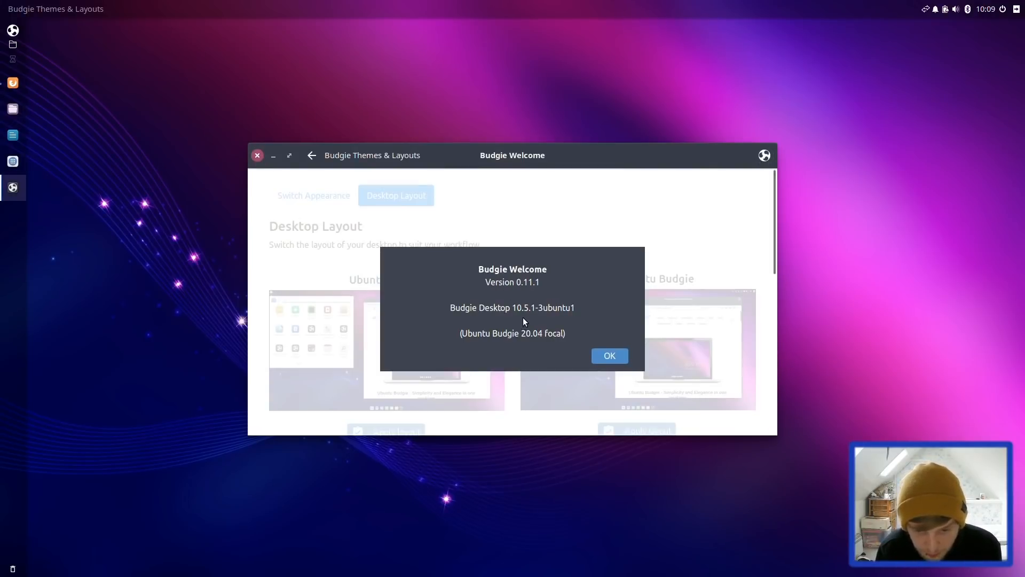
click(614, 357)
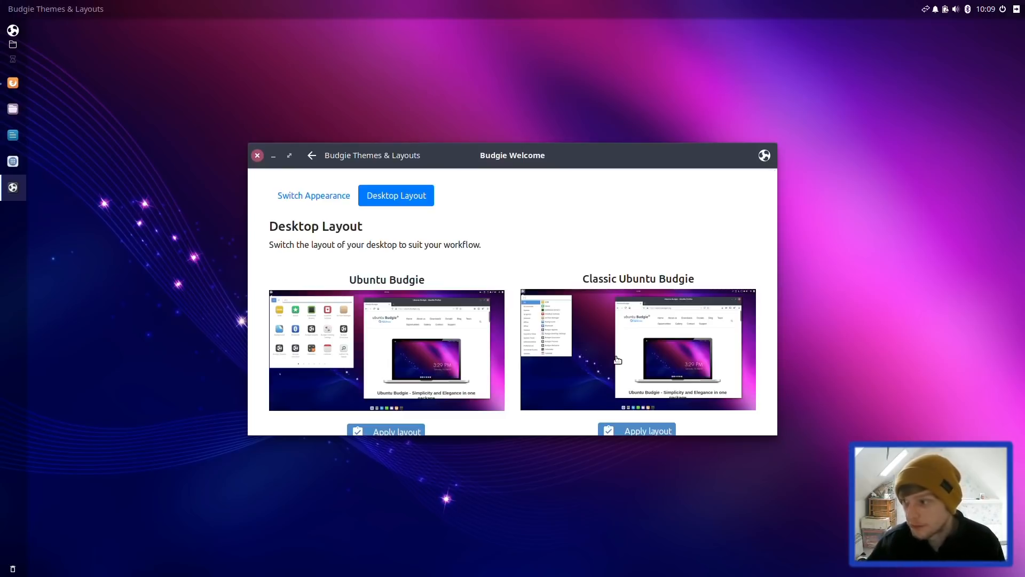
Show the bare desktop and inspect the entries of its Desktop menu
key(super+d)
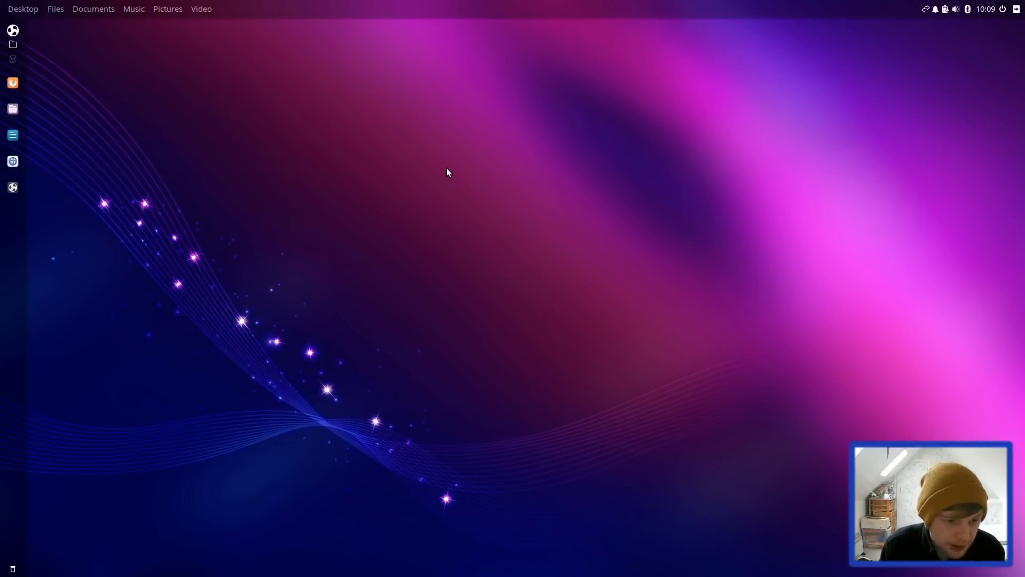
click(16, 14)
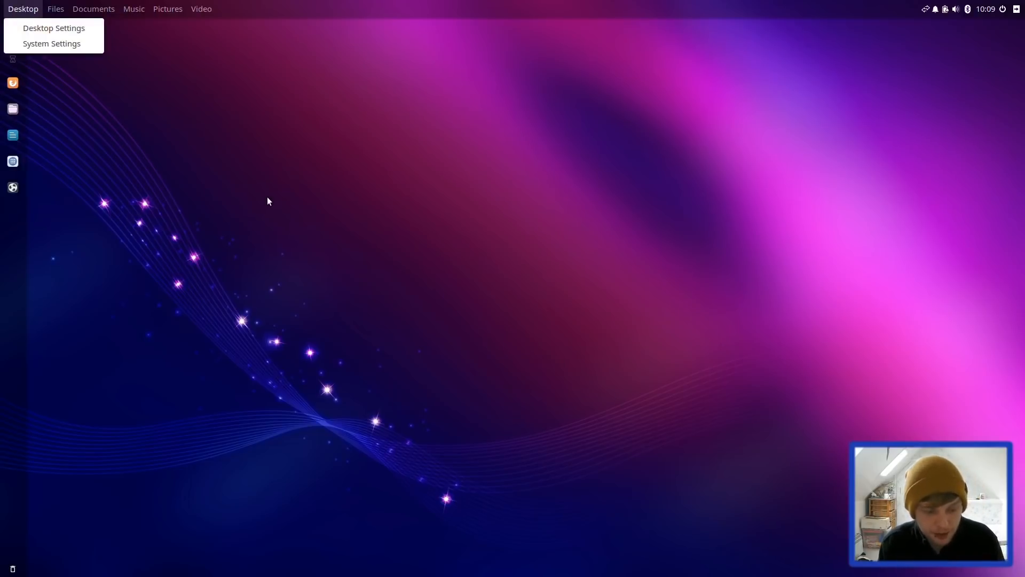
Search the applications for "welcome", launch Budgie Welcome, and open its Budgie Applets page for installing software
key(super)
text(welcome)
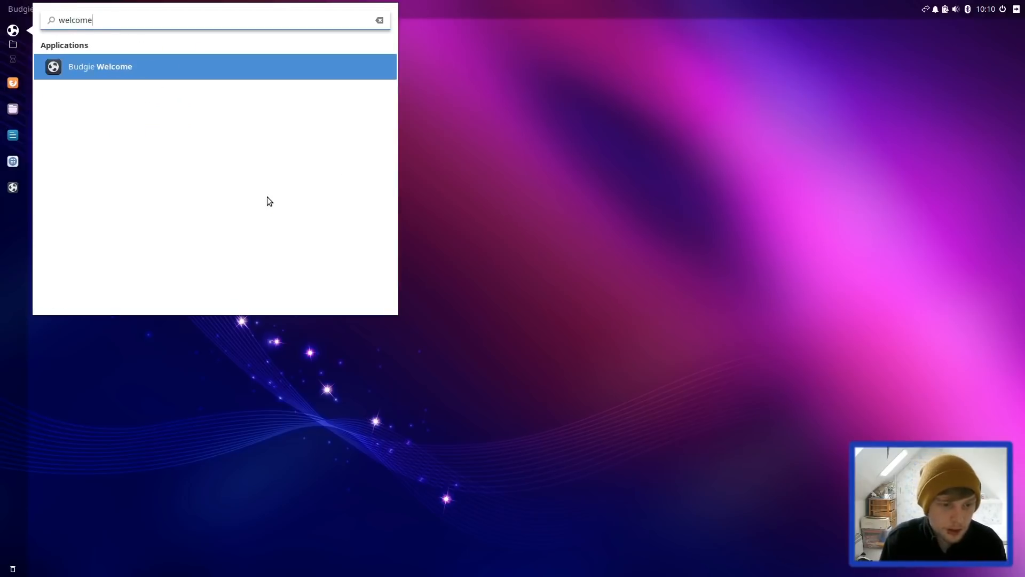
key(Return)
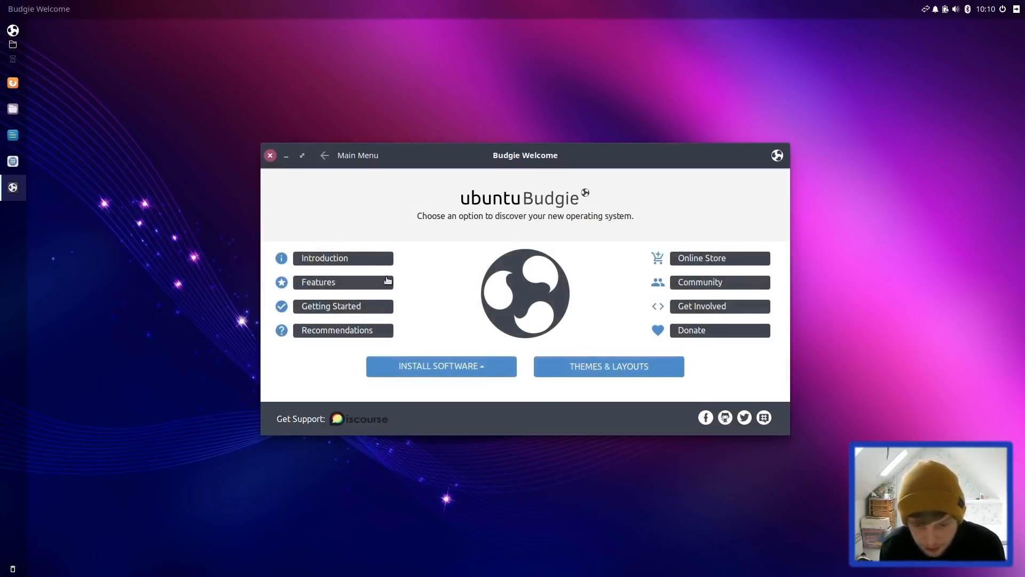
click(477, 367)
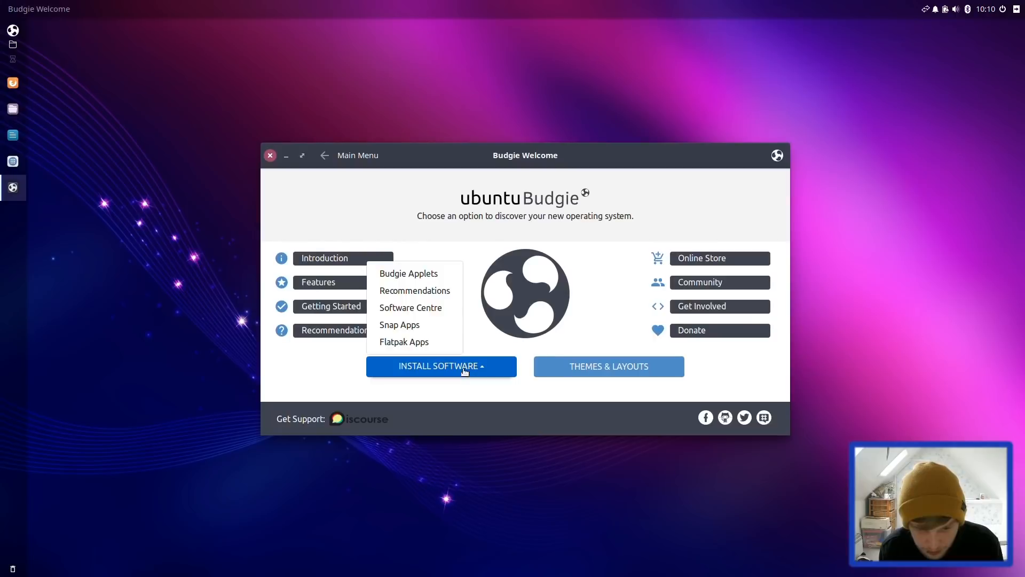
click(419, 274)
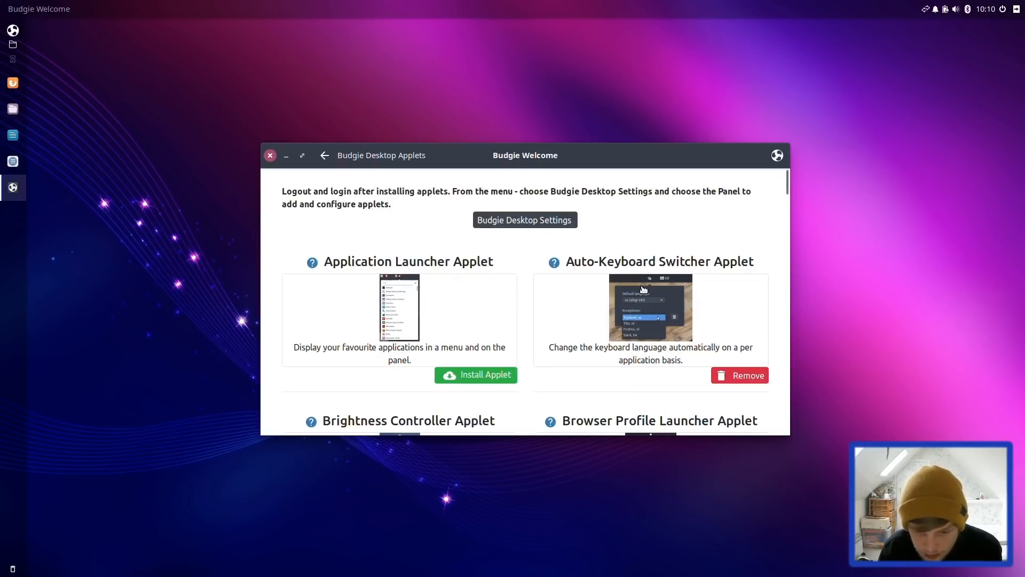
Browse the Budgie Desktop Applets and install the Find Fast 'Kangaroo' Applet
scroll(643, 288, down, 5)
scroll(642, 289, down, 12)
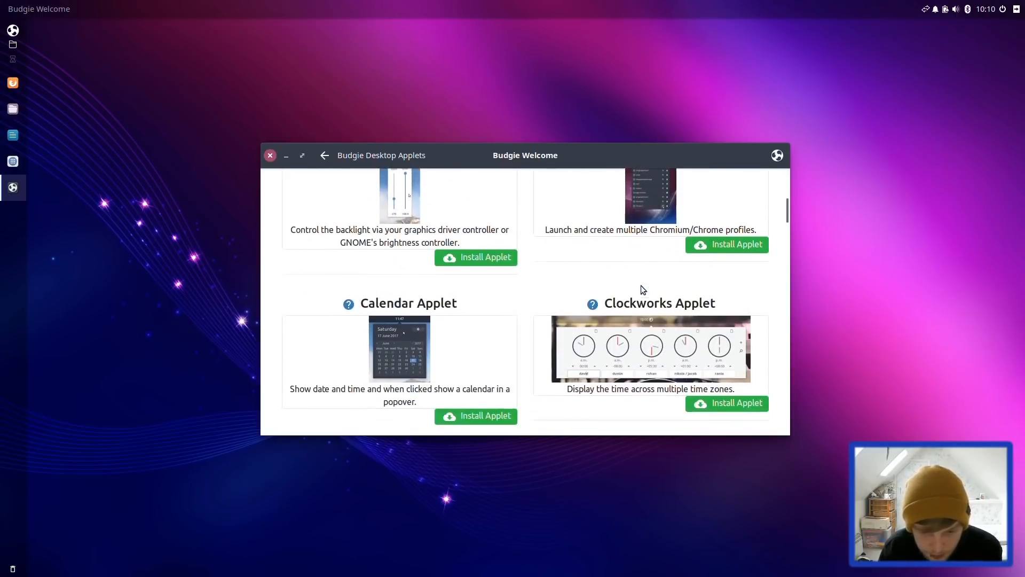
scroll(643, 289, down, 7)
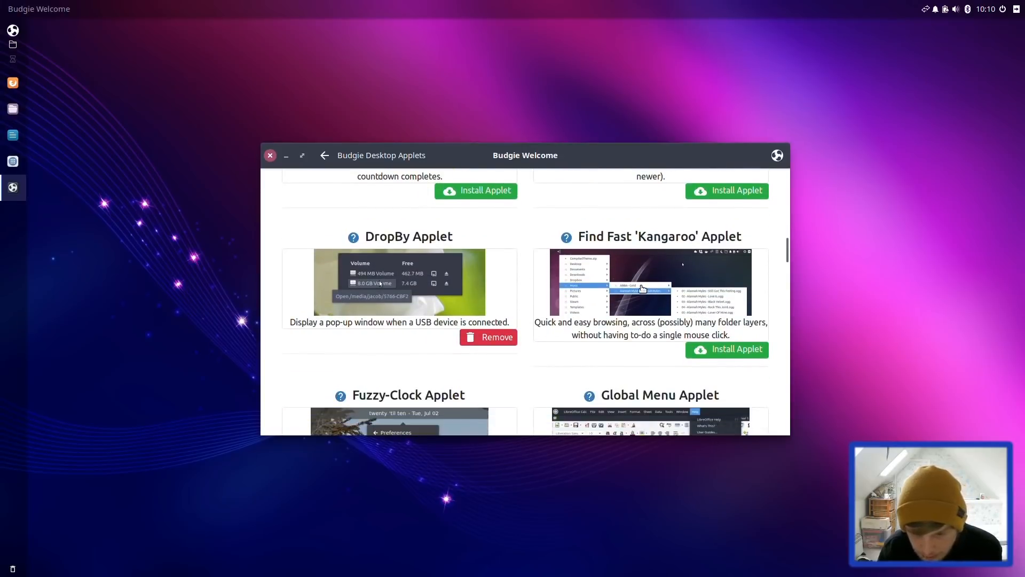
scroll(642, 288, down, 1)
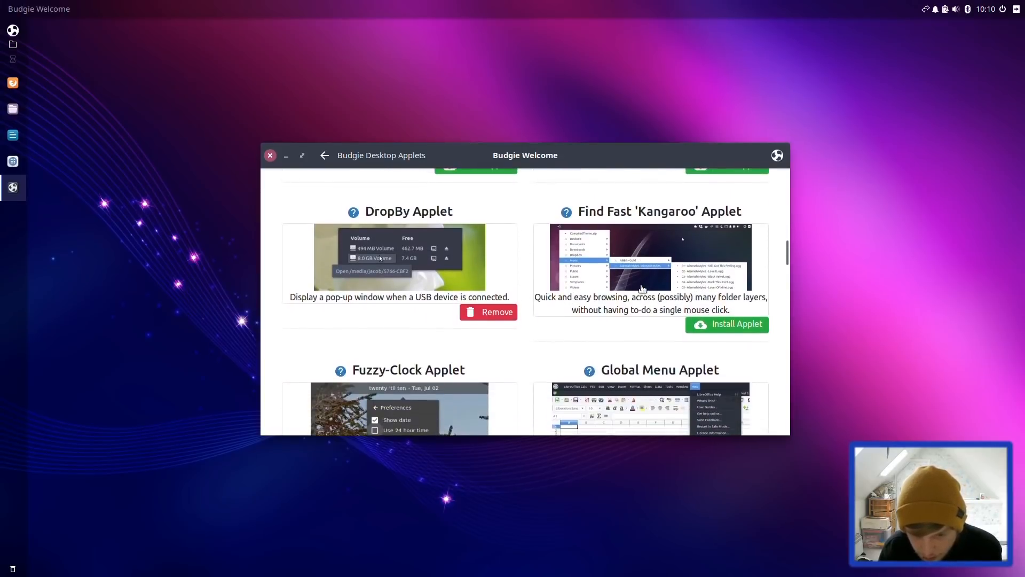
scroll(663, 321, up, 2)
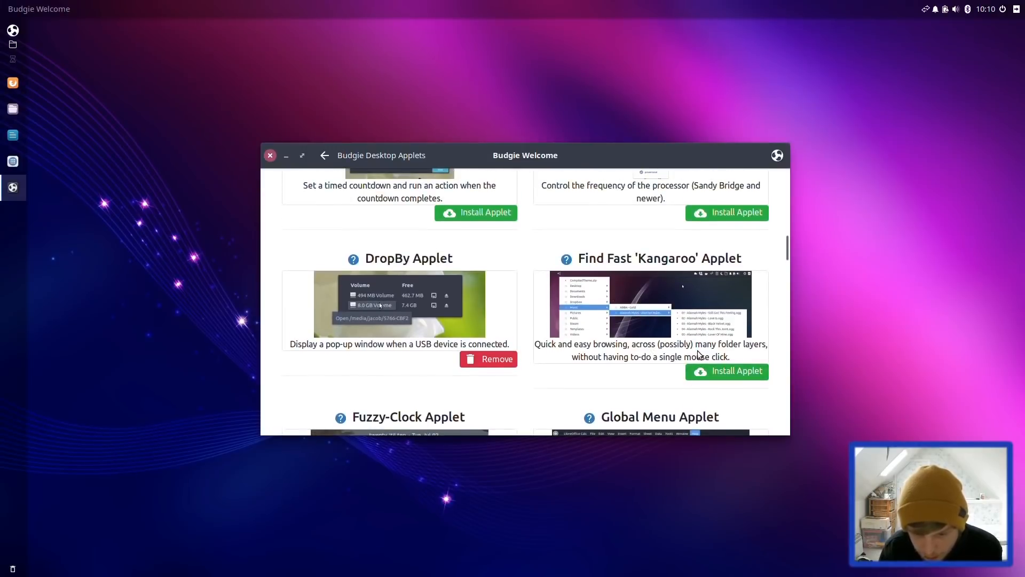
scroll(698, 353, down, 3)
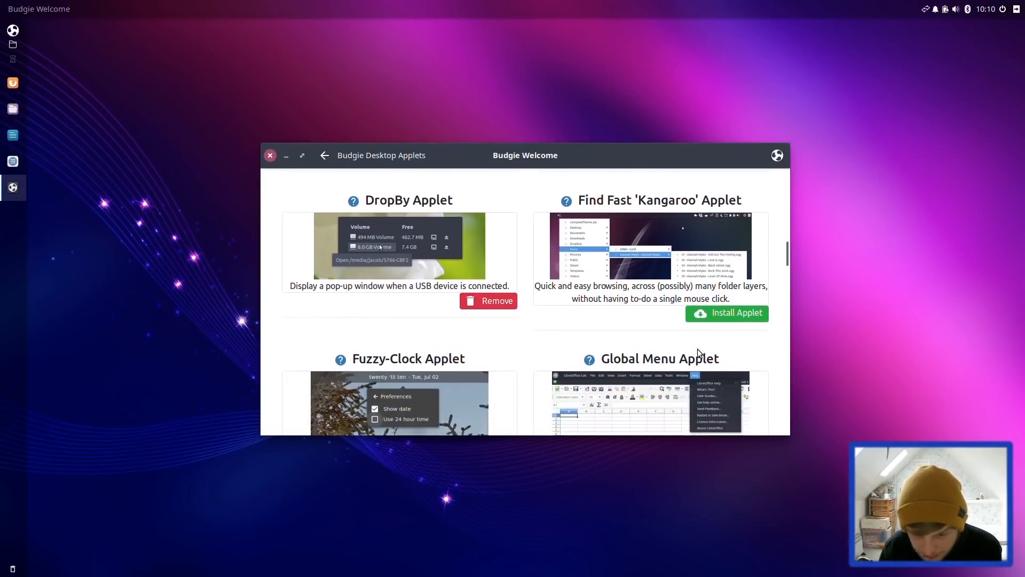
scroll(697, 348, up, 1)
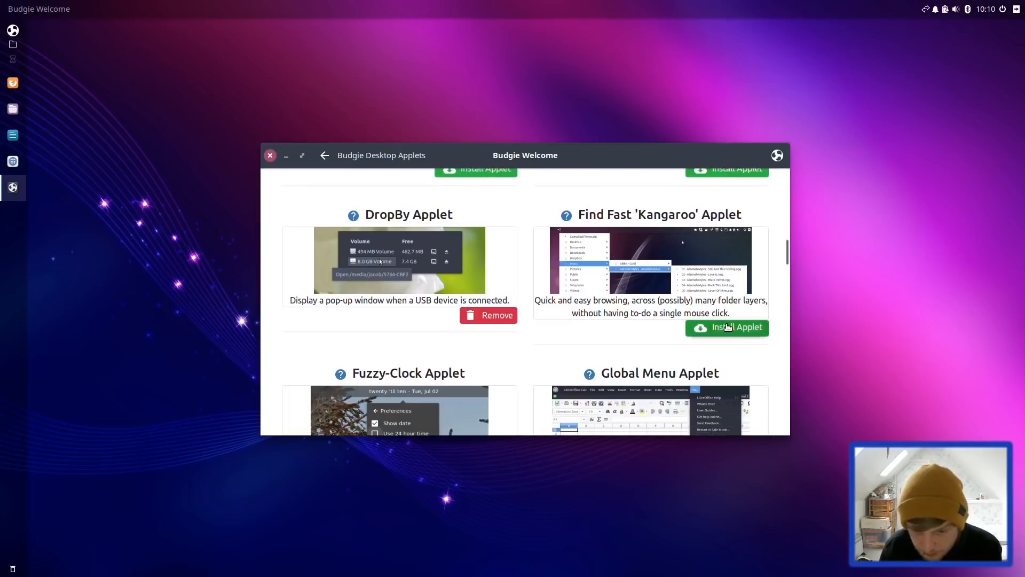
click(728, 328)
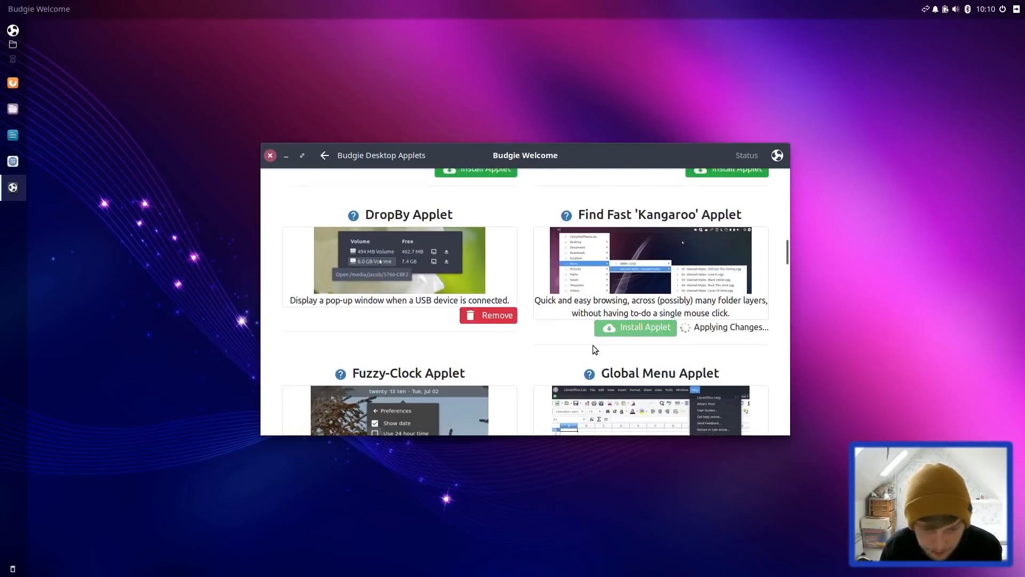
Install the Pixel-Saver Applet, agreeing to add the third-party repository ppa:ubuntubudgie/backports
scroll(593, 345, down, 3)
scroll(594, 348, down, 3)
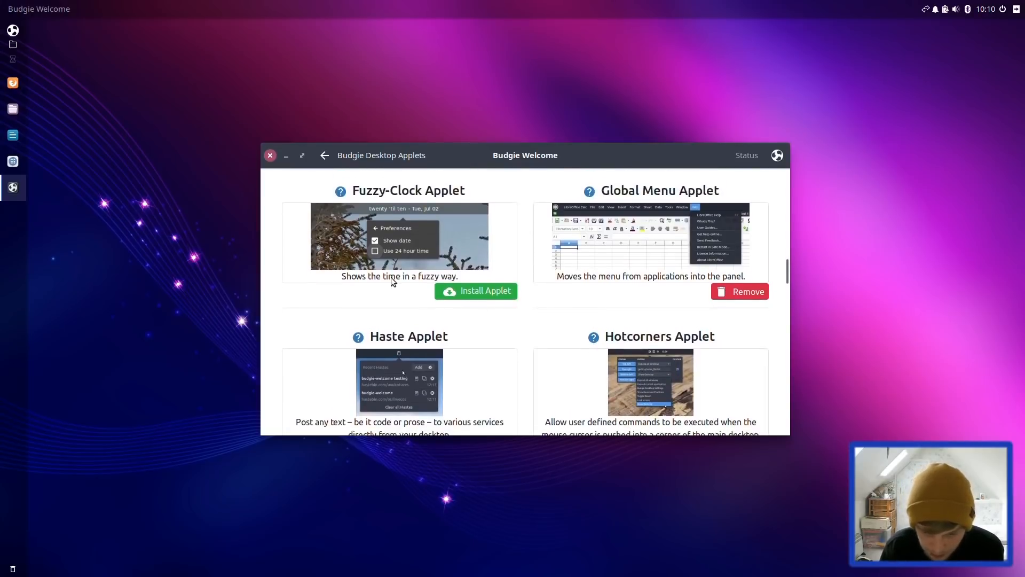
scroll(391, 278, down, 3)
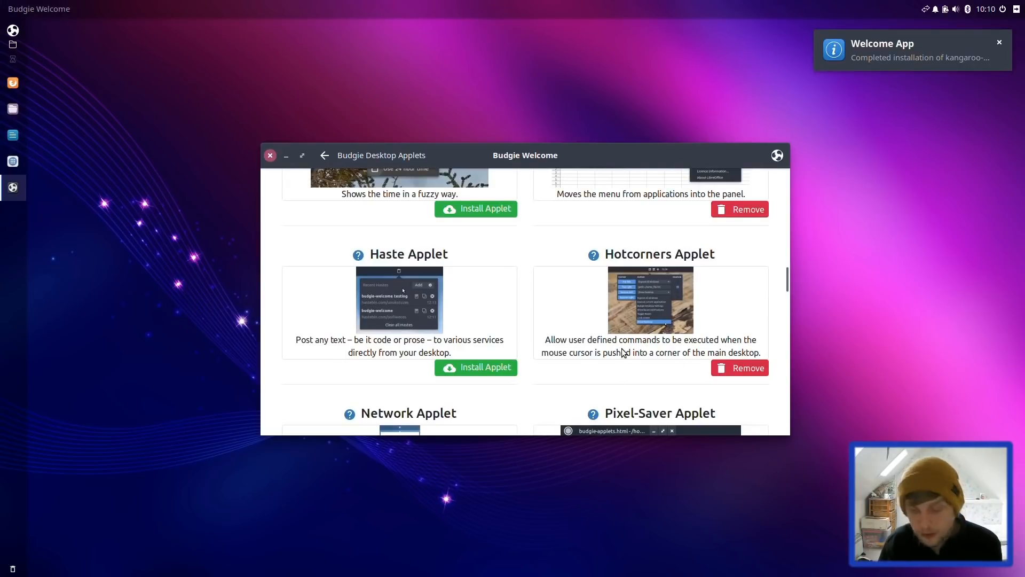
scroll(622, 348, down, 5)
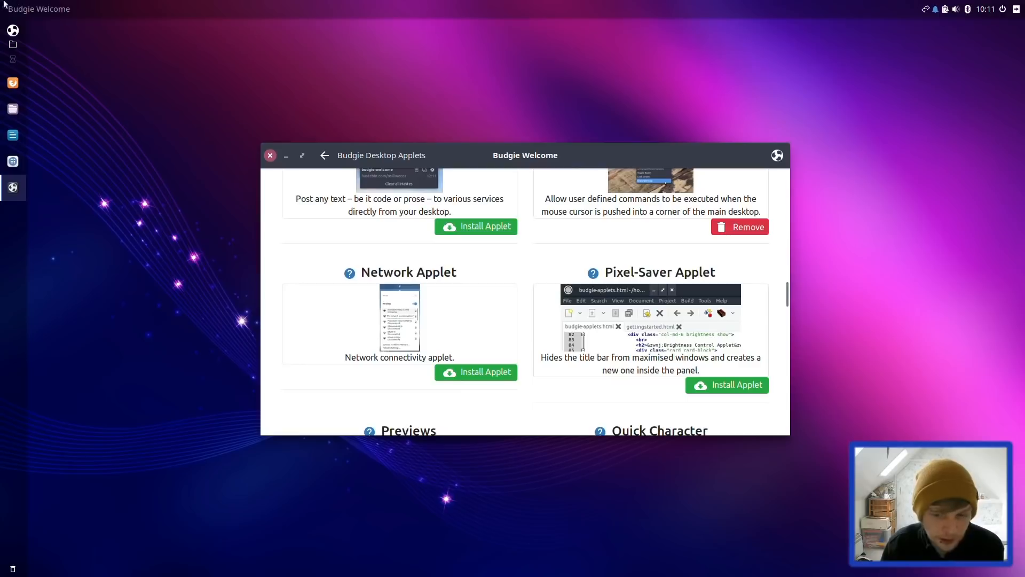
click(722, 385)
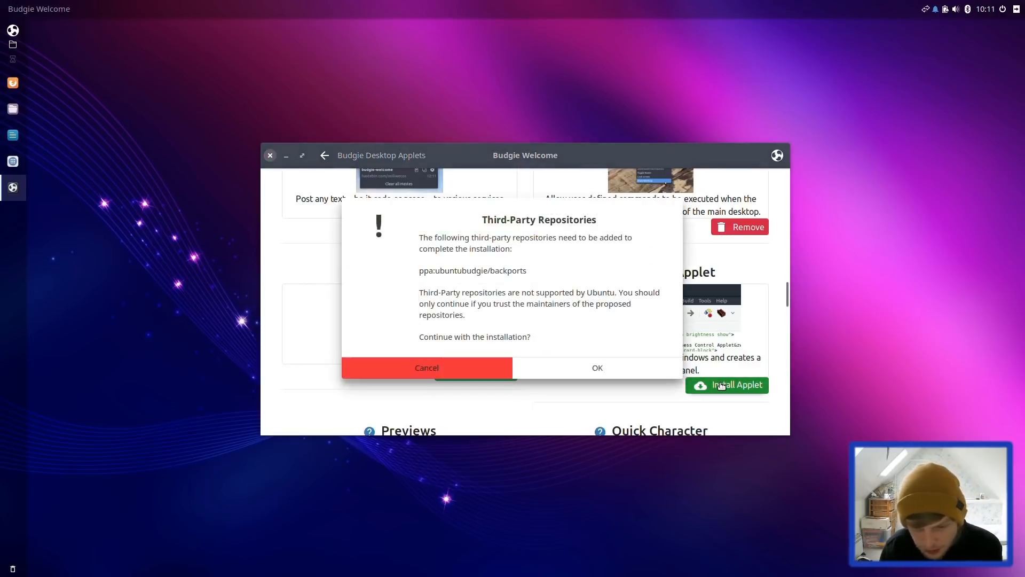
click(585, 369)
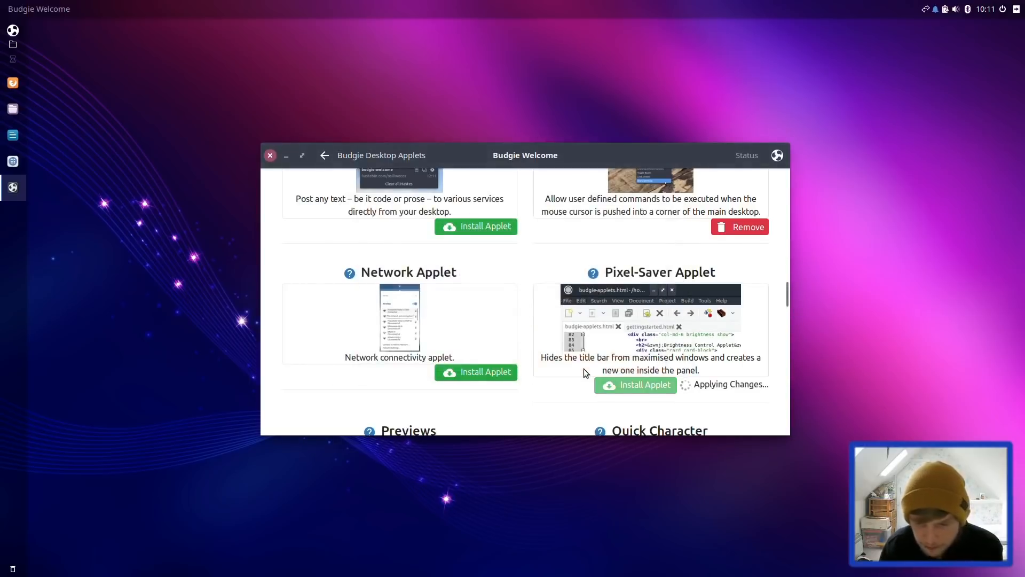
scroll(585, 368, down, 5)
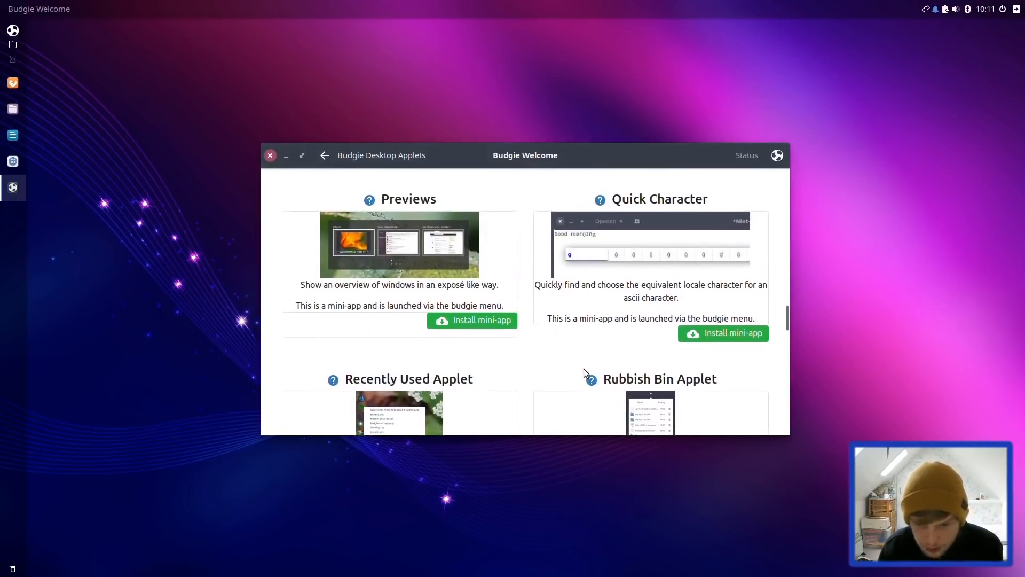
Try to install the Screenshot Applet from the Budgie Desktop Applets list
scroll(584, 369, up, 1)
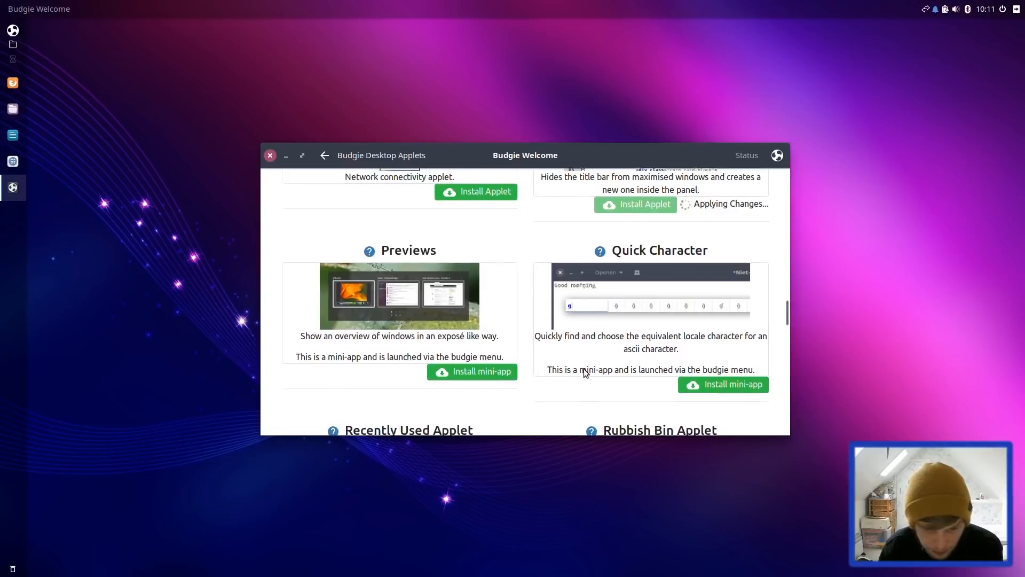
scroll(584, 368, down, 1)
scroll(584, 368, down, 2)
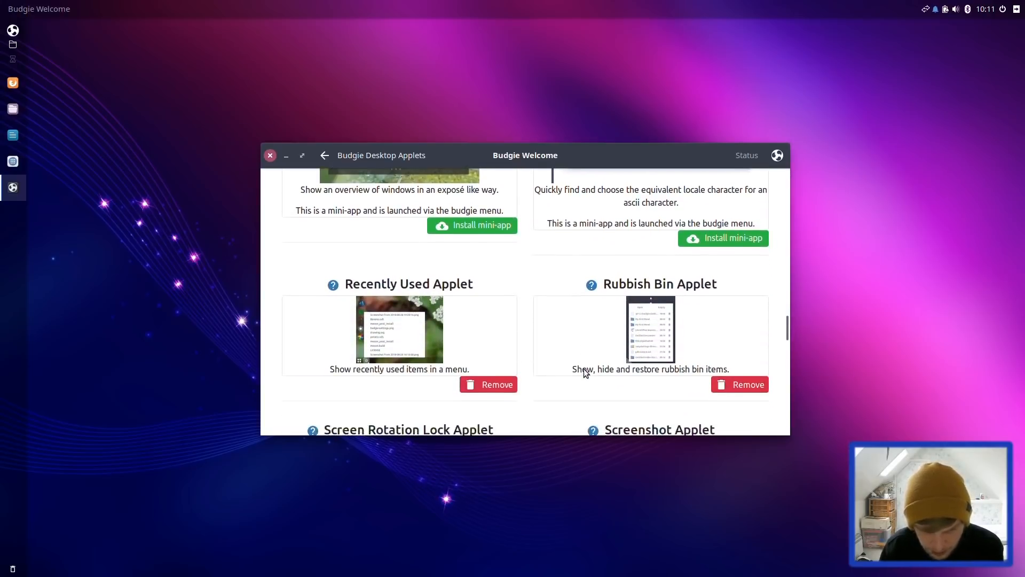
scroll(585, 372, down, 3)
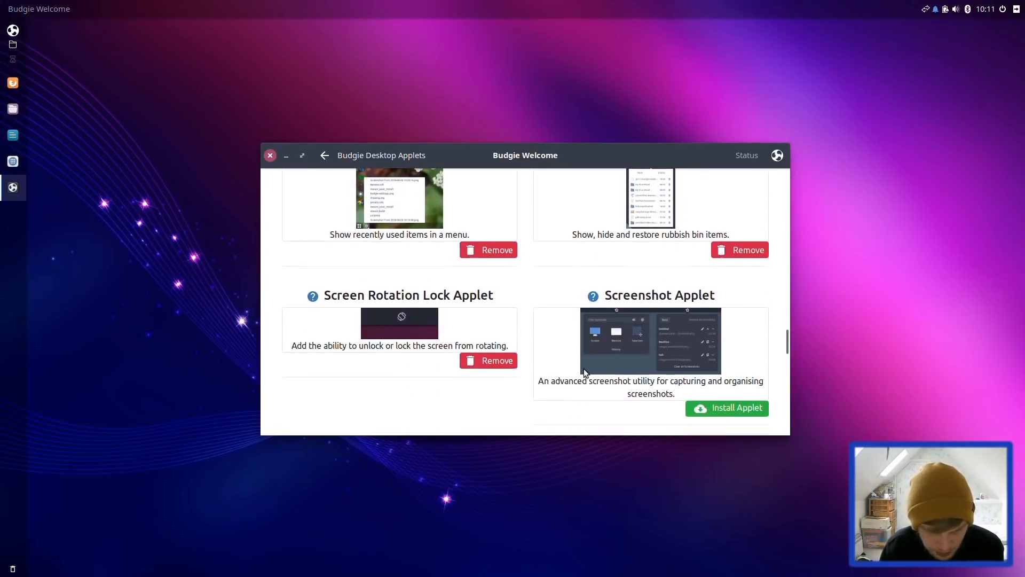
scroll(585, 372, down, 2)
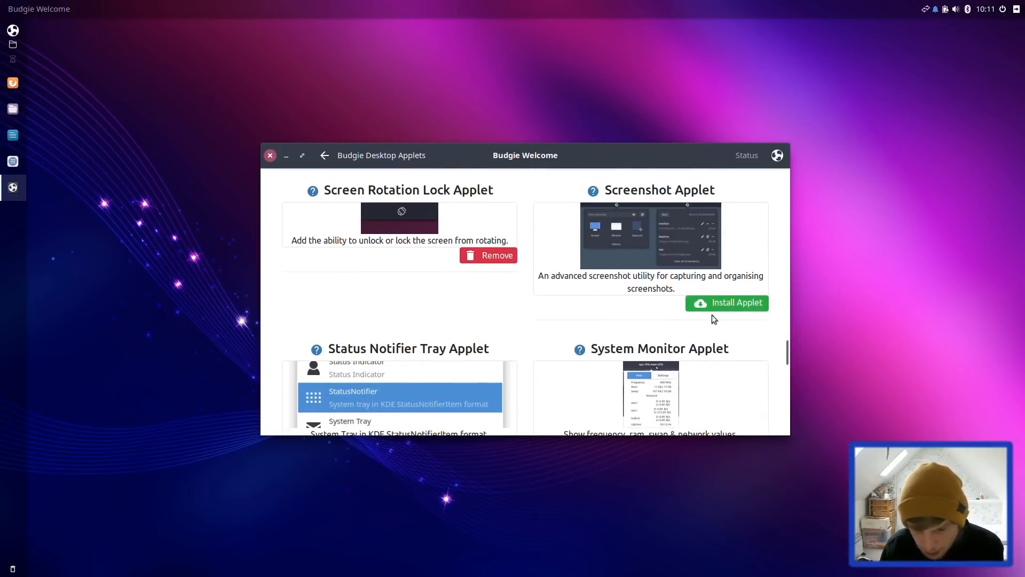
click(732, 303)
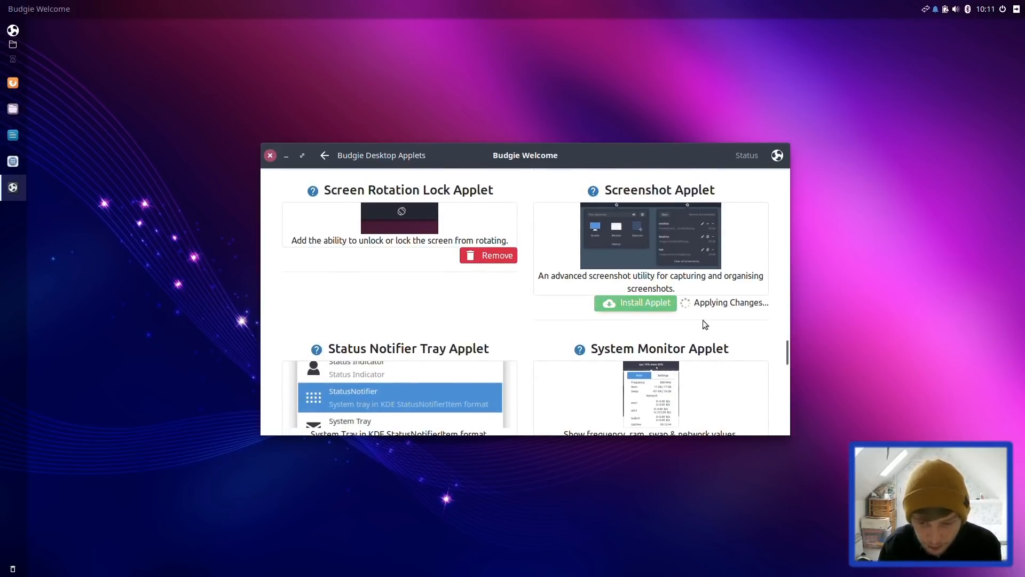
Install both System Monitor applets: the one for frequency, RAM, swap and network values, and the one displaying system information on the panel
scroll(612, 323, down, 2)
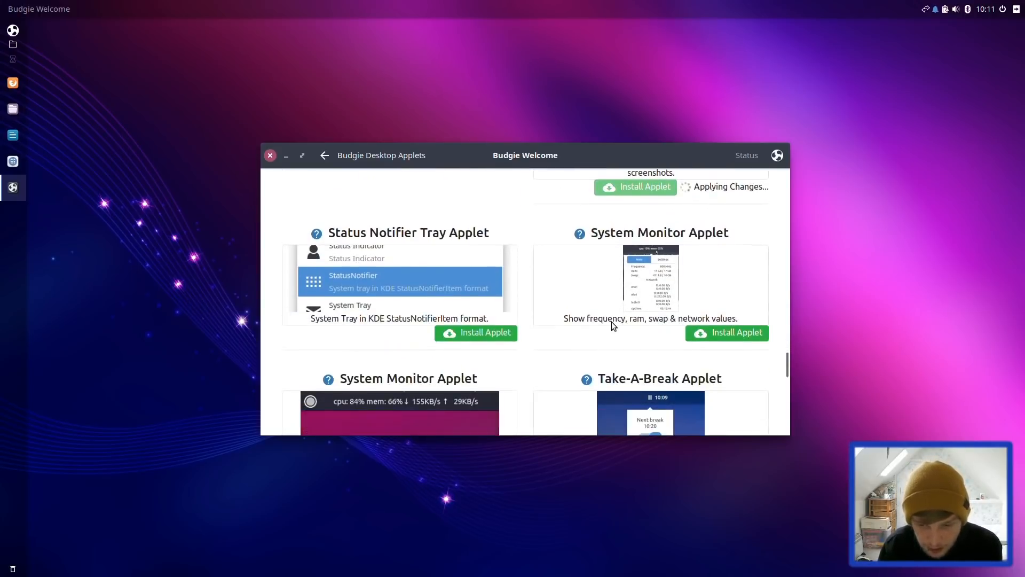
click(736, 338)
scroll(540, 320, down, 2)
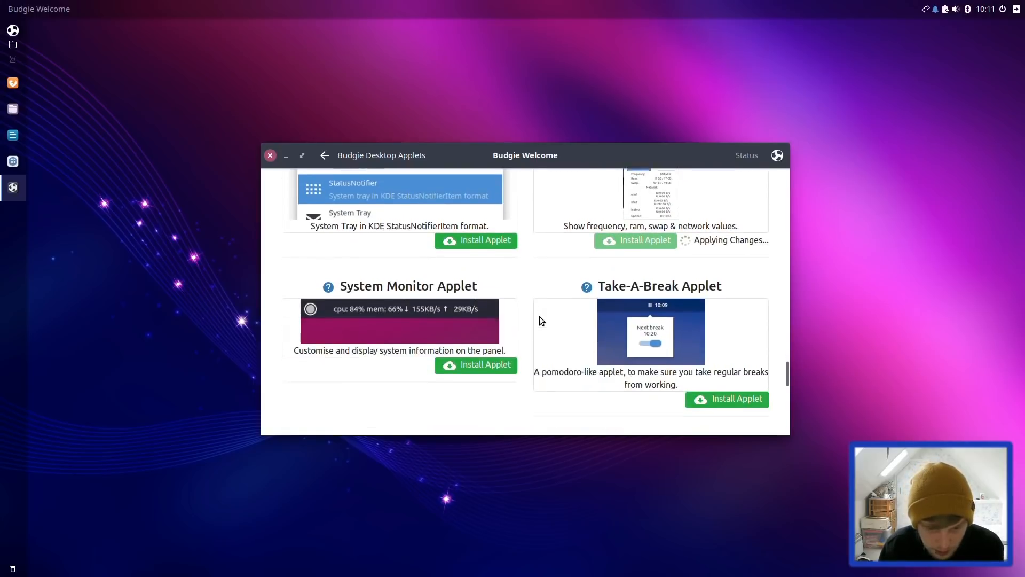
scroll(541, 320, up, 3)
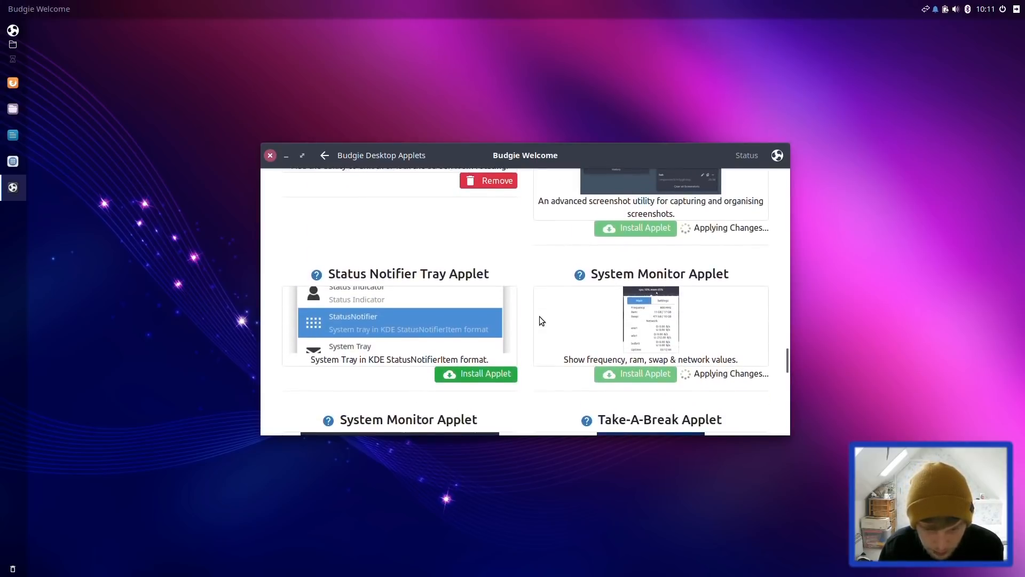
scroll(540, 318, down, 2)
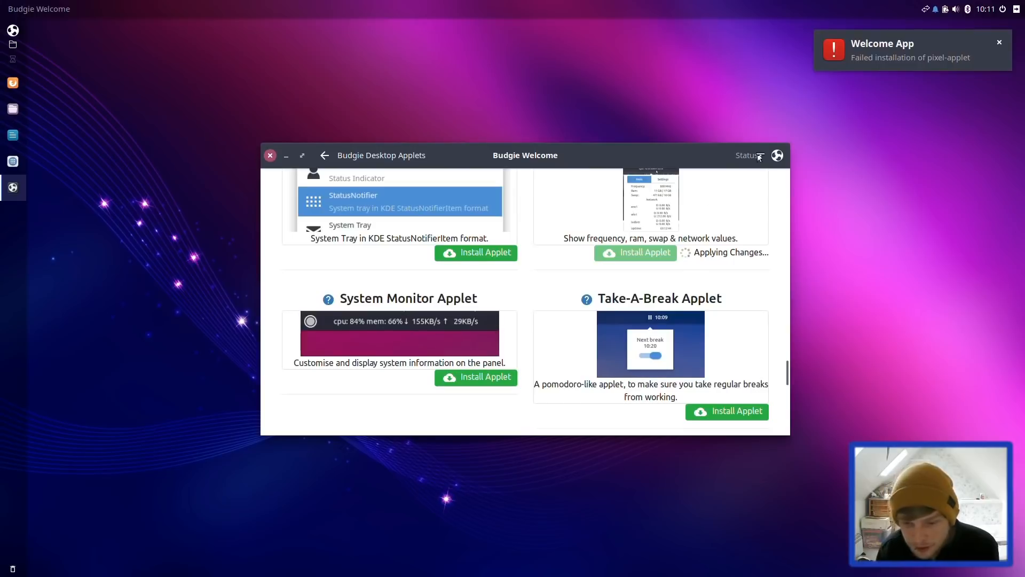
click(486, 378)
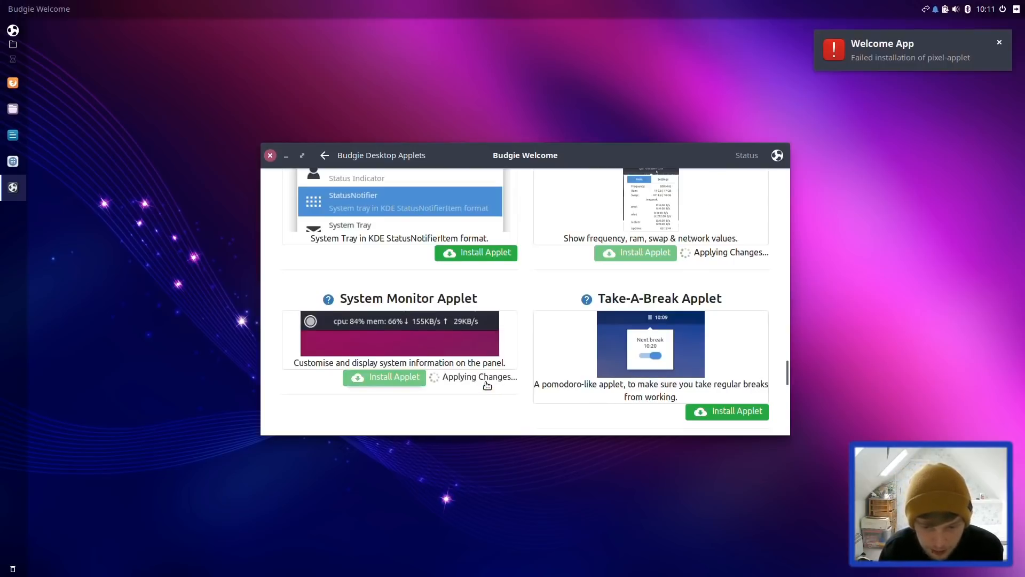
Review the remaining applets to the end of the list and check the install status of the Screenshot and Pixel-Saver applets
scroll(486, 383, down, 3)
scroll(487, 384, up, 3)
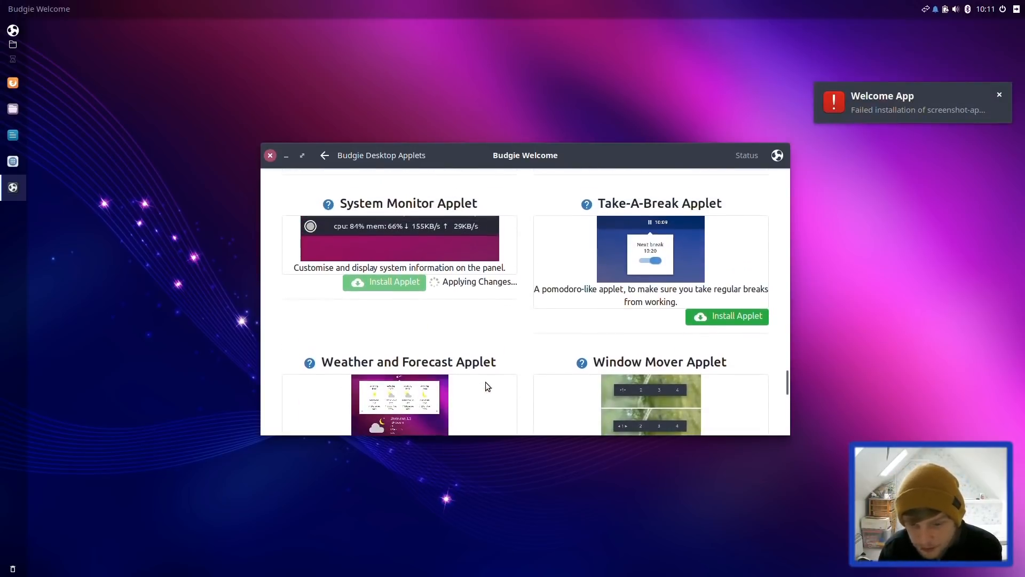
scroll(486, 383, up, 2)
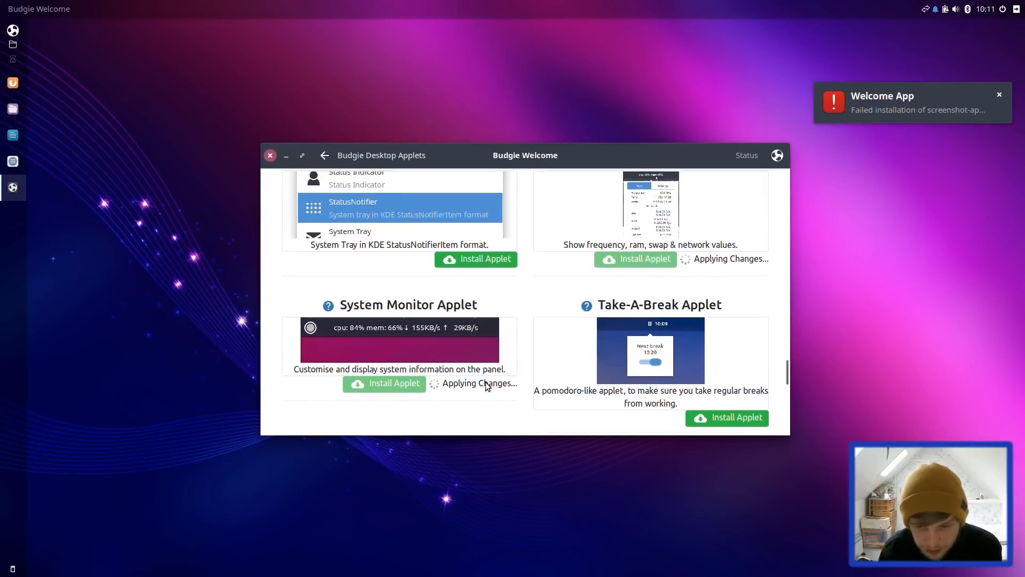
scroll(486, 382, up, 1)
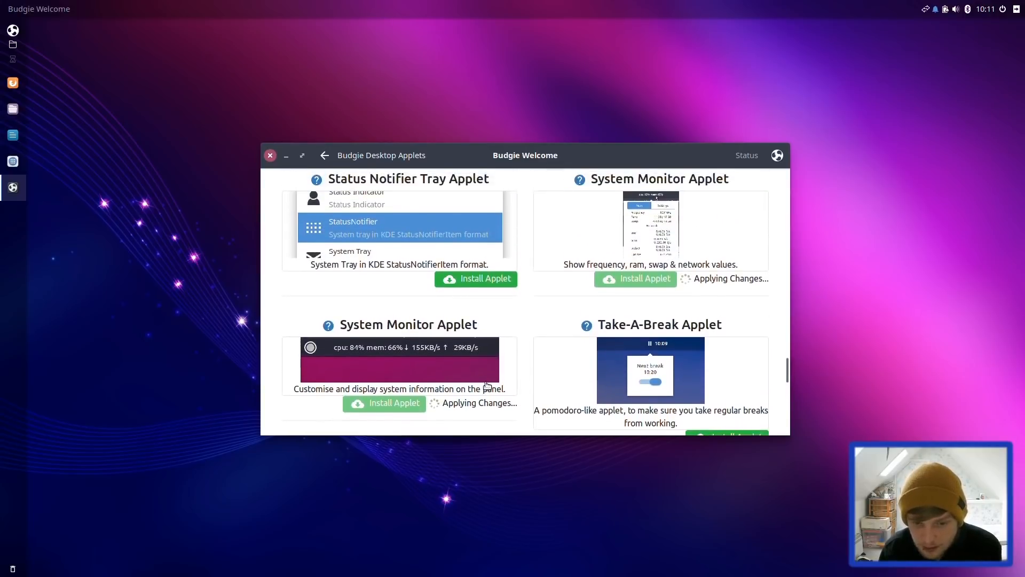
scroll(487, 385, down, 8)
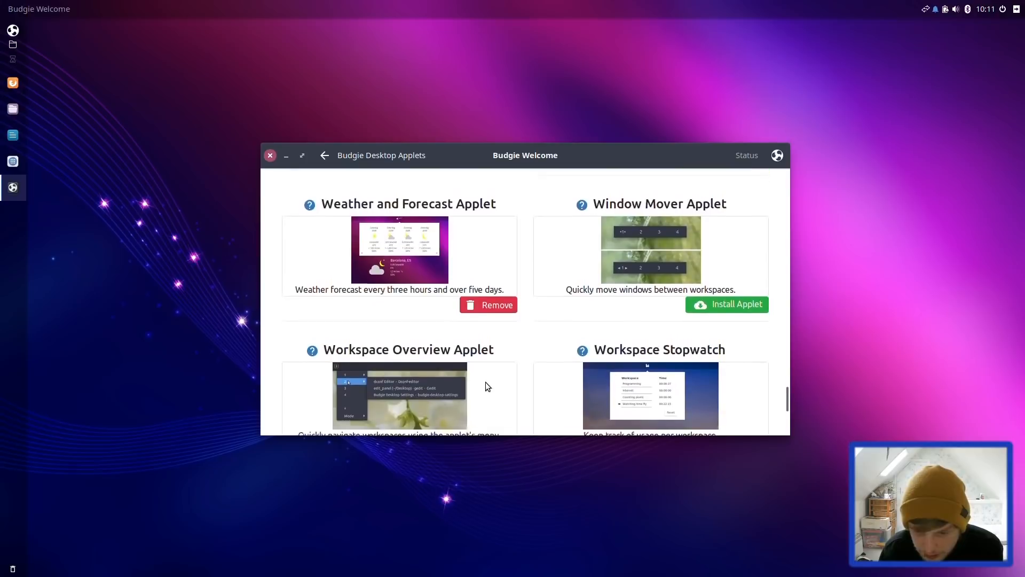
scroll(487, 385, down, 6)
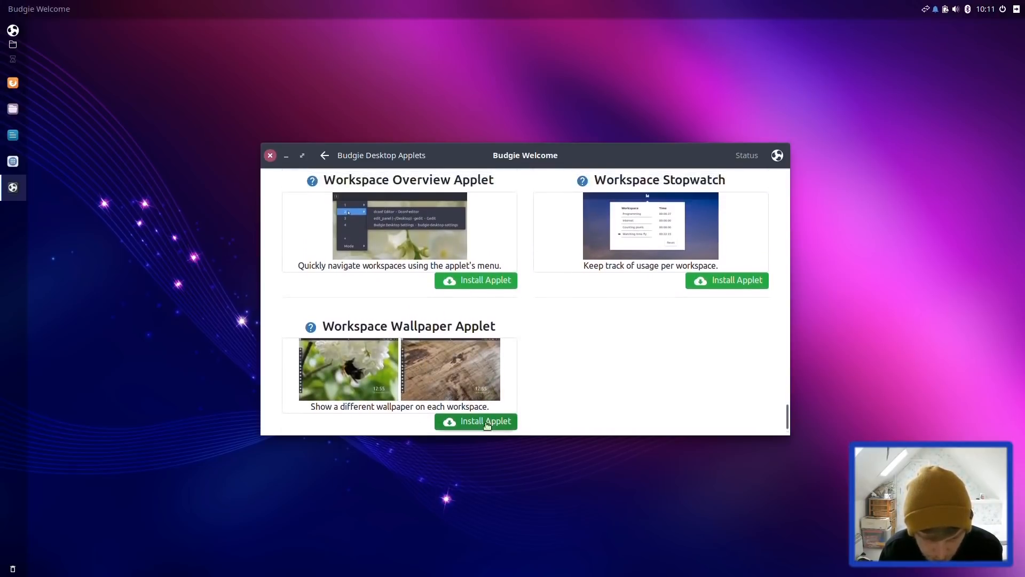
scroll(546, 368, up, 6)
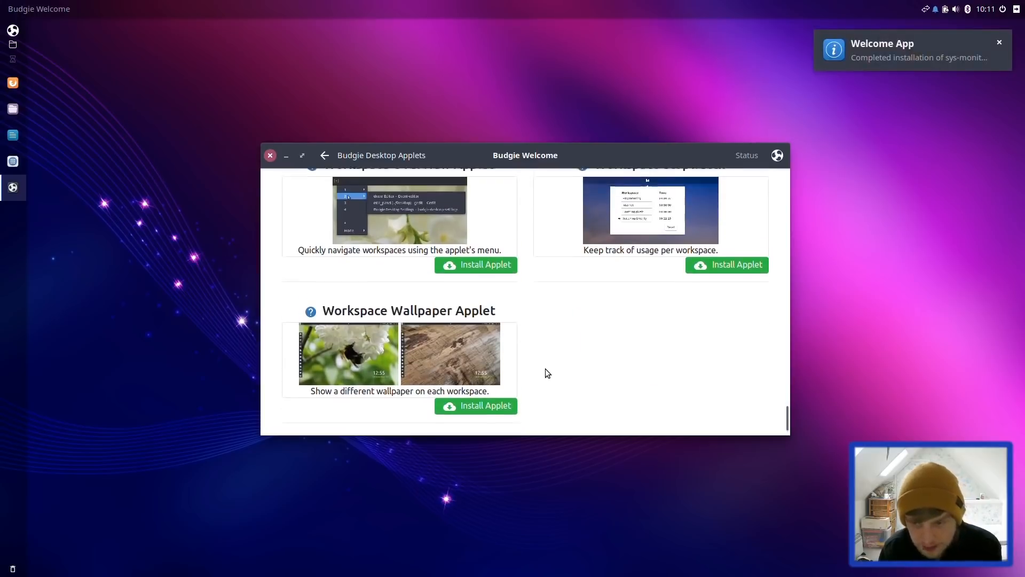
scroll(546, 369, down, 1)
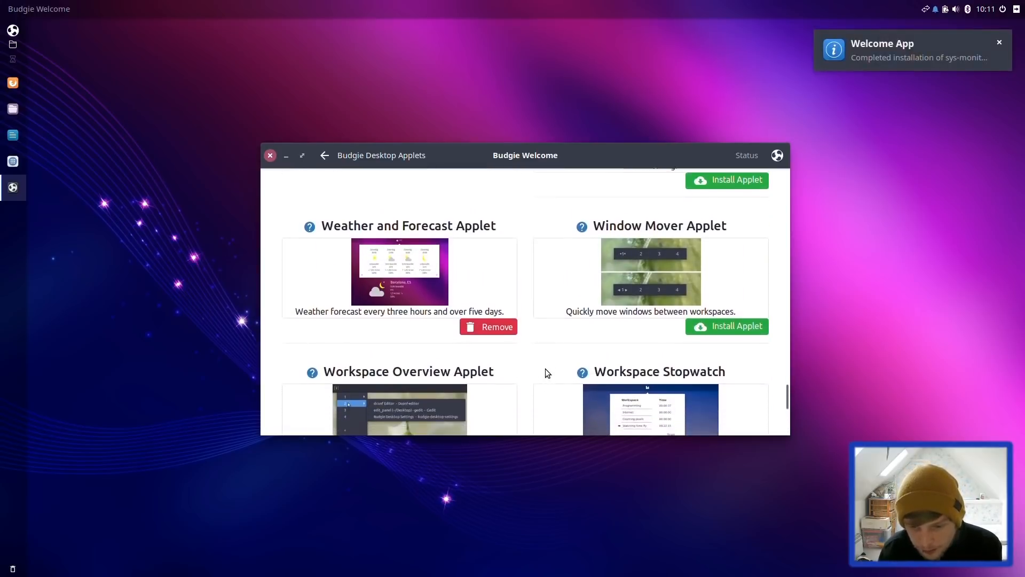
scroll(545, 368, up, 4)
scroll(546, 368, down, 1)
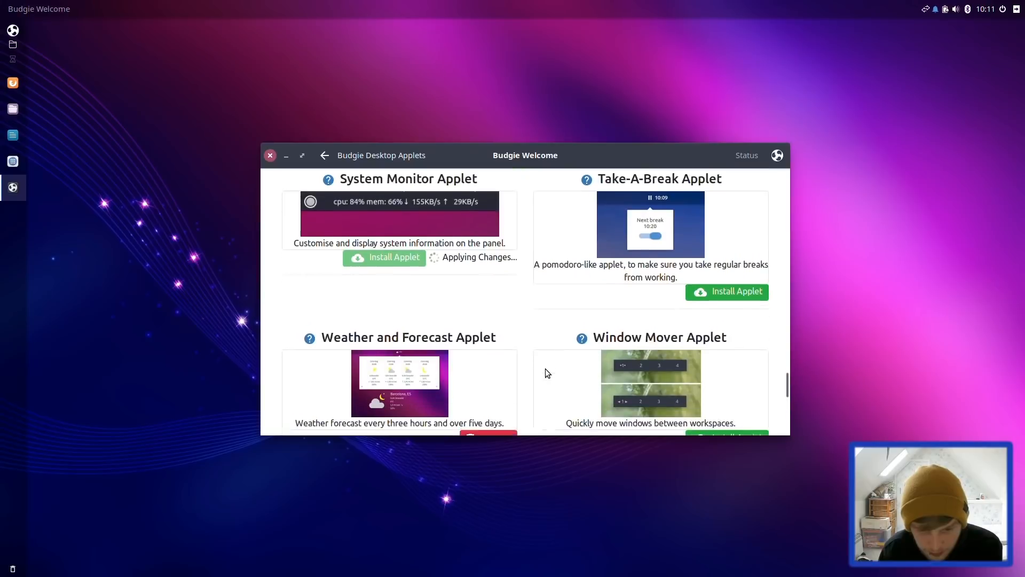
scroll(546, 368, up, 5)
scroll(546, 369, up, 7)
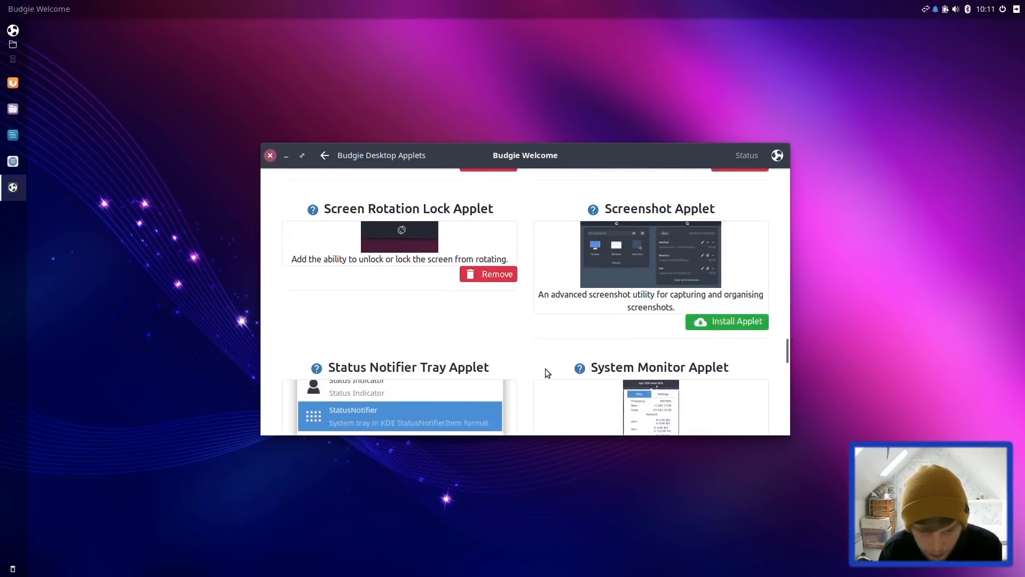
scroll(546, 368, up, 10)
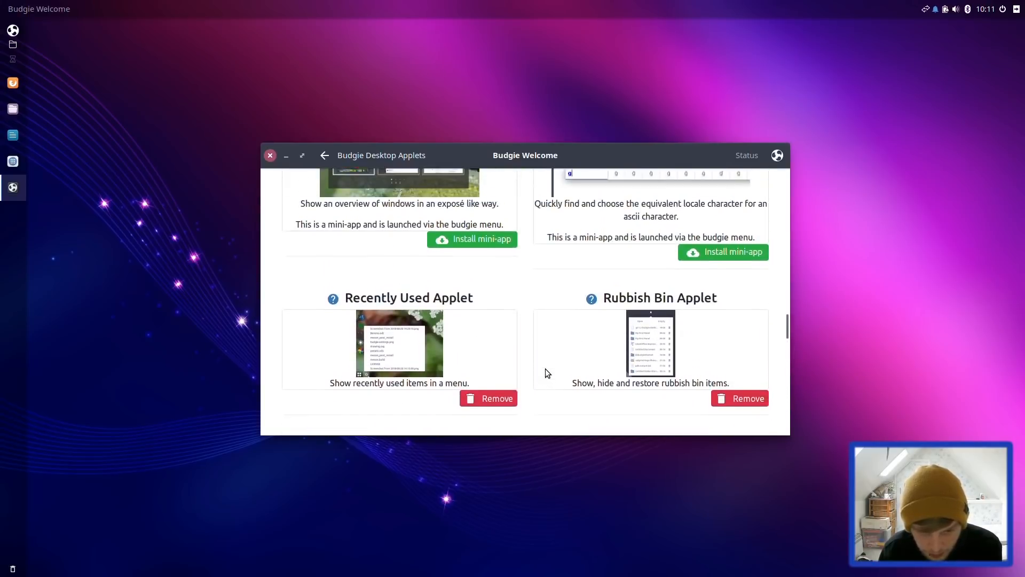
scroll(546, 369, up, 1)
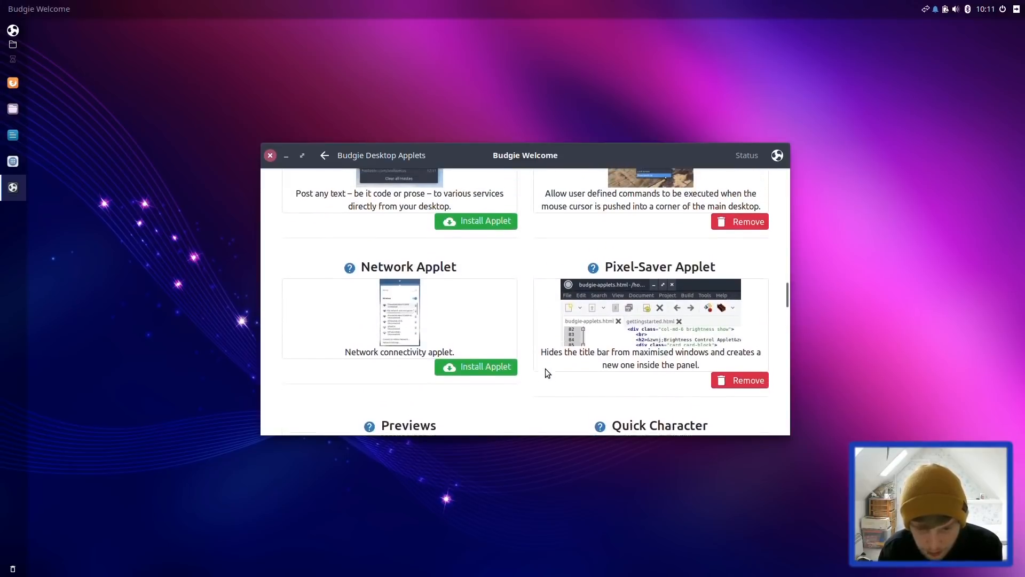
scroll(546, 368, down, 1)
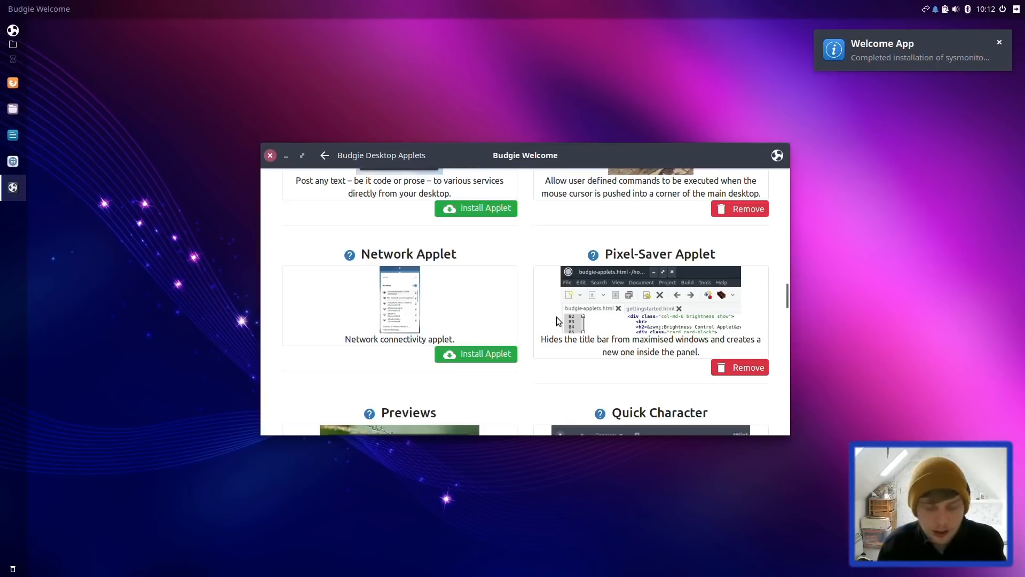
Close Budgie Welcome, then search the applications for "budgie" and launch Budgie Applets
click(267, 155)
key(super)
text(budgie)
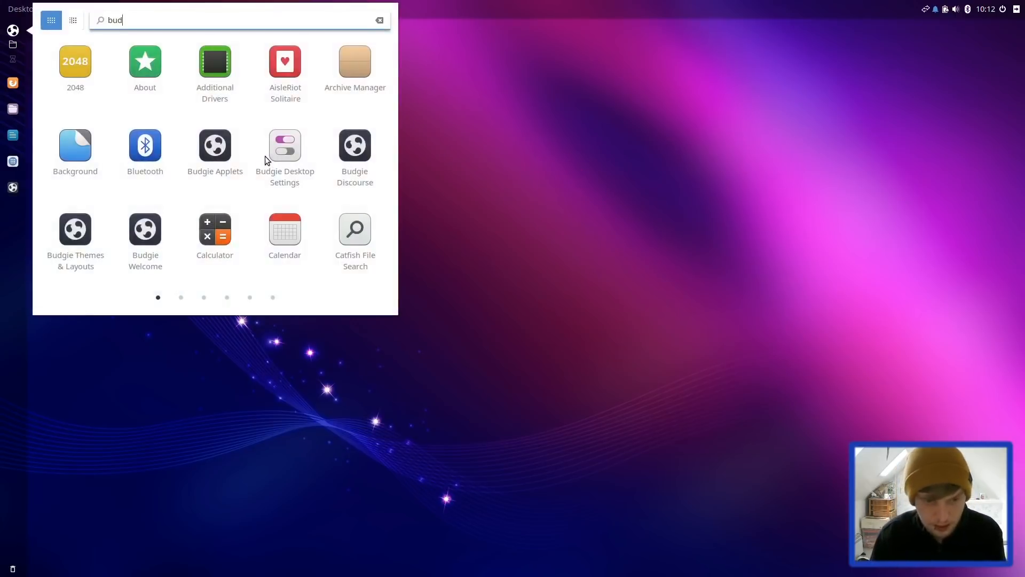
key(Down)
key(Down)
key(Down)
key(Down)
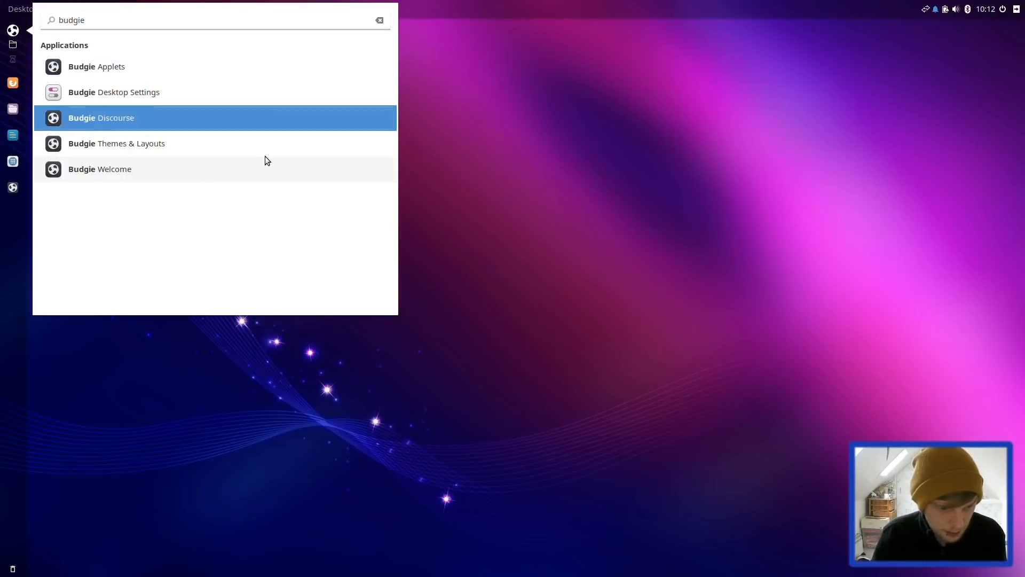
key(Up)
key(Up)
key(Up)
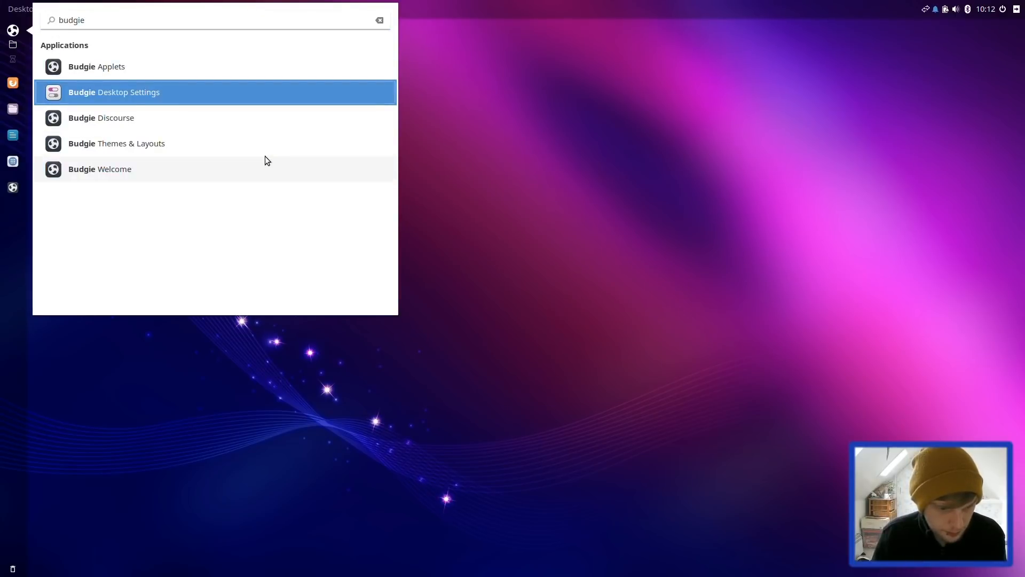
key(Up)
key(Escape)
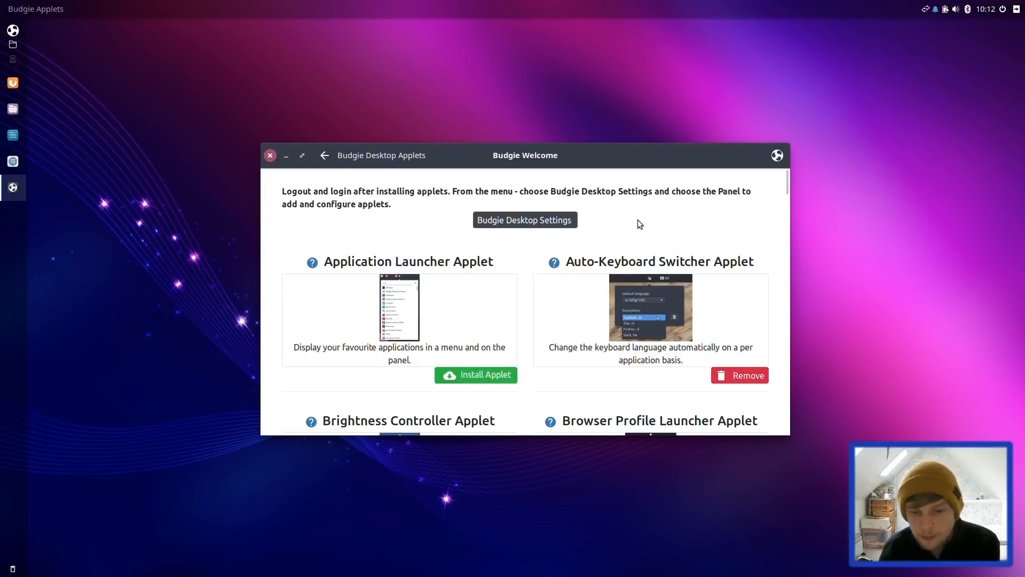
Open Budgie Desktop Settings from the applets page and move its window towards the middle of the desktop
click(569, 223)
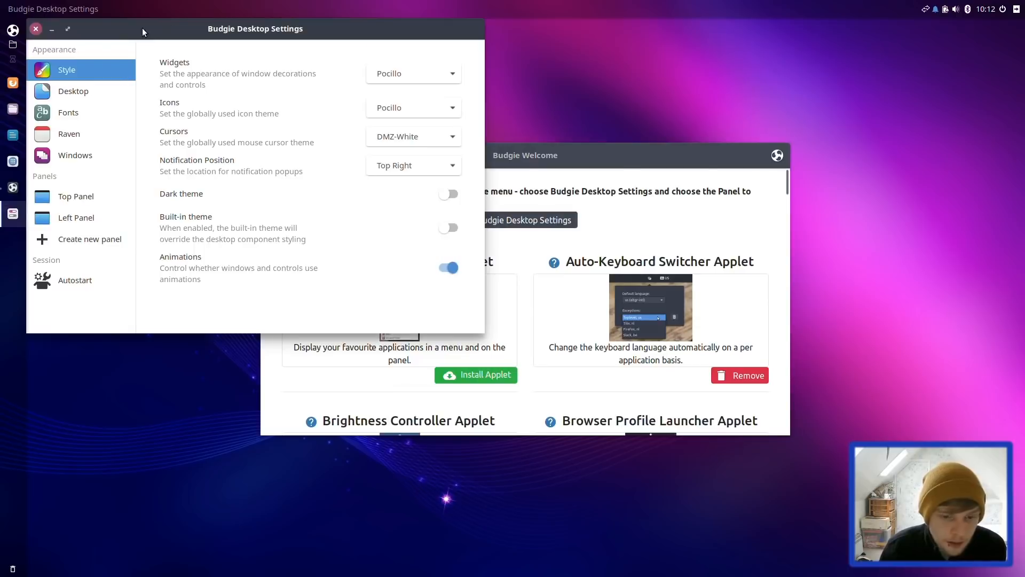
drag(142, 32, 425, 125)
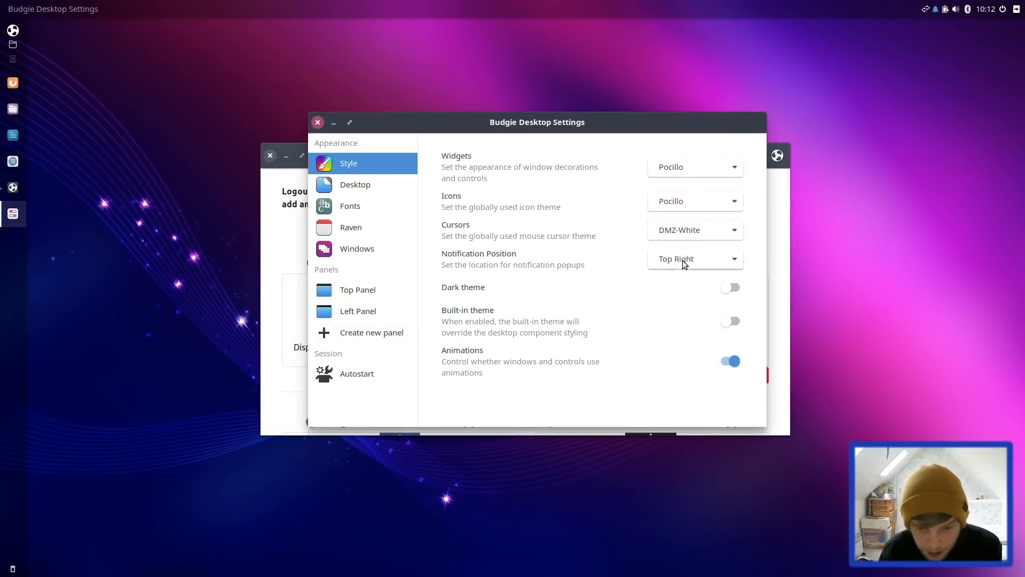
Try out the dark theme, checking its effect on a Files window, and switch it back off
click(726, 288)
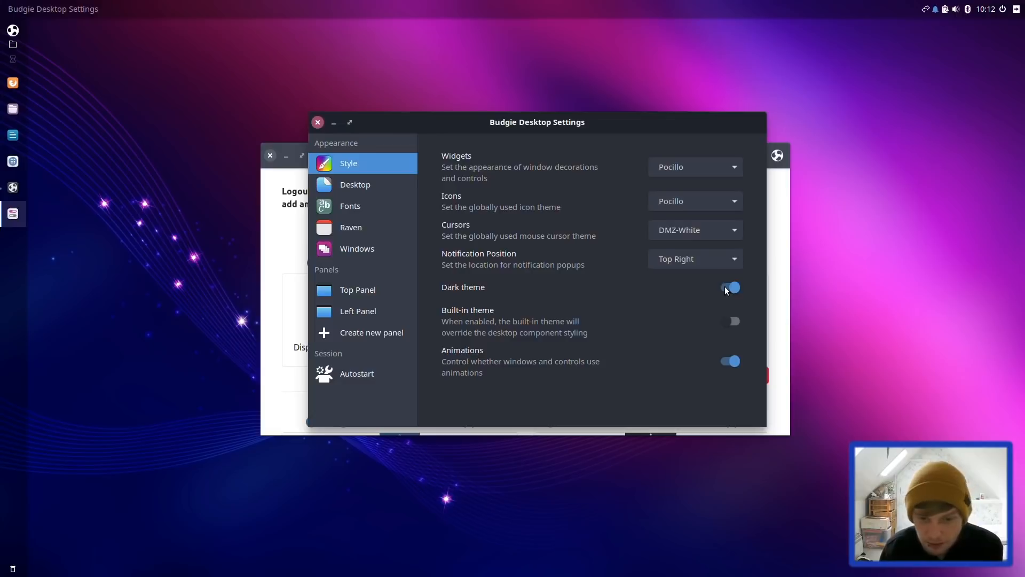
drag(528, 125, 470, 98)
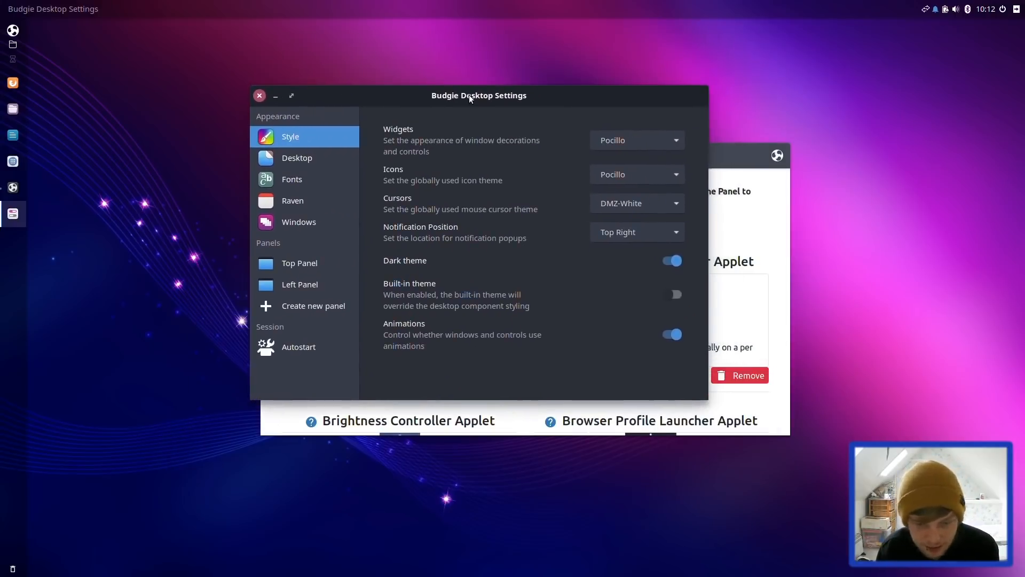
click(12, 110)
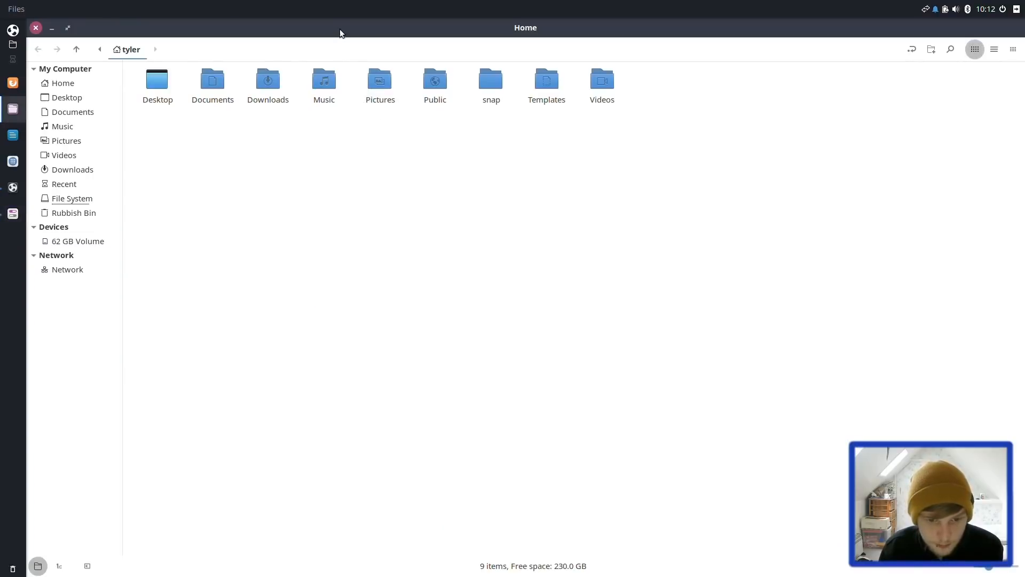
double_click(333, 25)
drag(333, 26, 405, 126)
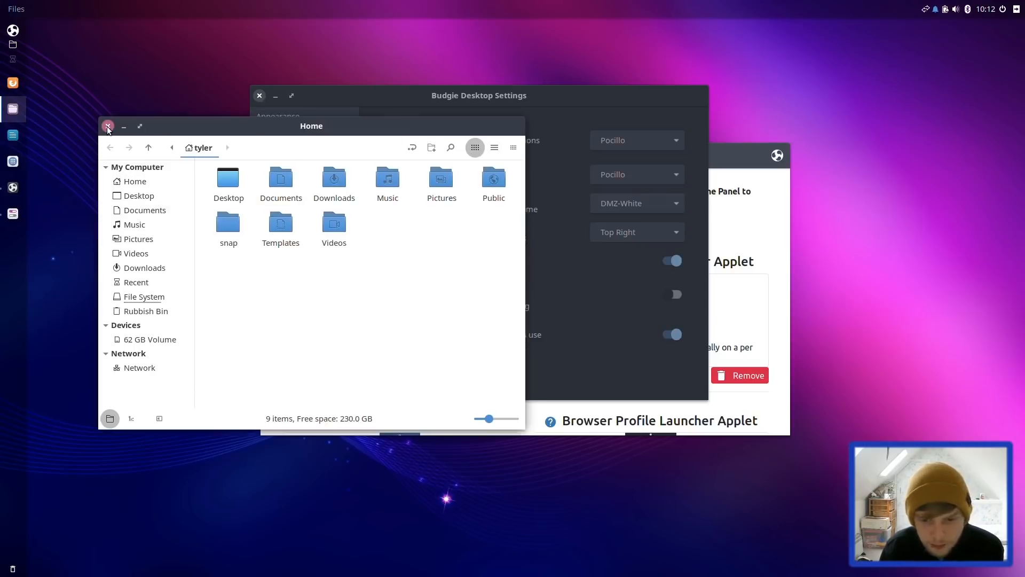
click(108, 126)
click(673, 261)
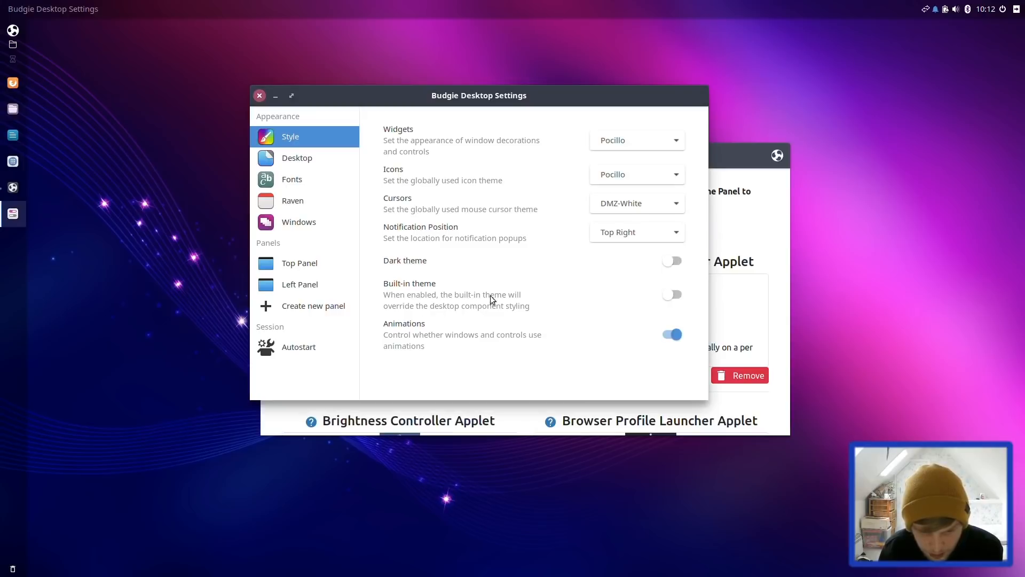
Review the full list of applets that can be added to the Top Panel, then leave the chooser without adding any
click(324, 262)
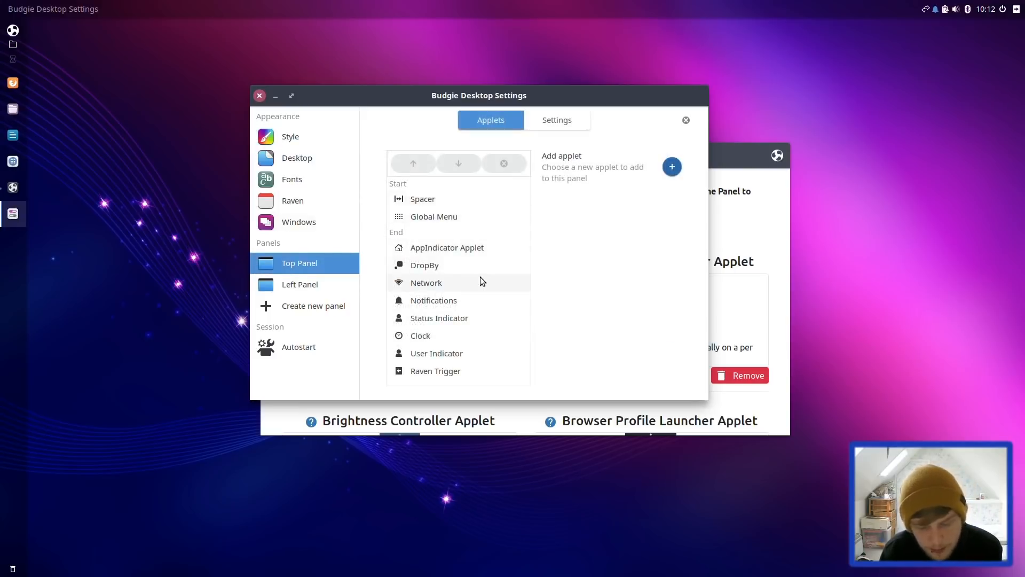
click(673, 167)
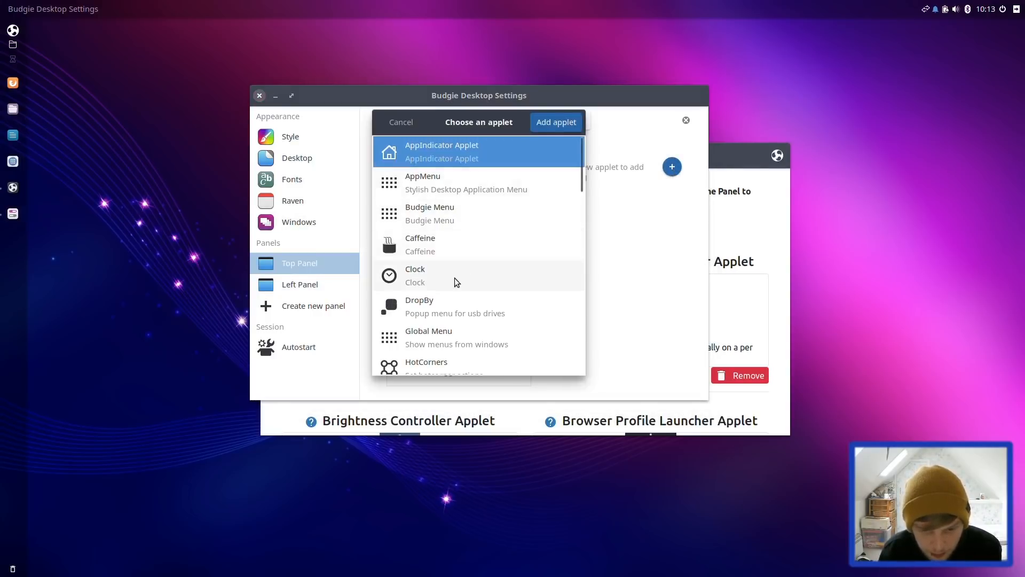
scroll(455, 278, down, 5)
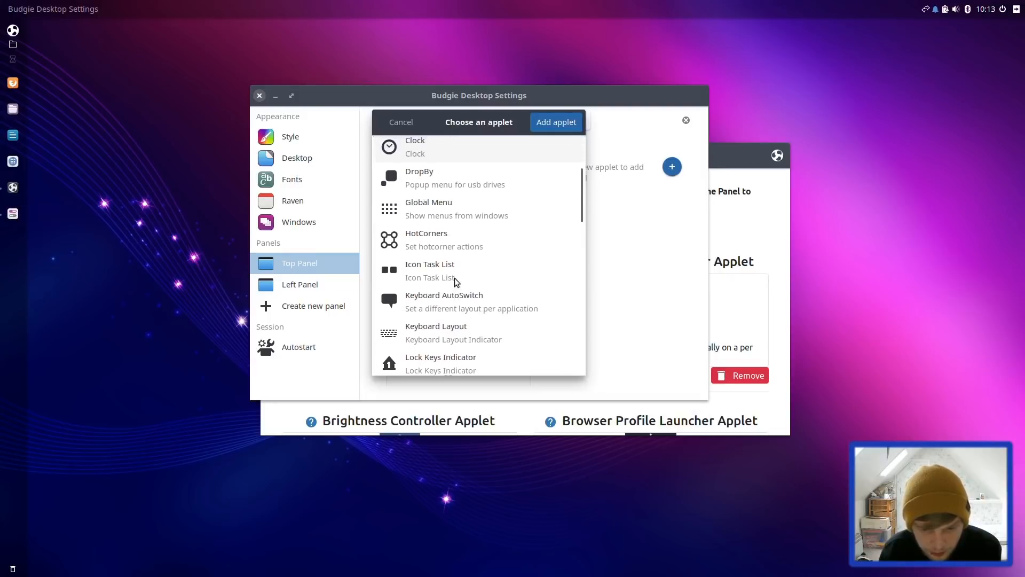
scroll(455, 278, down, 5)
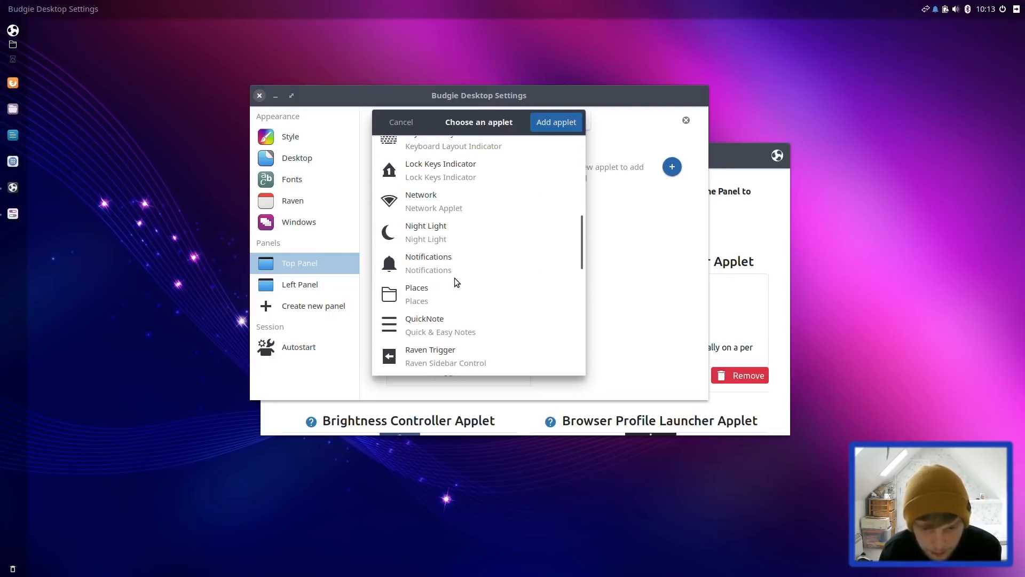
scroll(454, 278, down, 5)
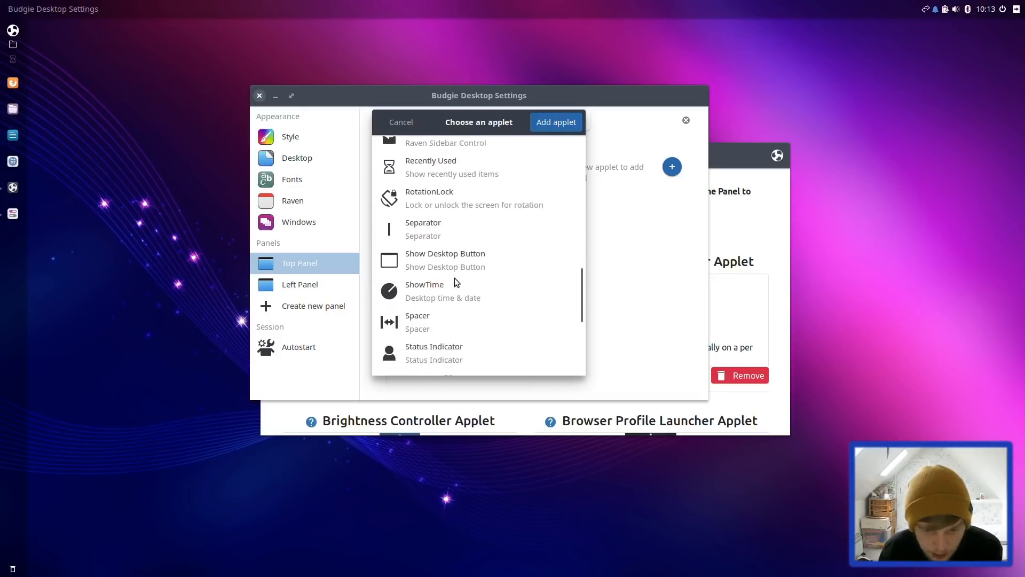
scroll(453, 278, down, 5)
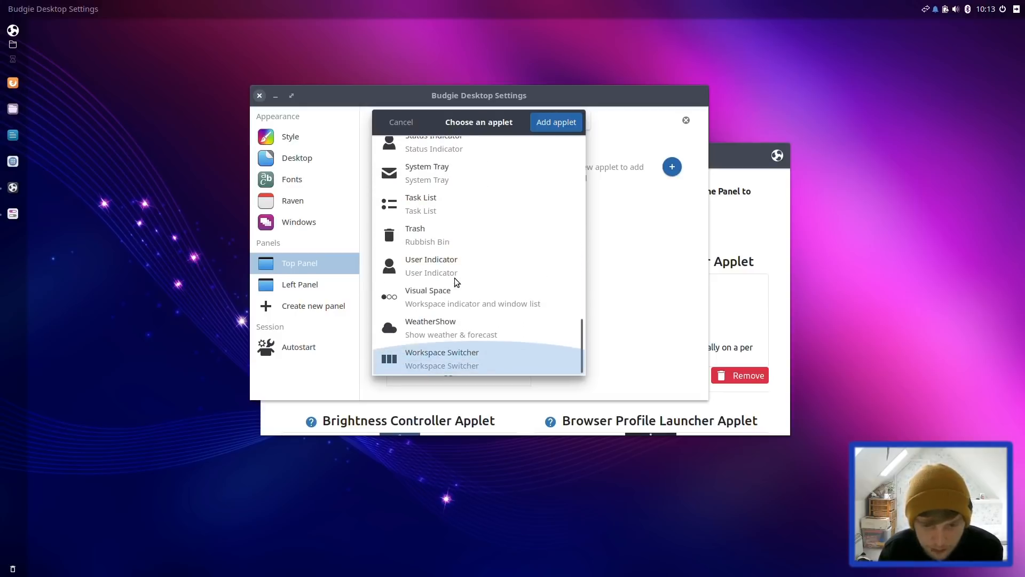
click(401, 122)
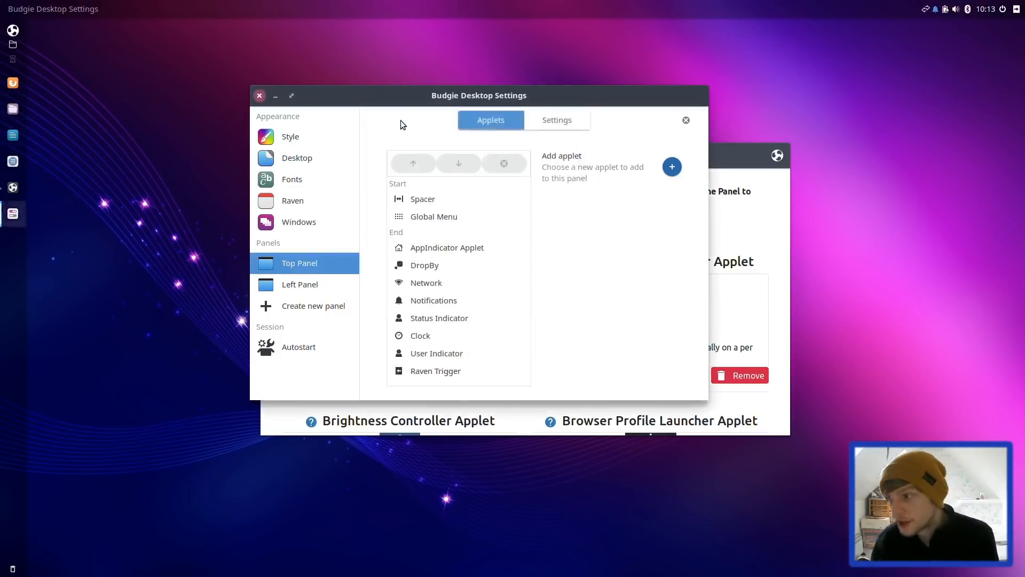
Close Budgie Desktop Settings and Budgie Welcome, then restart the computer by running reboot in a terminal
click(260, 96)
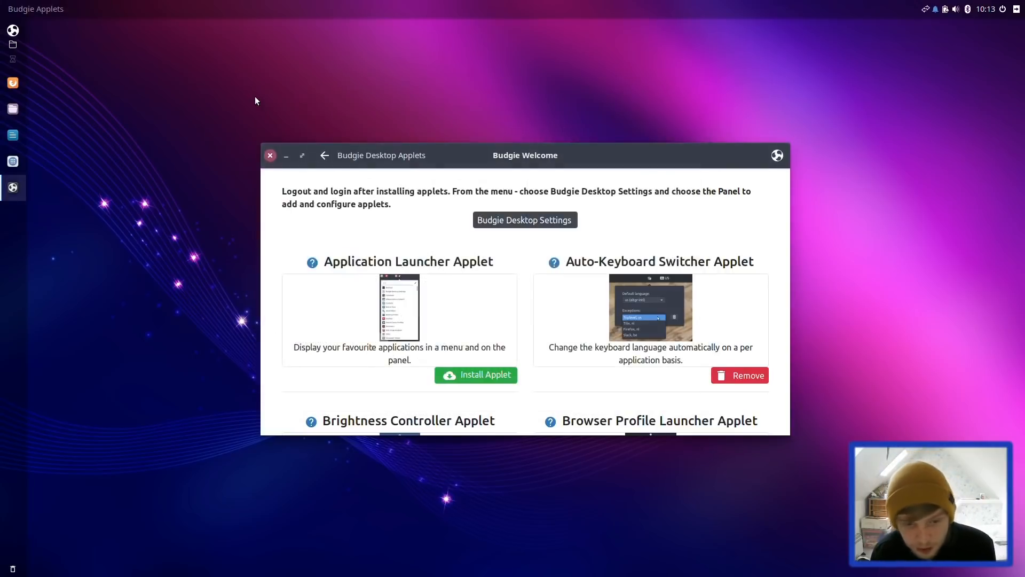
click(269, 155)
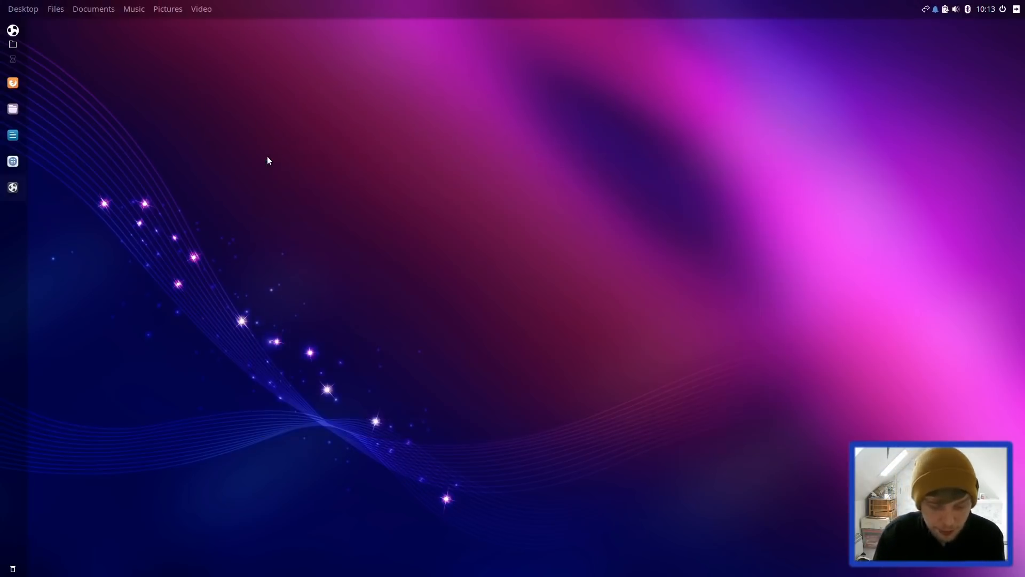
key(ctrl+alt+t)
text(reboot)
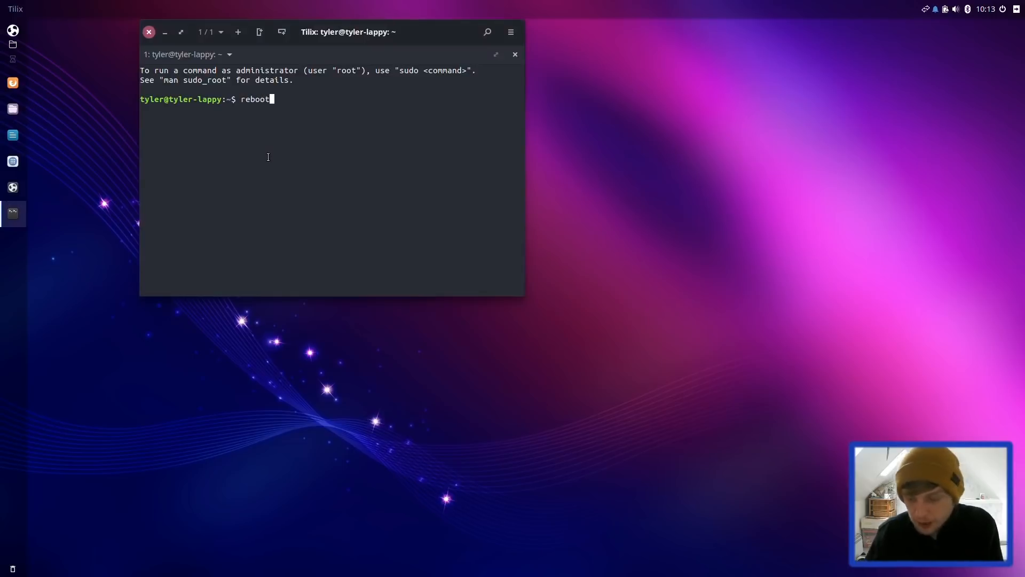
key(Return)
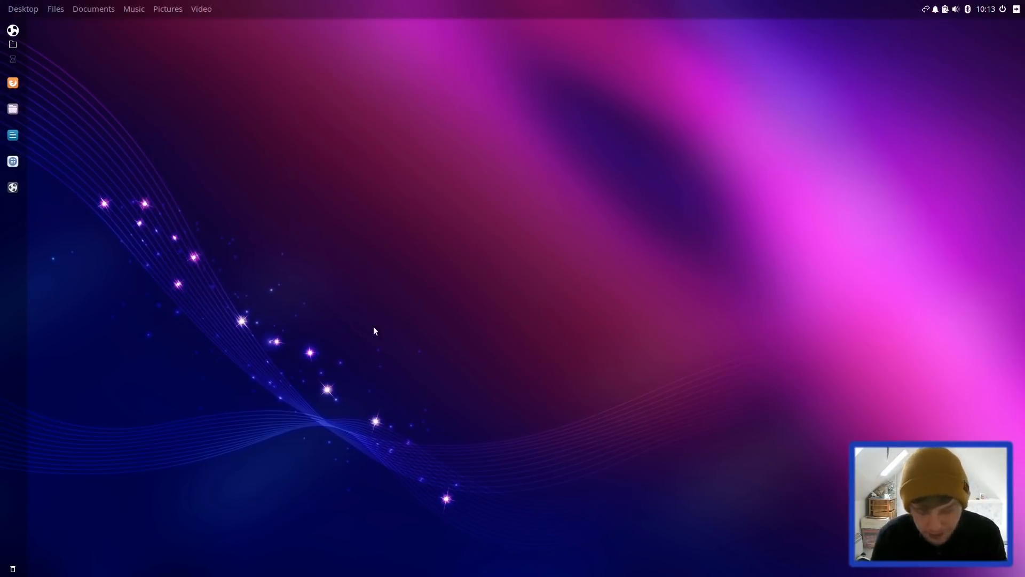
Search the applications for "budgie", launch Budgie Desktop Settings and move its window closer to the middle of the desktop
key(super)
text(budgi)
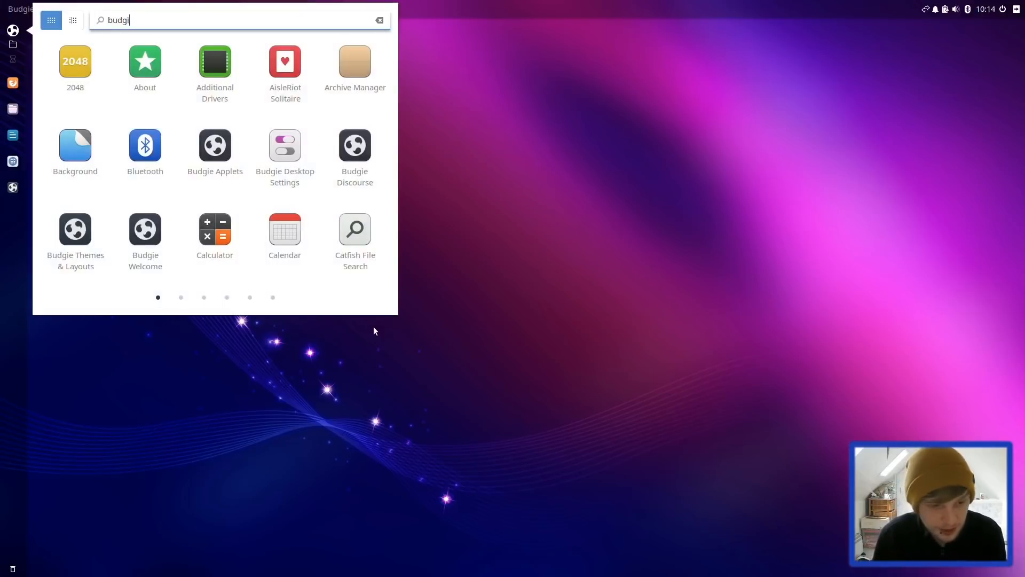
text(e)
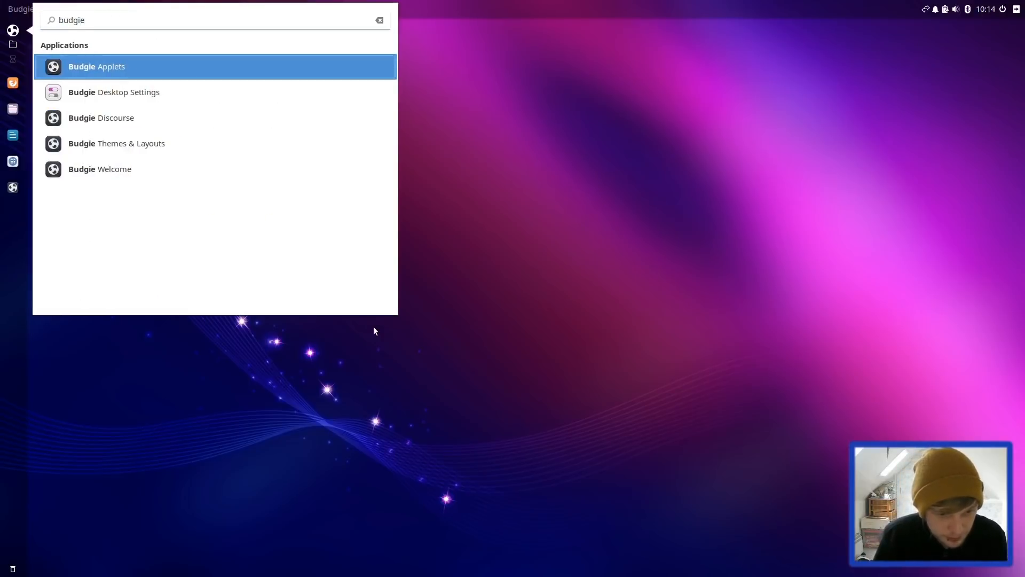
key(Down)
key(Return)
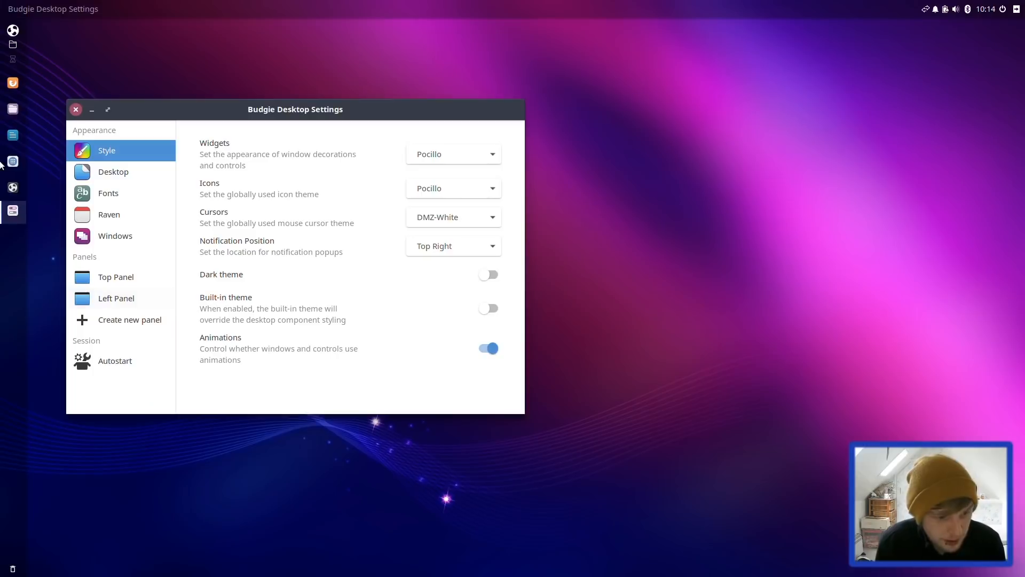
right_click(10, 212)
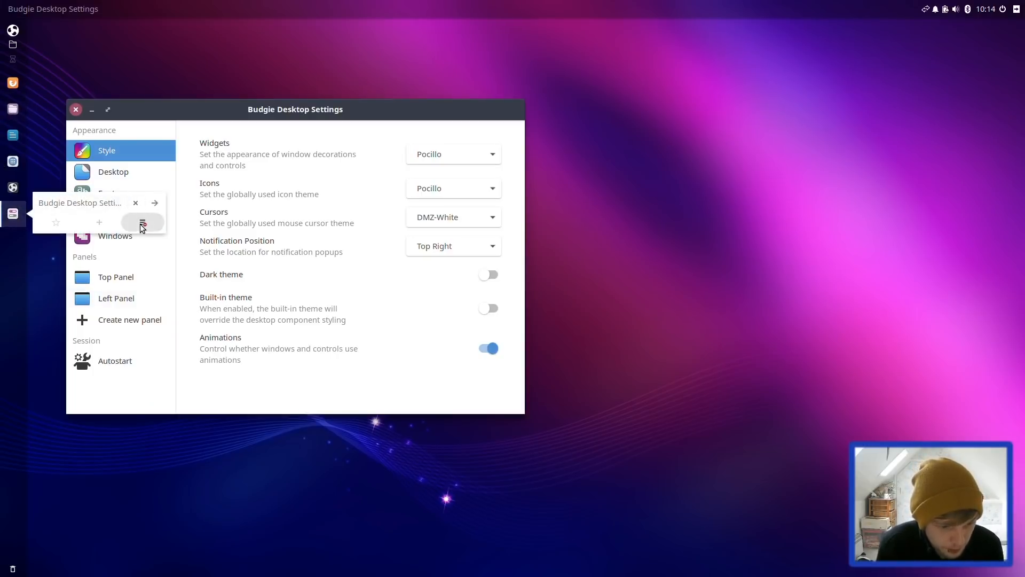
click(282, 105)
drag(393, 113, 507, 99)
Add the Budgie Pixel Saver applet to the Top Panel
click(242, 258)
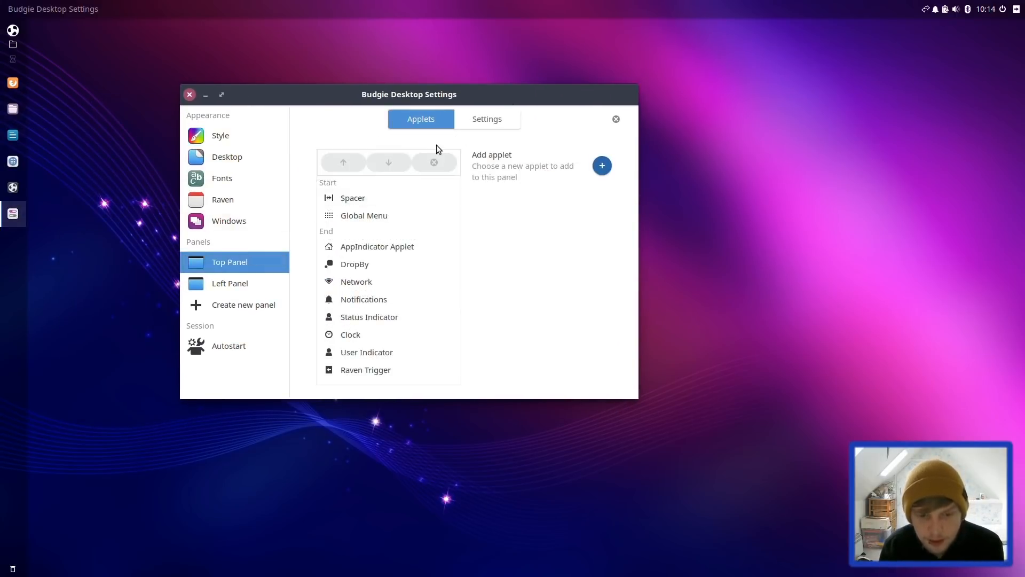
click(602, 166)
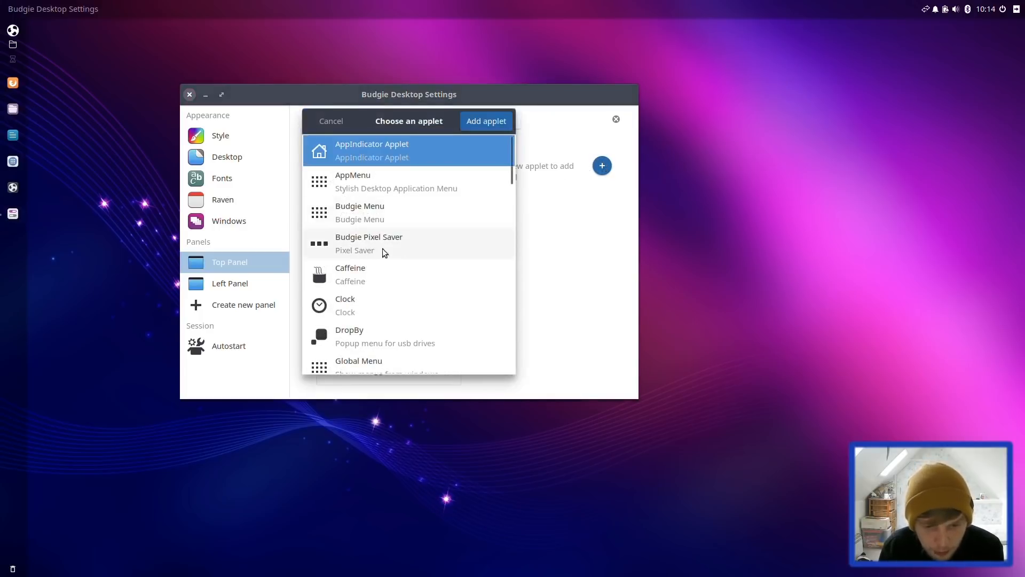
click(365, 252)
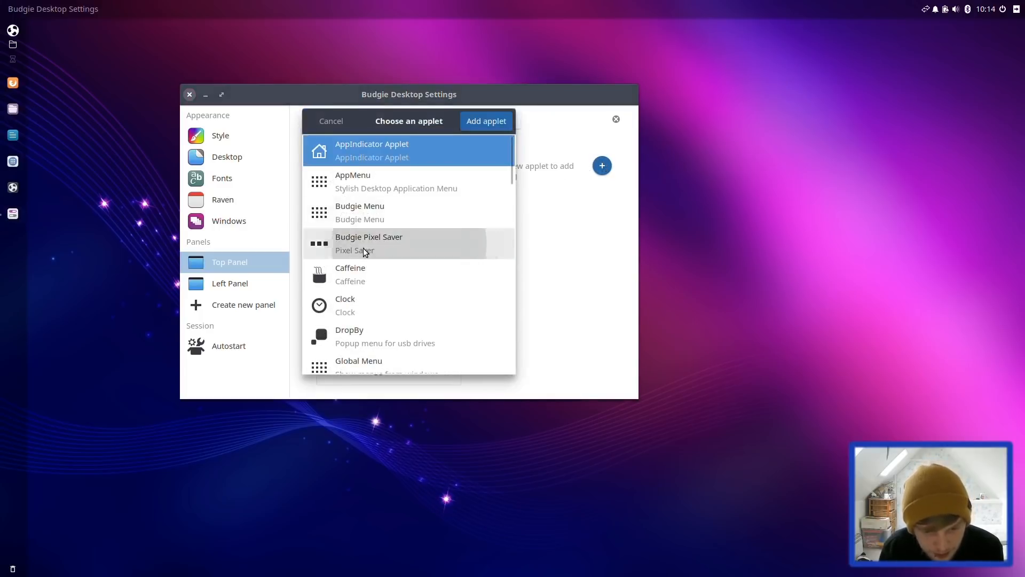
click(492, 127)
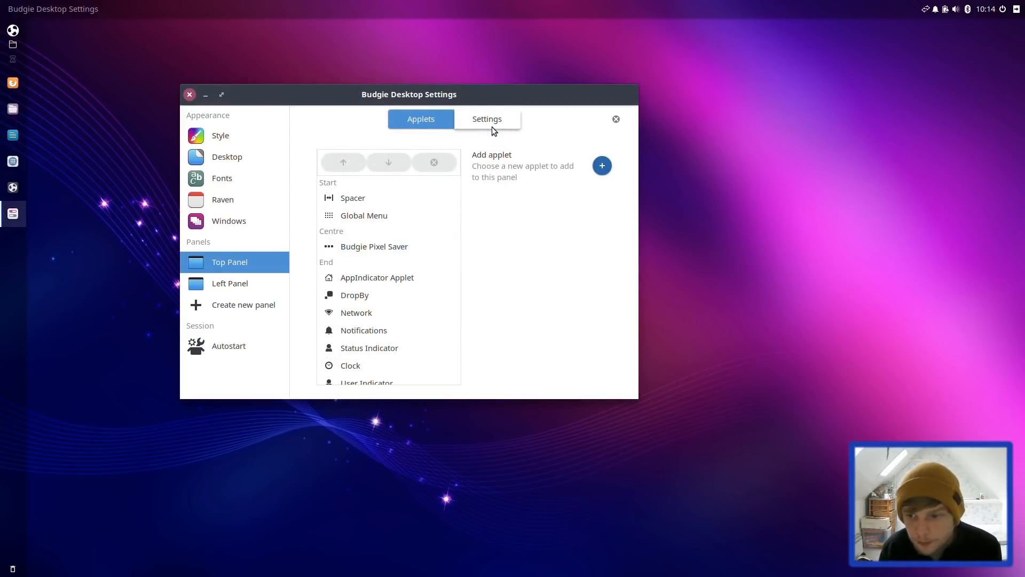
Show the Budgie Pixel Saver options, maximise the settings window to check the applet's effect, and restore the window
click(391, 246)
double_click(431, 97)
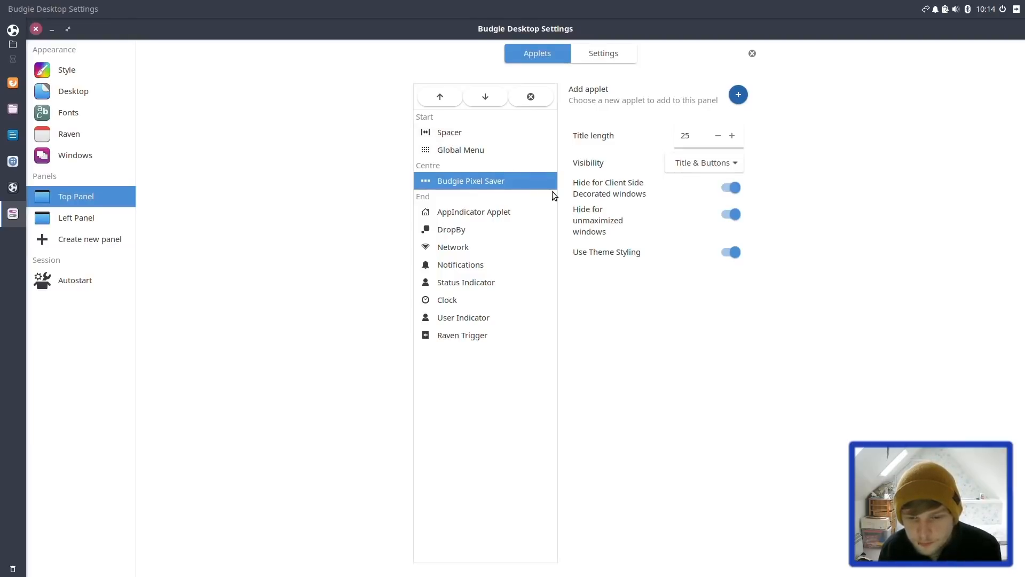
double_click(545, 27)
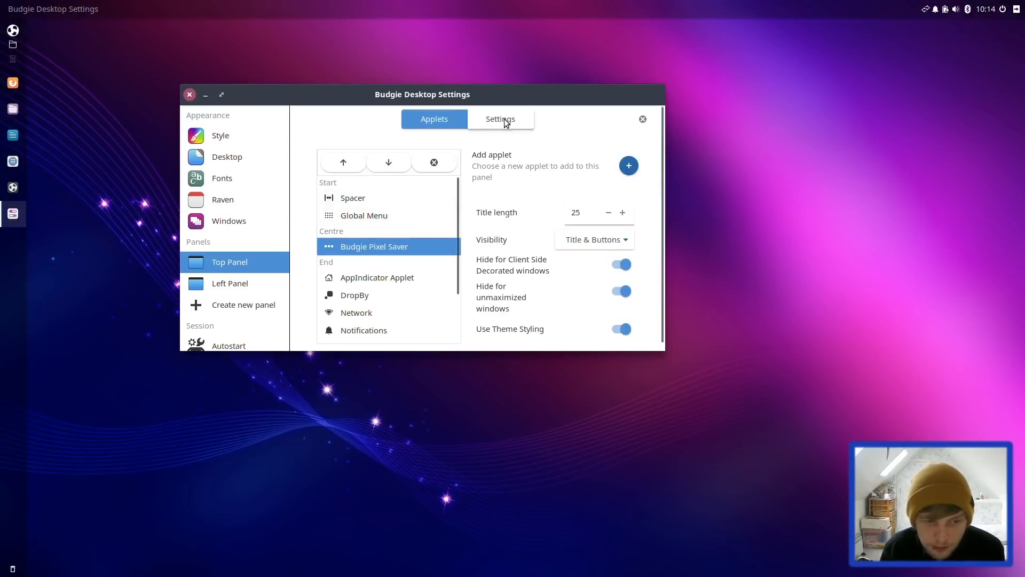
Set the Top Panel's size to 26 and return to its applet list
click(505, 119)
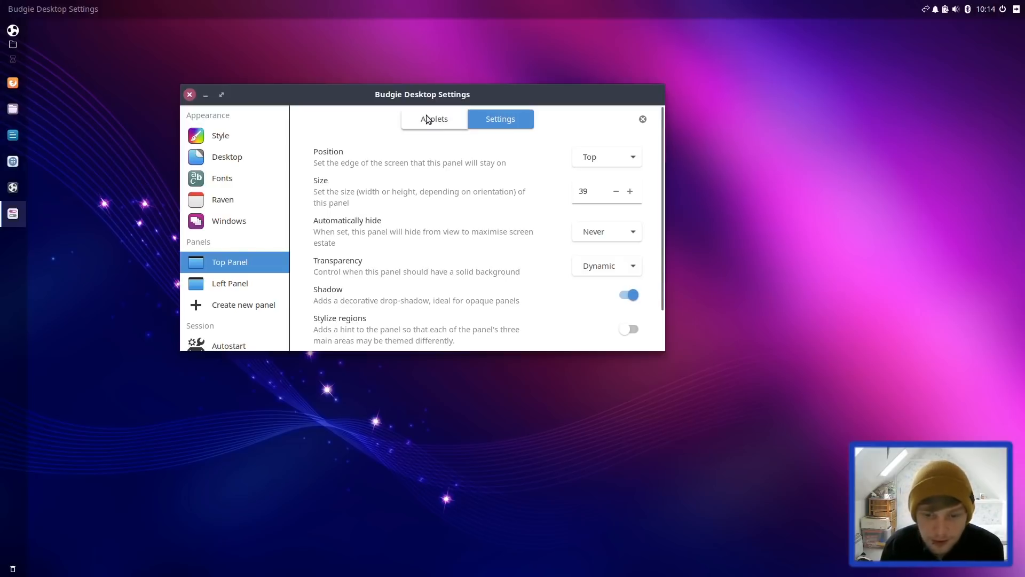
click(612, 193)
click(611, 193)
click(611, 193)
click(611, 192)
double_click(611, 192)
click(611, 193)
double_click(610, 193)
click(610, 193)
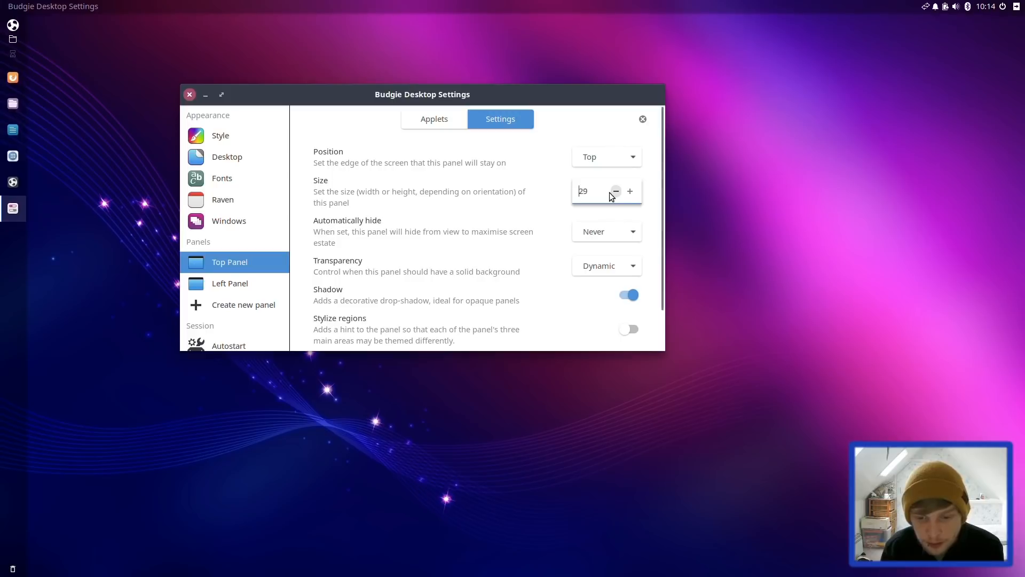
double_click(610, 192)
double_click(610, 192)
click(610, 193)
double_click(611, 193)
click(611, 192)
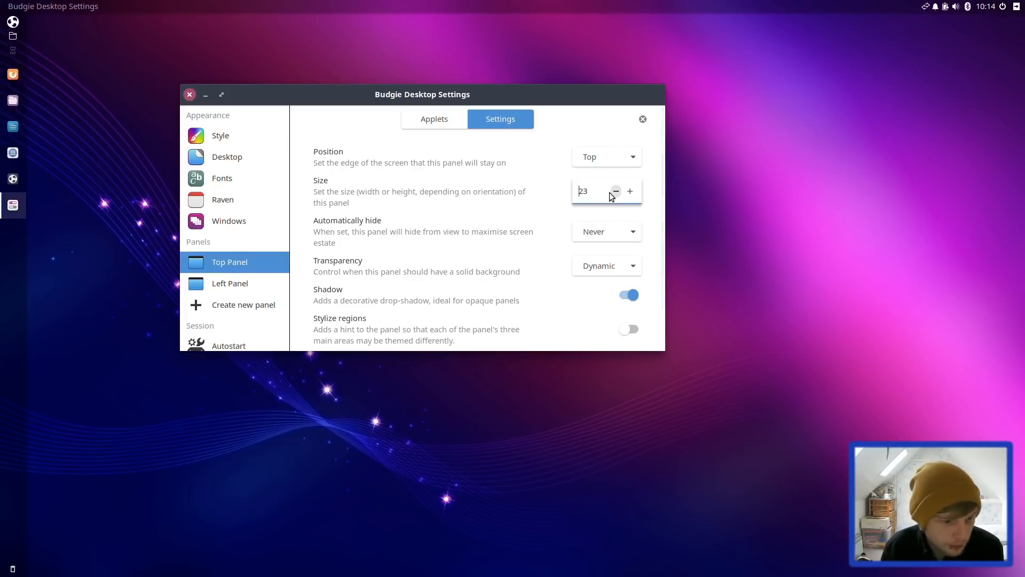
click(632, 192)
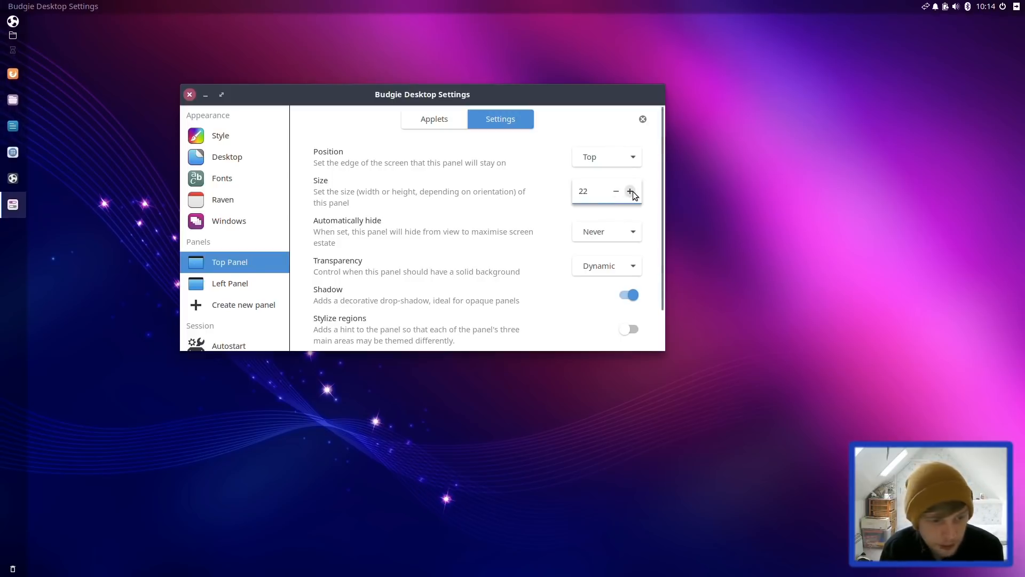
double_click(633, 192)
double_click(633, 192)
click(438, 125)
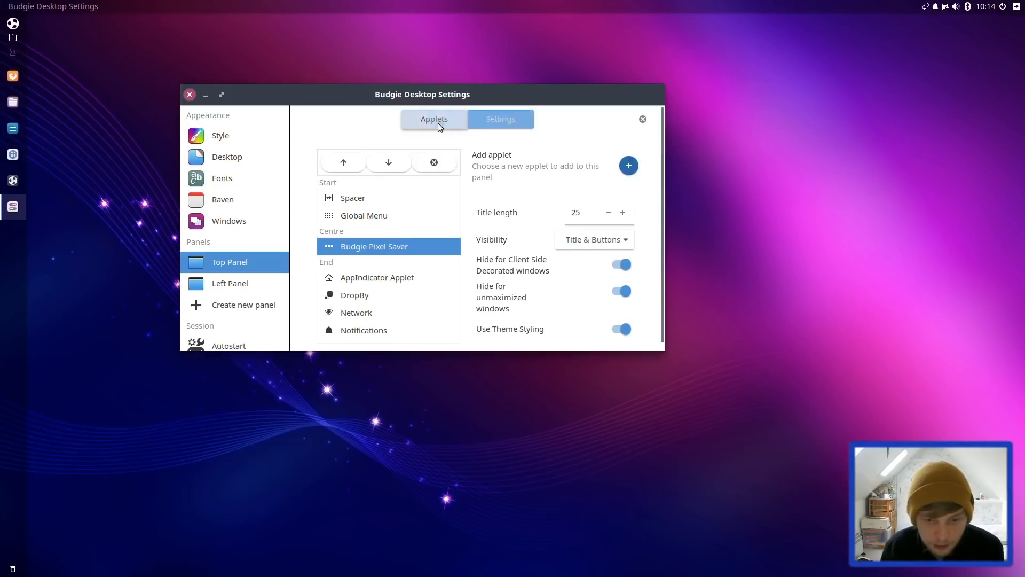
Set the Left Panel's size to 36 and turn off its shadow
click(224, 283)
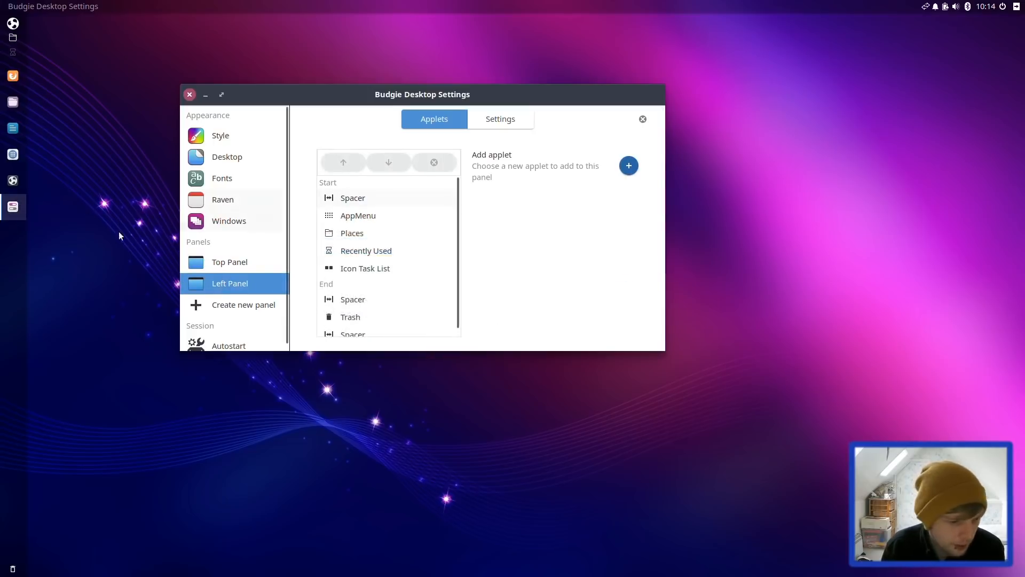
click(510, 119)
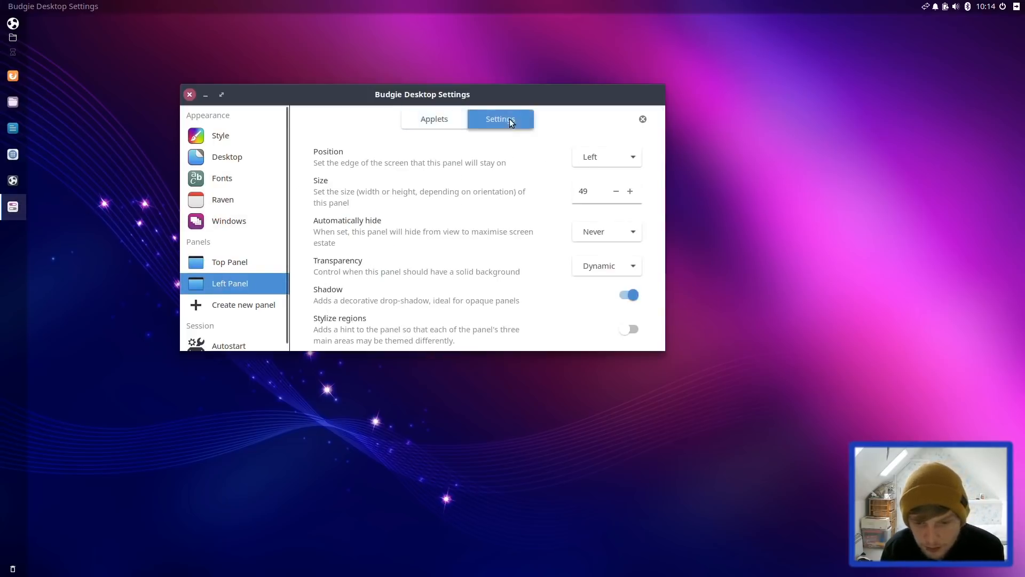
click(615, 191)
click(615, 191)
click(616, 191)
click(615, 191)
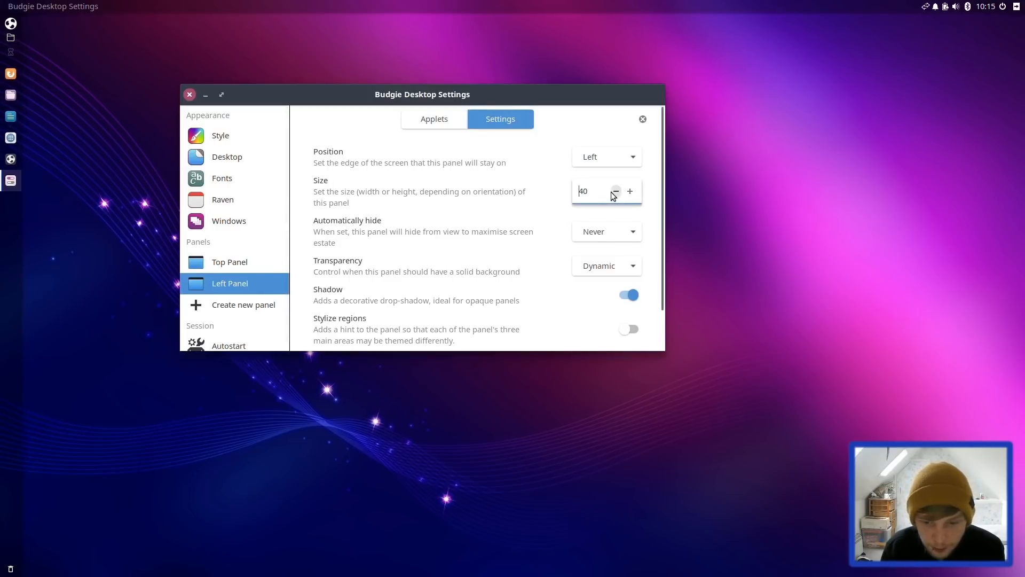
click(615, 191)
click(615, 191)
click(615, 192)
click(615, 192)
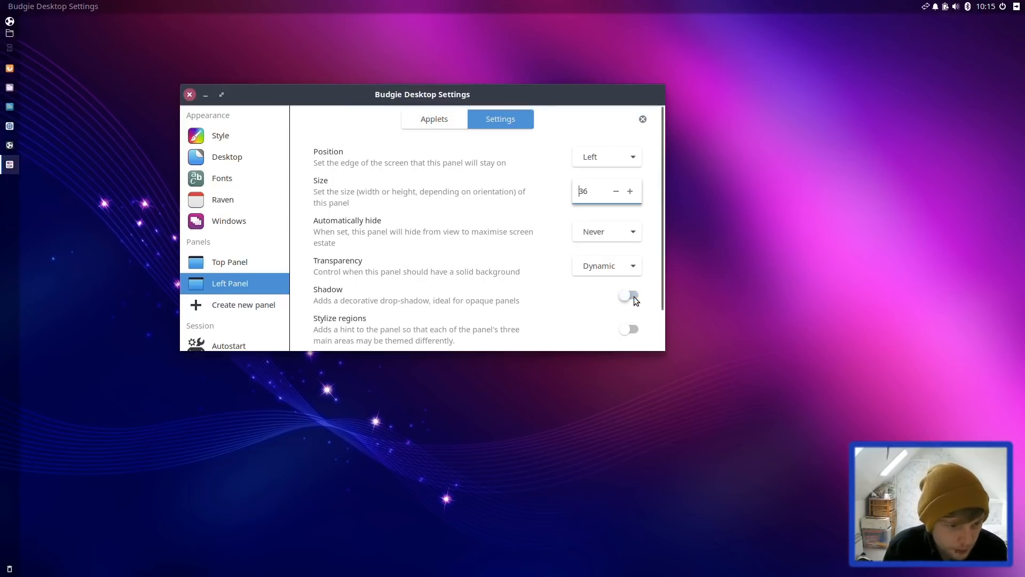
Turn off the drop shadow of the Top Panel
click(248, 262)
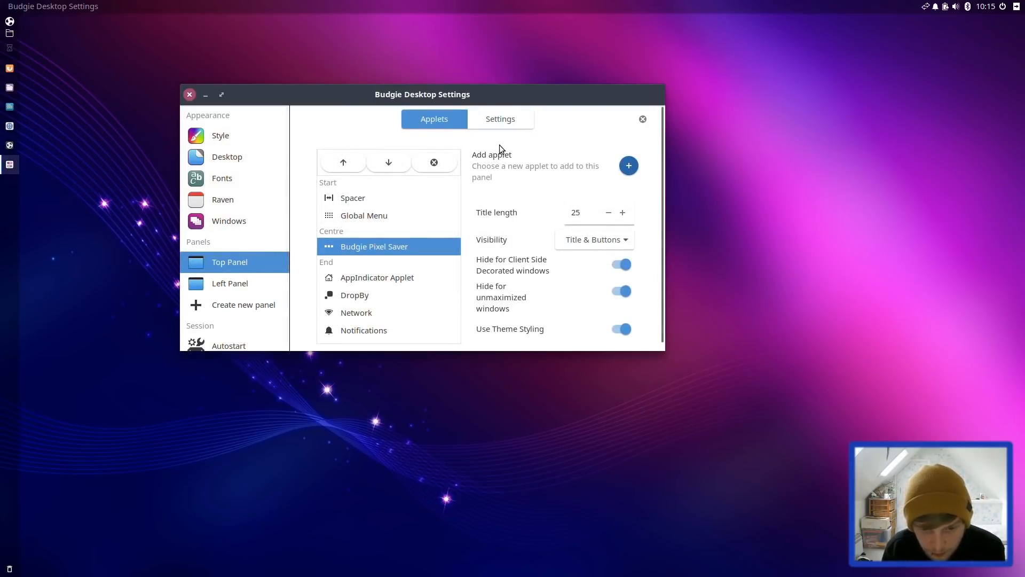
click(487, 118)
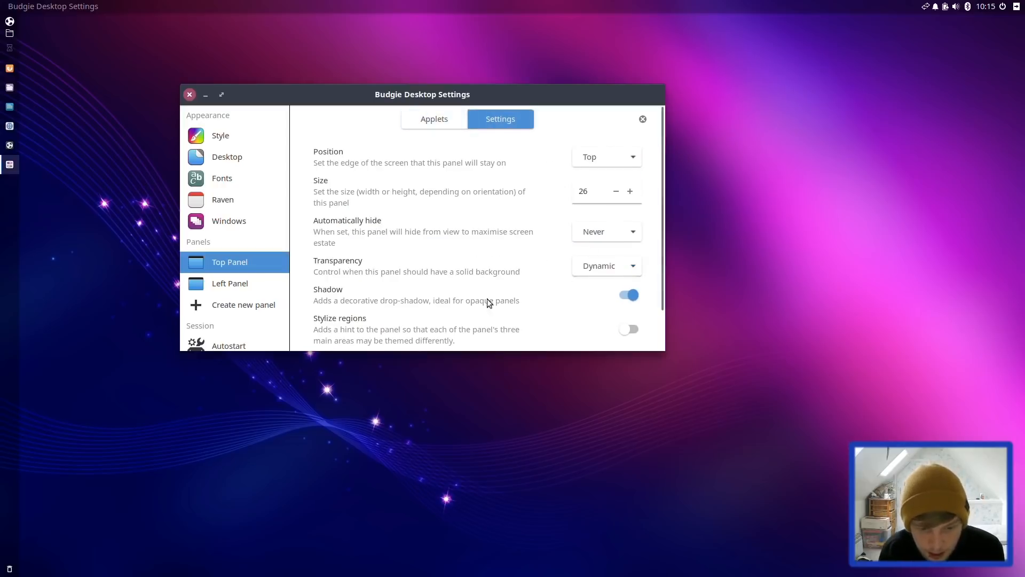
click(628, 296)
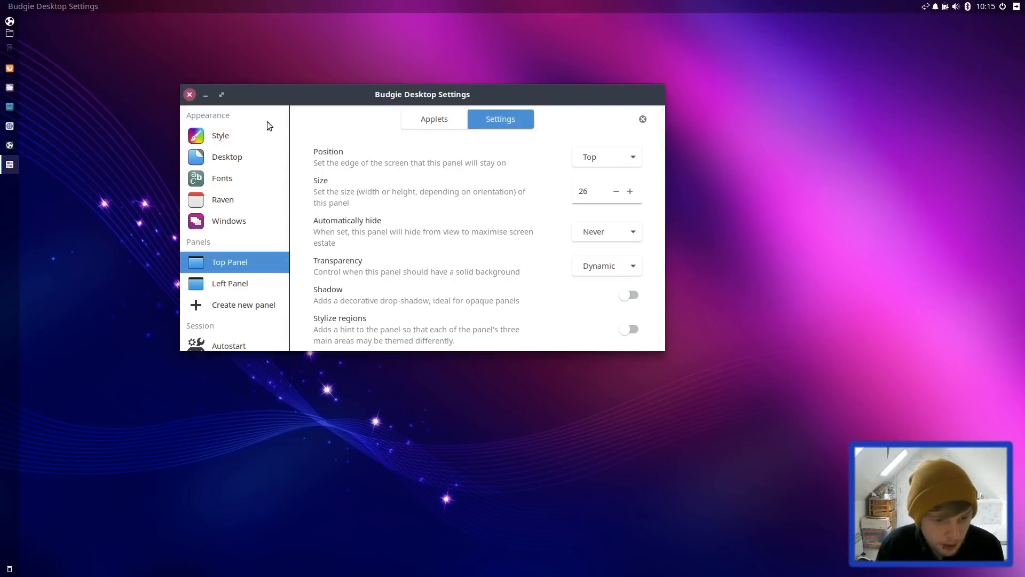
Add the Kangaroo directory-browser applet to the Top Panel
click(450, 118)
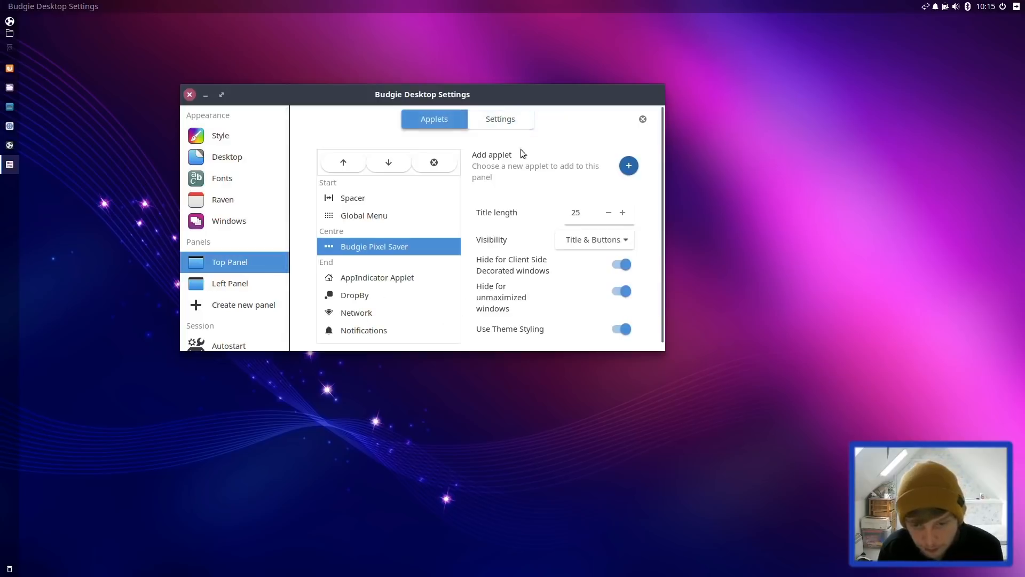
click(628, 166)
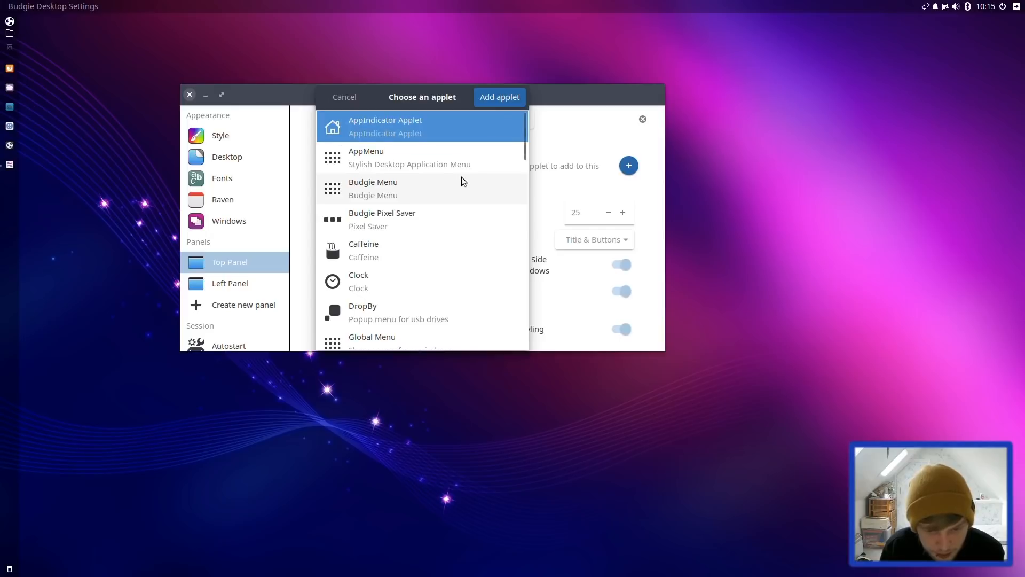
scroll(462, 178, down, 1)
scroll(461, 179, down, 4)
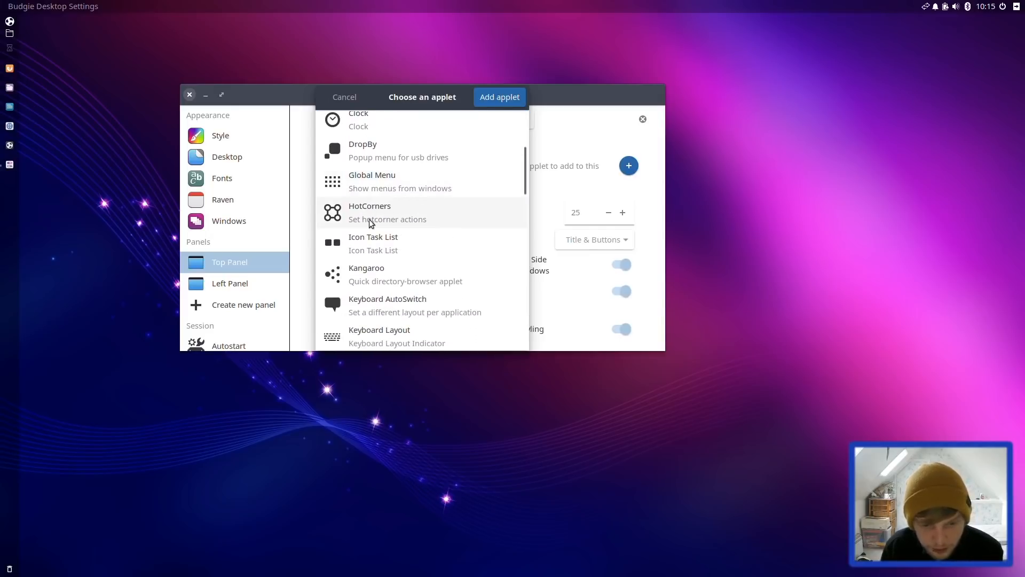
click(393, 285)
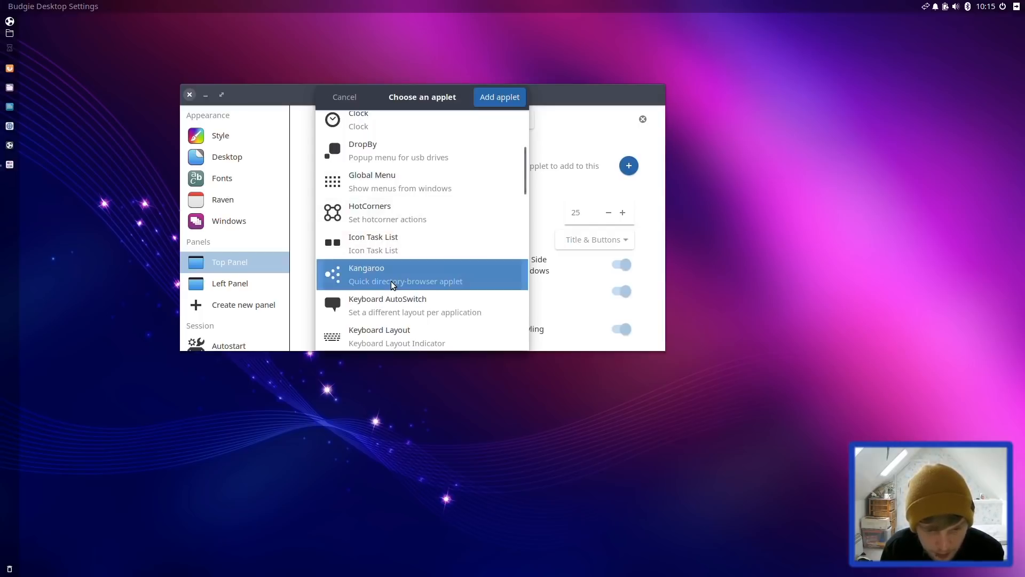
click(497, 102)
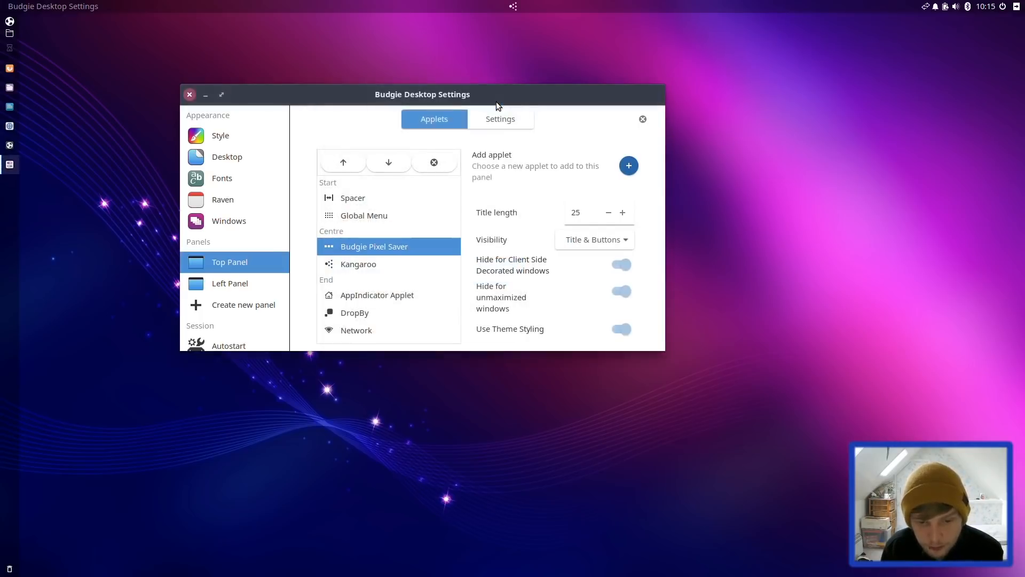
Browse the home folders from Desktop to Public in the Kangaroo applet's menu, and dismiss the applet chooser
click(513, 8)
mouse_move(556, 24)
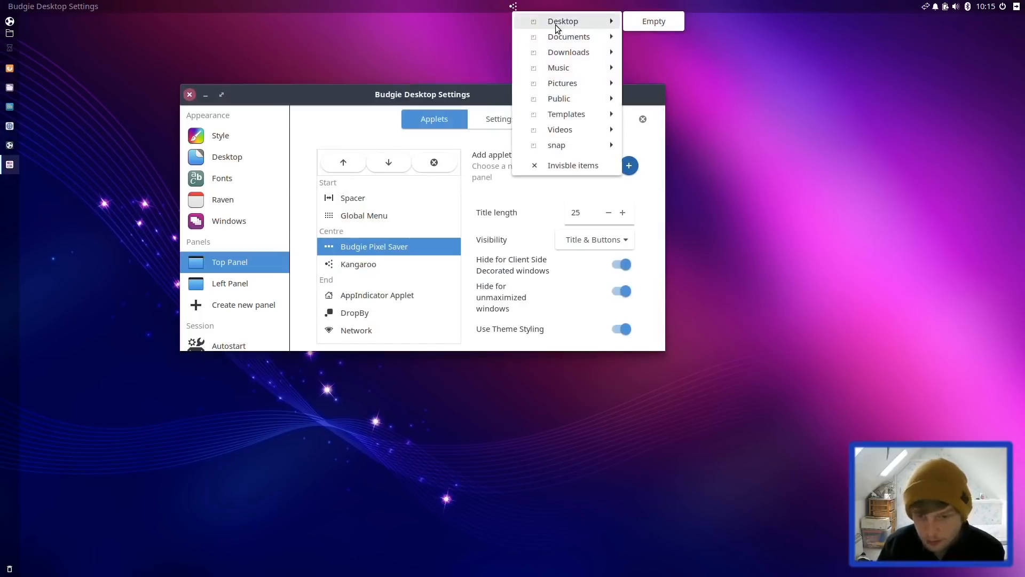
key(Down)
key(Down)
key(Down)
key(Down)
key(Down)
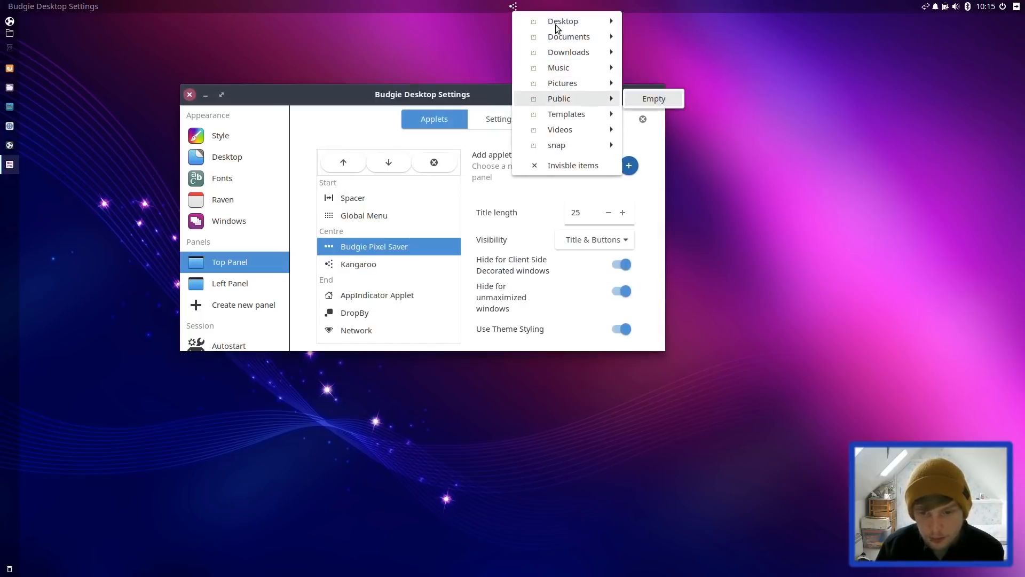
key(Up)
key(Up)
key(Up)
key(Up)
key(Up)
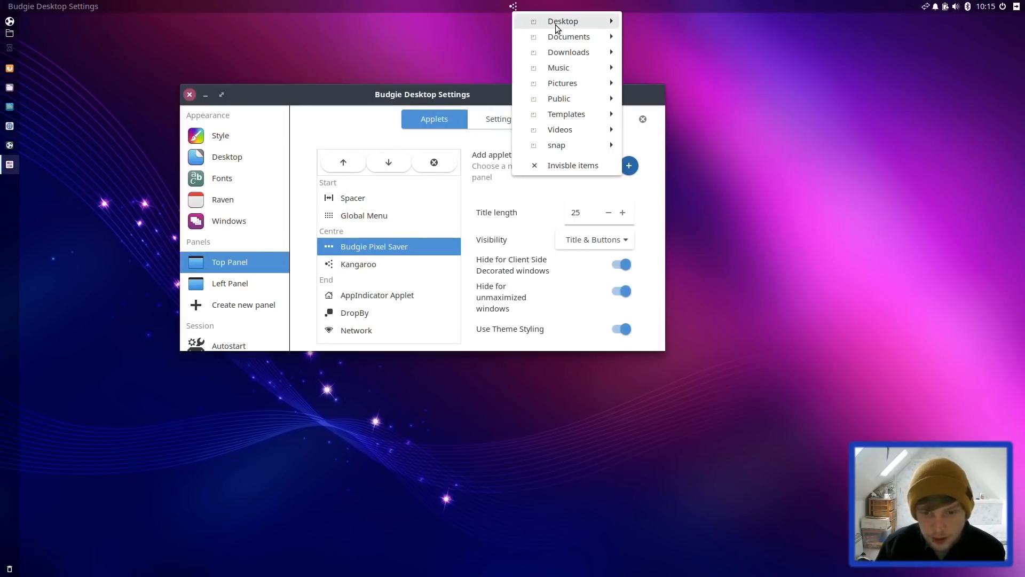
key(Down)
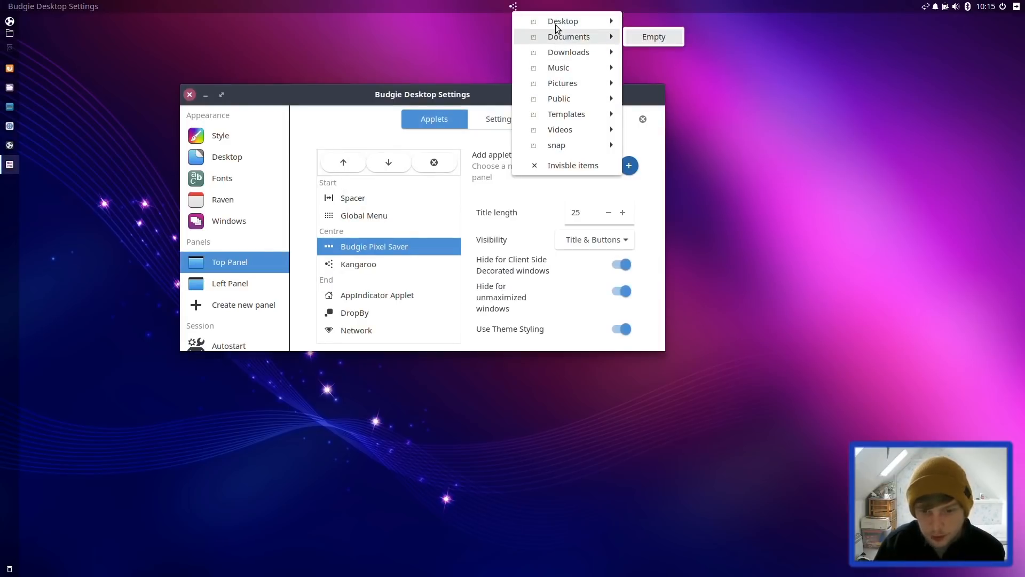
key(Return)
key(Return)
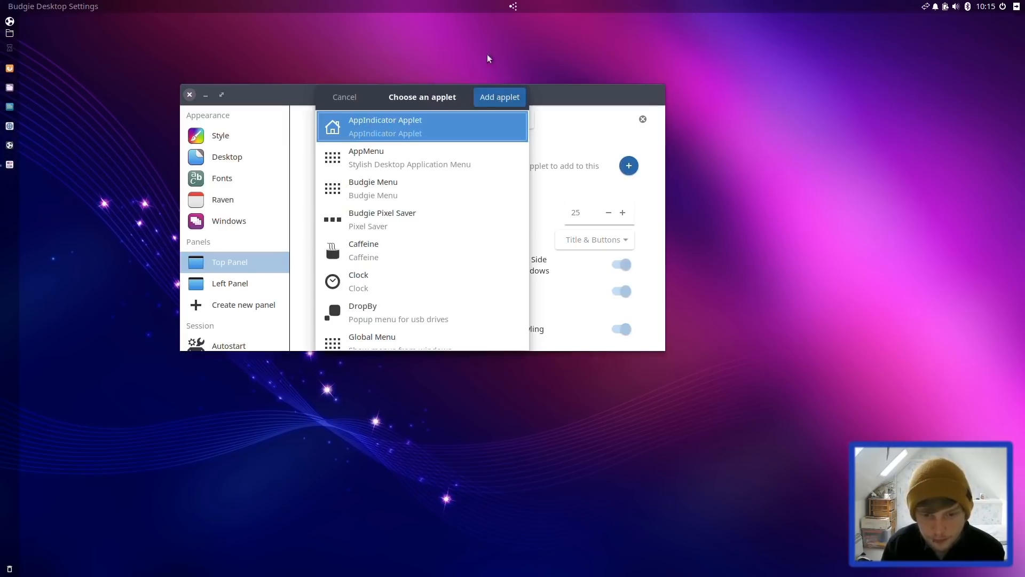
click(349, 98)
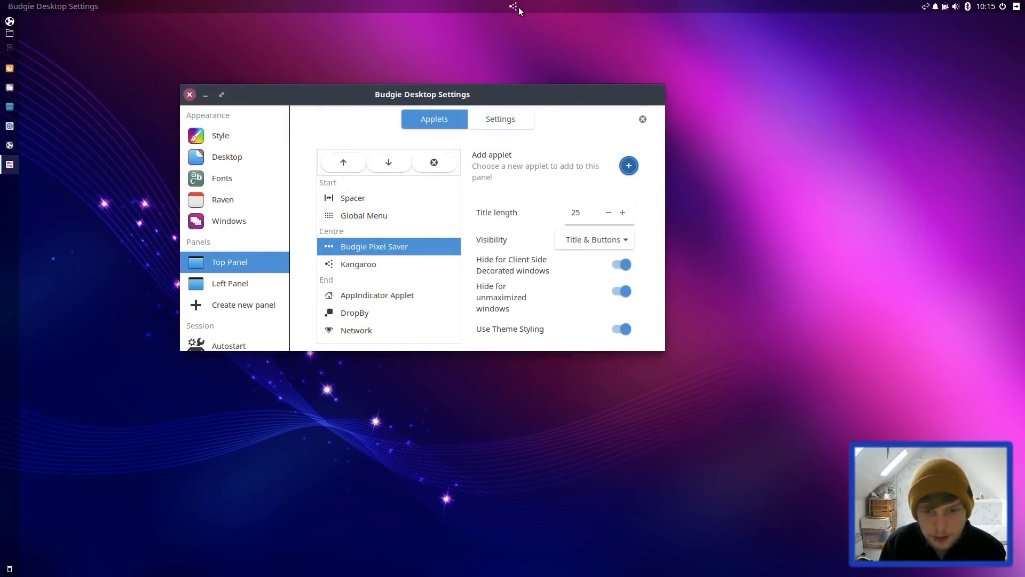
Browse through snap to the ubuntu-budgie-welcome subfolders with the Kangaroo applet, and close its menu
click(513, 7)
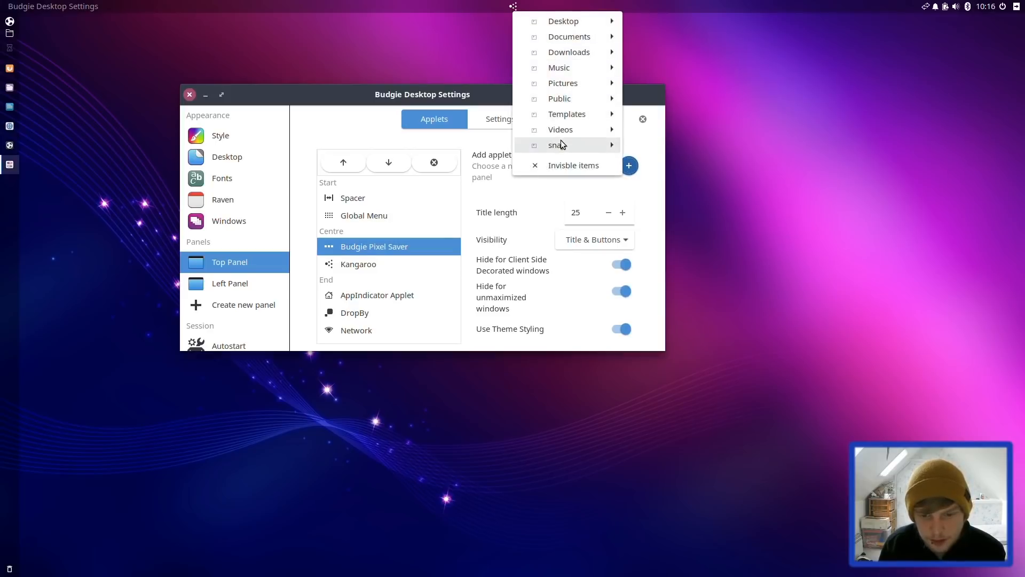
mouse_move(561, 145)
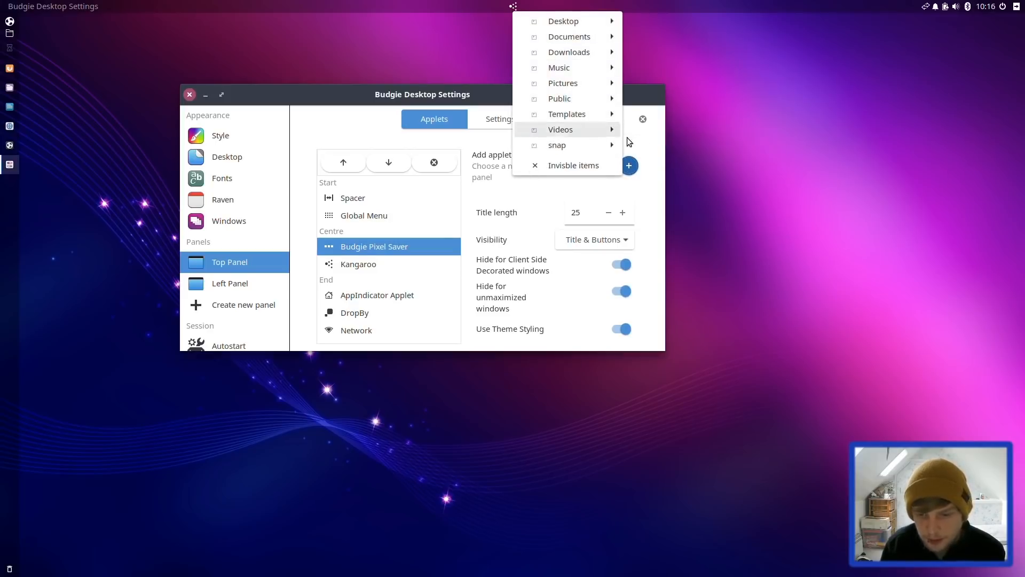
mouse_move(664, 149)
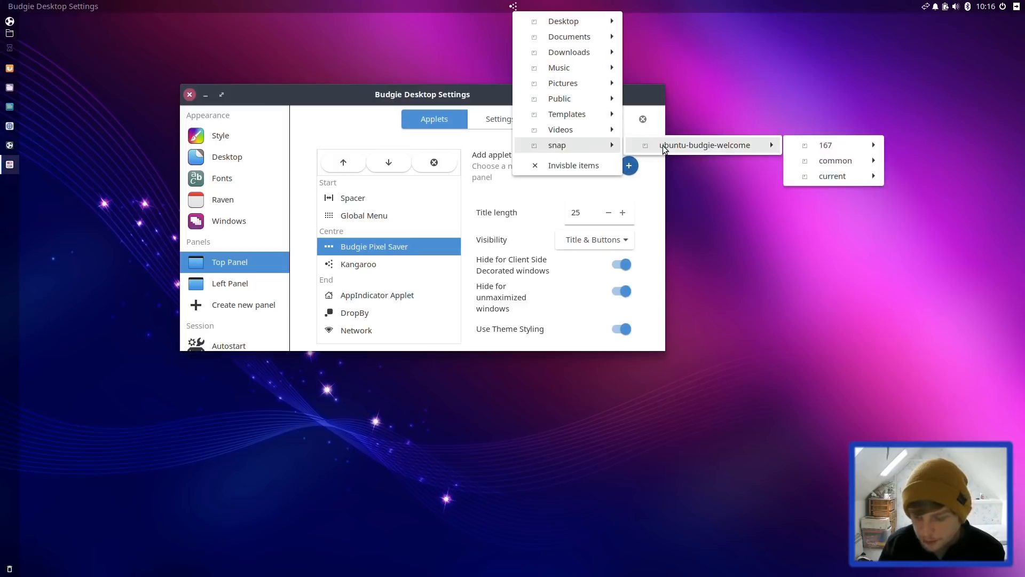
key(Right)
key(Down)
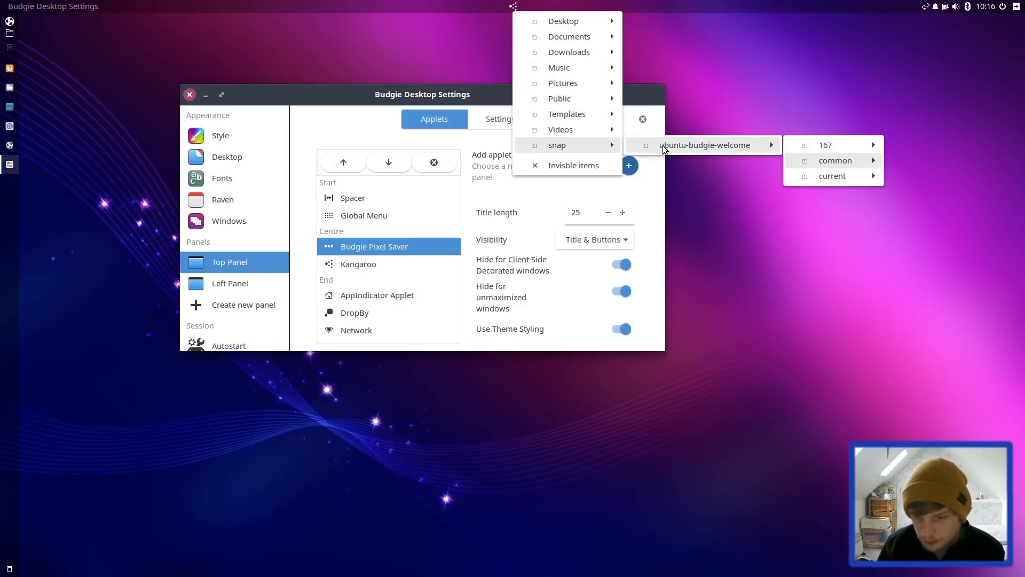
right_click(846, 148)
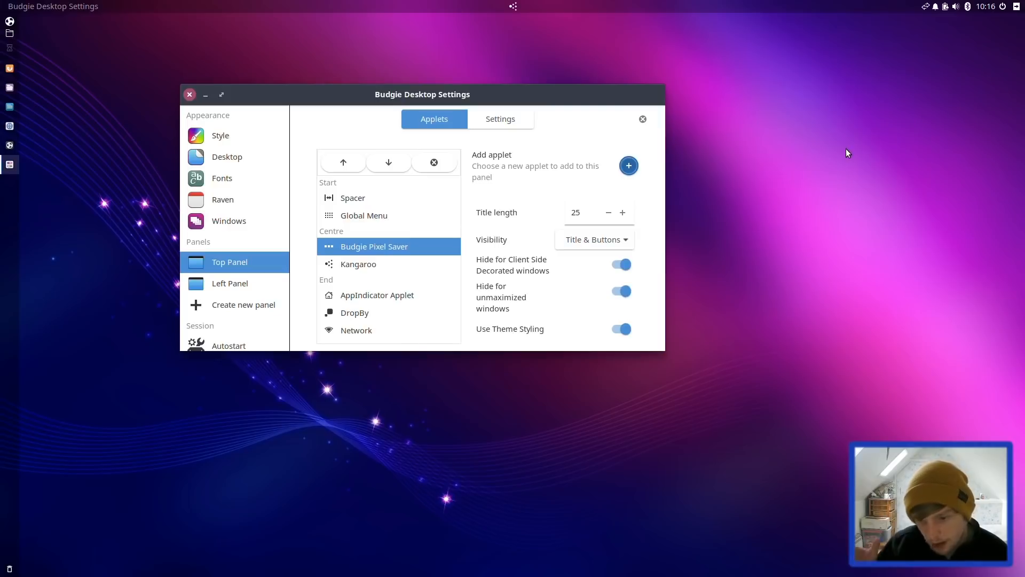
Add the System Monitor applet described as Panel System Monitor to the Top Panel
click(636, 169)
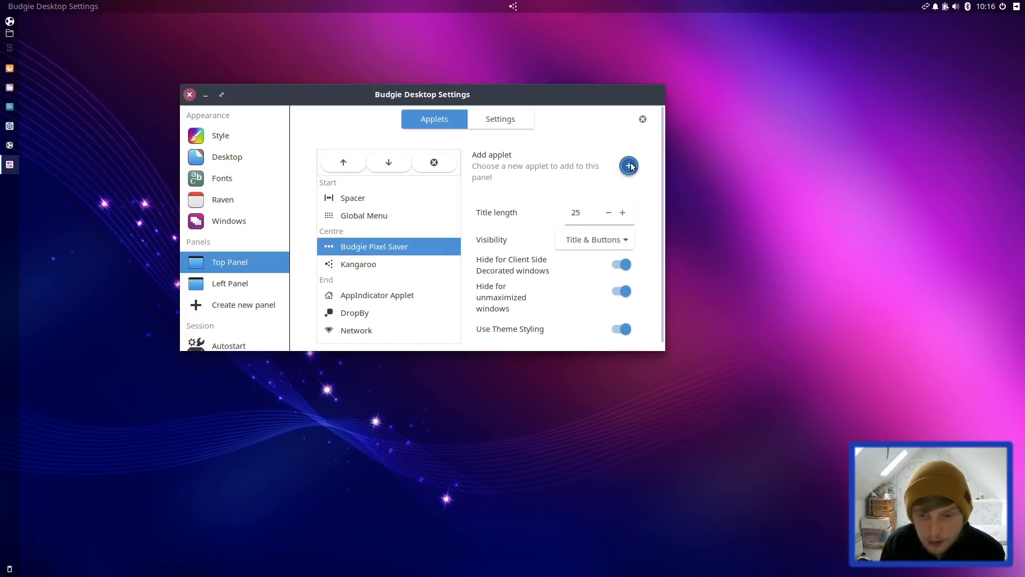
scroll(383, 284, down, 11)
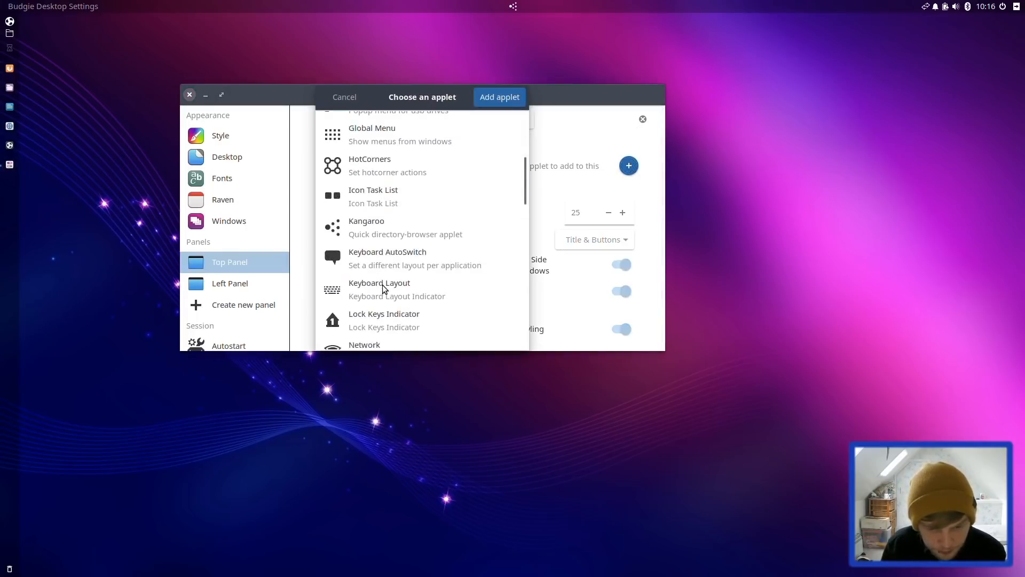
scroll(382, 284, down, 5)
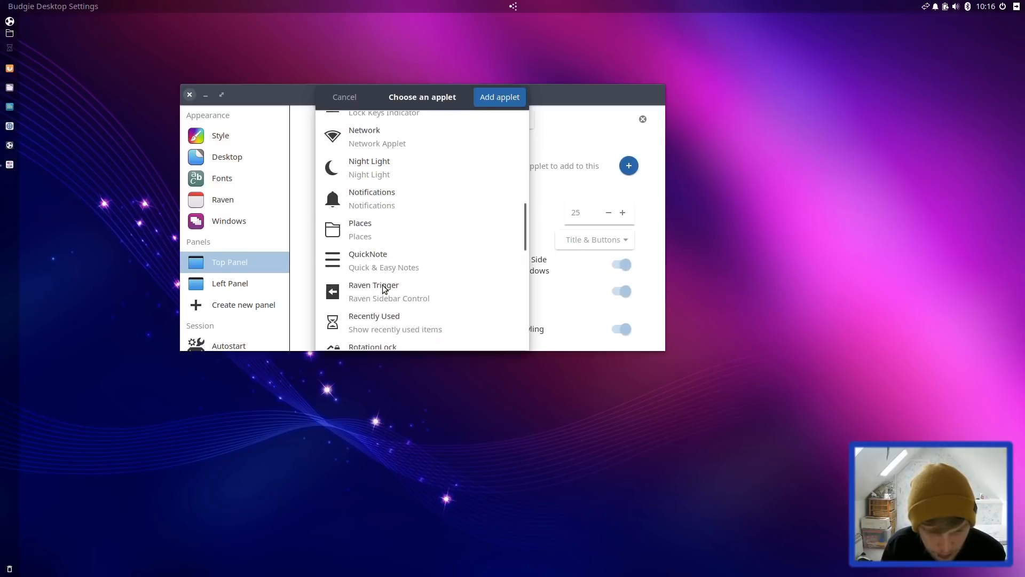
scroll(382, 284, down, 4)
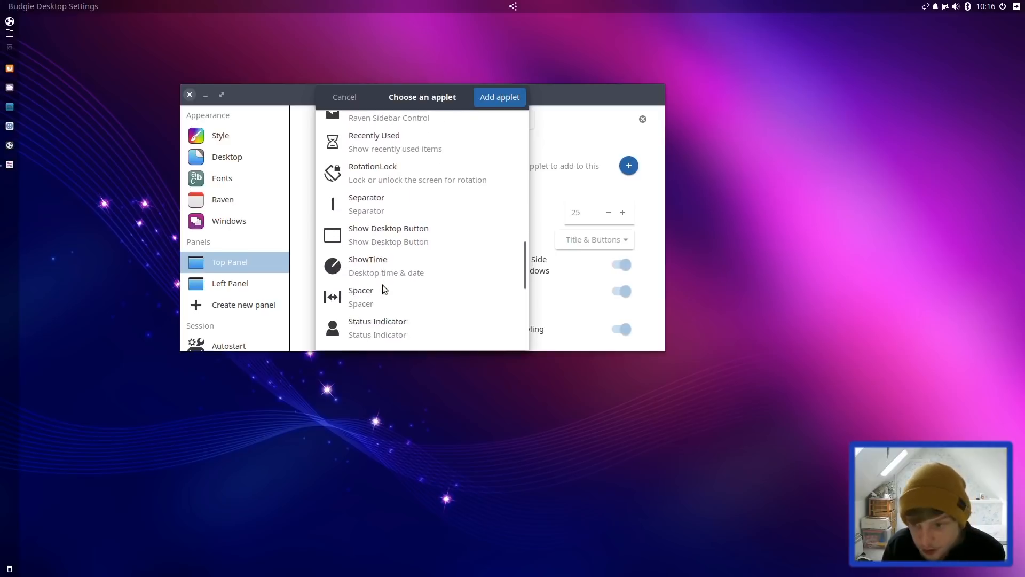
scroll(382, 284, down, 4)
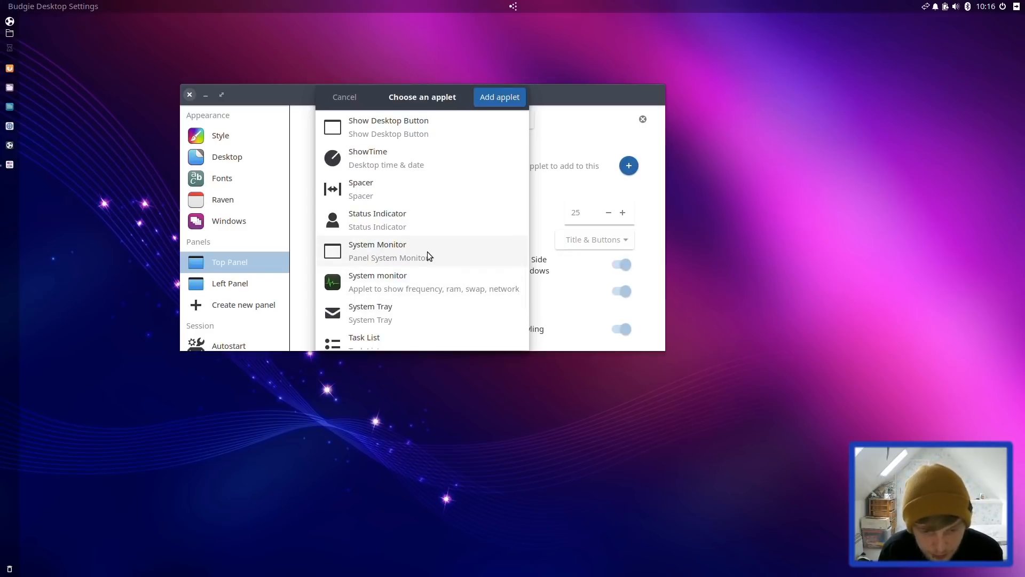
click(394, 262)
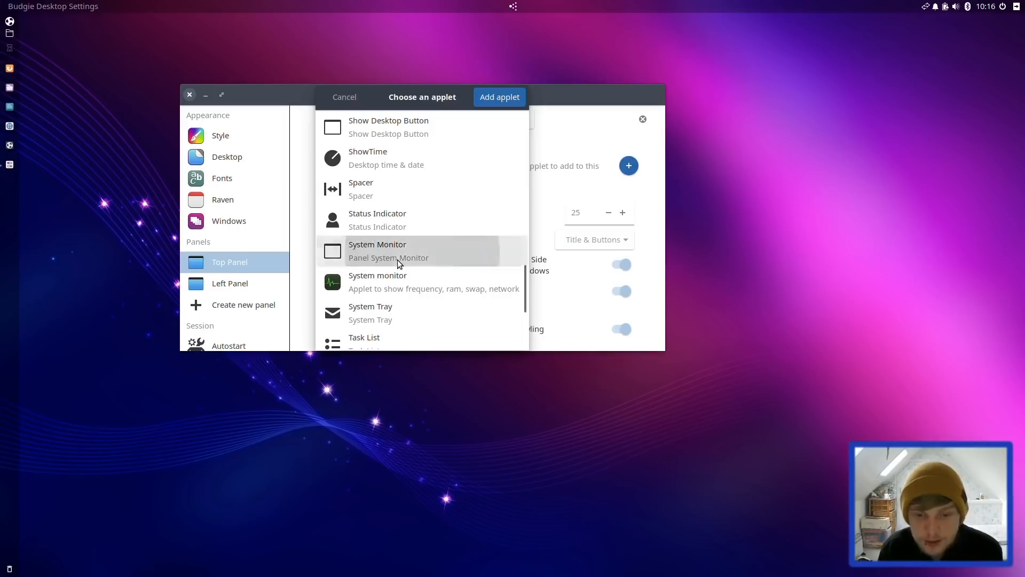
click(499, 98)
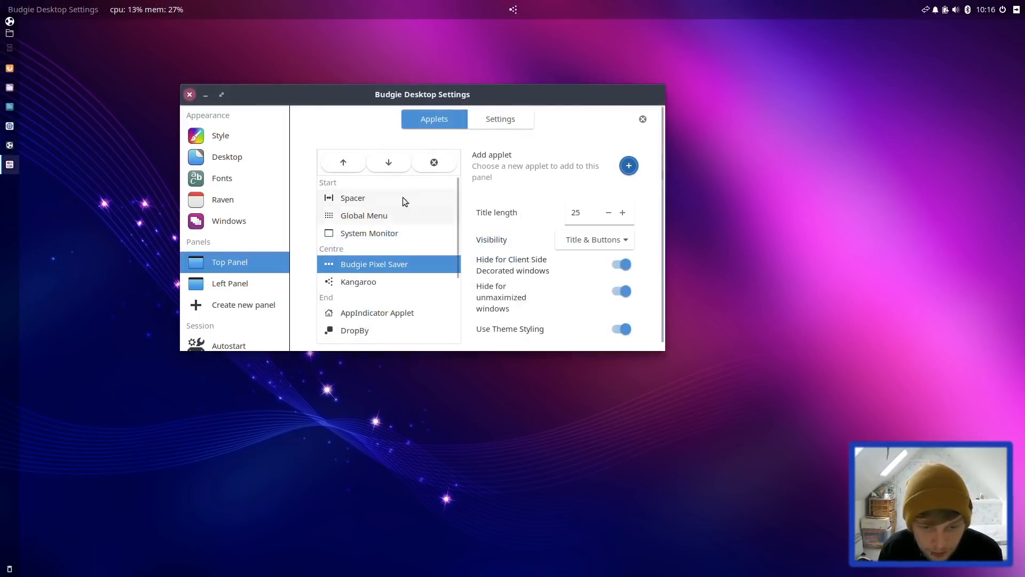
Add the other System monitor applet, which shows frequency, ram, swap and network, to the Top Panel
click(629, 165)
scroll(456, 229, down, 10)
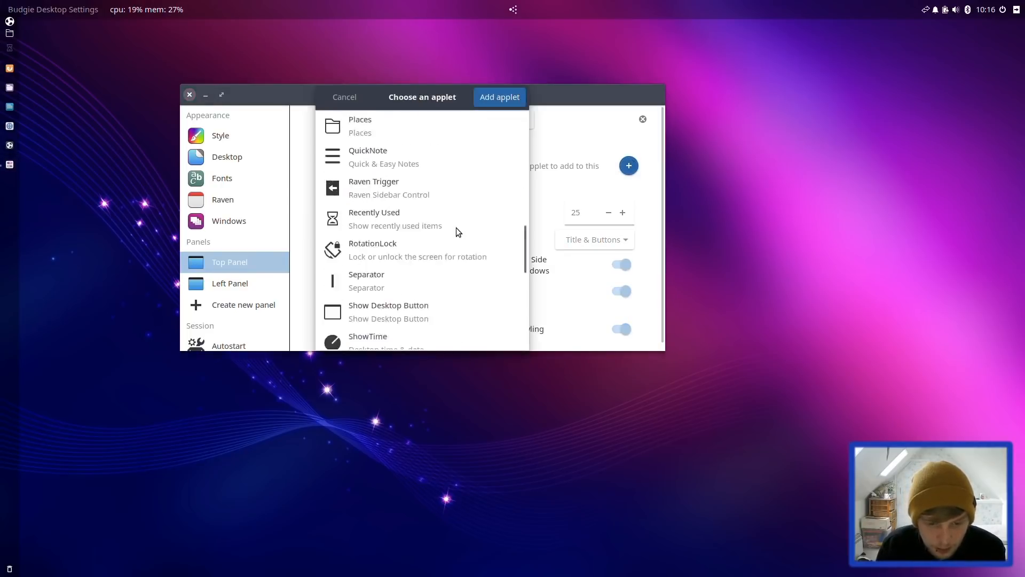
scroll(456, 231, down, 8)
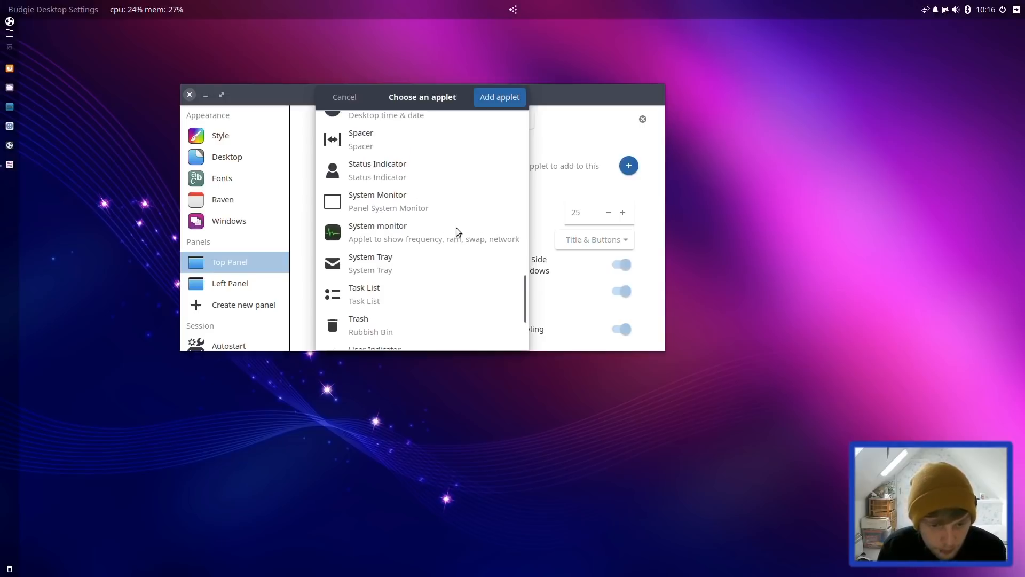
drag(409, 107, 521, 106)
click(499, 241)
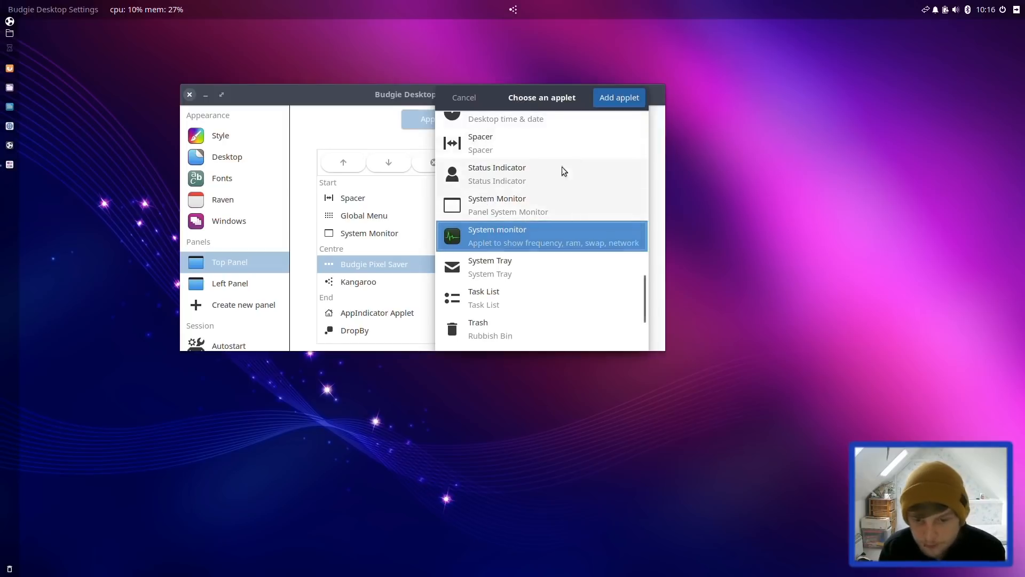
click(620, 99)
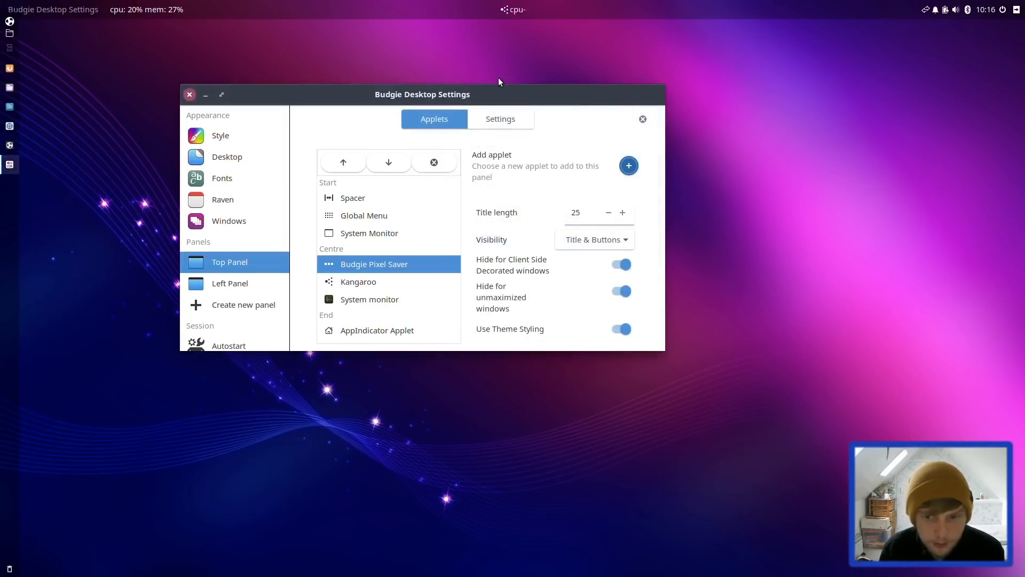
Enable Show ram in the settings of the system monitor applet in the Top Panel's centre
click(515, 9)
click(550, 42)
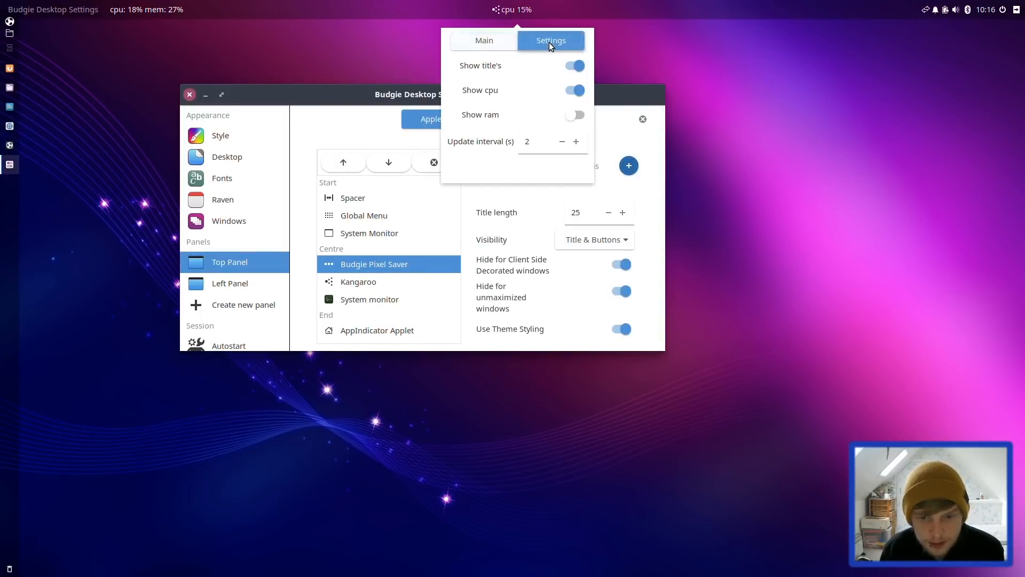
click(575, 116)
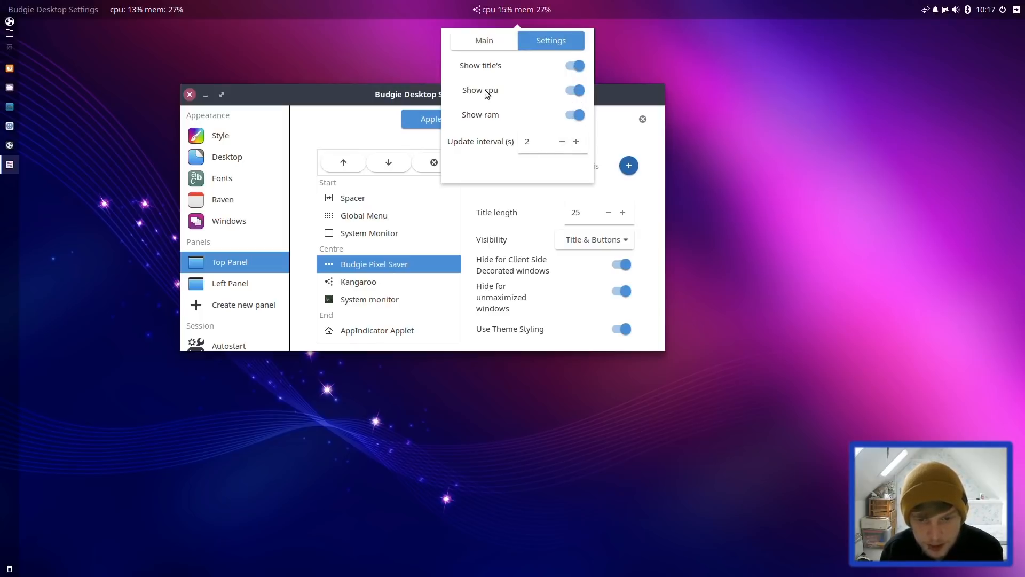
click(387, 60)
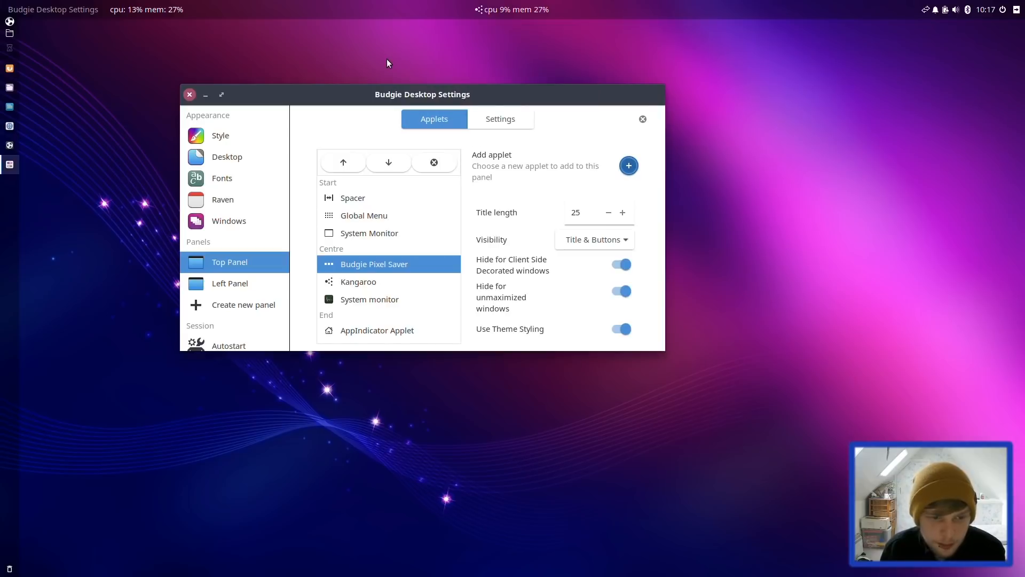
Open the preferences of the system monitor at the Top Panel's start and show its advanced output and sensor options
click(135, 10)
click(199, 42)
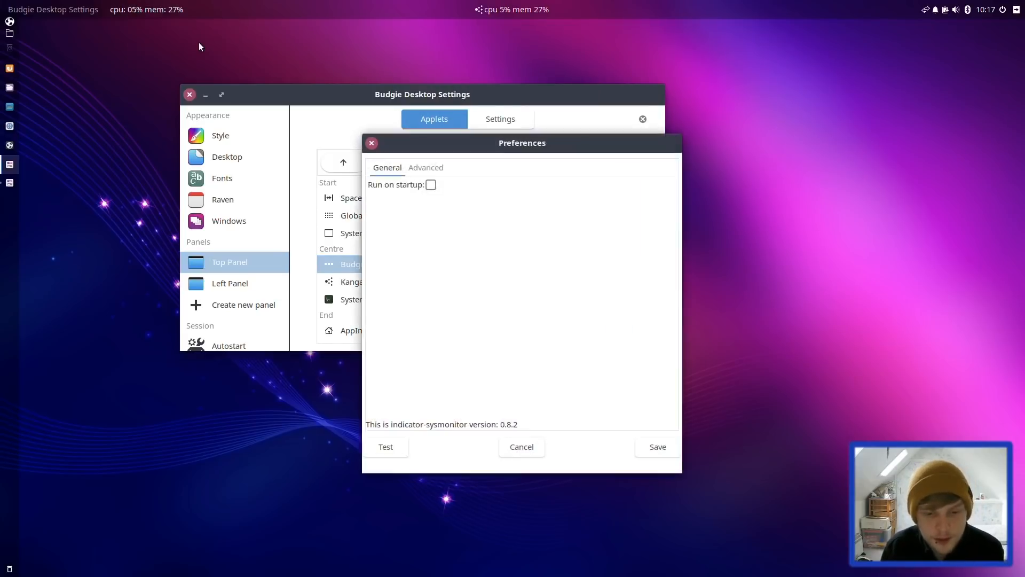
click(426, 168)
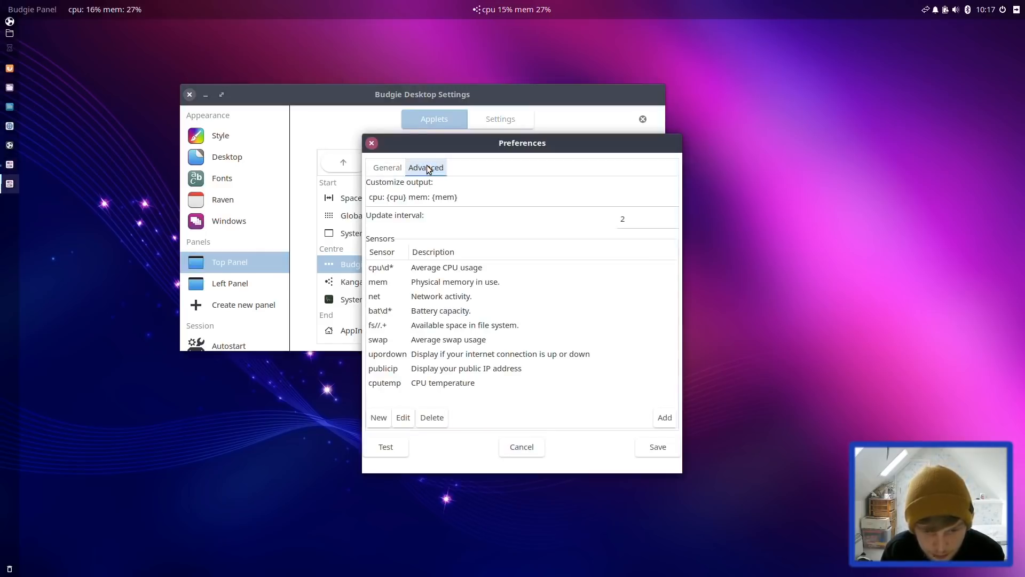
Close the applet preferences and permanently remove the System monitor applet listed below Kangaroo in the top panel's Centre section
click(371, 144)
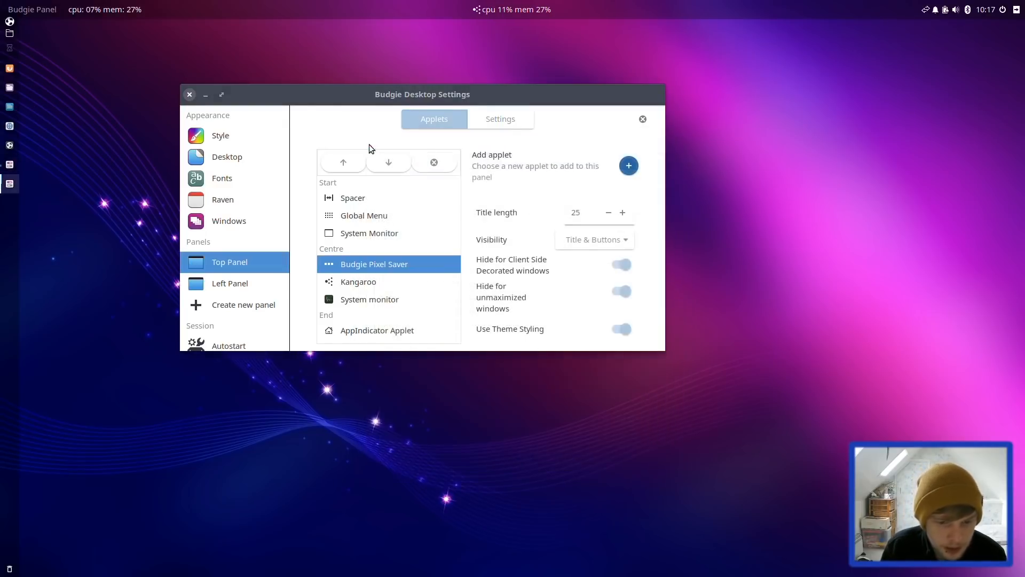
click(362, 299)
click(392, 163)
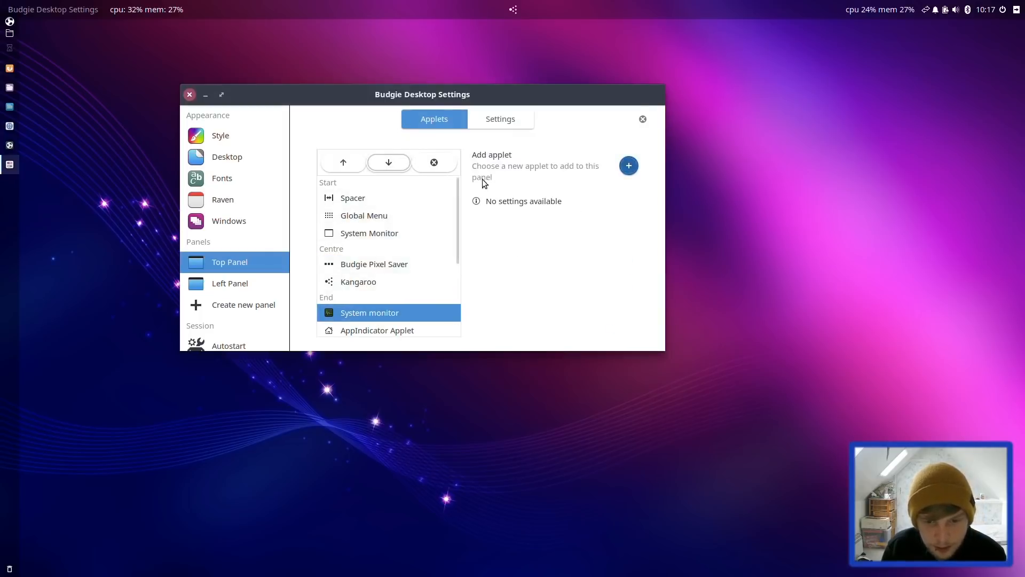
click(434, 163)
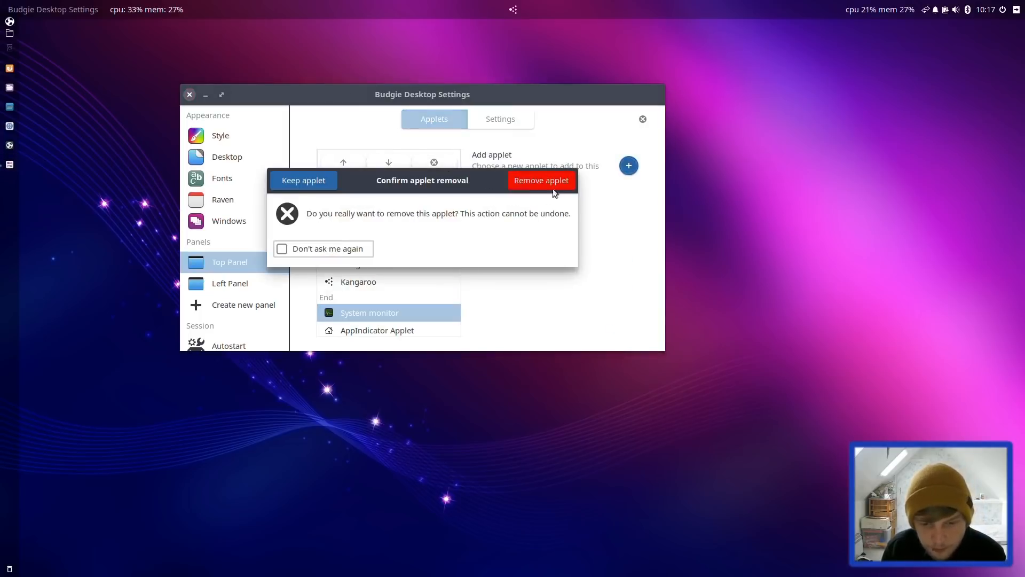
click(558, 183)
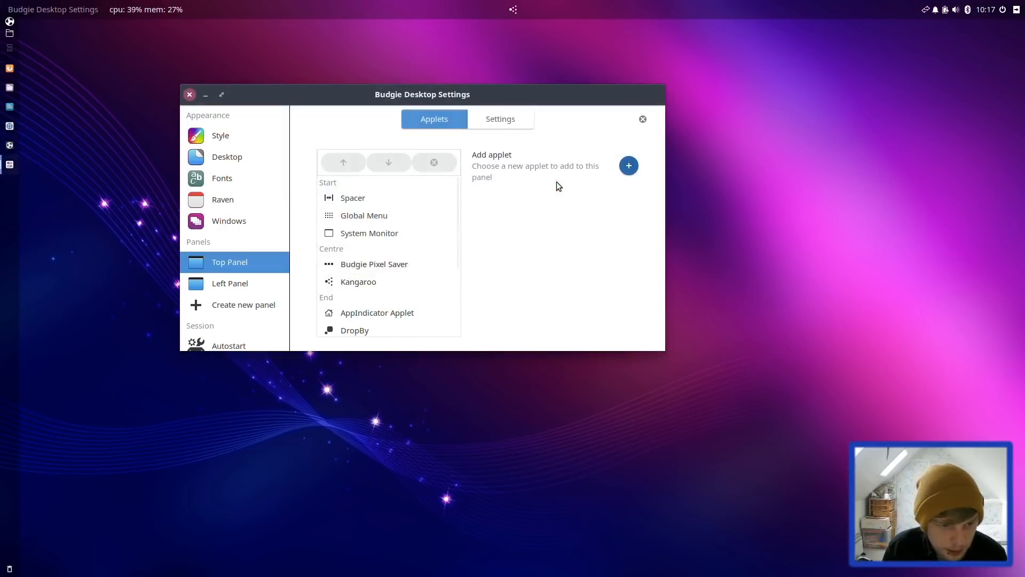
Move the System Monitor applet from the top panel's Start section to the beginning of its End section
click(371, 233)
click(395, 164)
click(395, 163)
click(395, 164)
click(396, 163)
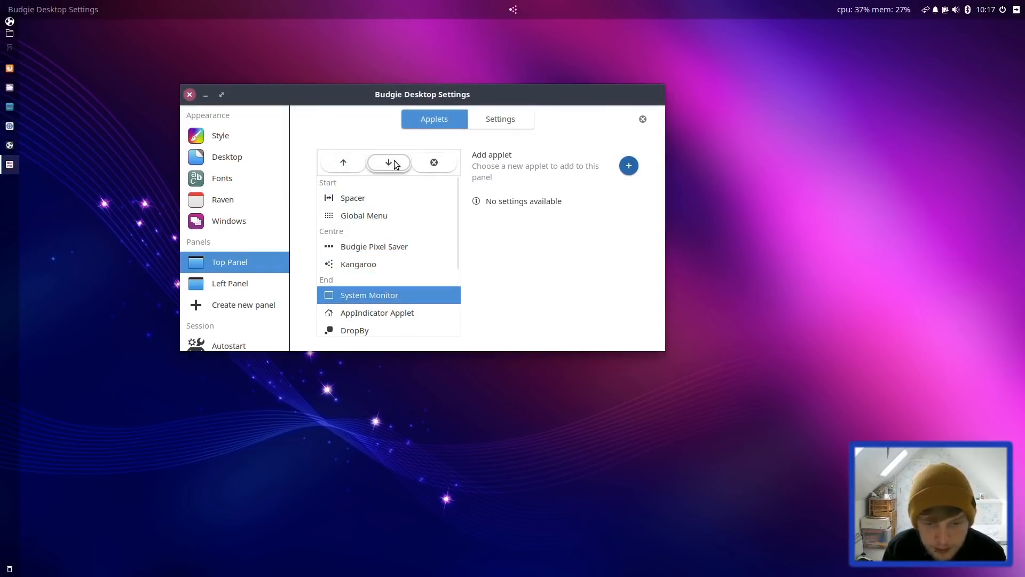
Move the Kangaroo applet from the Centre section to the End section of the top panel, directly above System Monitor
click(364, 253)
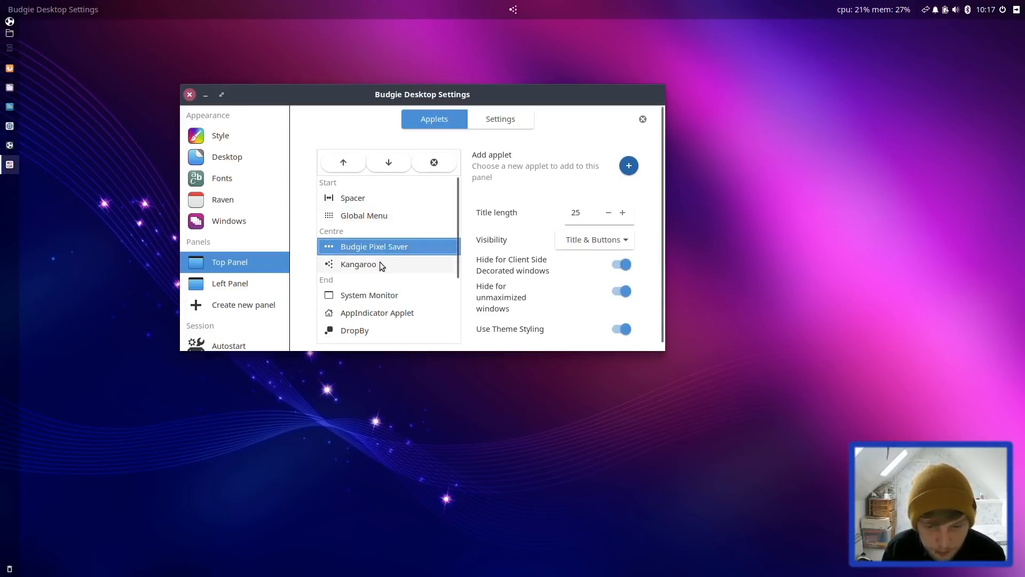
click(381, 263)
click(400, 162)
click(400, 162)
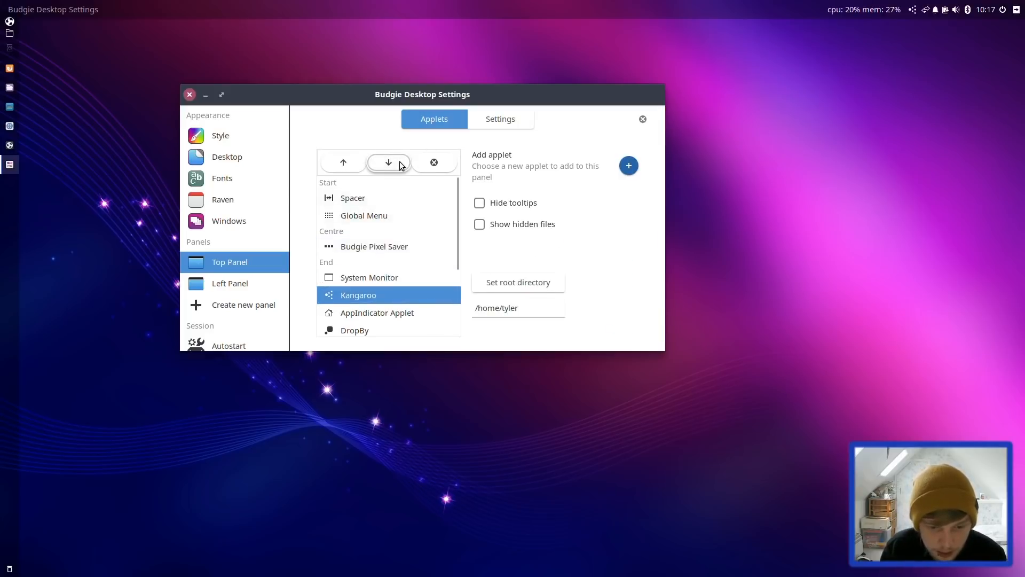
click(342, 163)
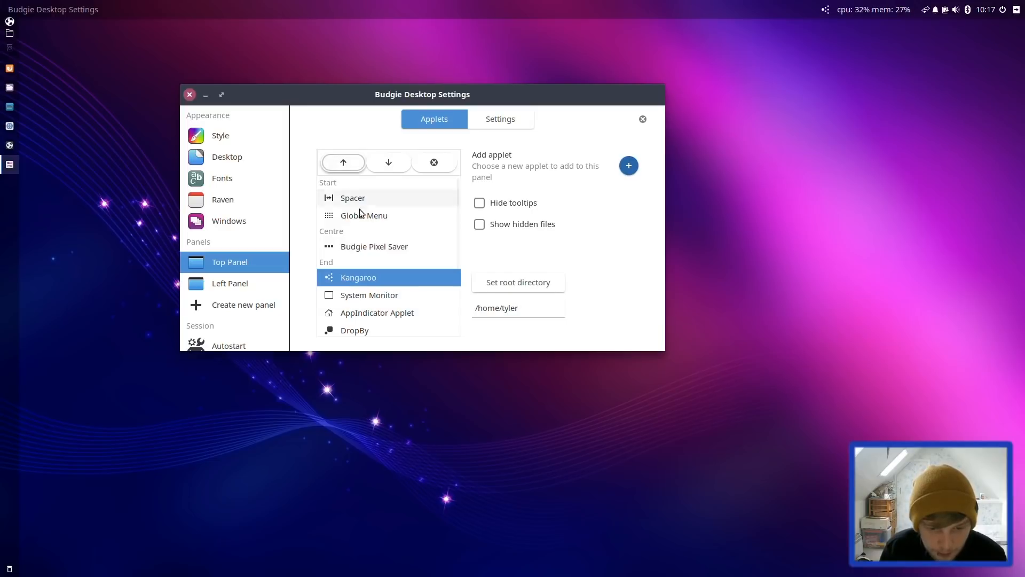
Select the Budgie Pixel Saver applet, then open Firefox and maximise its window to test the applet's placement
click(374, 246)
scroll(548, 277, down, 2)
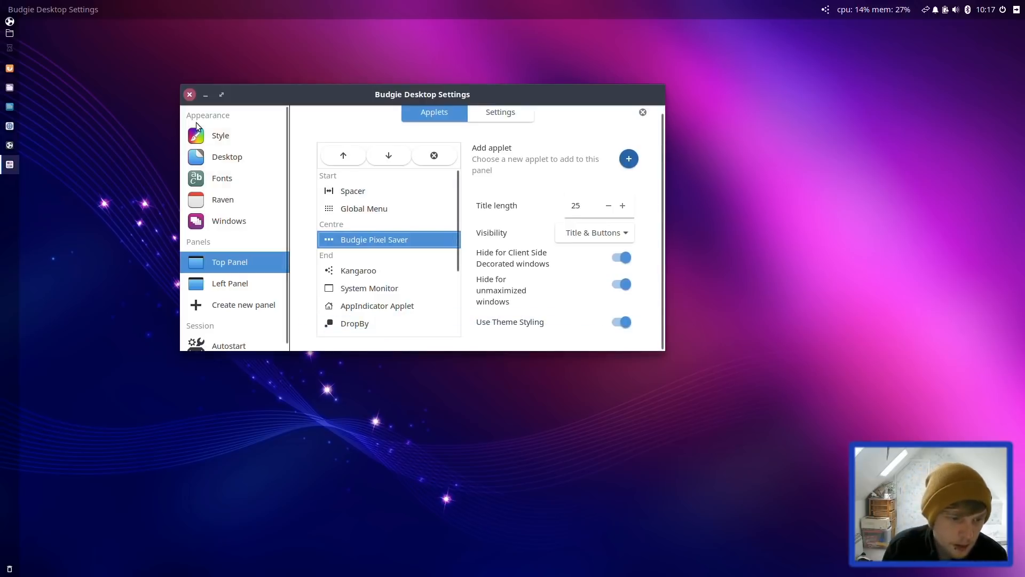
click(9, 67)
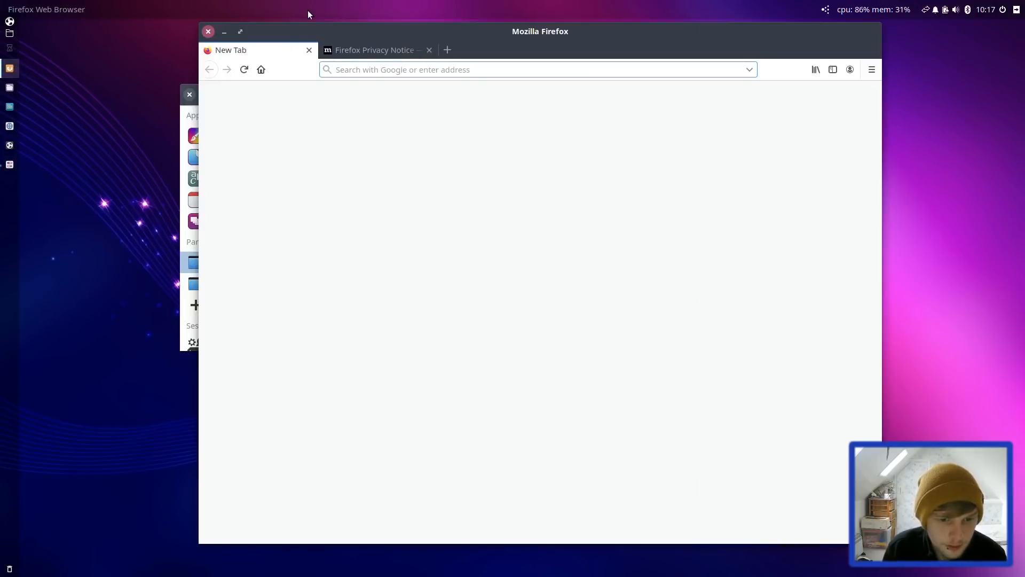
mouse_move(345, 29)
mouse_down()
mouse_move(282, 50)
mouse_move(341, 36)
mouse_up()
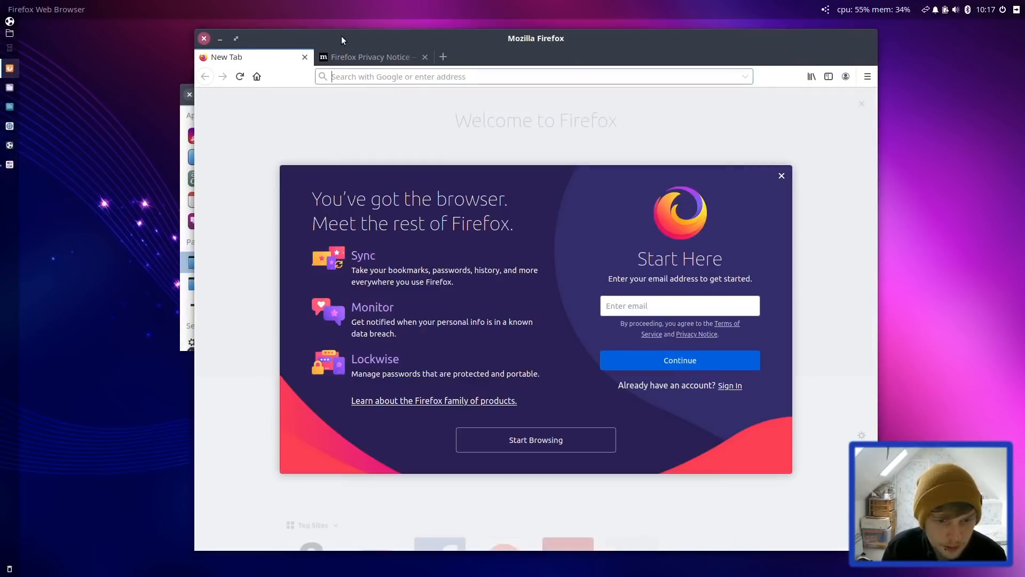
double_click(341, 36)
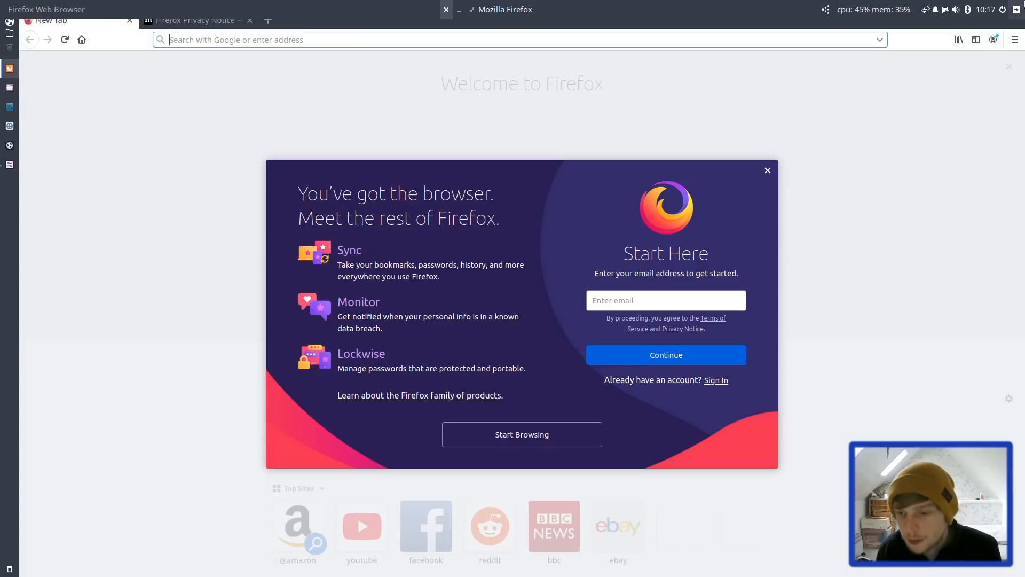
Return to Budgie Desktop Settings and move the Budgie Pixel Saver applet to the top of the Start section
click(11, 165)
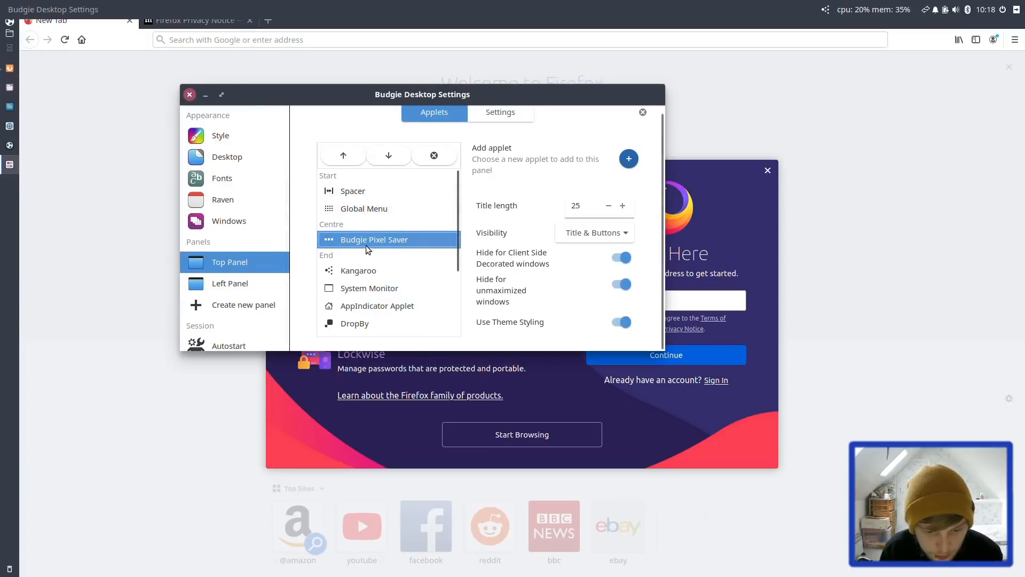
click(343, 156)
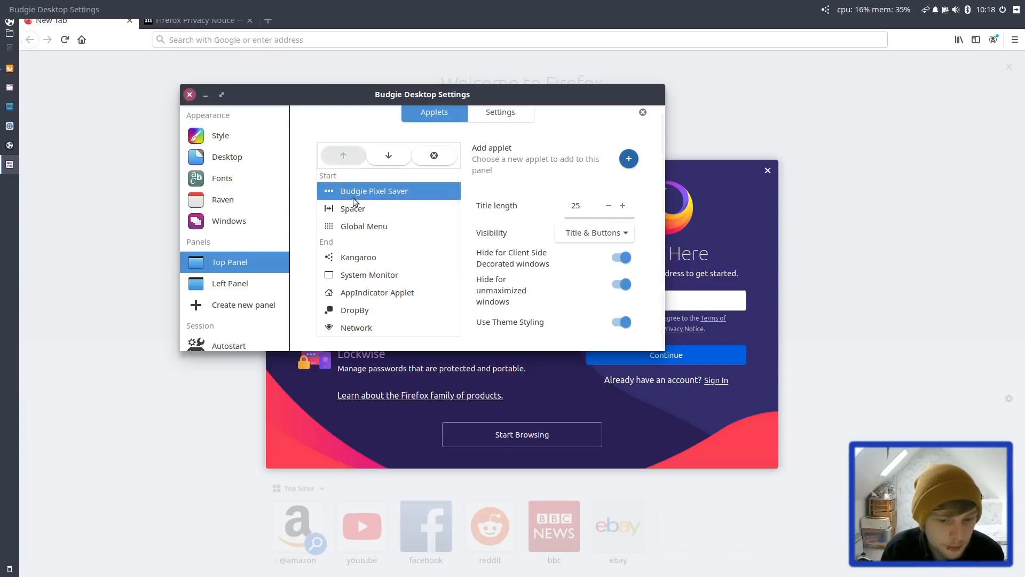
scroll(355, 216, down, 3)
scroll(354, 215, up, 3)
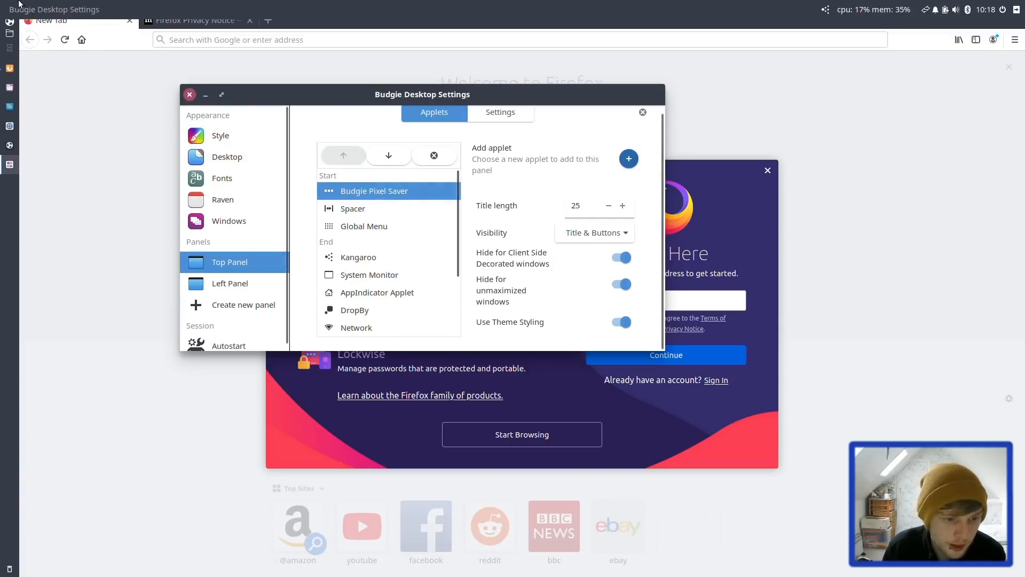
Check the window controls and application launcher with Firefox maximised, then return to Budgie Desktop Settings
click(568, 75)
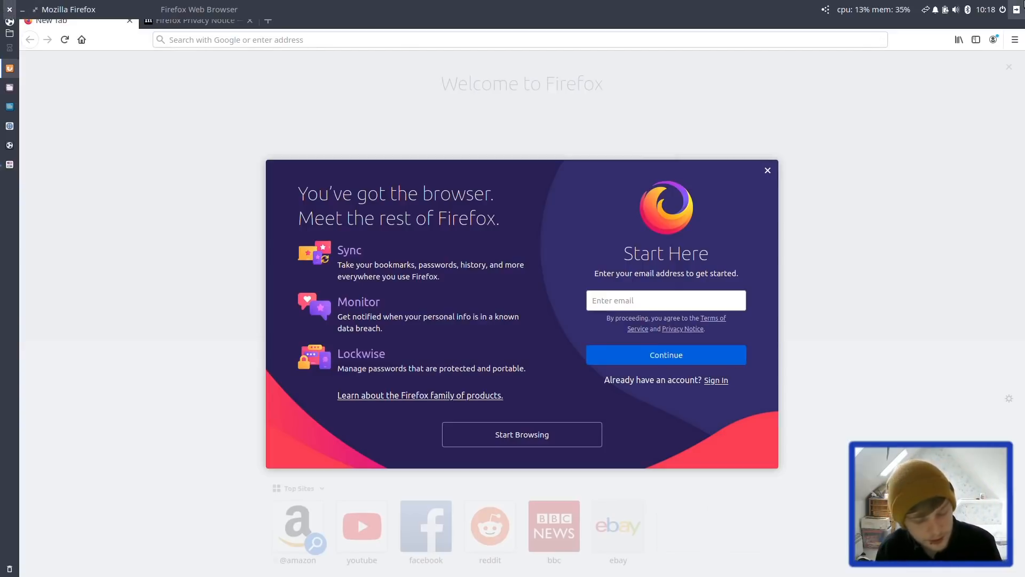
key(super)
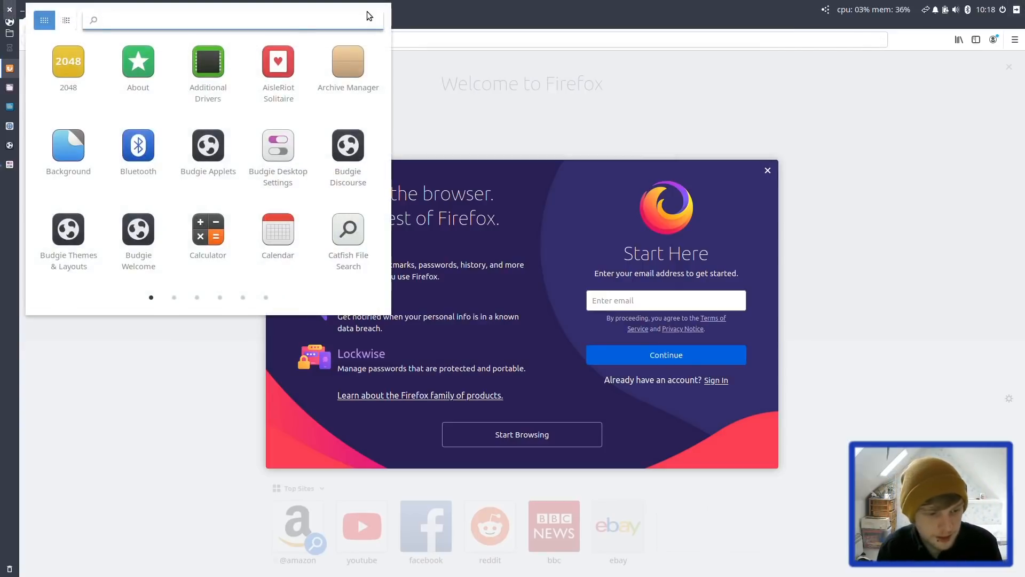
click(10, 164)
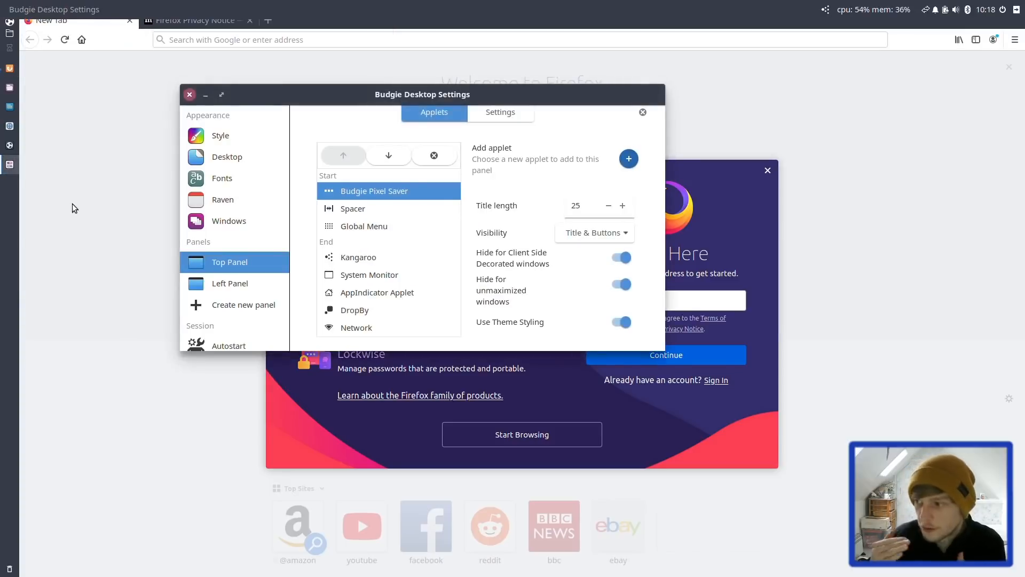
Set the top panel's size to 38
click(498, 112)
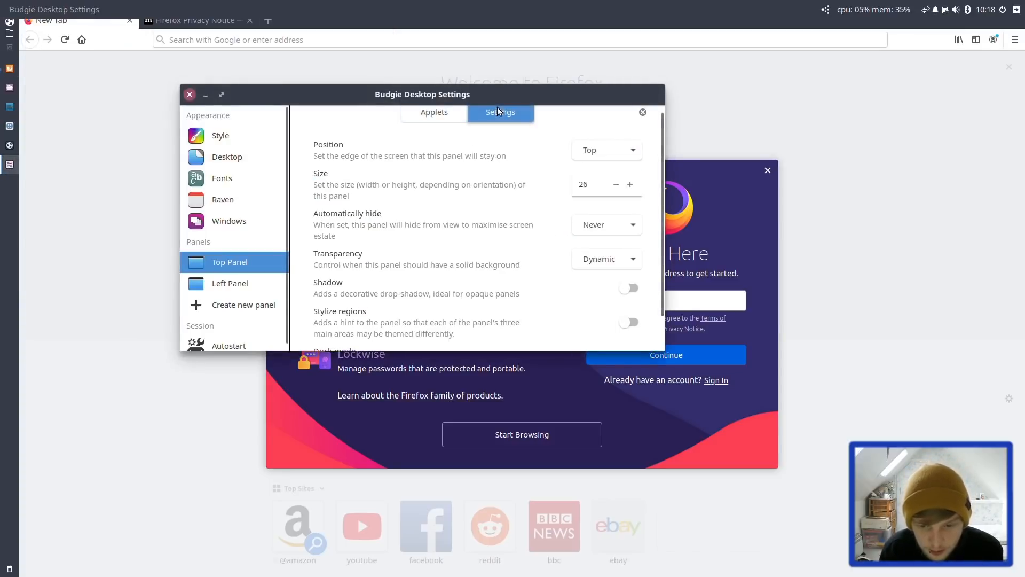
click(636, 184)
click(636, 185)
click(636, 184)
click(637, 184)
click(637, 184)
click(637, 185)
click(637, 184)
click(636, 185)
click(636, 184)
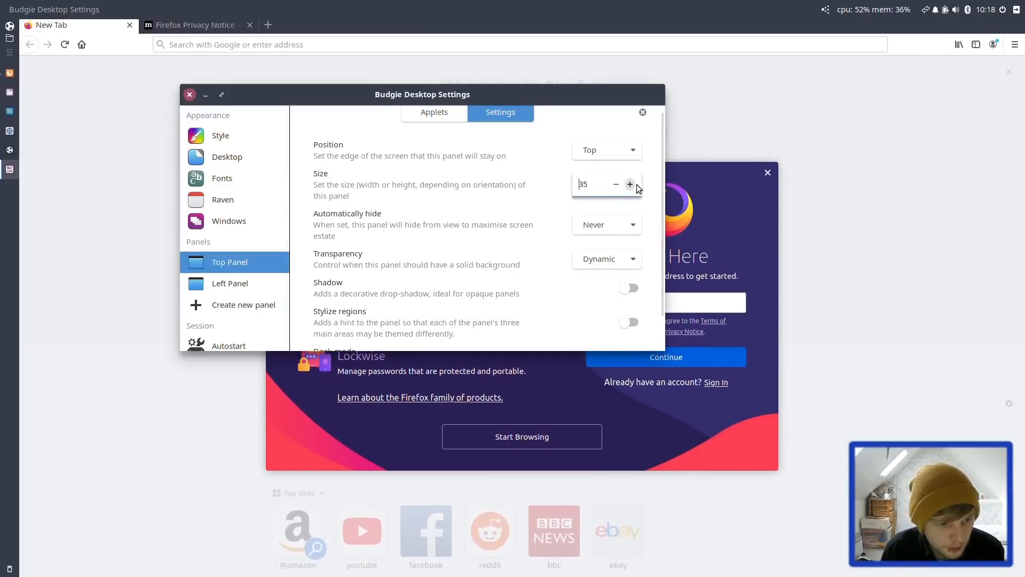
click(637, 185)
click(637, 184)
click(636, 185)
click(637, 185)
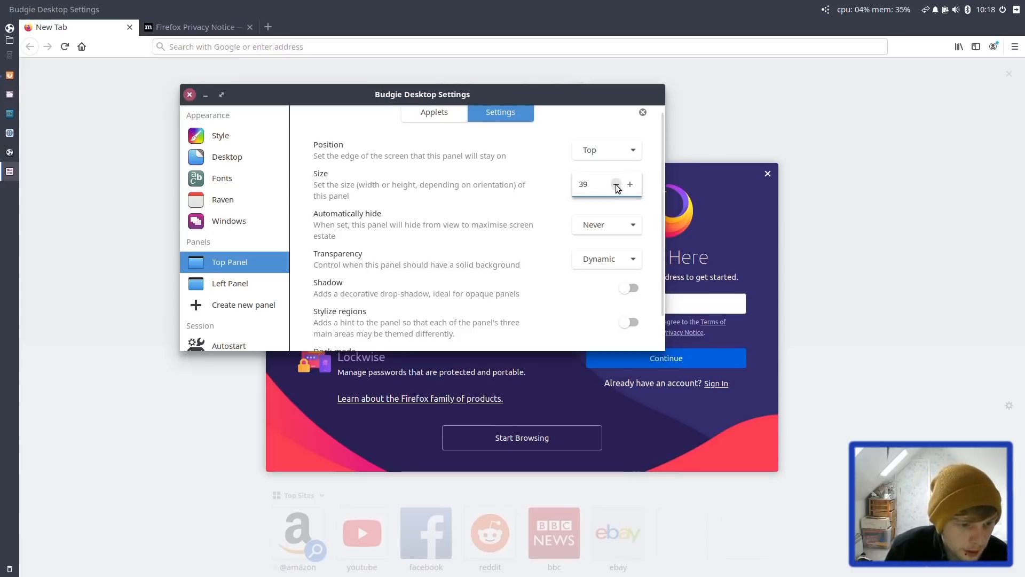
click(617, 184)
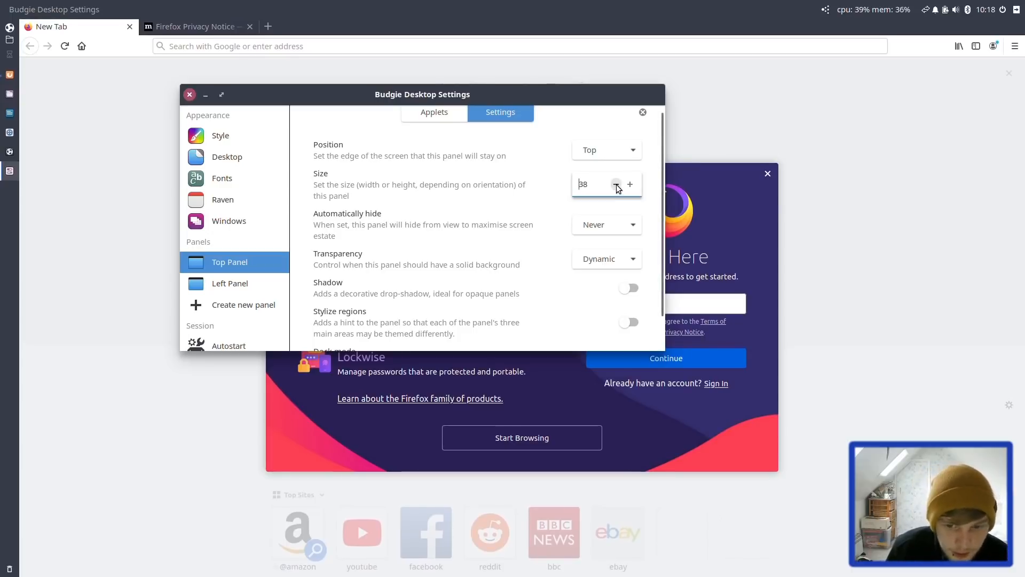
Show the Left Panel settings, then test minimising and restoring Firefox from the panel's window controls and open a new tab
click(224, 283)
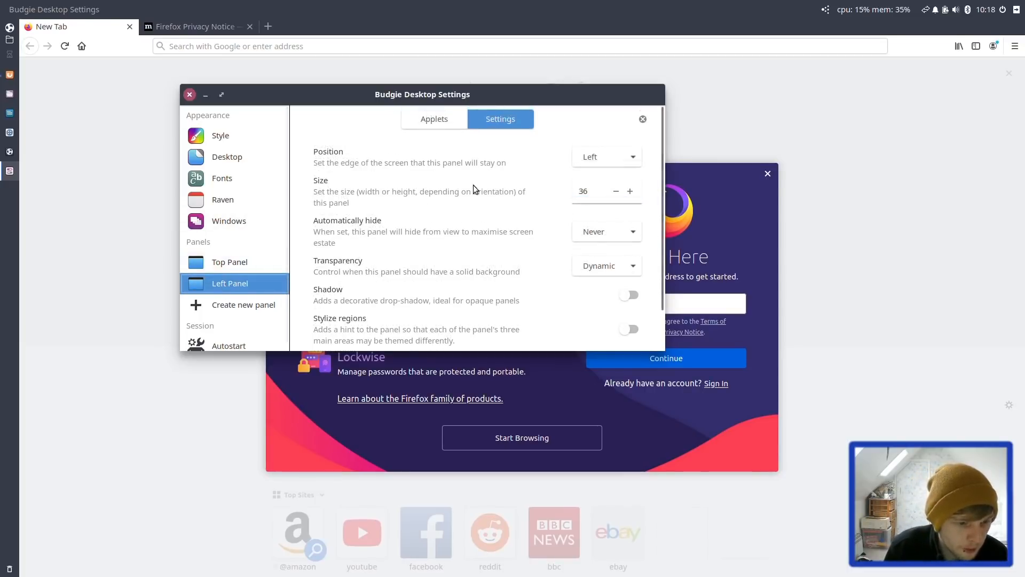
click(742, 91)
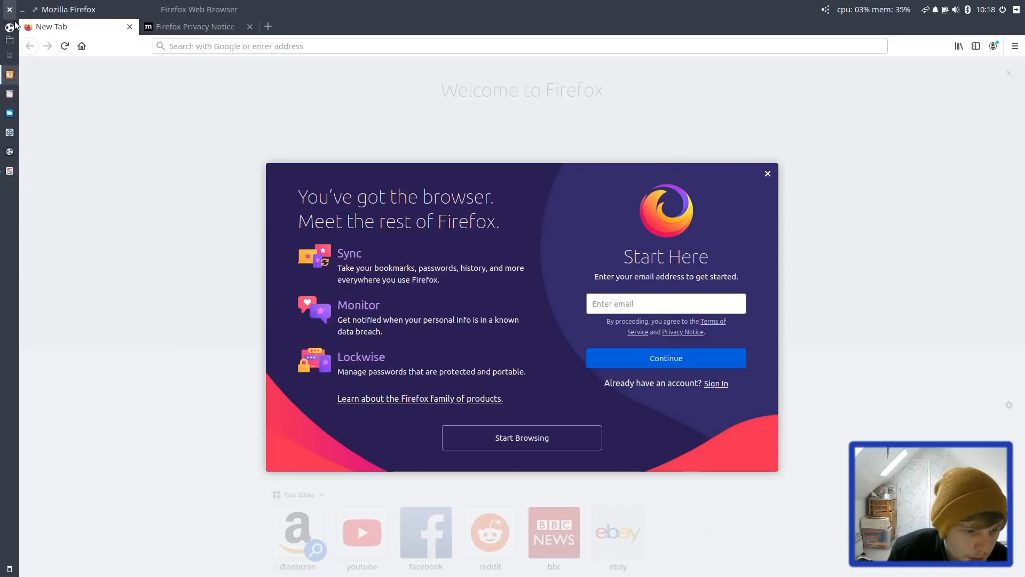
click(21, 12)
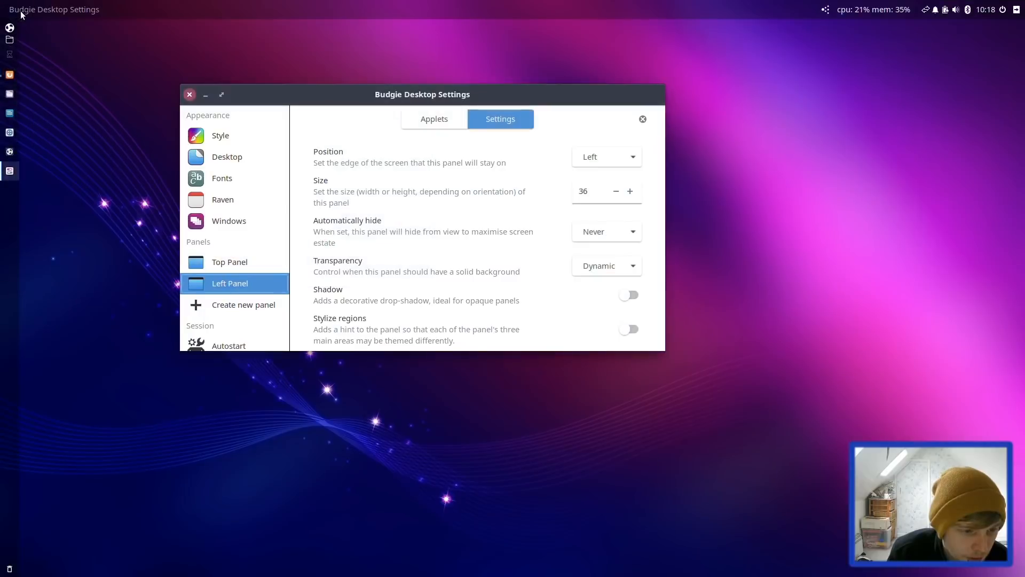
click(11, 77)
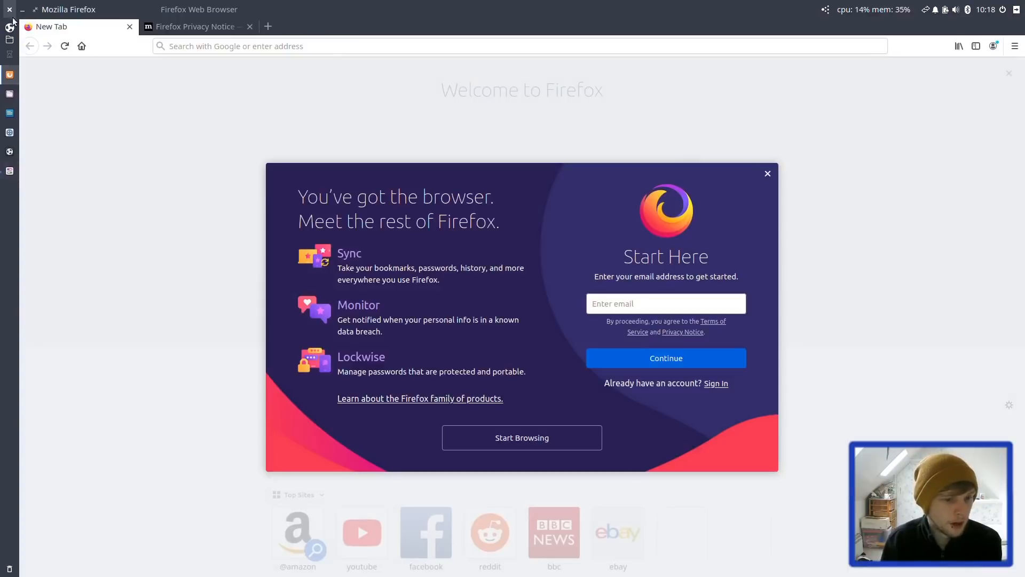
double_click(328, 23)
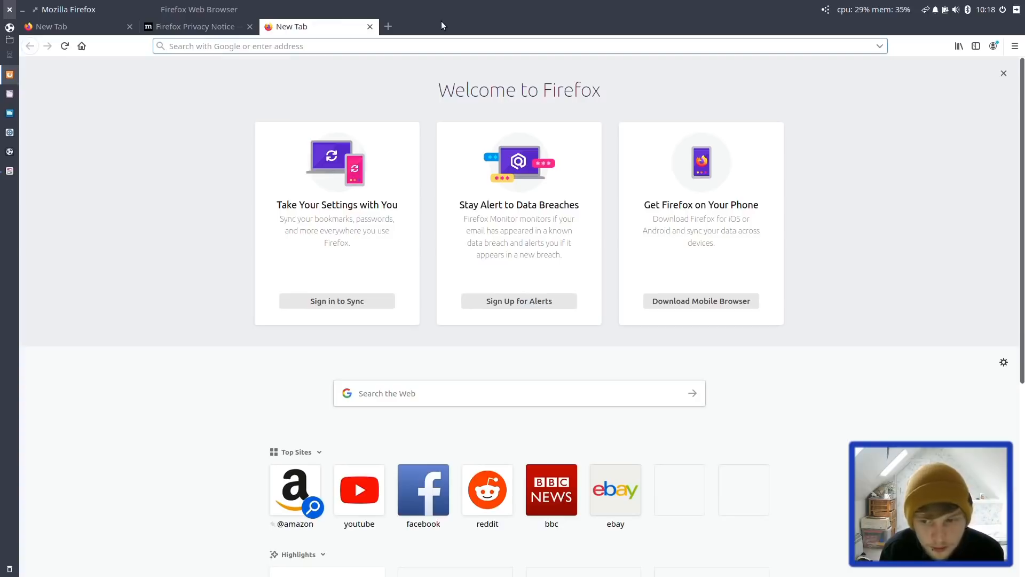
Check the installed Firefox version in the About Firefox details and close them
click(1015, 46)
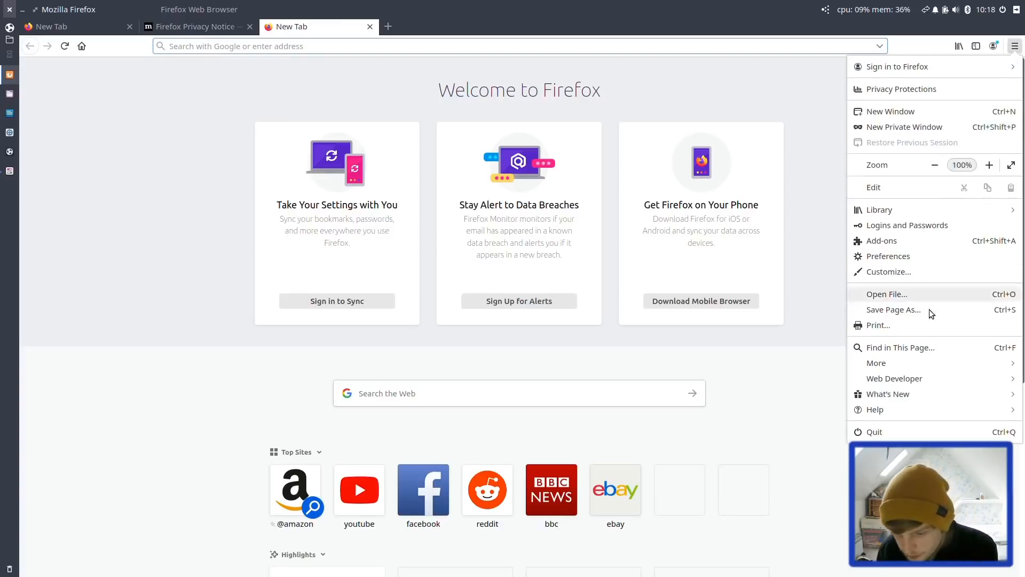
click(894, 416)
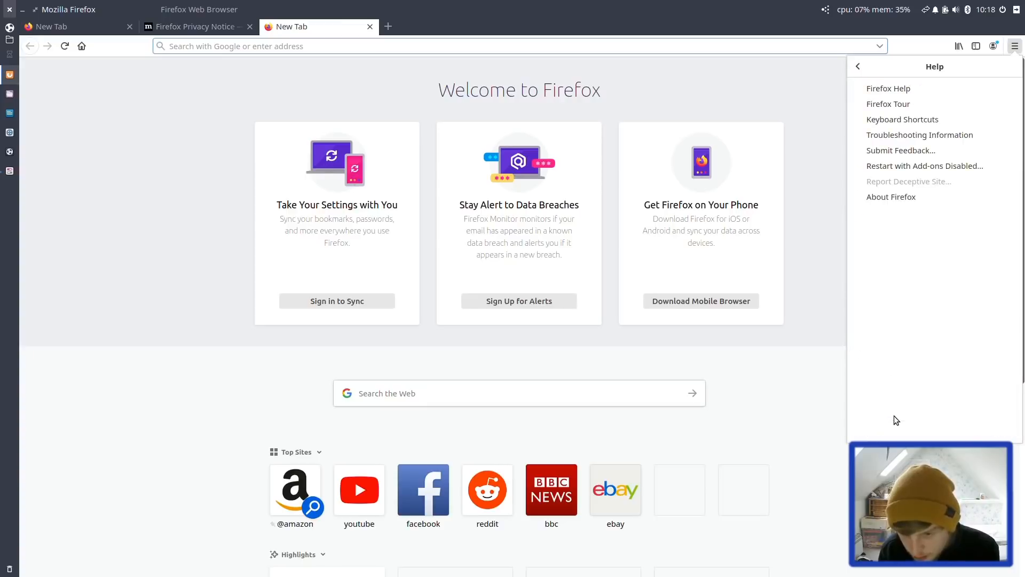
click(882, 195)
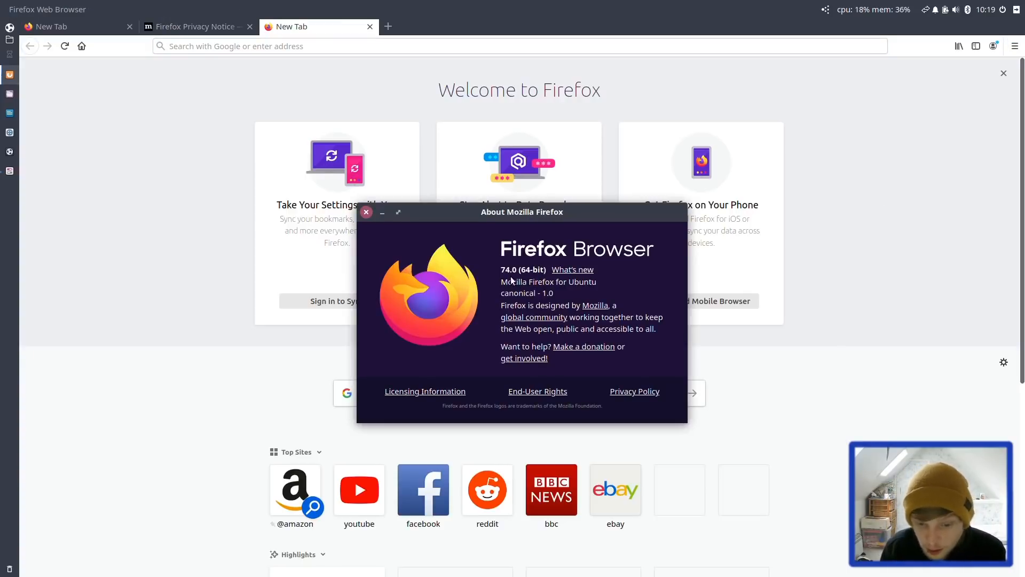
click(366, 212)
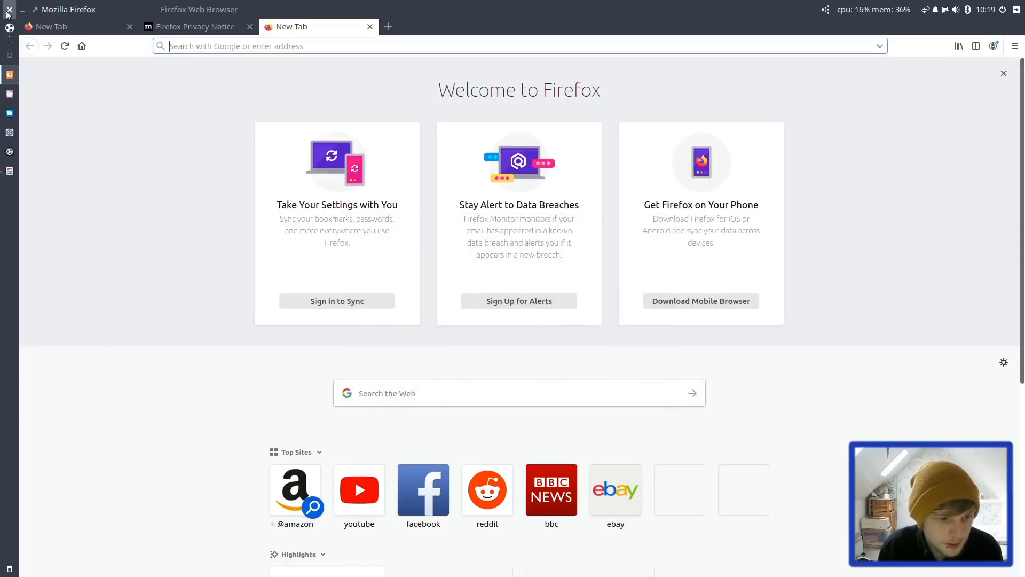
Quit Firefox and confirm closing all of its tabs
click(9, 10)
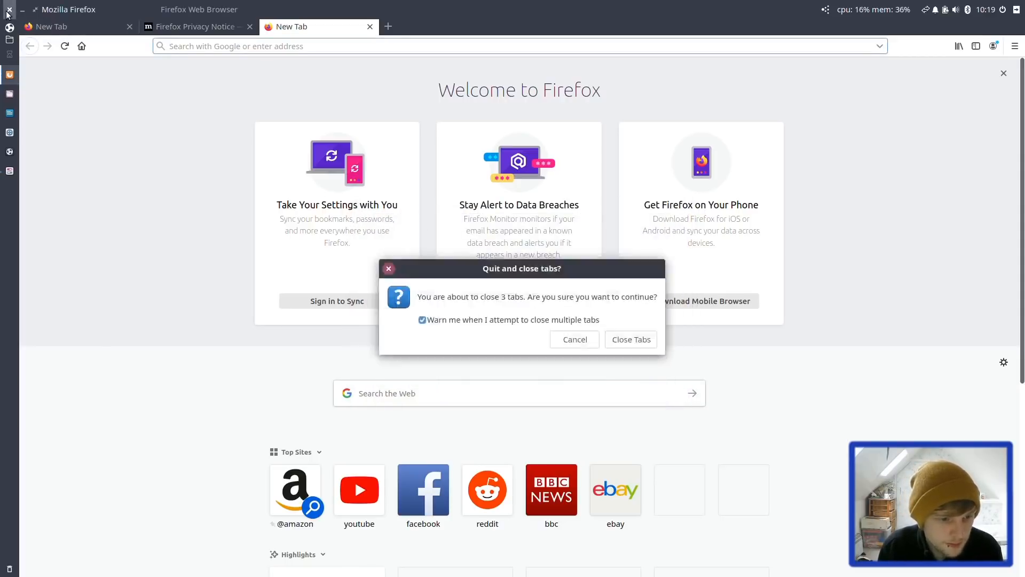
click(634, 345)
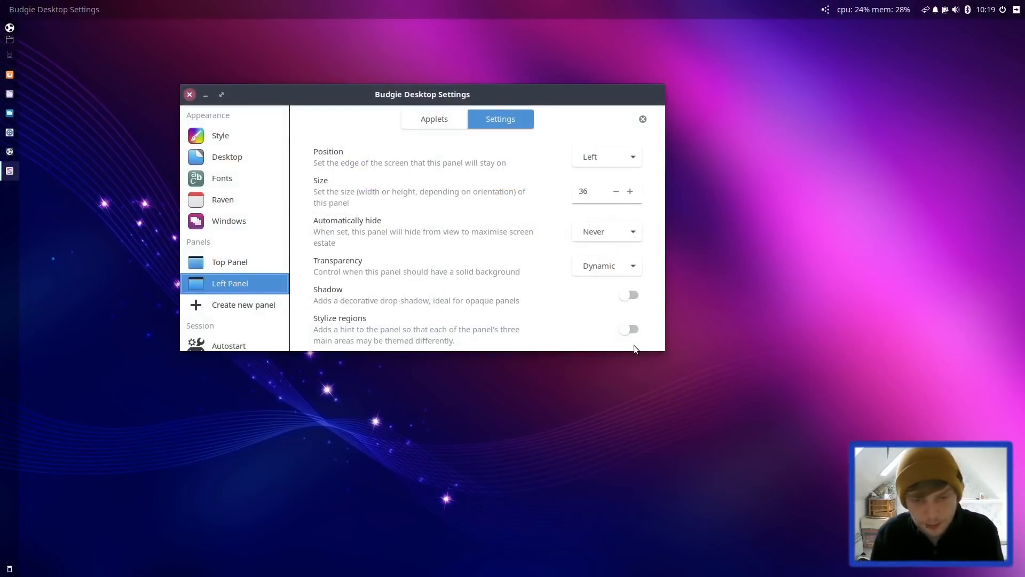
Open a new Tilix terminal and try to run htop
key(ctrl+alt+t)
text(htop)
key(Return)
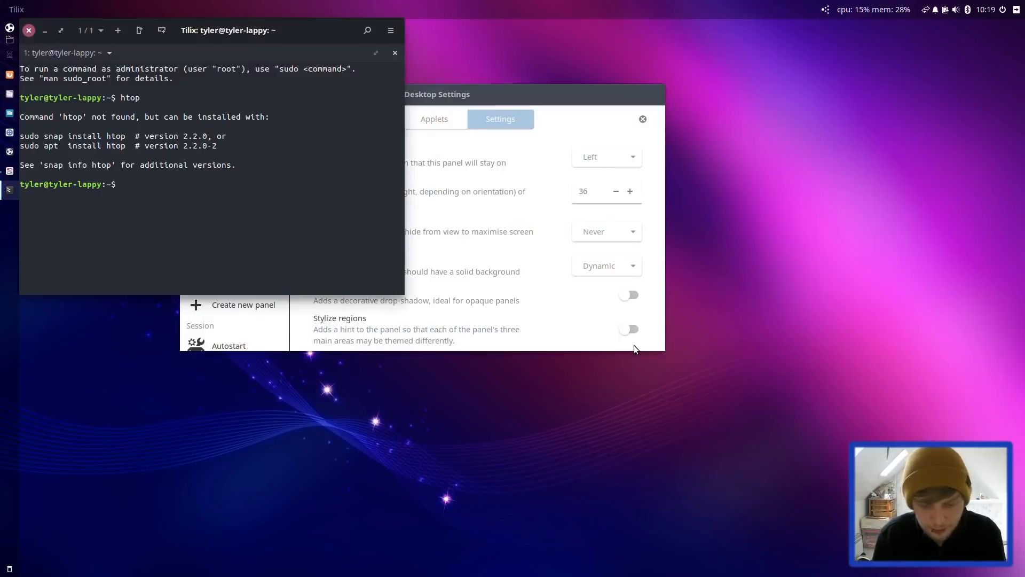
Install htop by running sudo apt install htop and authorising it with the account password
text(sudo apt install ht)
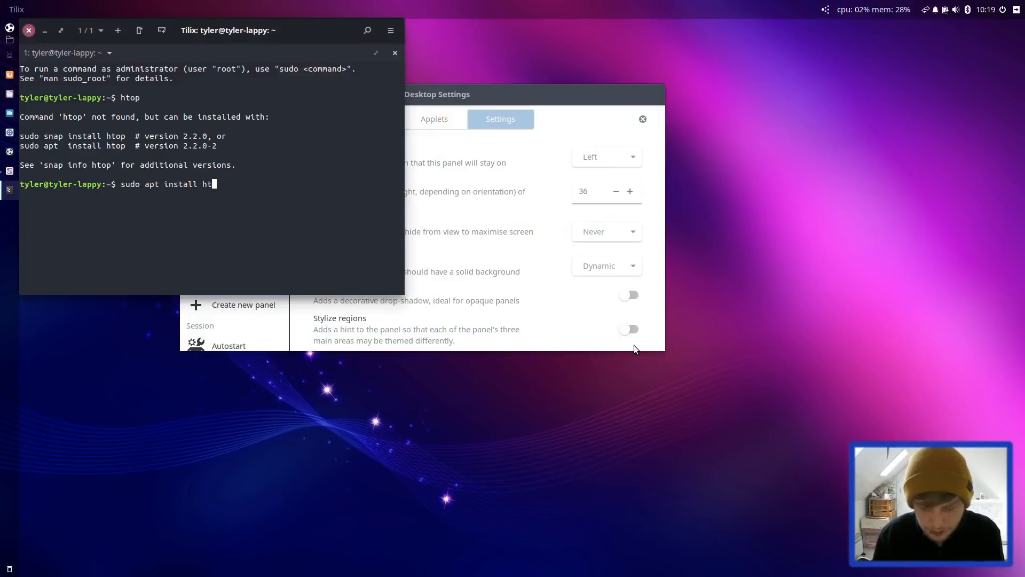
text(op)
key(Return)
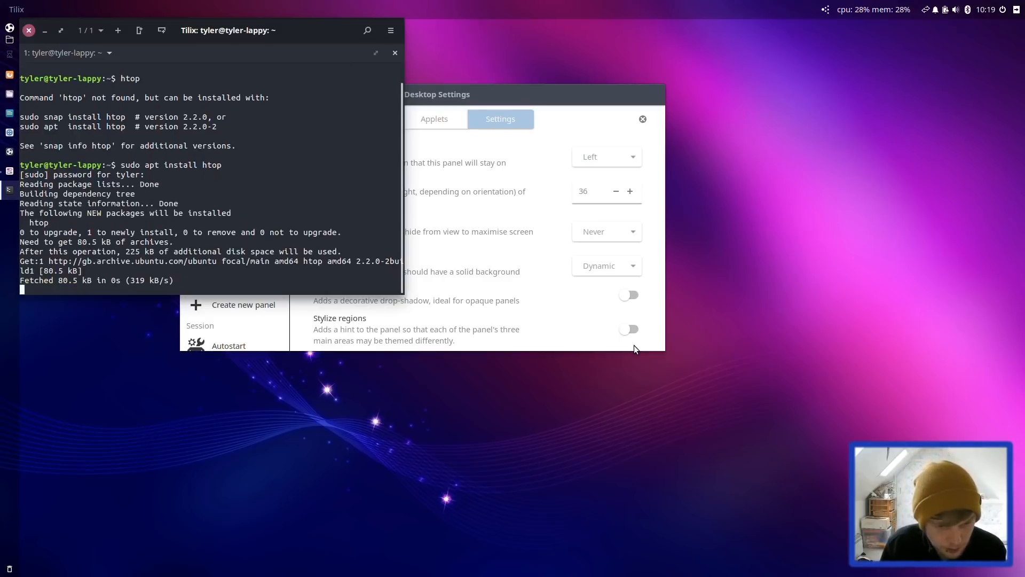
Run htop in the terminal, then shrink its window and place it in the desktop's upper-right corner
drag(300, 39, 498, 122)
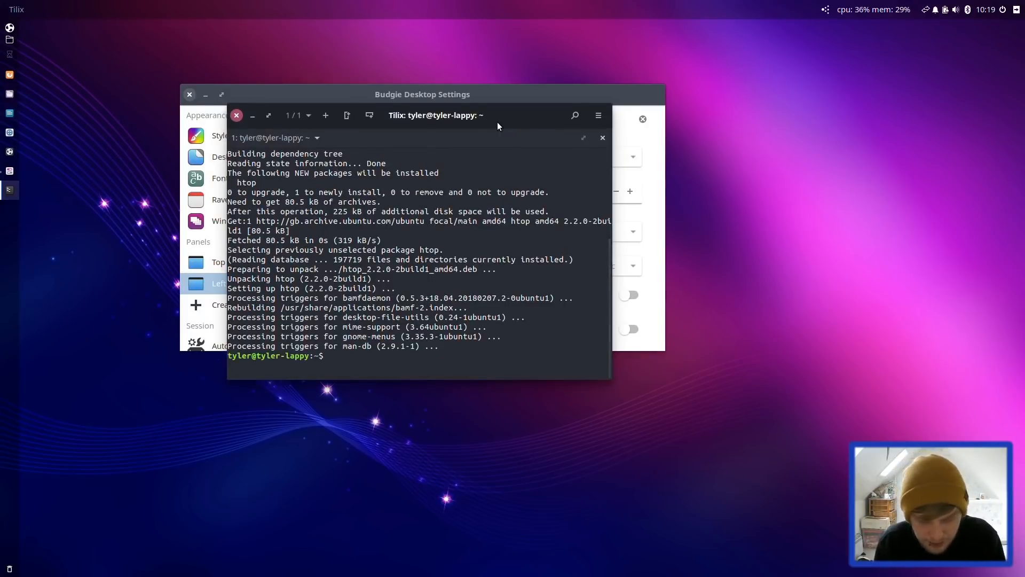
key(Return)
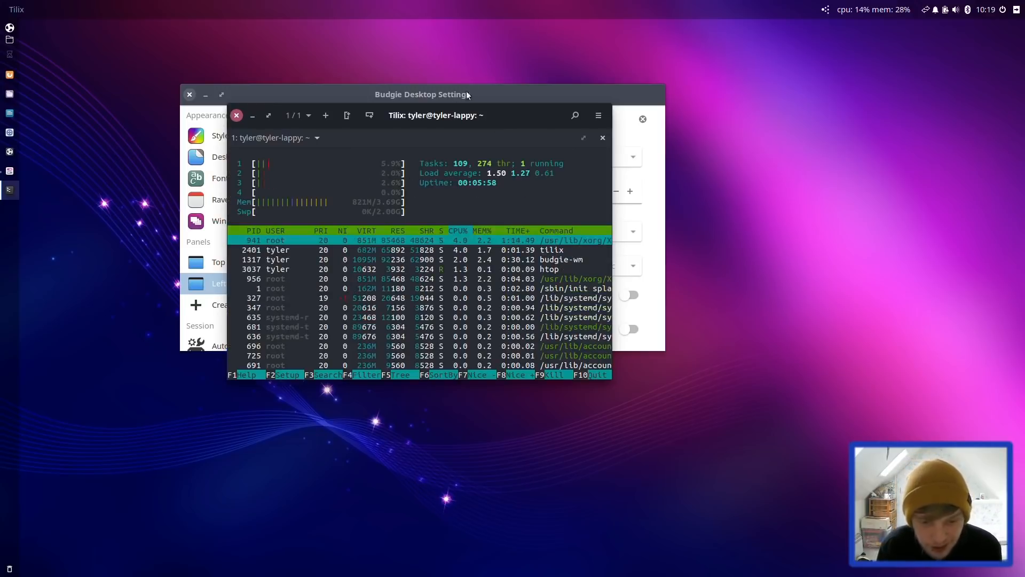
drag(446, 117, 847, 43)
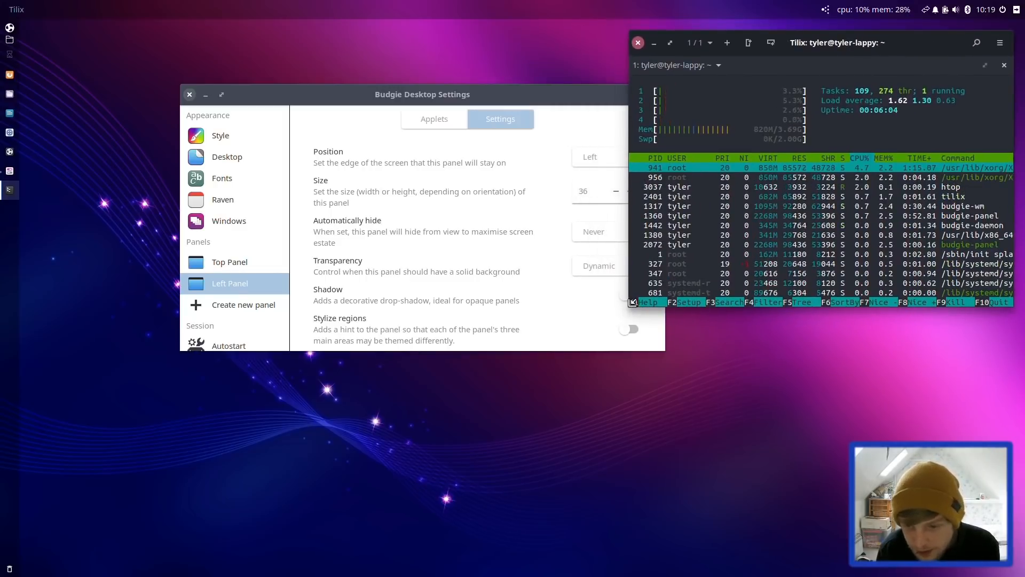
drag(632, 303, 724, 180)
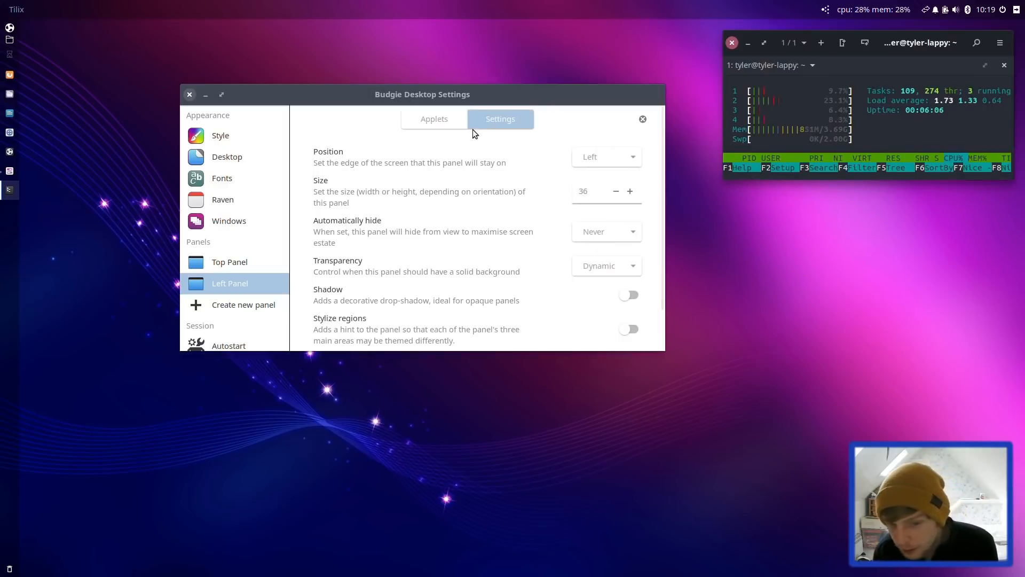
Launch Firefox, then search the applications for "writer" and open LibreOffice Writer
click(14, 77)
click(9, 28)
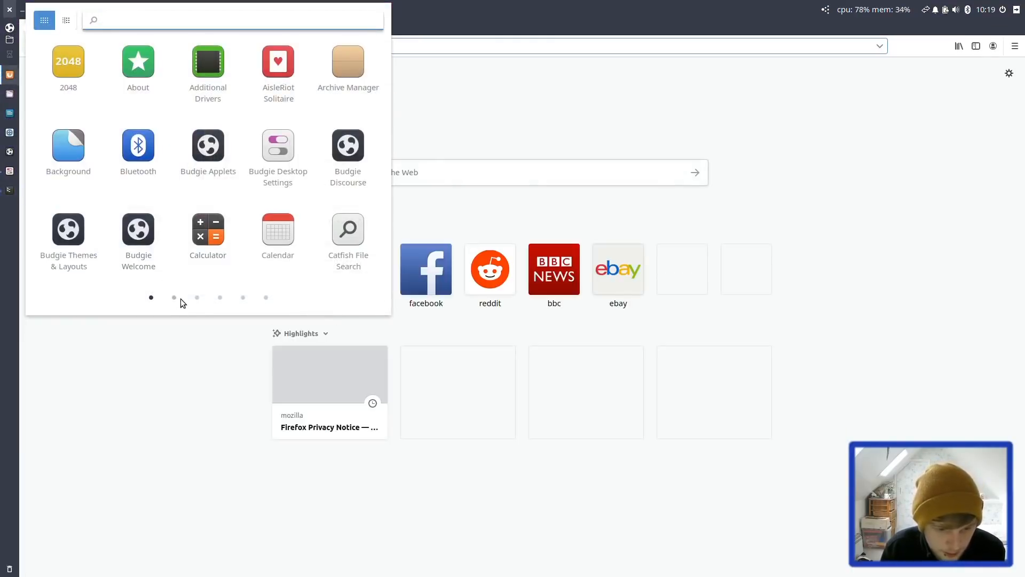
text(writer)
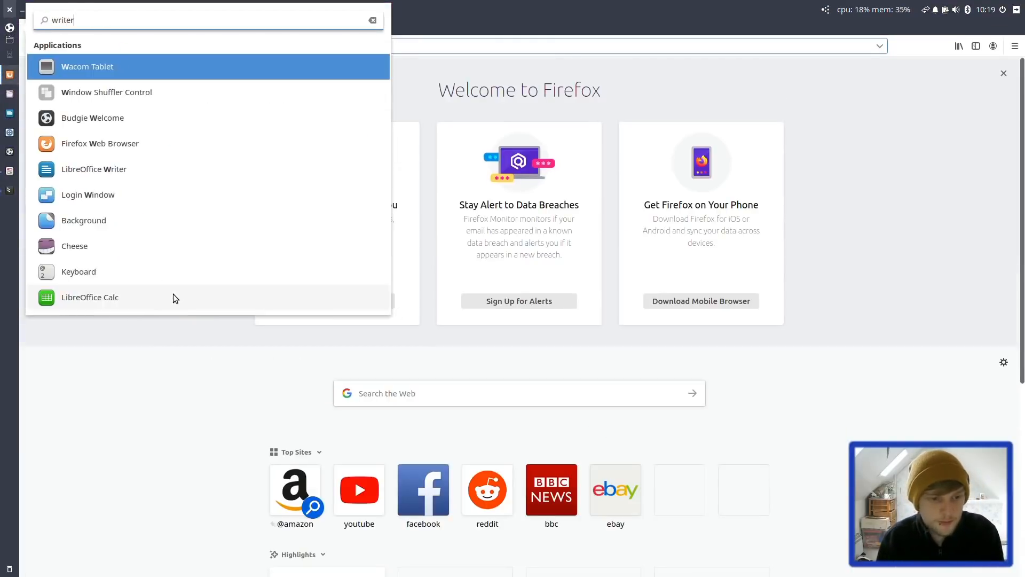
key(Return)
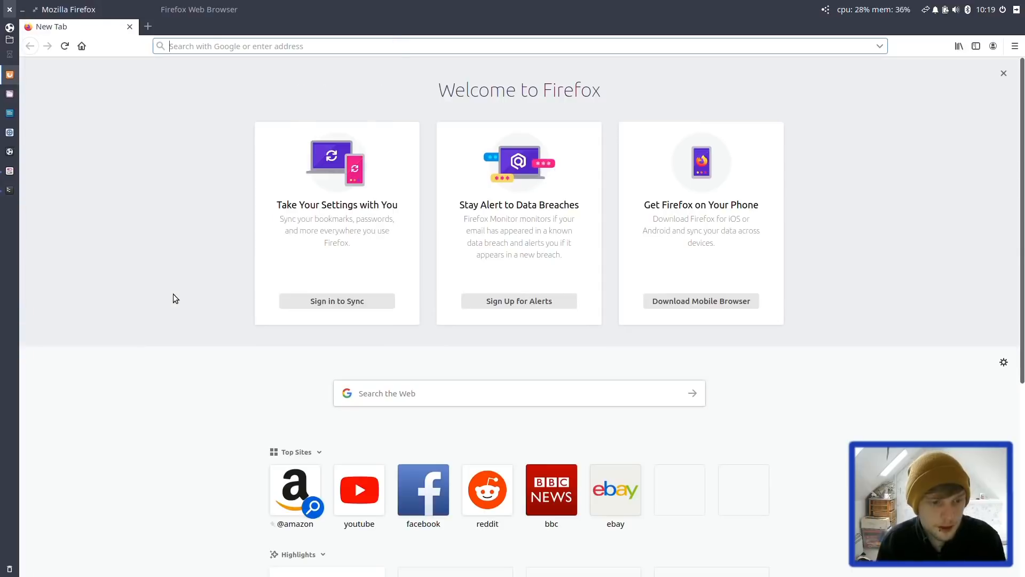
Open Files from the second page of applications and move its window towards the middle of the desktop
click(10, 27)
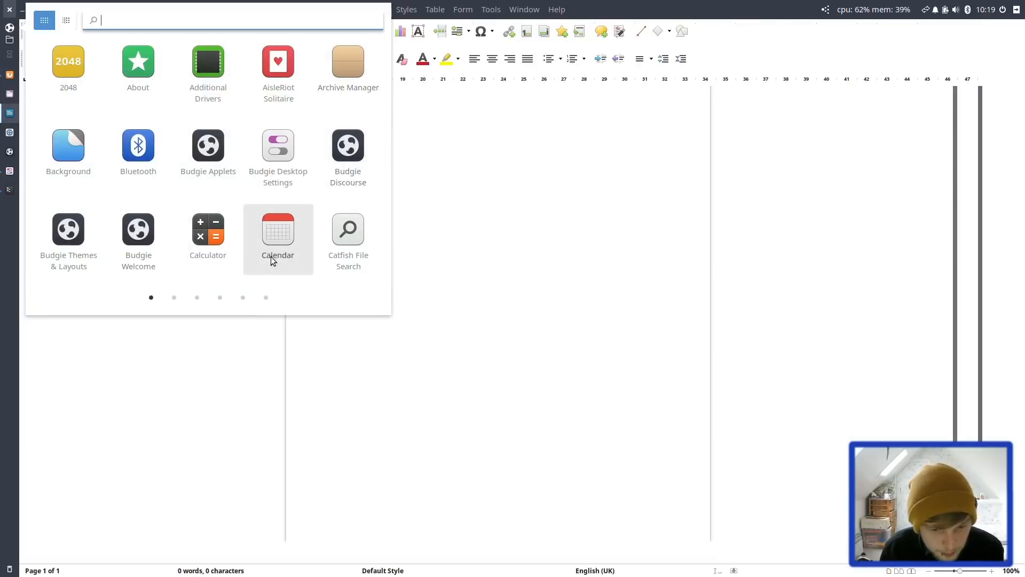
click(173, 298)
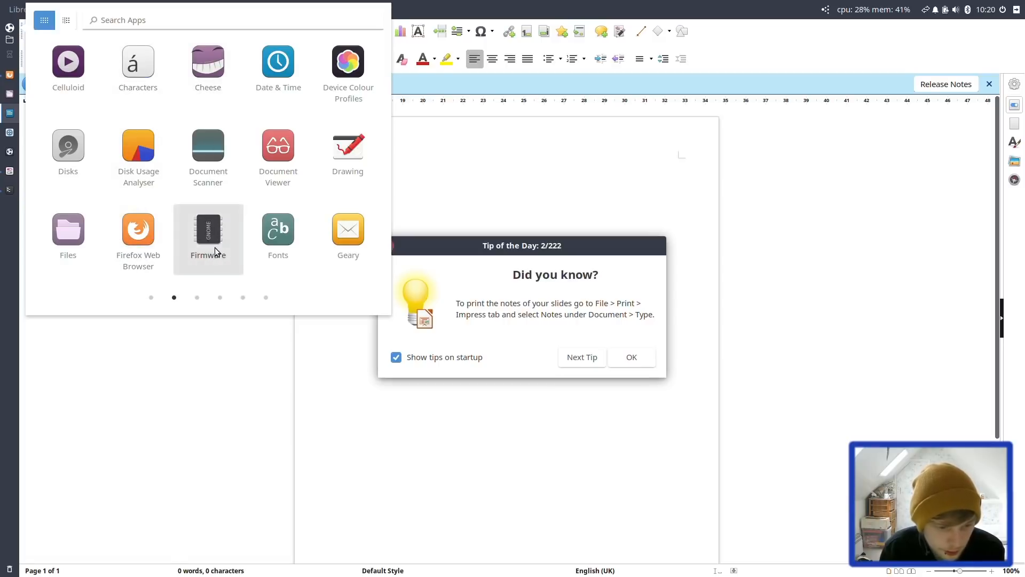
click(74, 233)
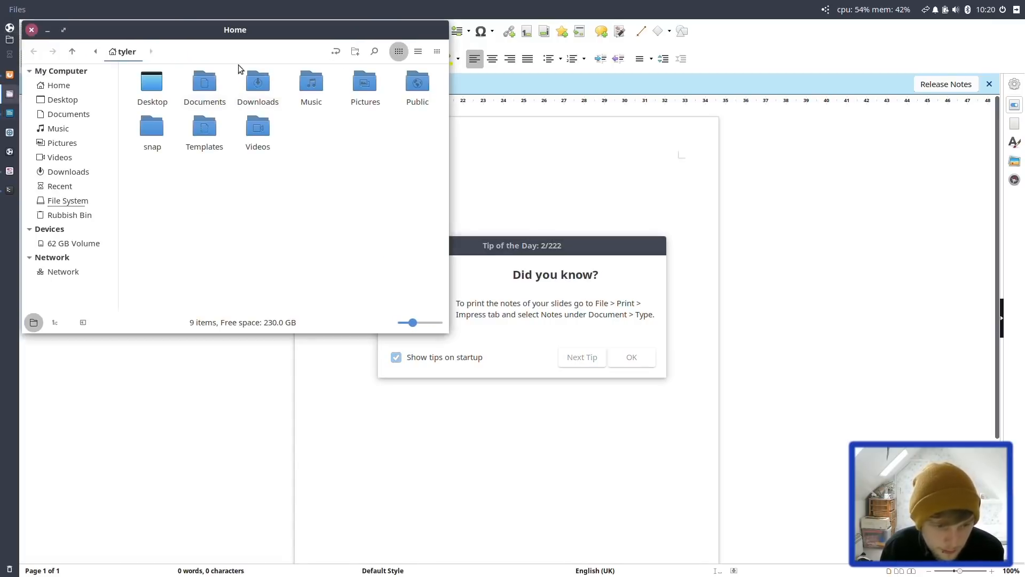
drag(177, 29, 347, 92)
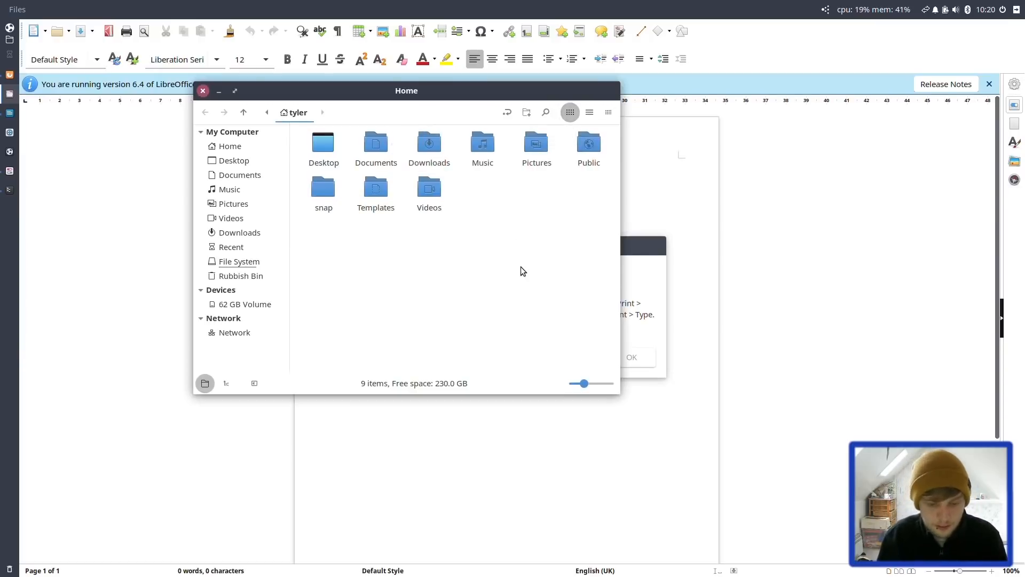
Open a new Tilix terminal, run nemo, and close the file manager window it launches
key(ctrl+alt+t)
text(nem)
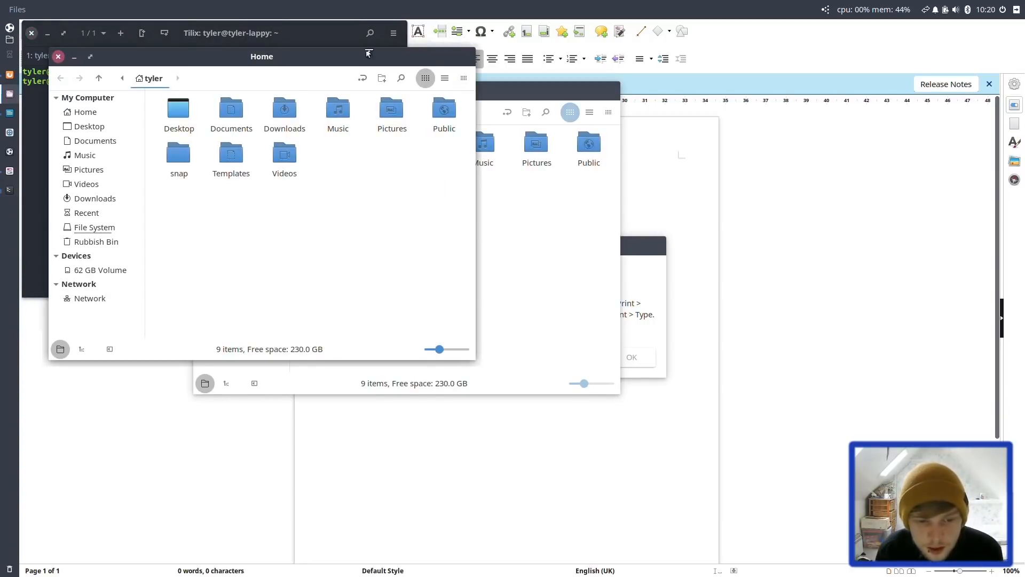
drag(274, 52, 584, 138)
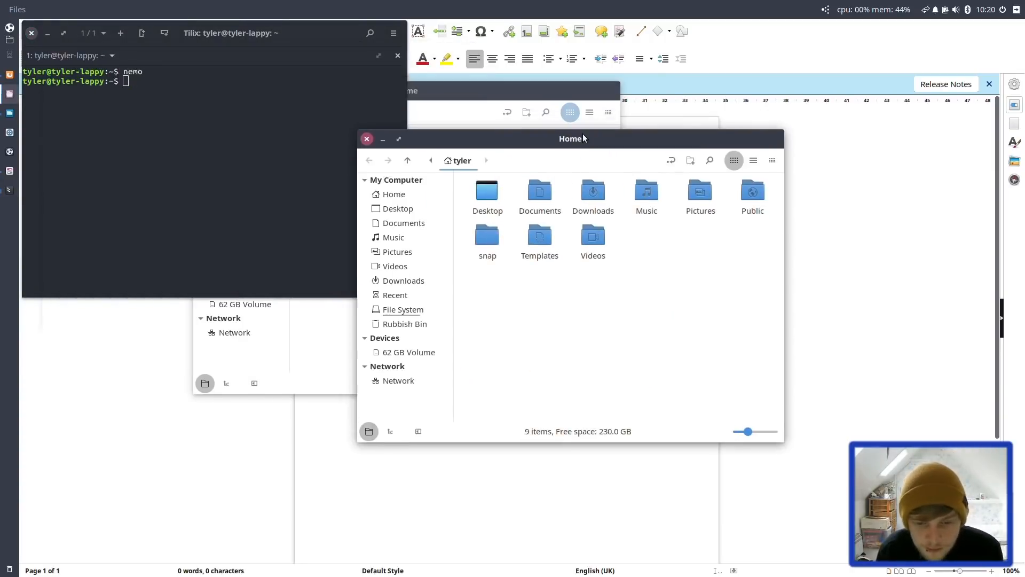
click(365, 139)
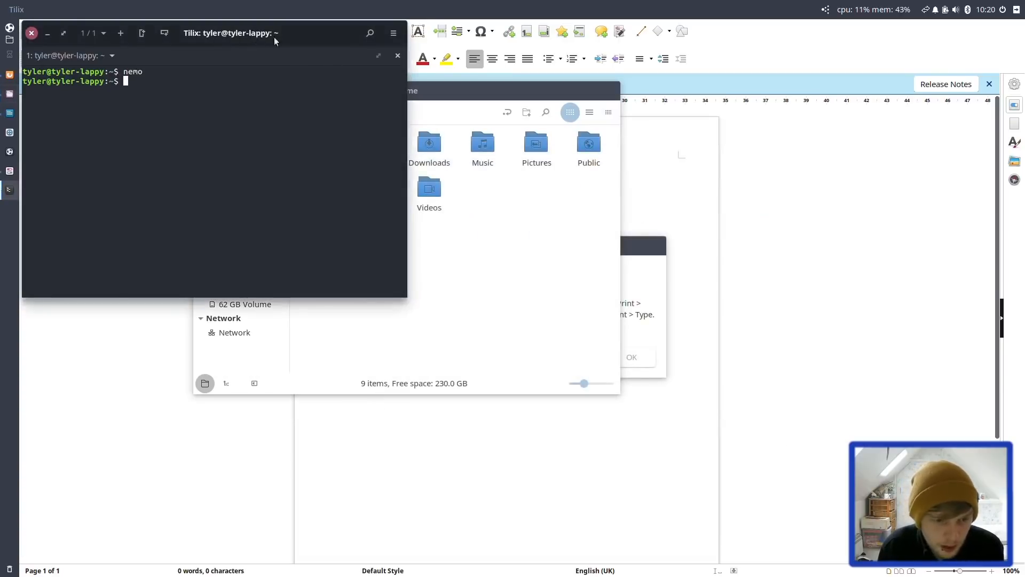
Dismiss LibreOffice Writer's Tip of the Day and minimise Writer
click(949, 37)
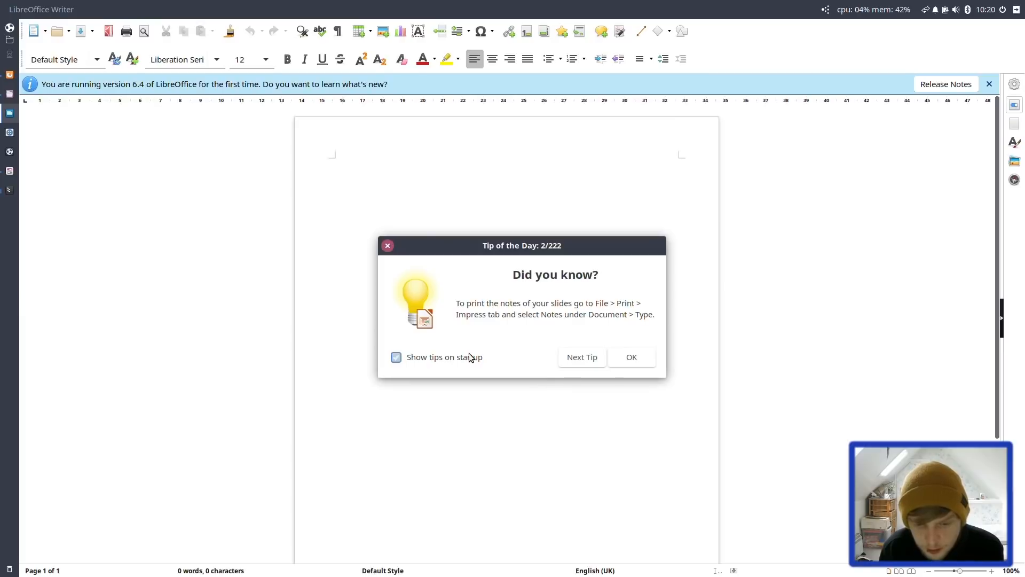
click(629, 358)
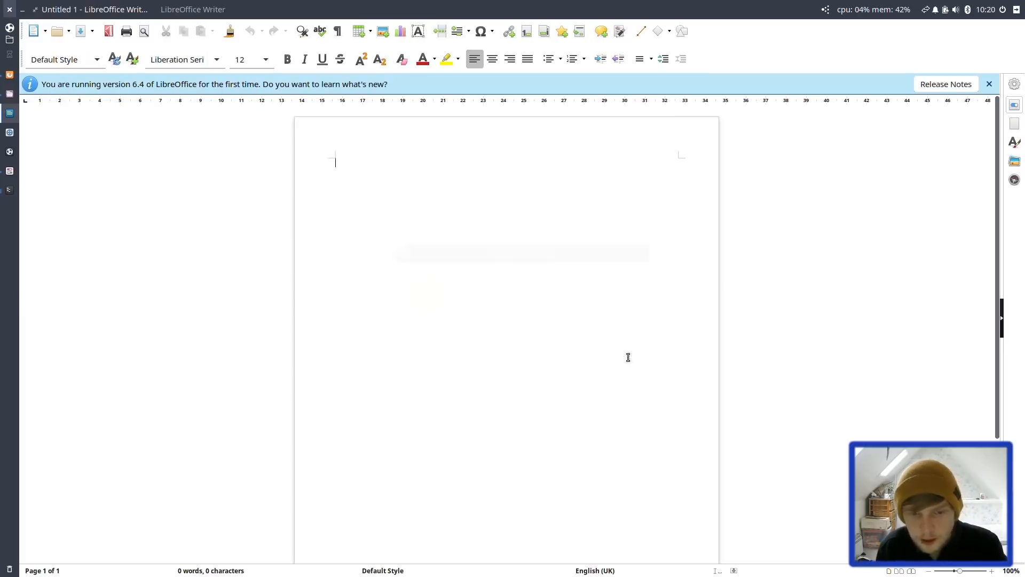
click(21, 10)
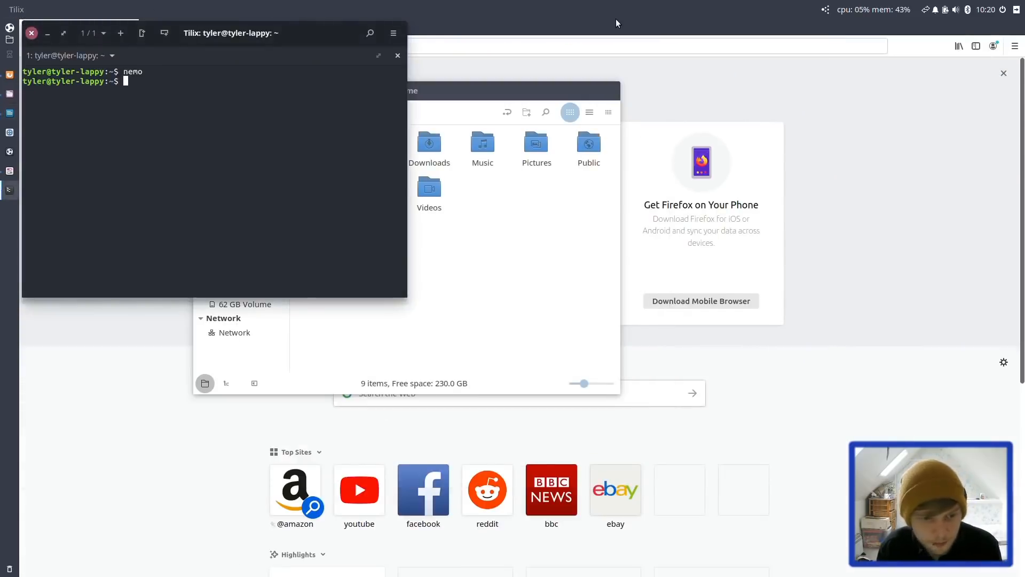
Minimise Firefox and move the newer Tilix terminal towards the middle of the desktop
click(593, 35)
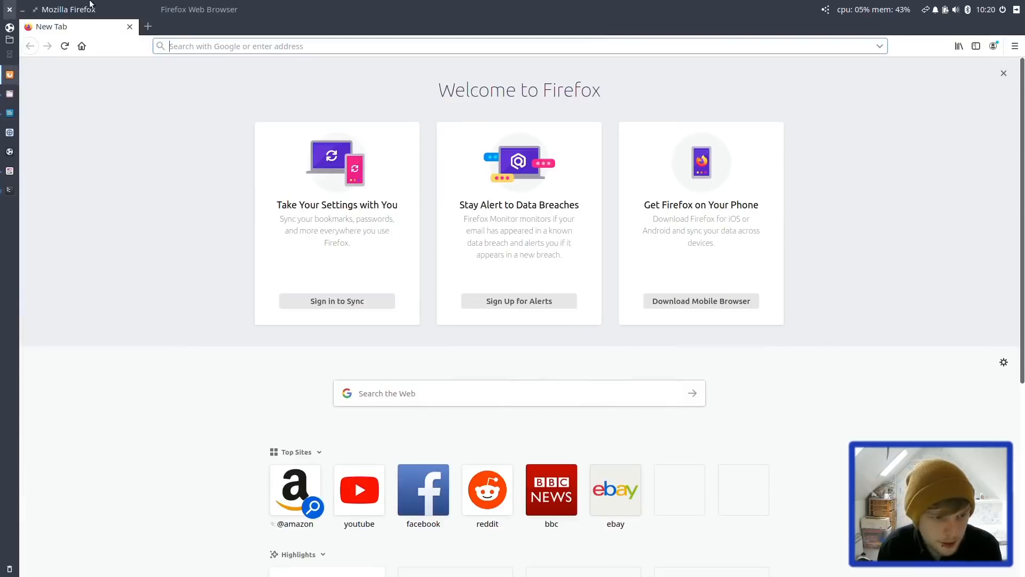
click(22, 15)
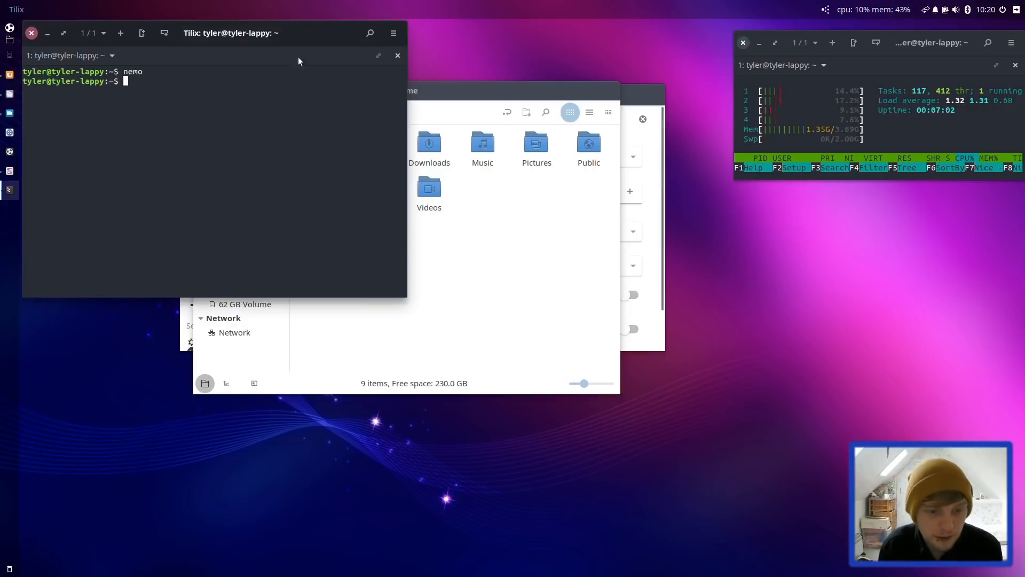
drag(322, 46, 480, 95)
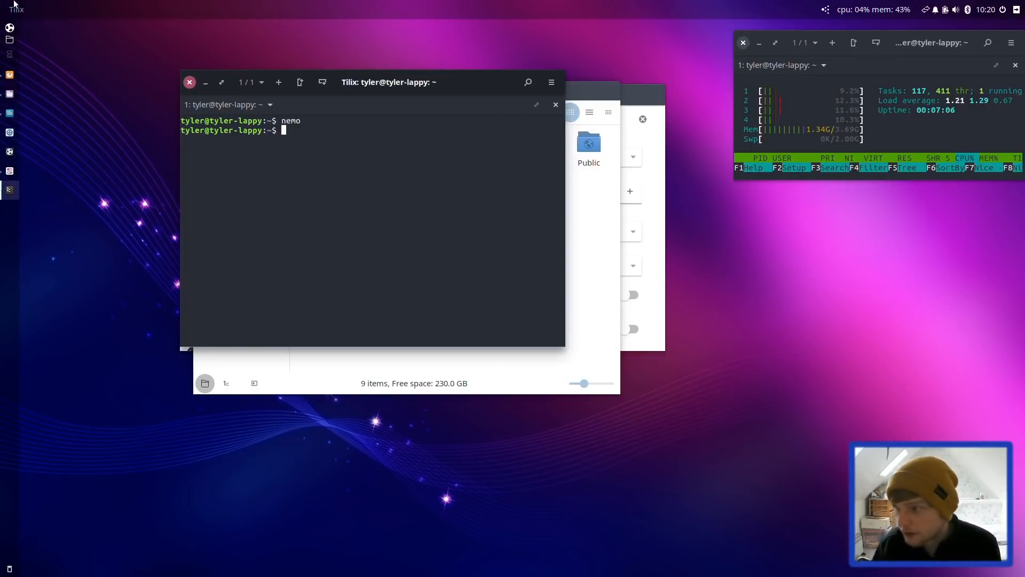
Open the Firmware application and move its window towards the middle of the desktop
click(10, 27)
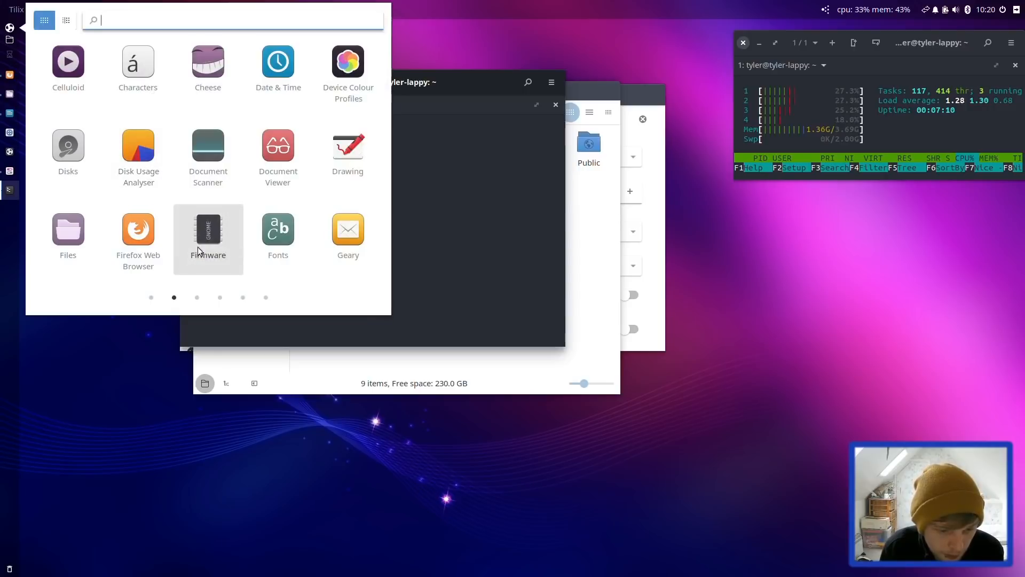
click(214, 244)
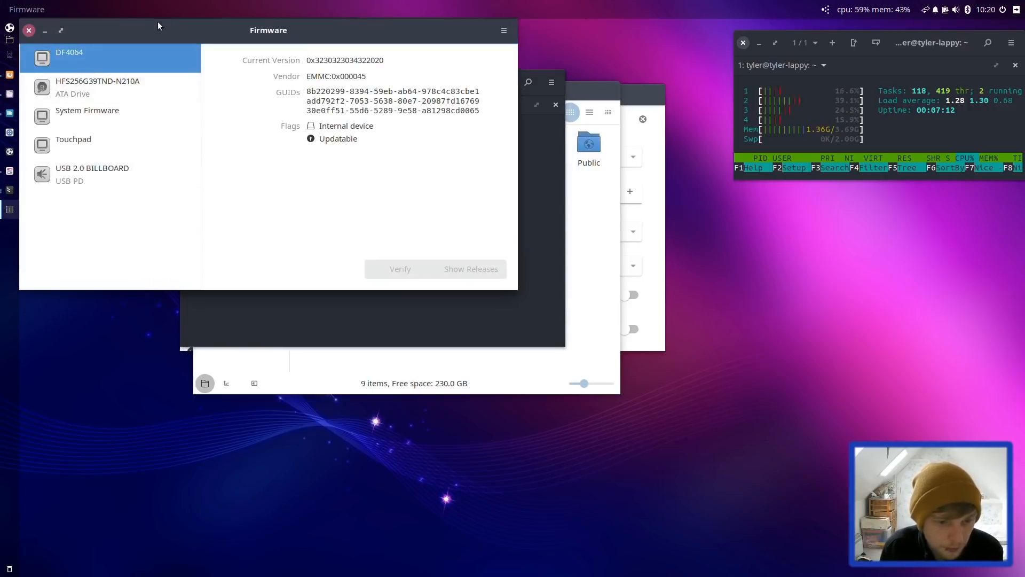
drag(199, 35, 385, 112)
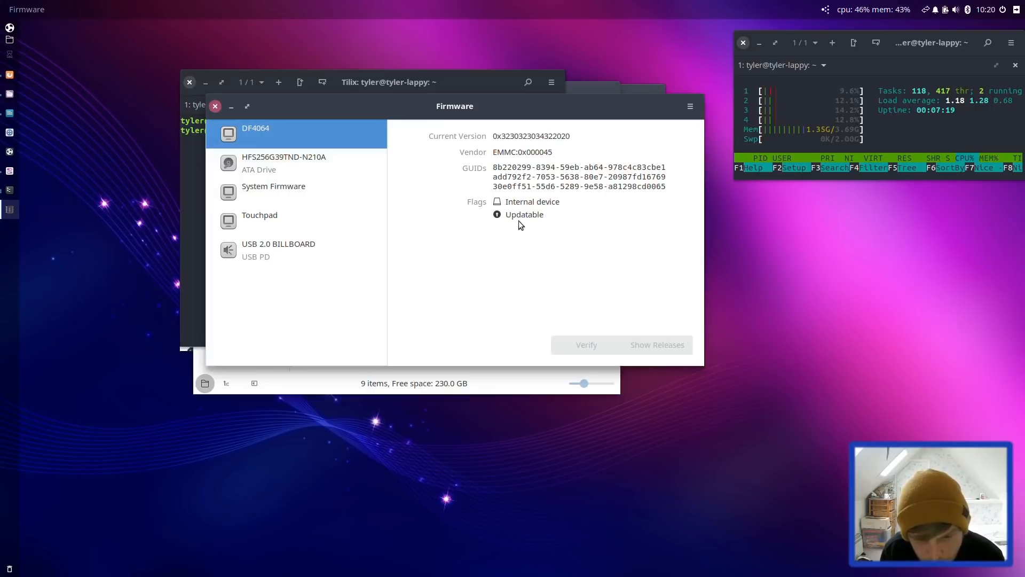
Examine the firmware details of the ATA drive, Touchpad and USB 2.0 BILLBOARD, then close Firmware
click(320, 169)
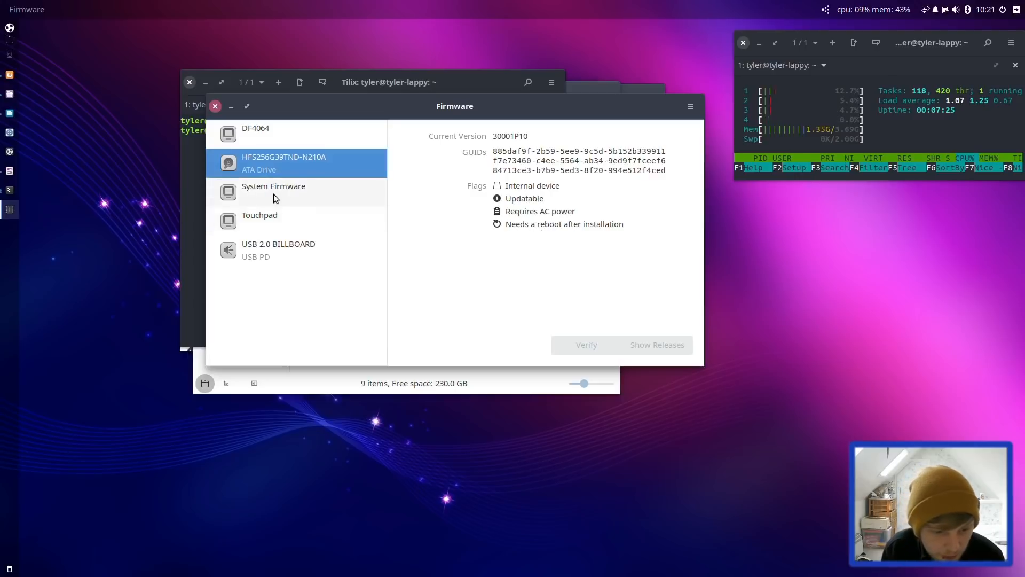
click(282, 230)
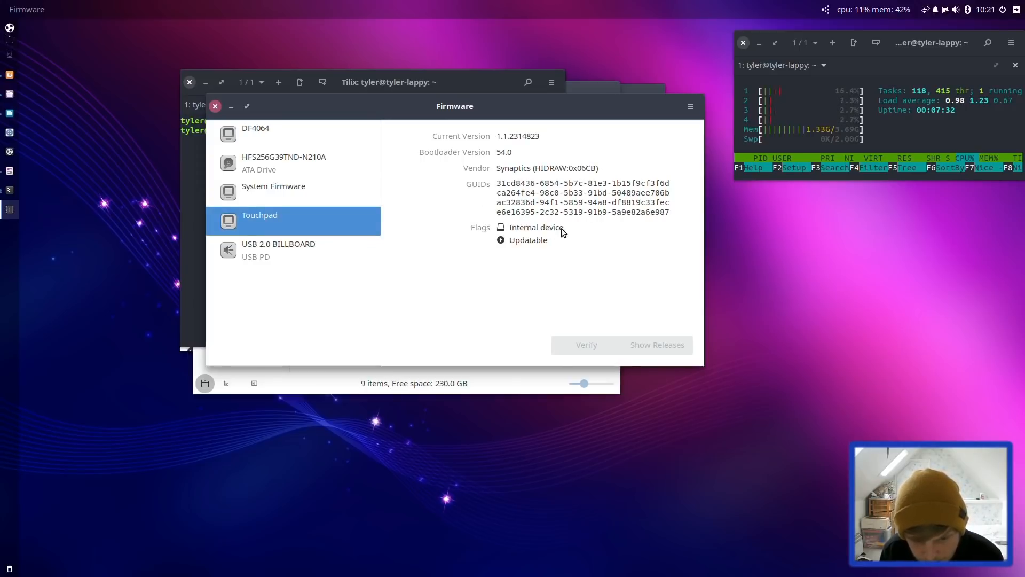
click(287, 258)
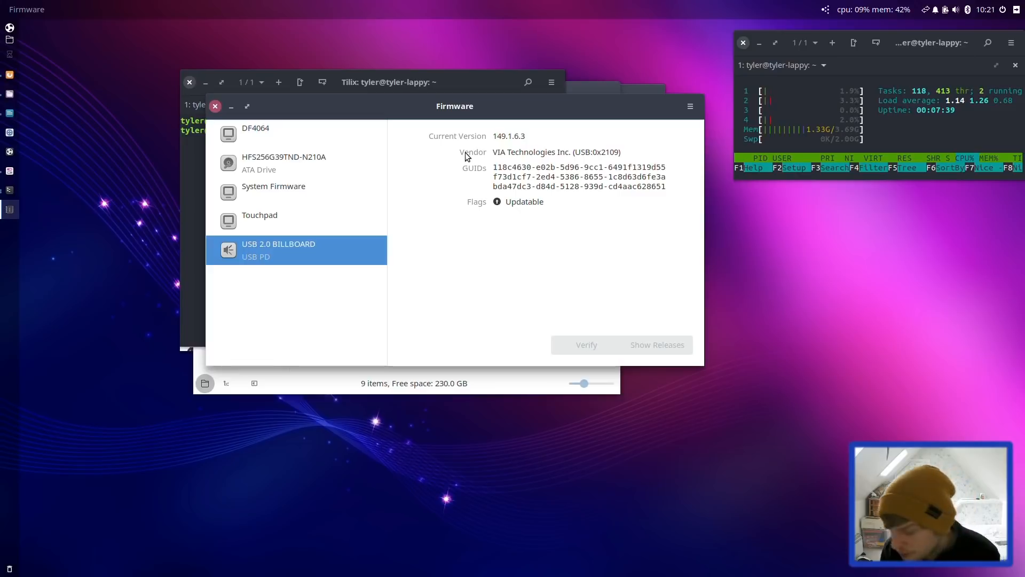
click(281, 221)
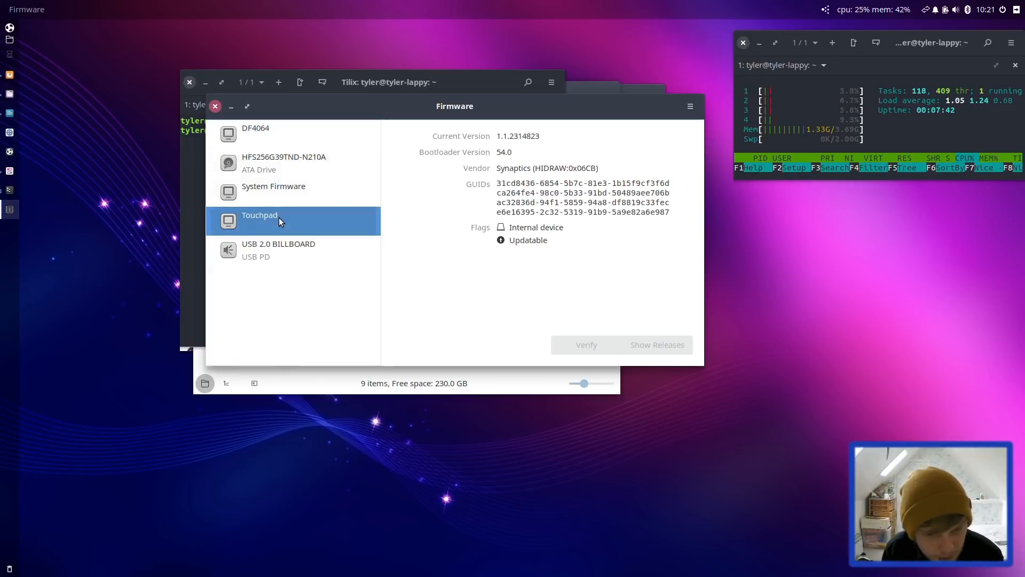
click(214, 106)
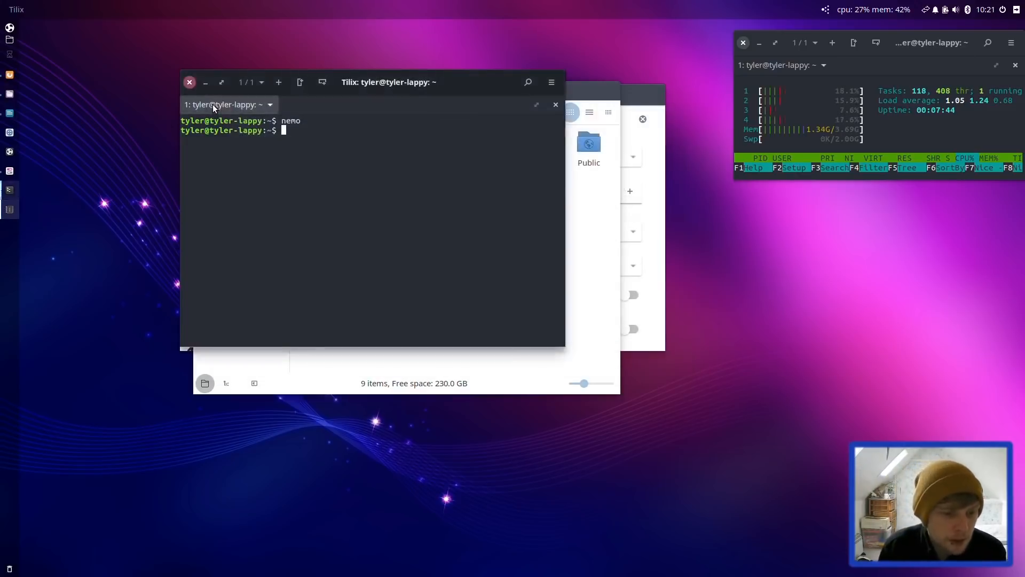
click(15, 8)
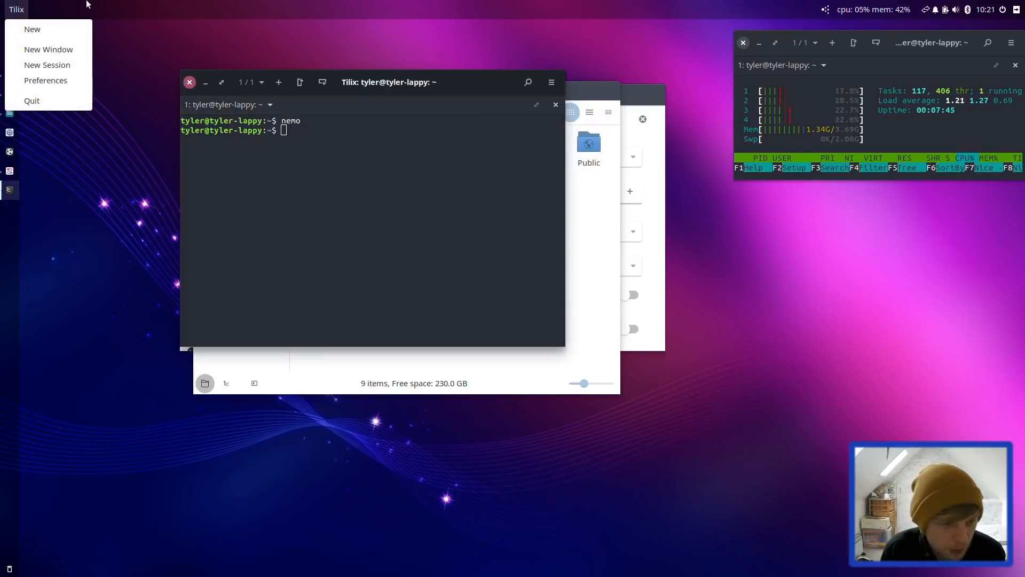
click(88, 4)
Launch the Geary mail client and bring up its e-mail provider selection
click(8, 26)
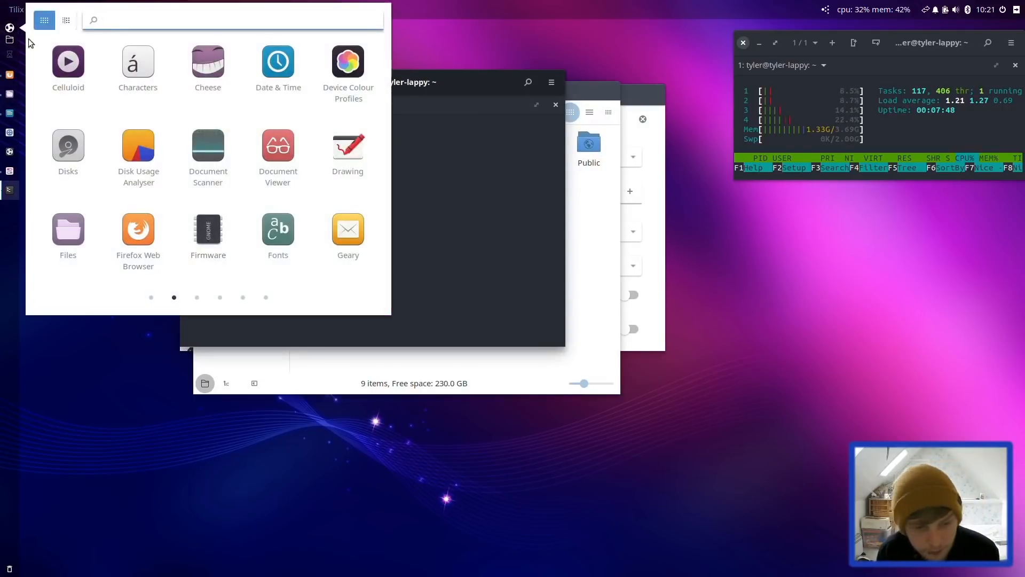
click(340, 239)
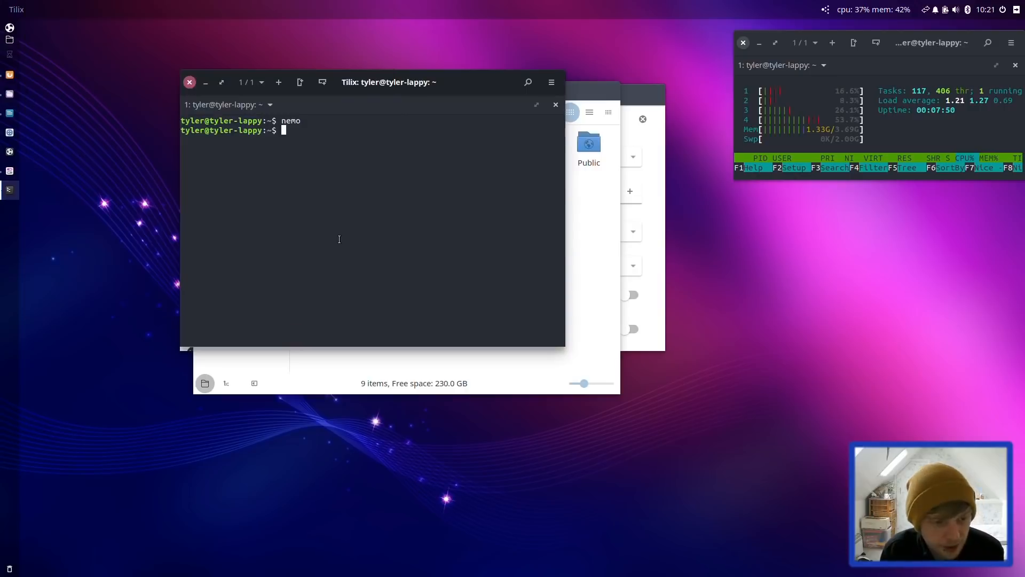
click(10, 28)
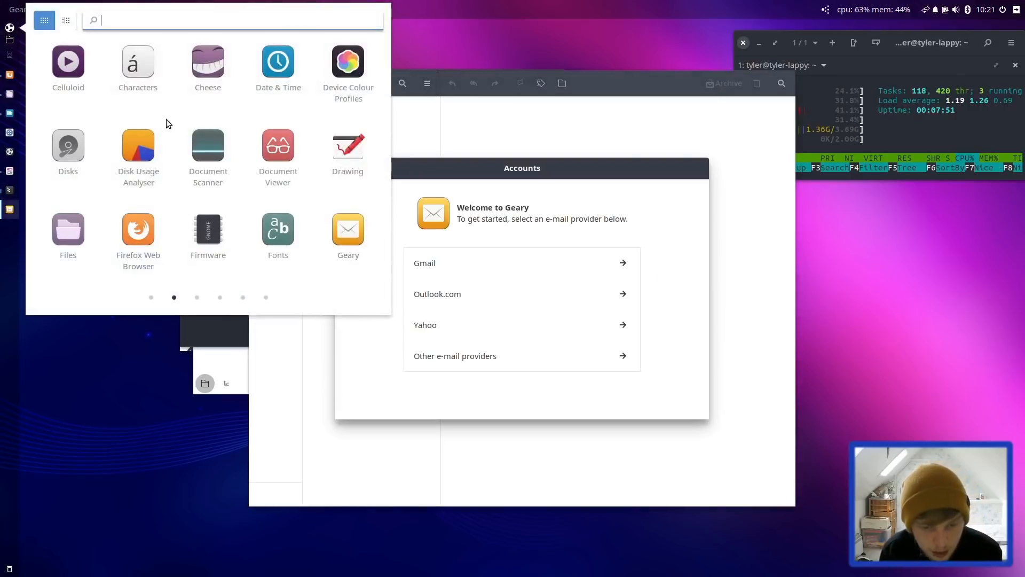
click(561, 299)
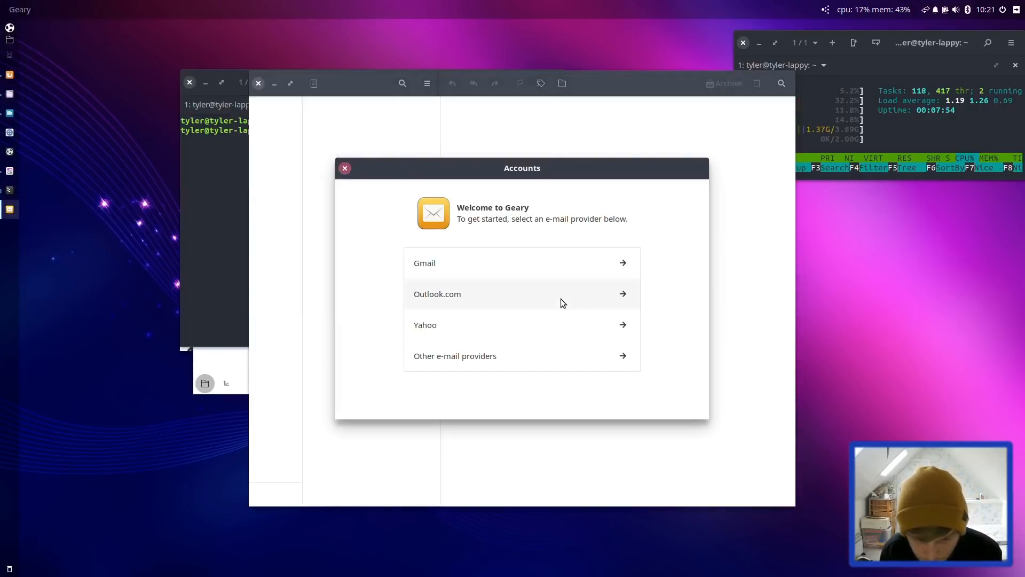
Choose Outlook.com as the e-mail provider in Geary to bring up its account details form
click(532, 294)
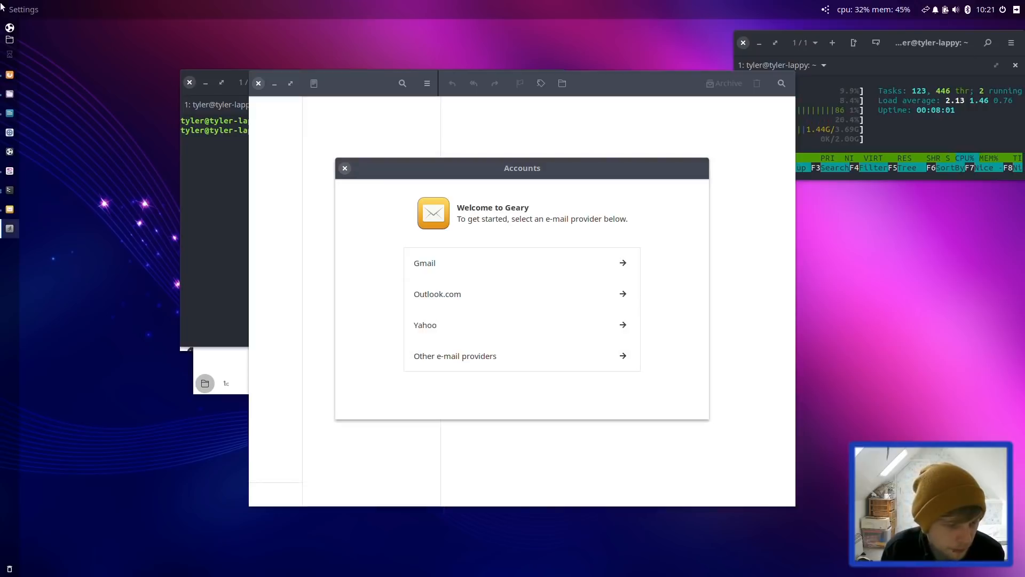
click(10, 29)
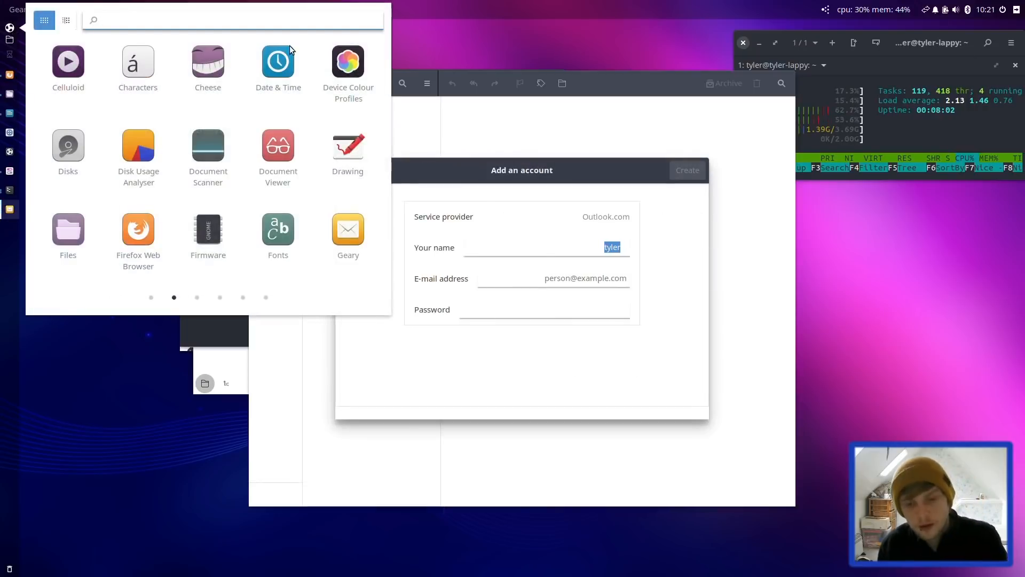
click(612, 163)
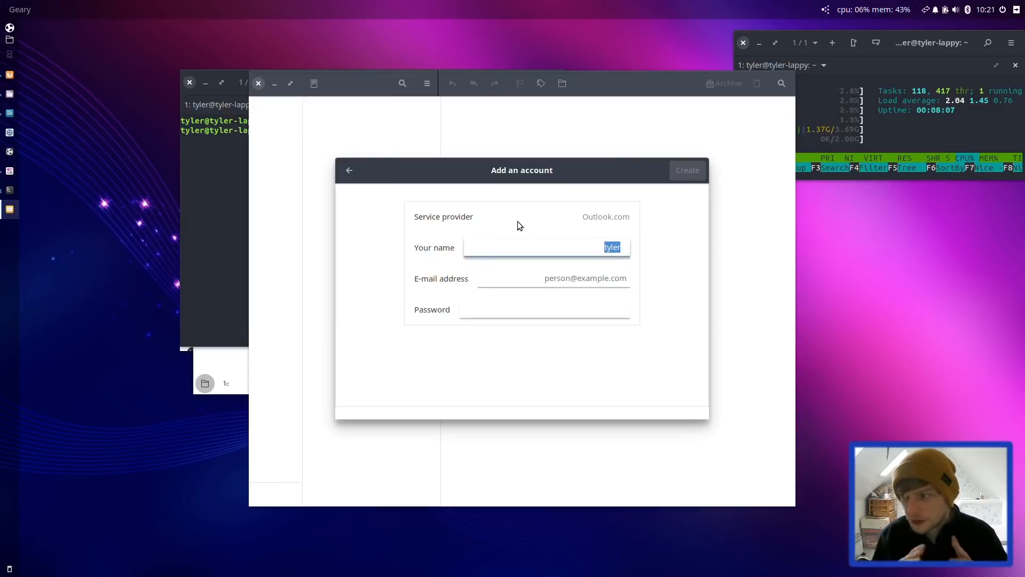
Launch the gThumb Image Viewer from the application list
click(10, 28)
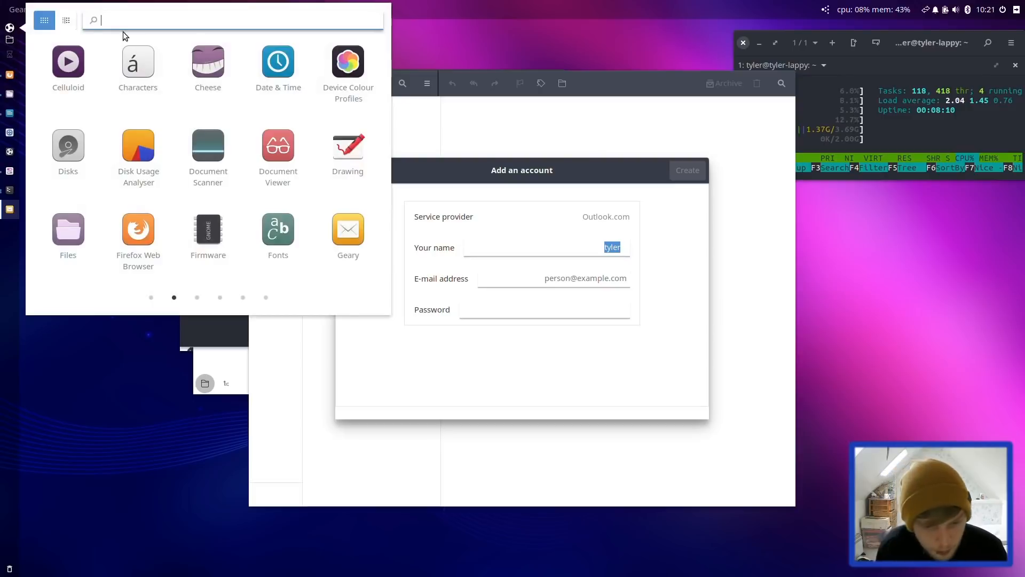
click(198, 298)
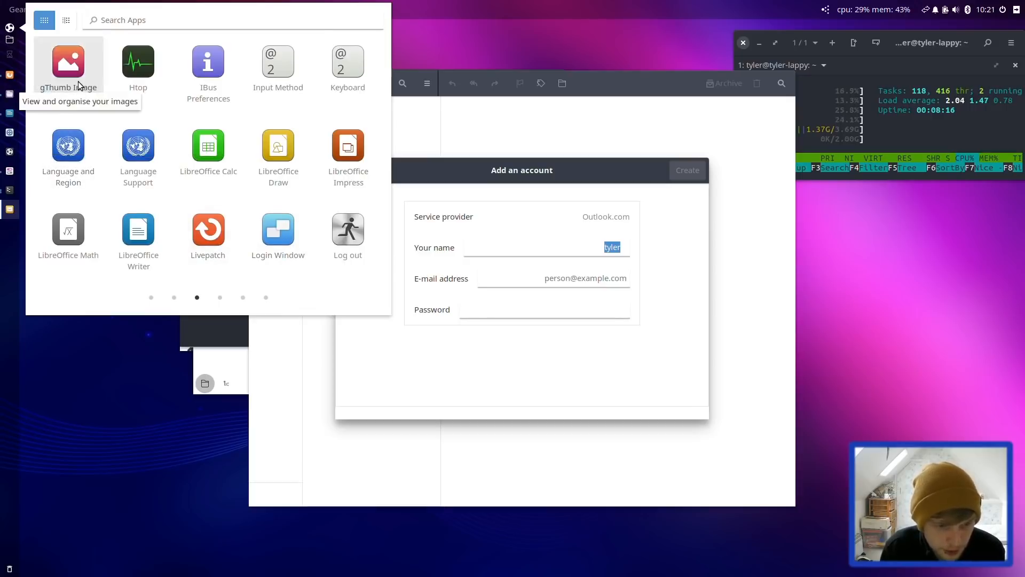
click(24, 6)
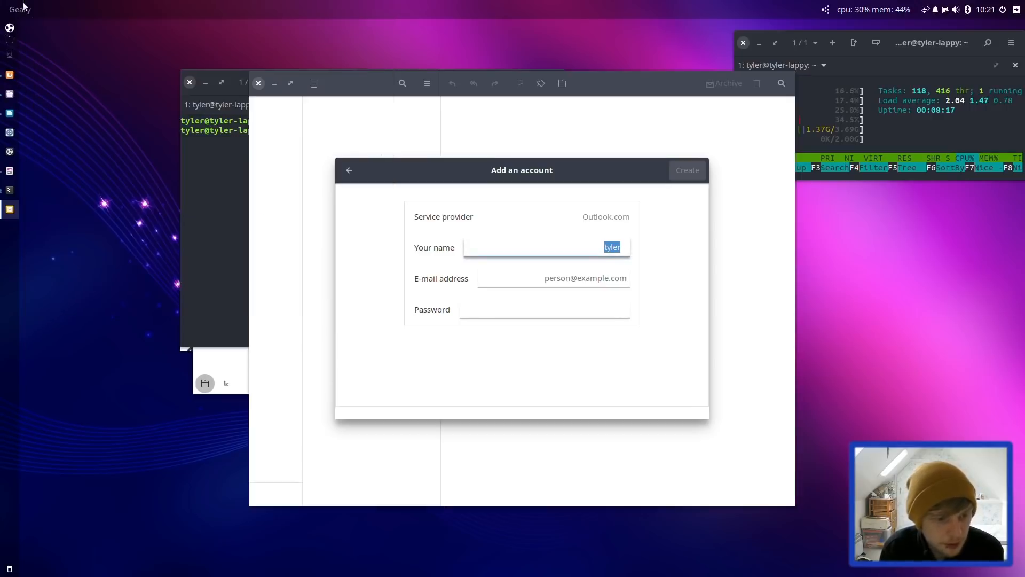
Open the Software application, dismiss its welcome message and move its window towards the middle of the desktop
click(10, 27)
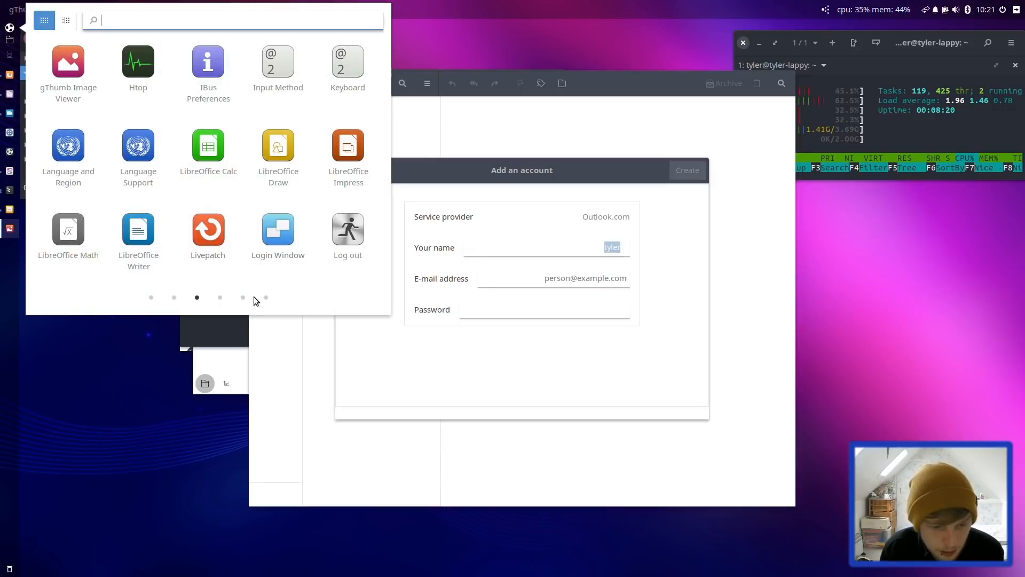
scroll(241, 298, down, 1)
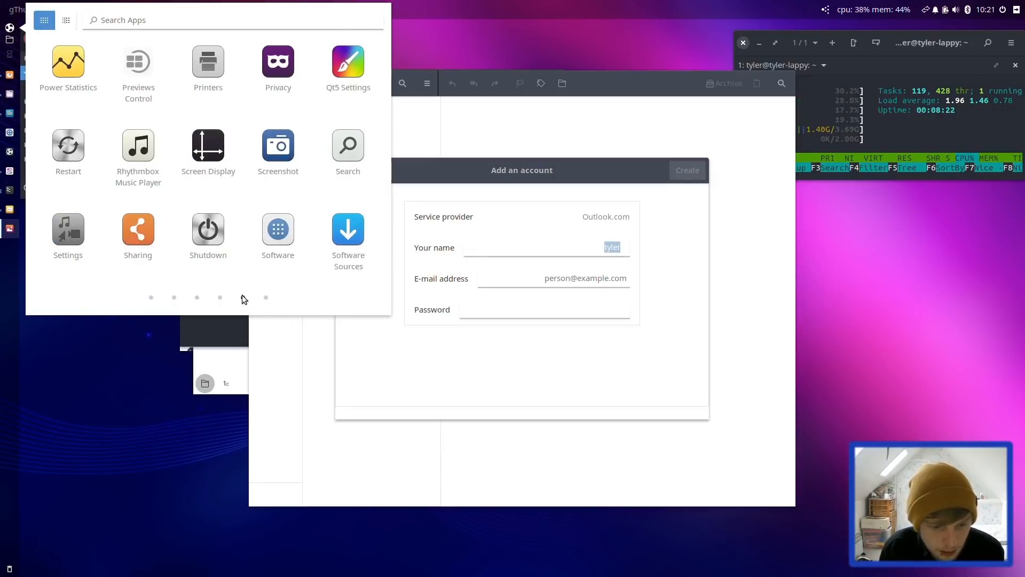
click(279, 240)
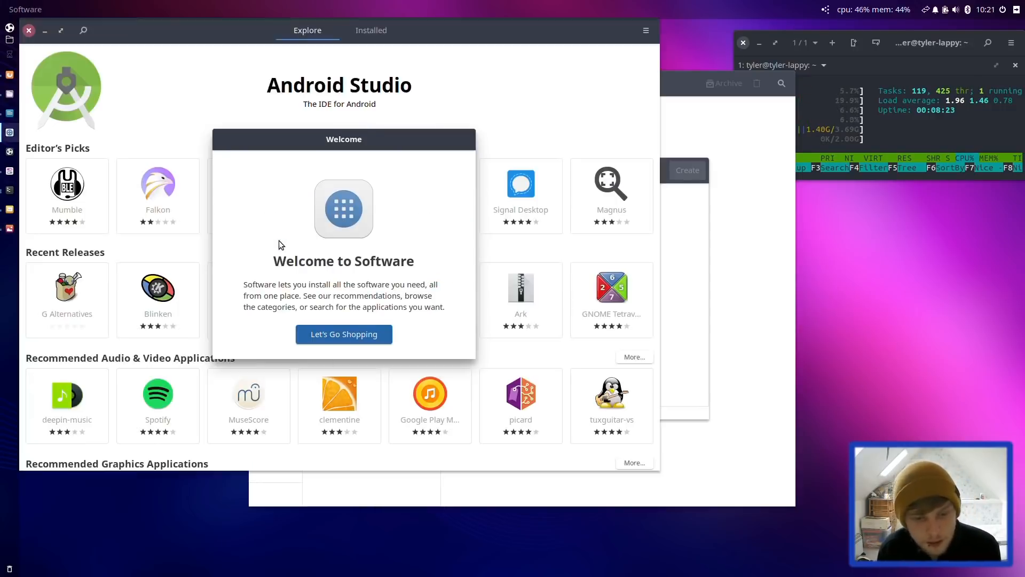
click(339, 335)
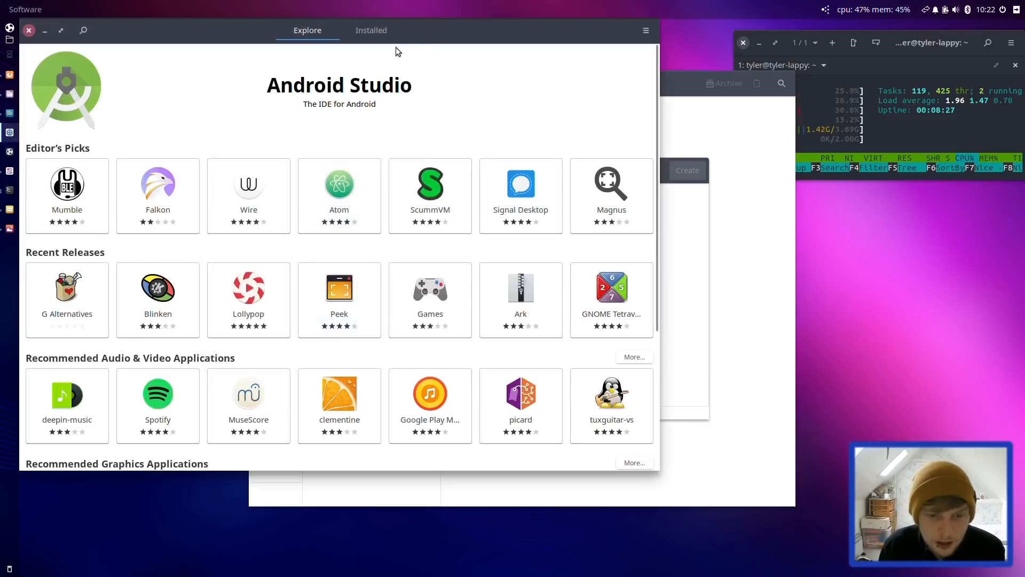
drag(468, 25, 642, 58)
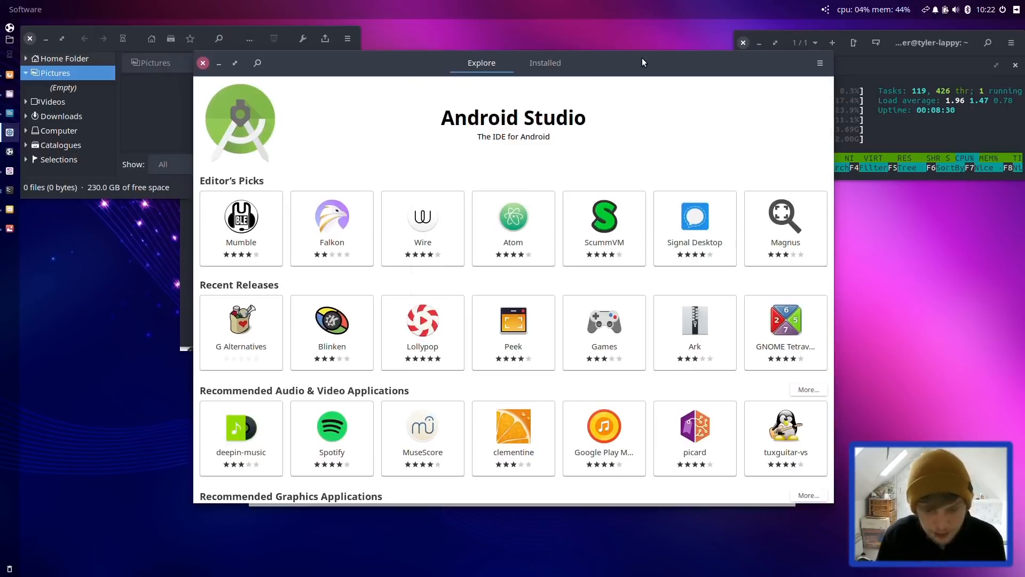
Run flatpak in a new terminal to check whether the command is available
key(ctrl+alt+t)
text(flatpak)
key(Return)
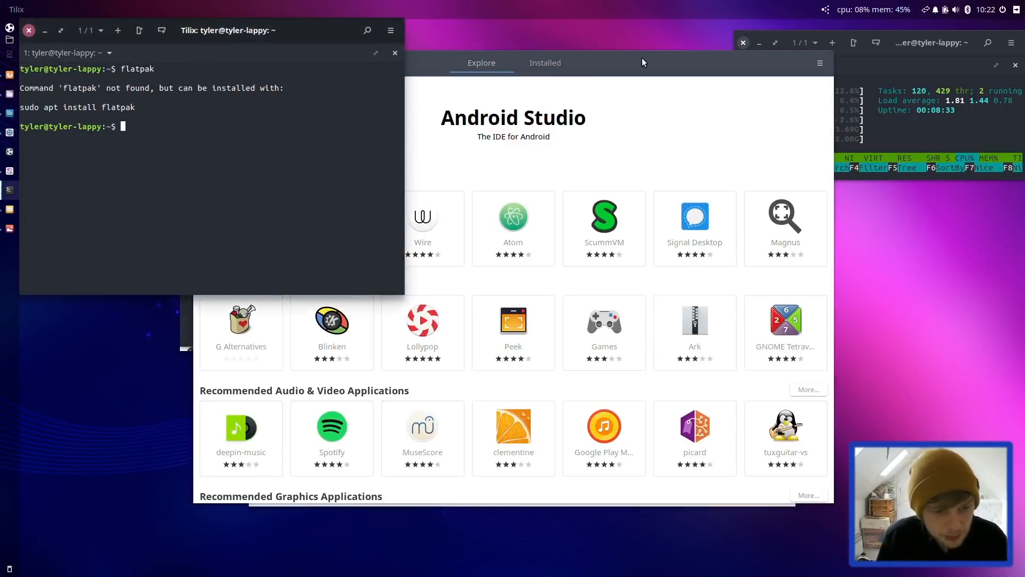
Find and launch Budgie Welcome, and move its window up over the Tilix and Software windows
key(super)
text(welcome)
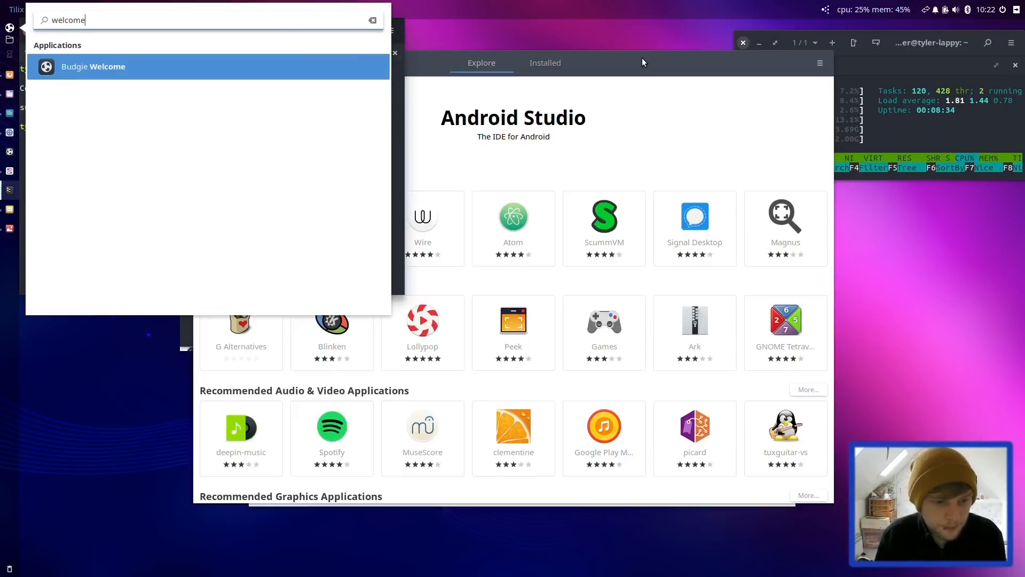
key(Return)
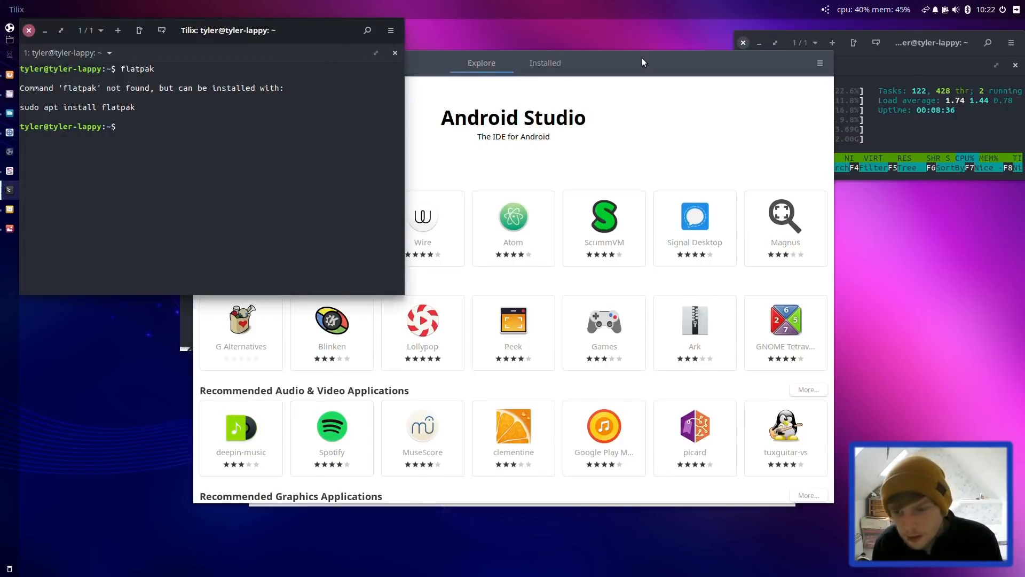
click(938, 34)
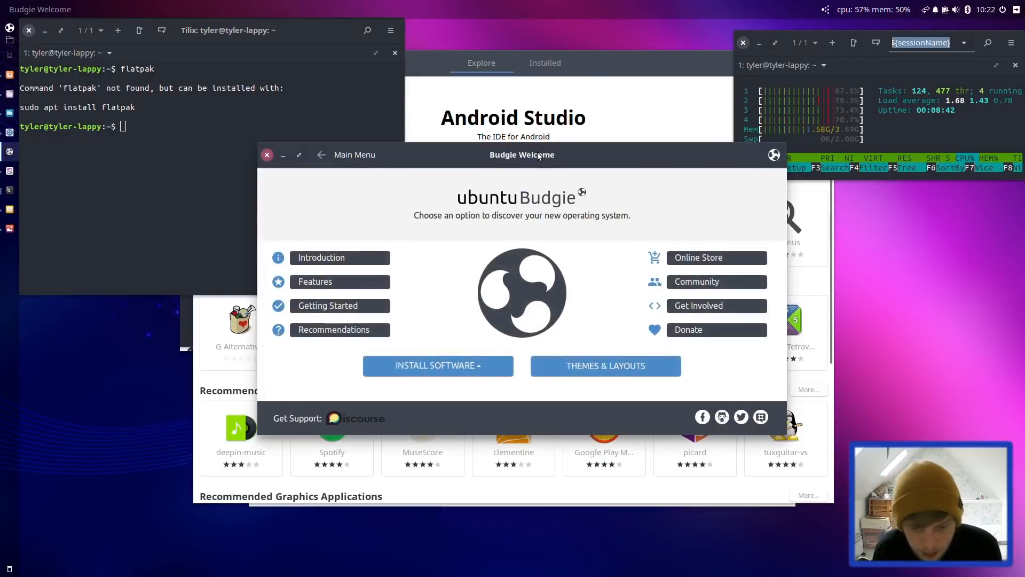
drag(537, 146, 435, 121)
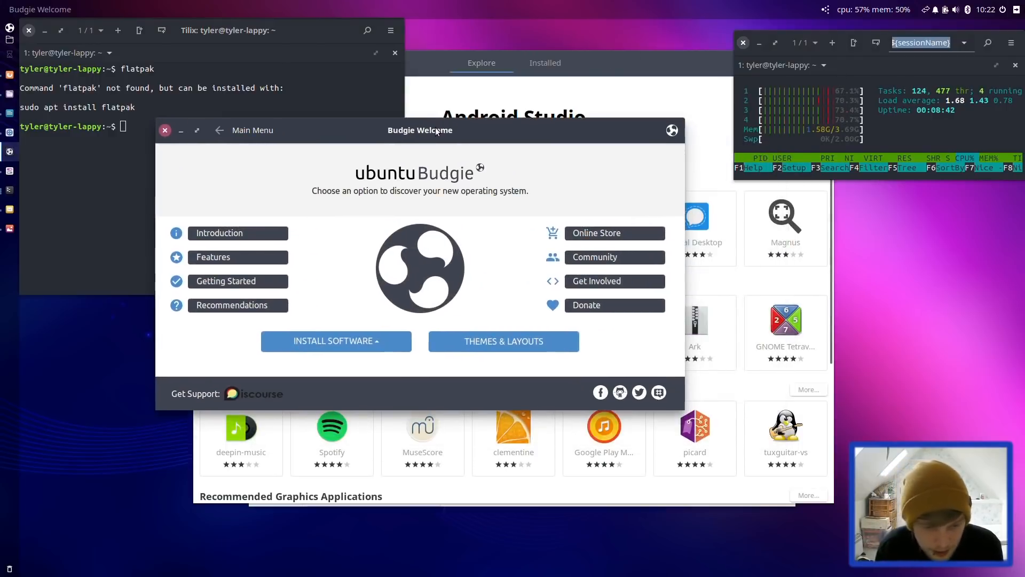
Open Budgie Welcome's Flatpak Apps software source in Firefox and reposition the Flathub browser window
click(332, 339)
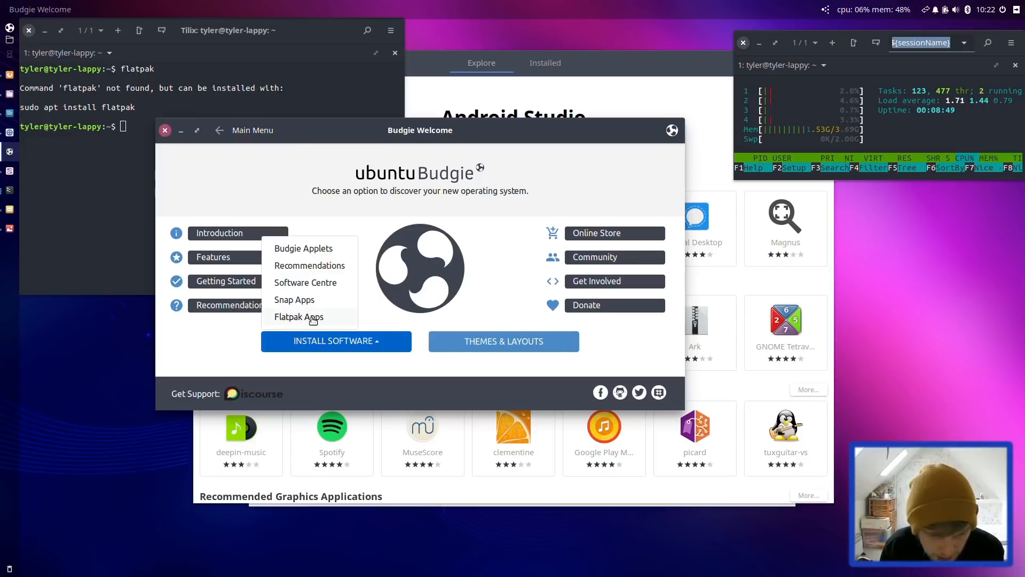
click(313, 319)
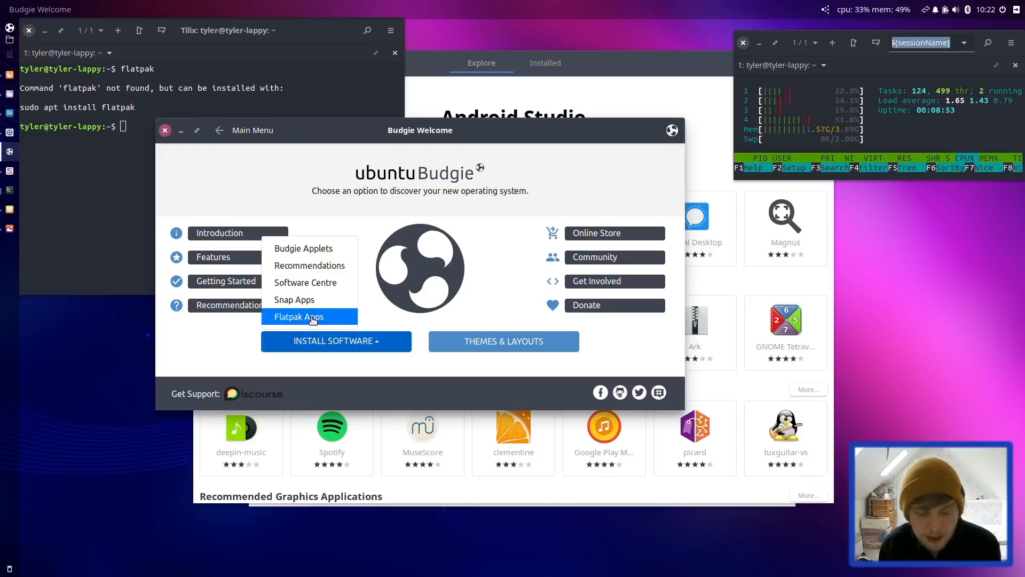
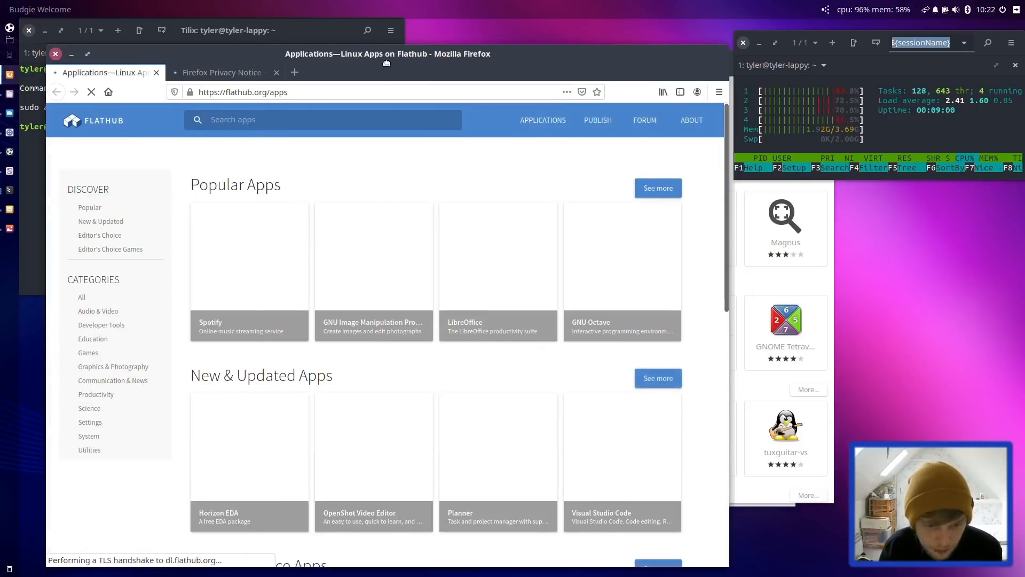
drag(387, 63, 406, 48)
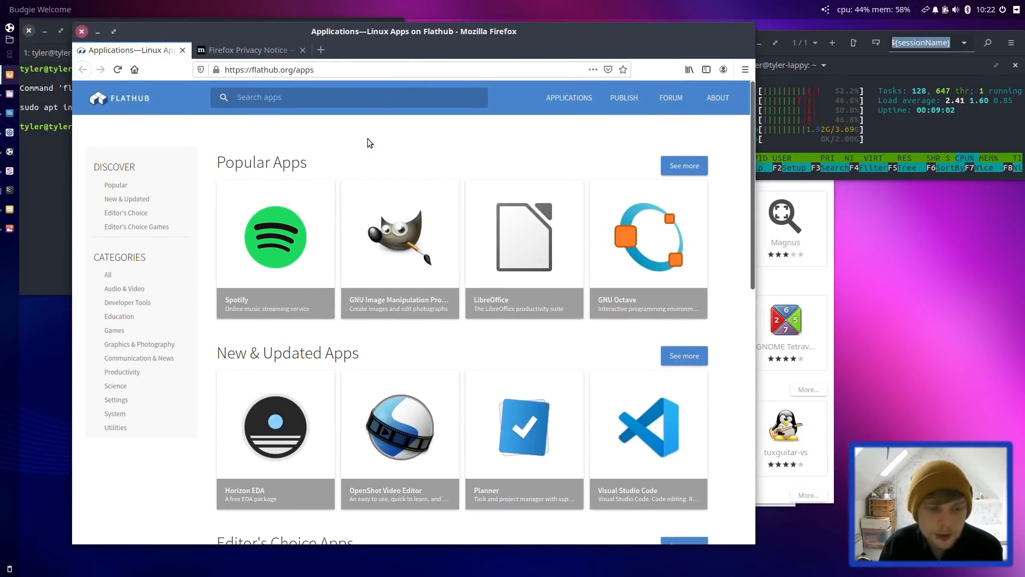
click(51, 167)
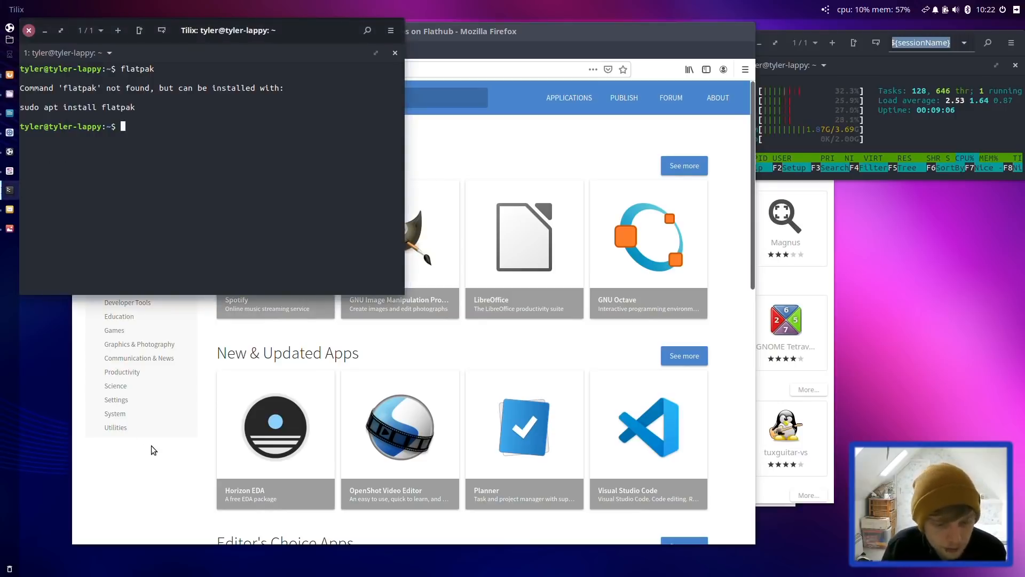
click(174, 484)
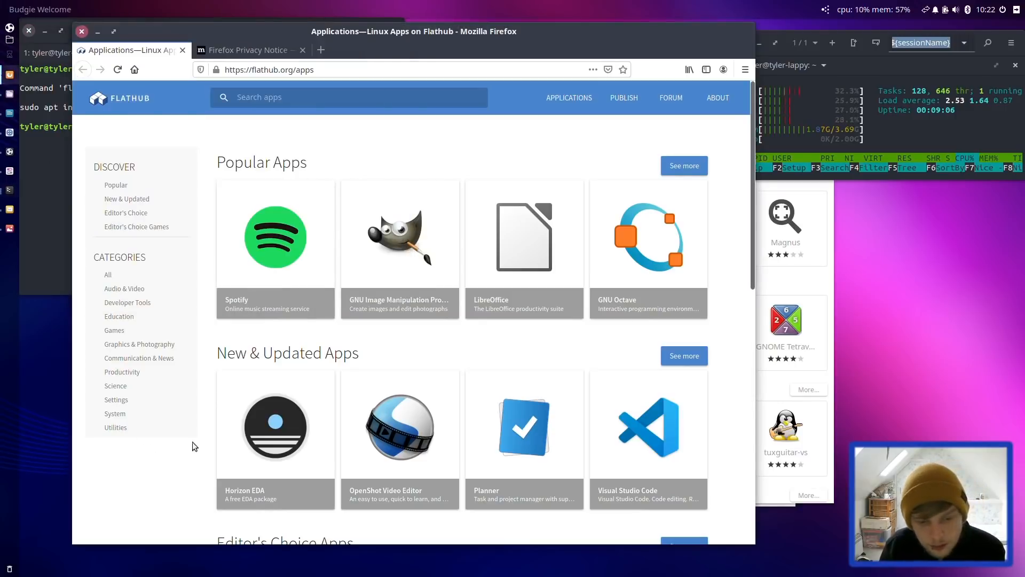
Try to install Spotify from its Flathub page by opening com.spotify.Client.flatpakref with Software Install, and dismiss the resulting notice
click(297, 282)
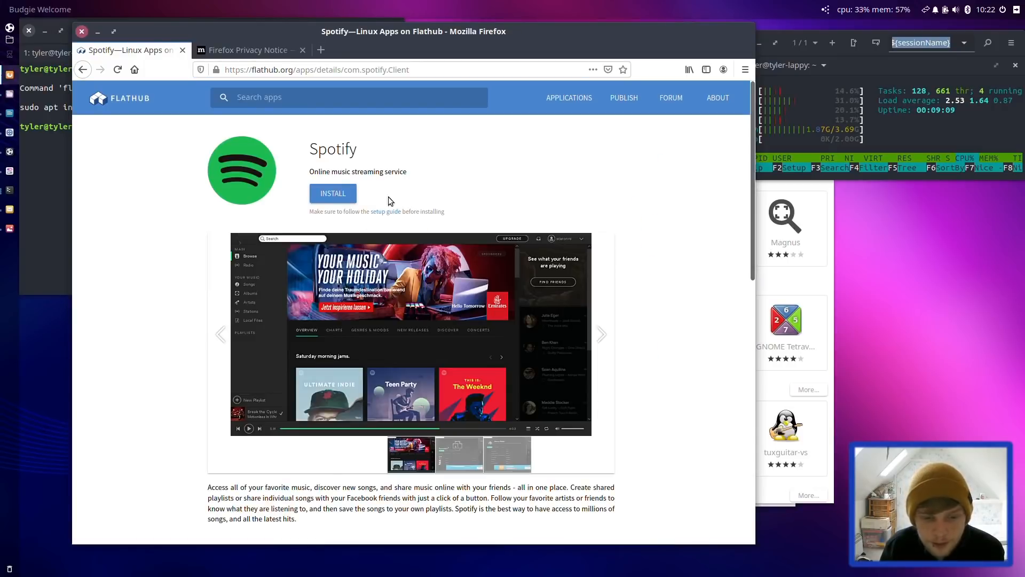
click(339, 197)
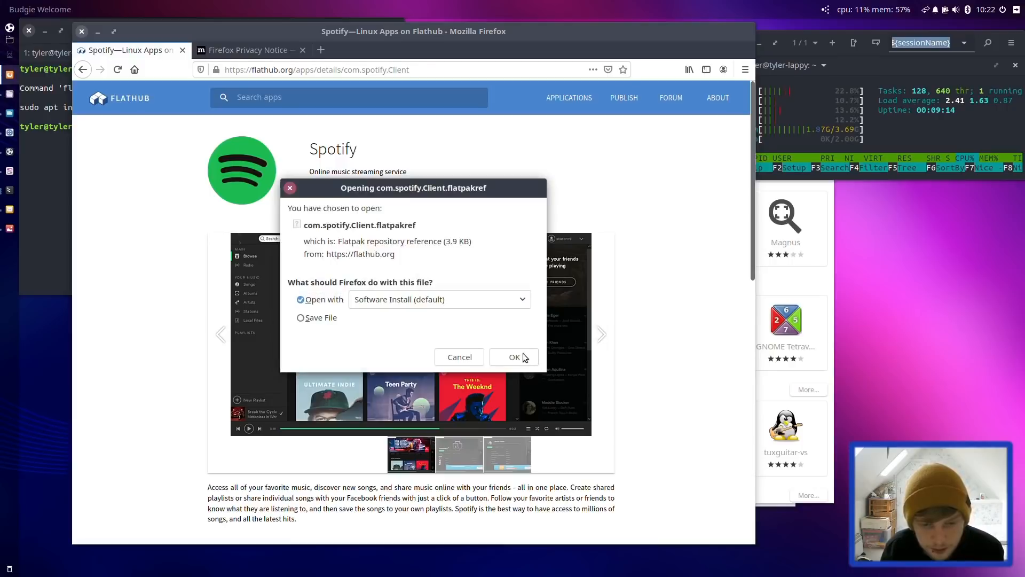
click(523, 357)
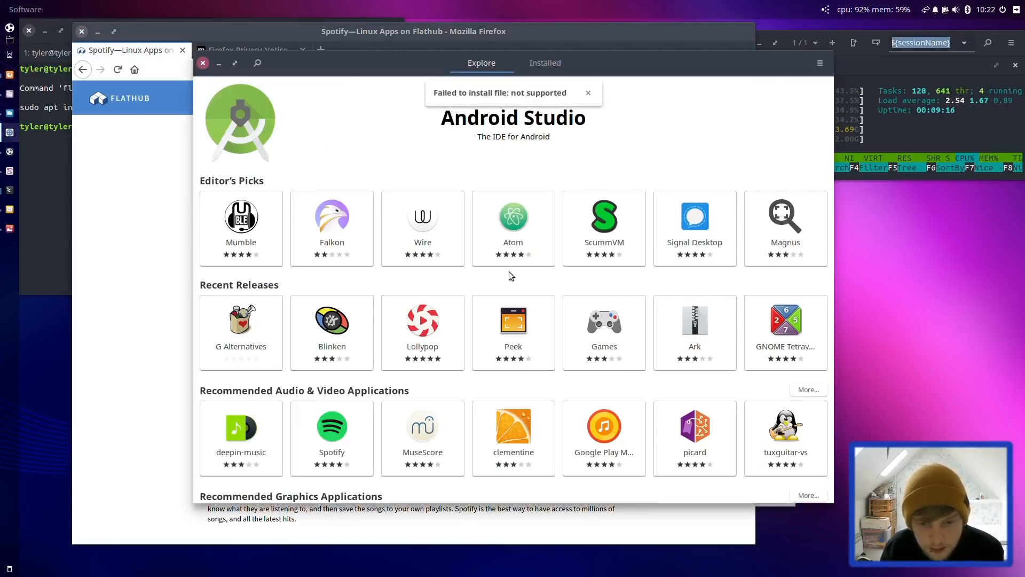
click(586, 93)
Install Flatpak in the terminal with sudo apt install flatpak -y, entering the account password for authorisation
click(61, 165)
text(sudo)
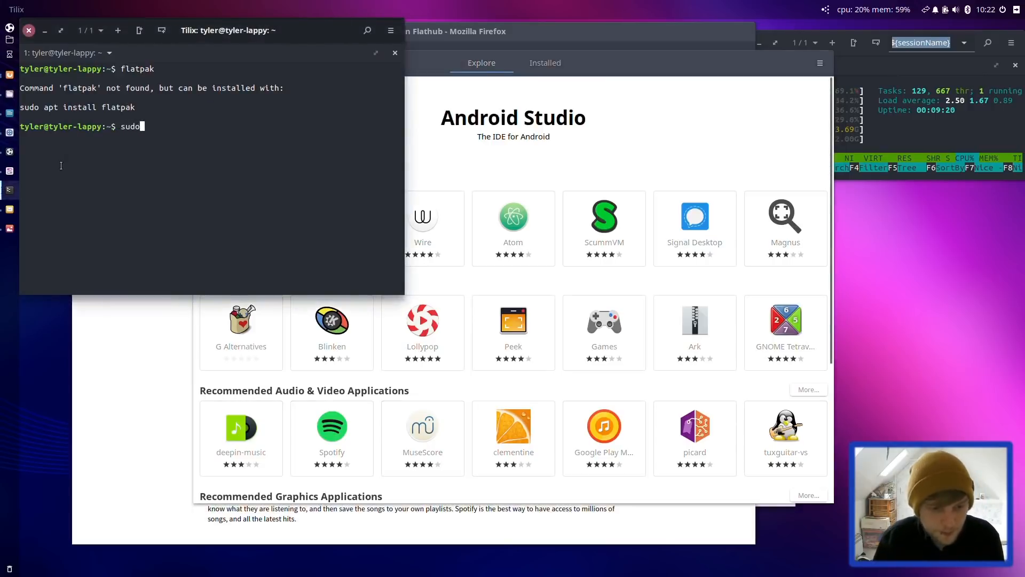
text( apt install flatpak )
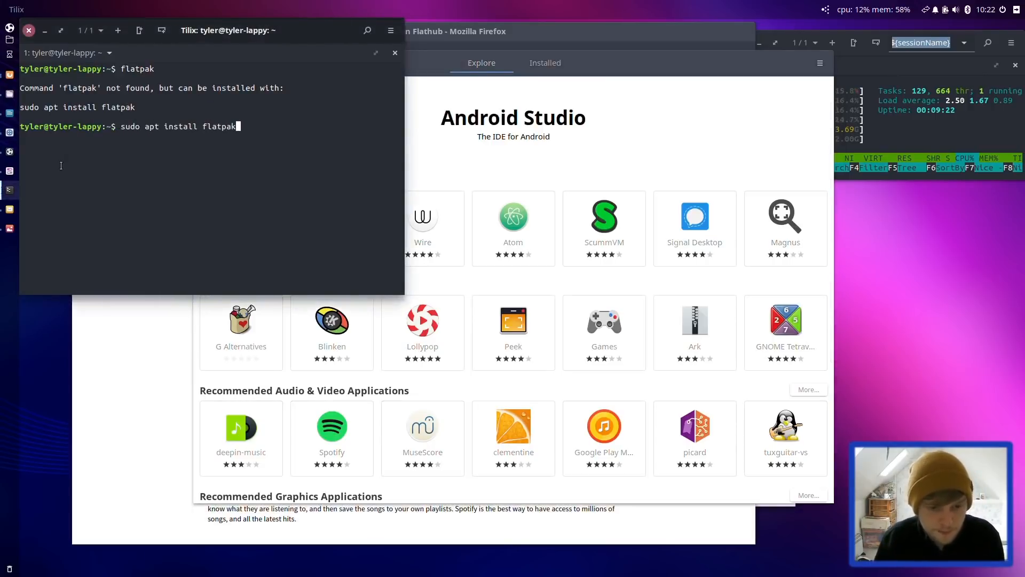
text(-y)
key(Return)
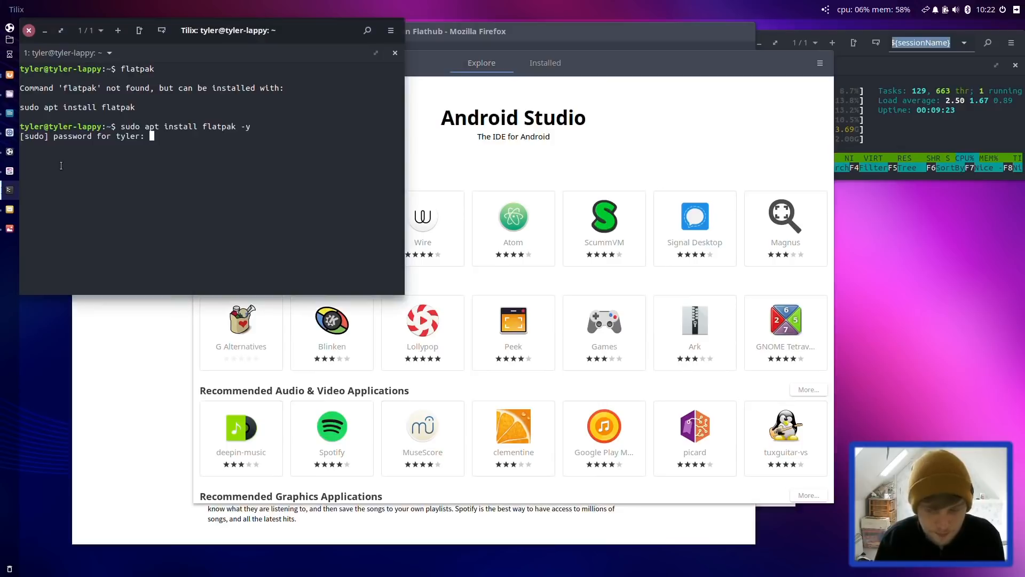
key(Return)
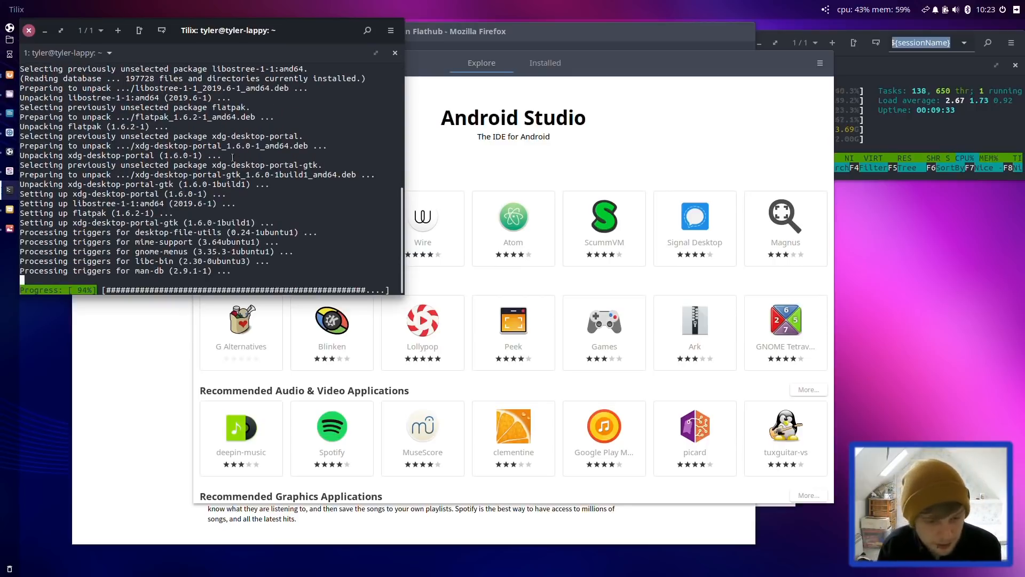
Retry the Spotify installation from Flathub in Firefox with Software Install, and return to the Spotify page
click(610, 133)
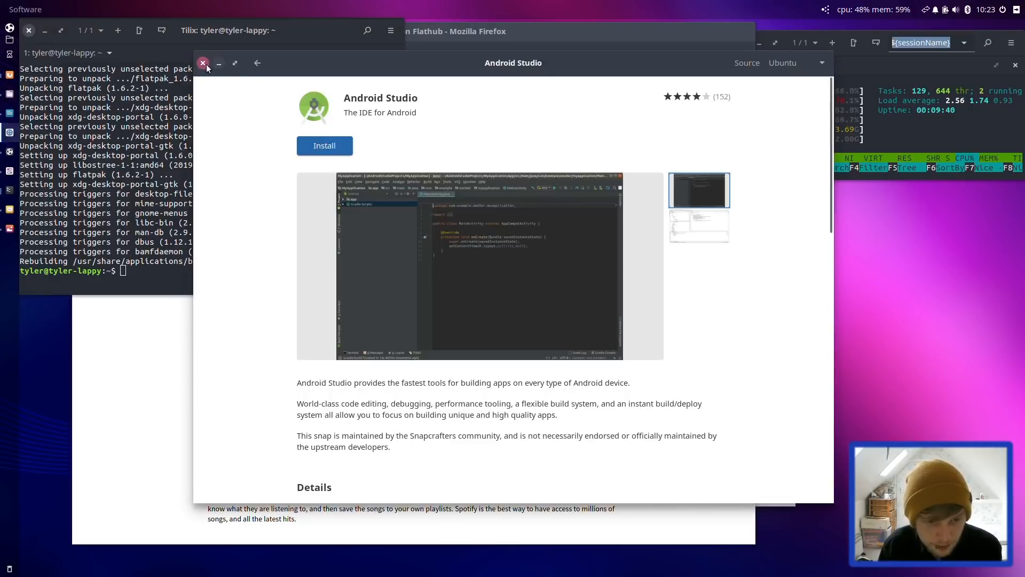
click(619, 31)
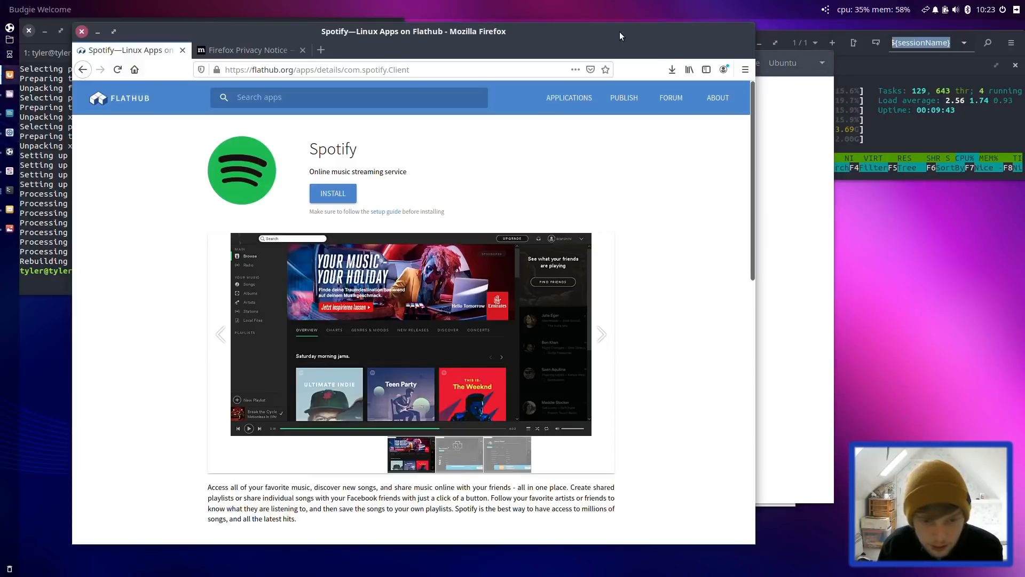
click(334, 196)
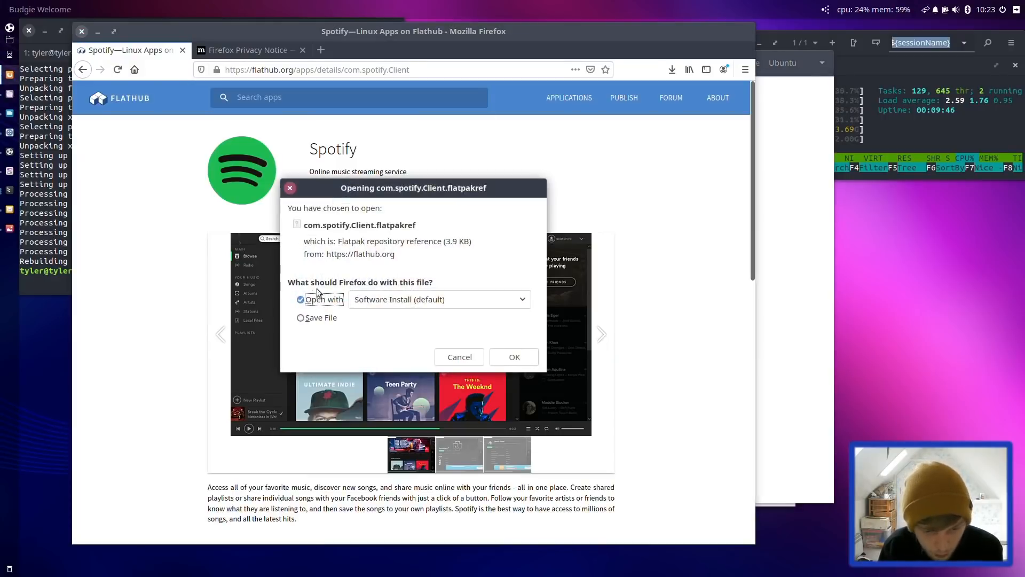
click(517, 357)
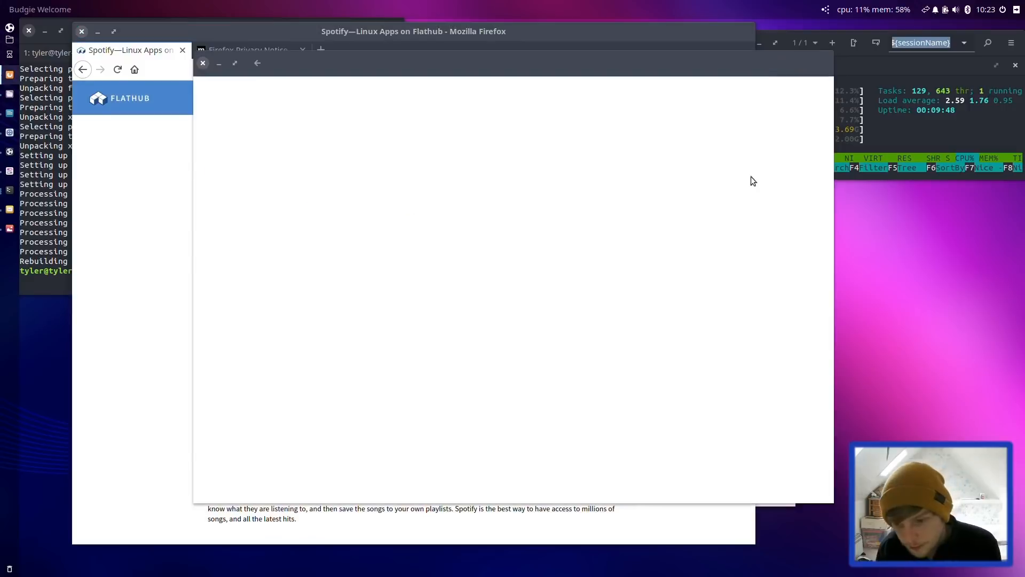
click(819, 144)
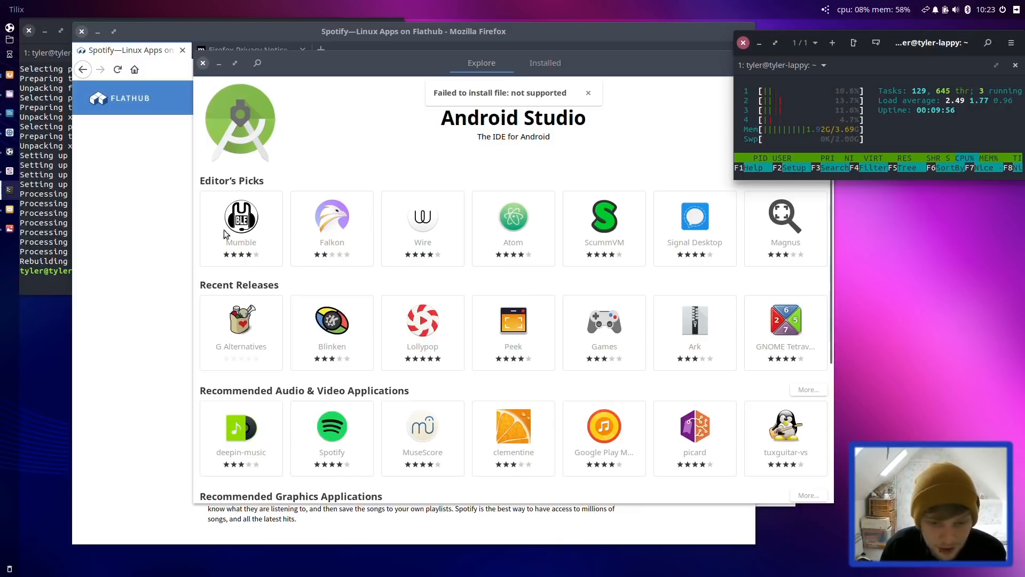
click(121, 248)
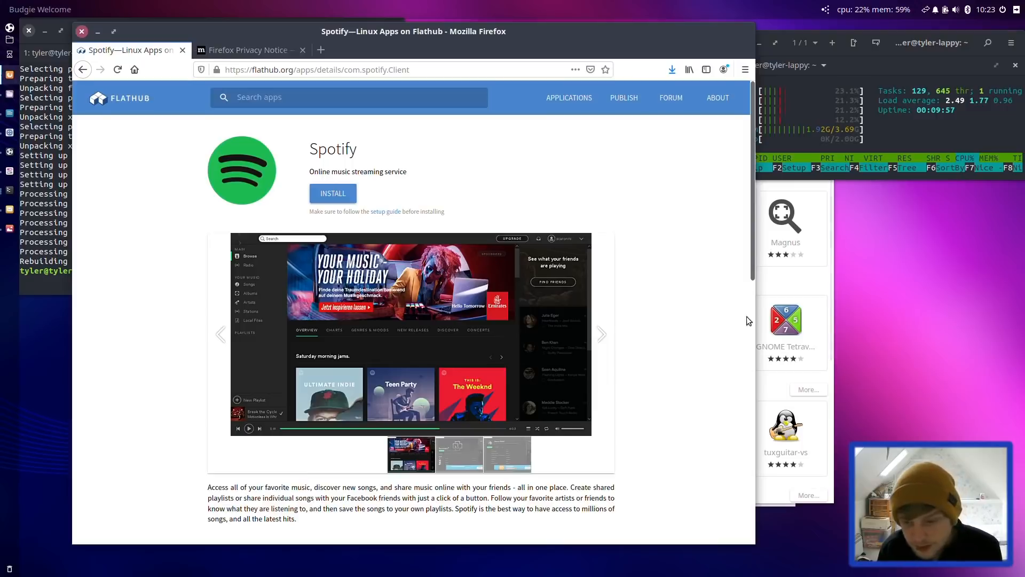
Restart the computer by running reboot in a new terminal
click(820, 278)
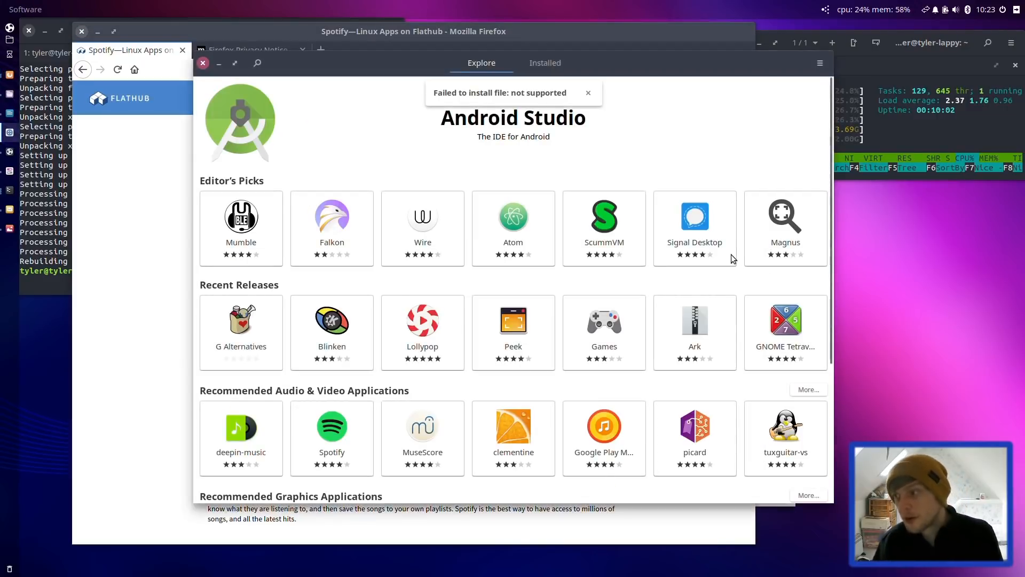
key(ctrl+alt+t)
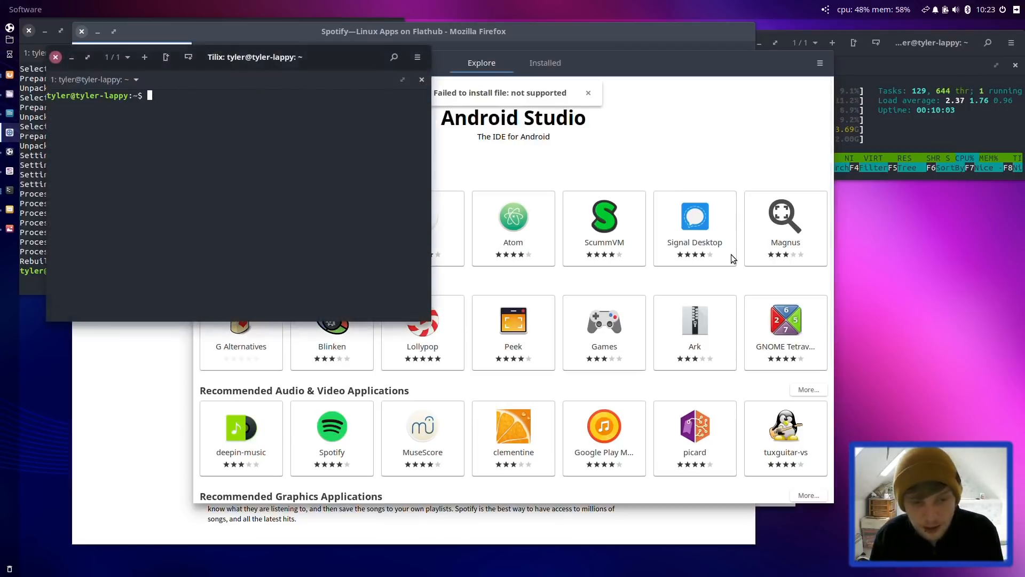
text(rebooo)
key(BackSpace)
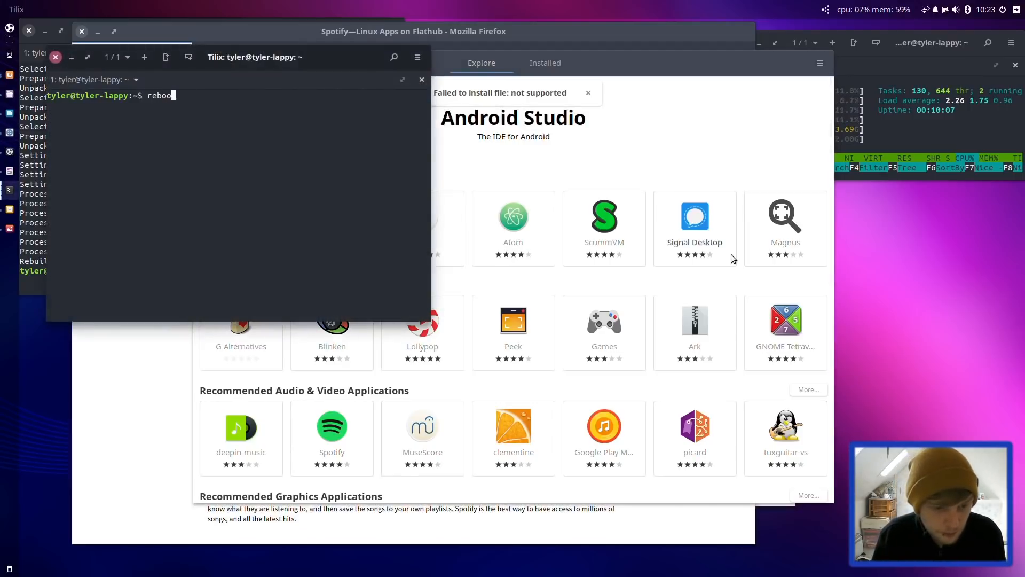
text(t)
key(Return)
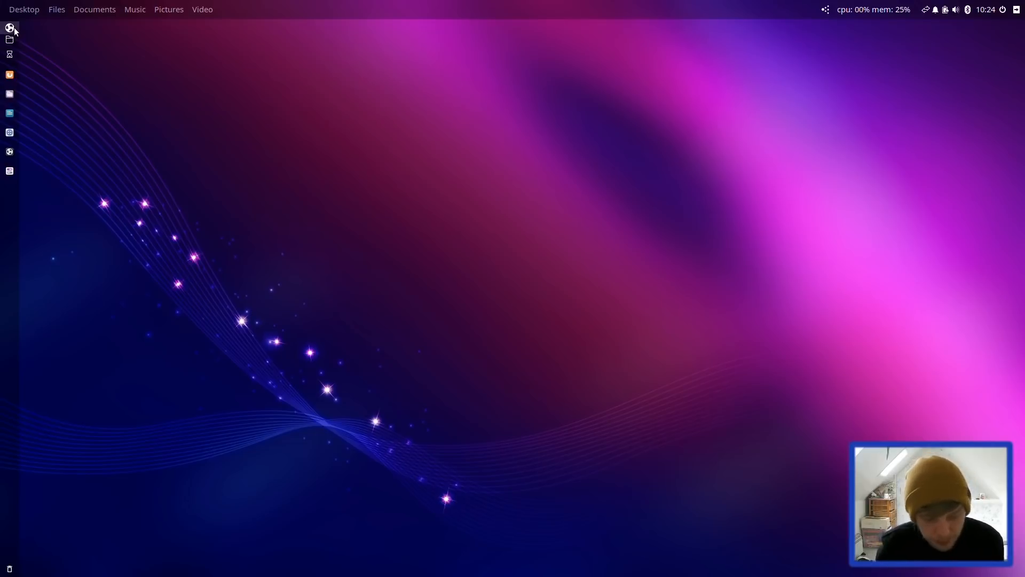
Launch Budgie Welcome and open its Flatpak Apps software source in Firefox
click(14, 30)
text(welcome)
key(Return)
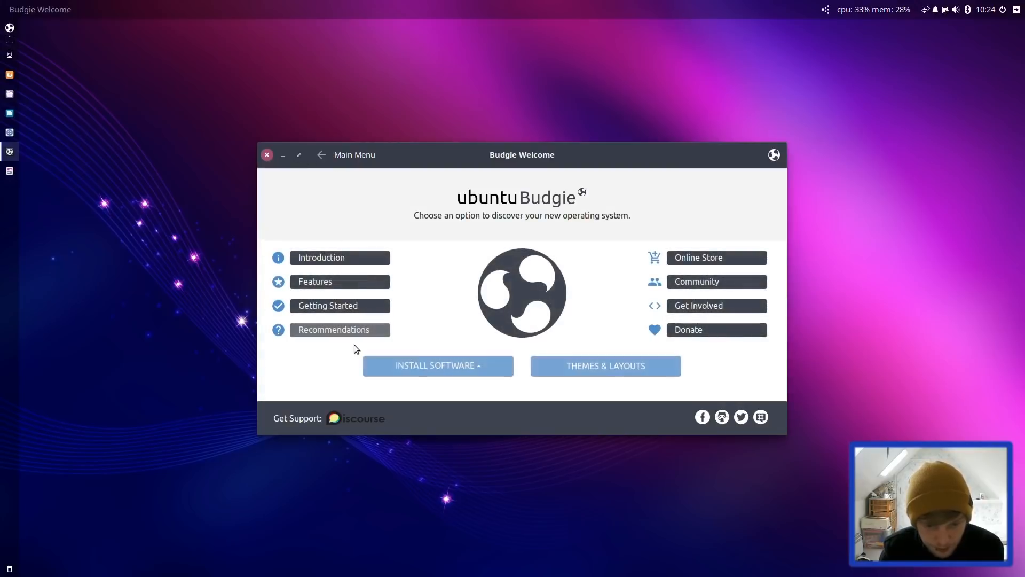
click(443, 368)
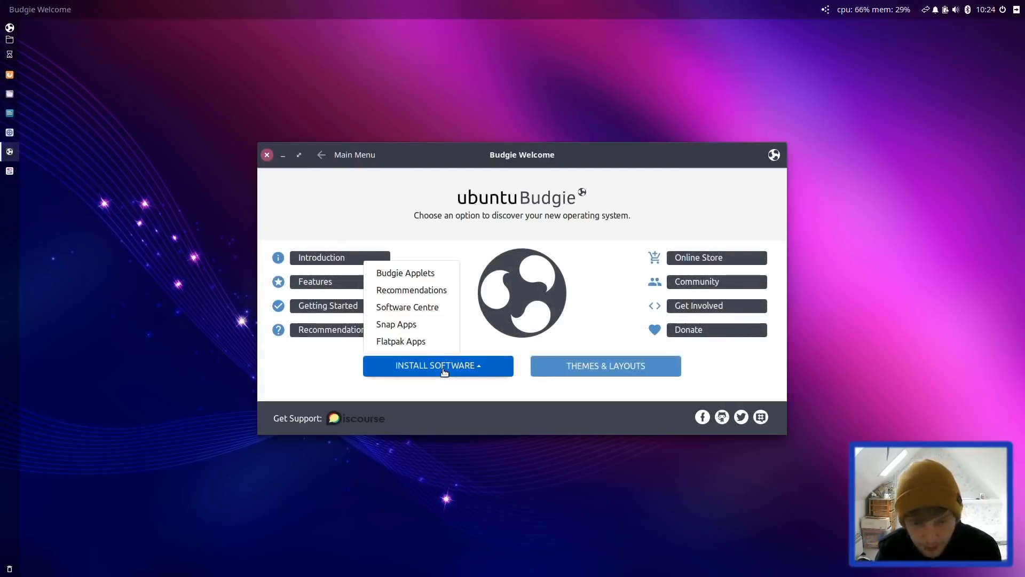
click(405, 341)
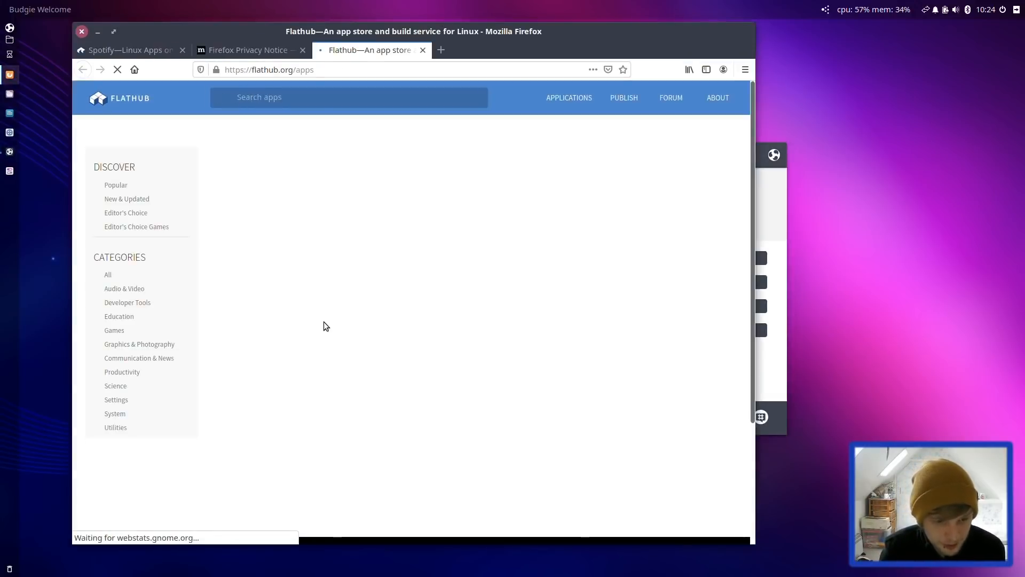
Try to install Spotify from Flathub by opening com.spotify.Client.flatpakref with Software Install, and return to the Spotify page
click(292, 284)
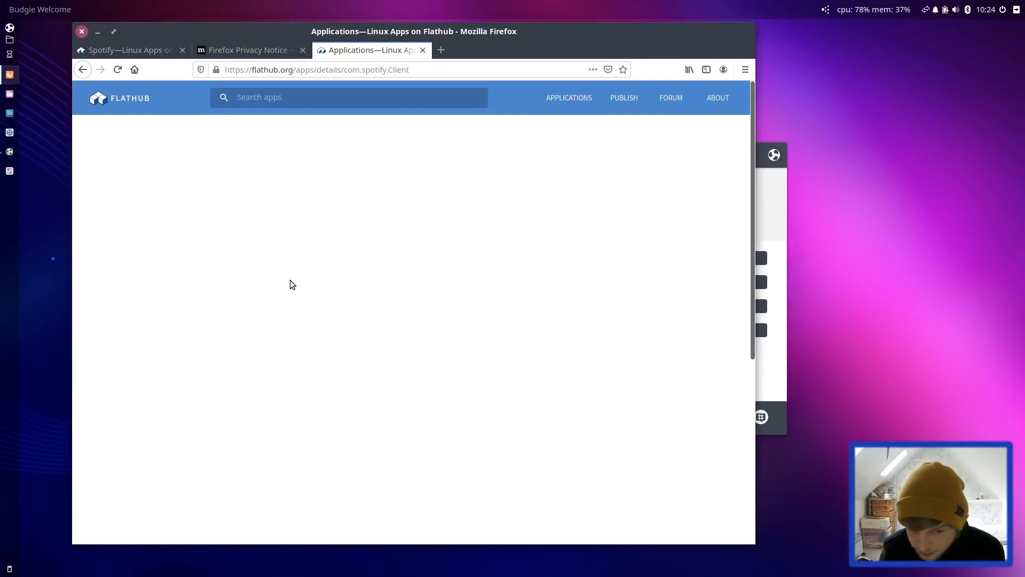
click(354, 199)
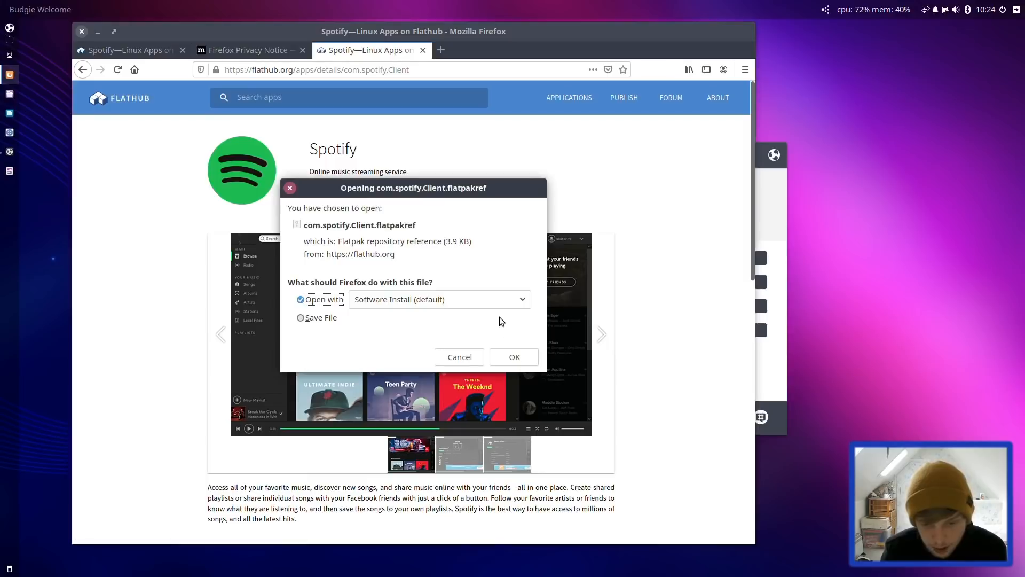
click(515, 357)
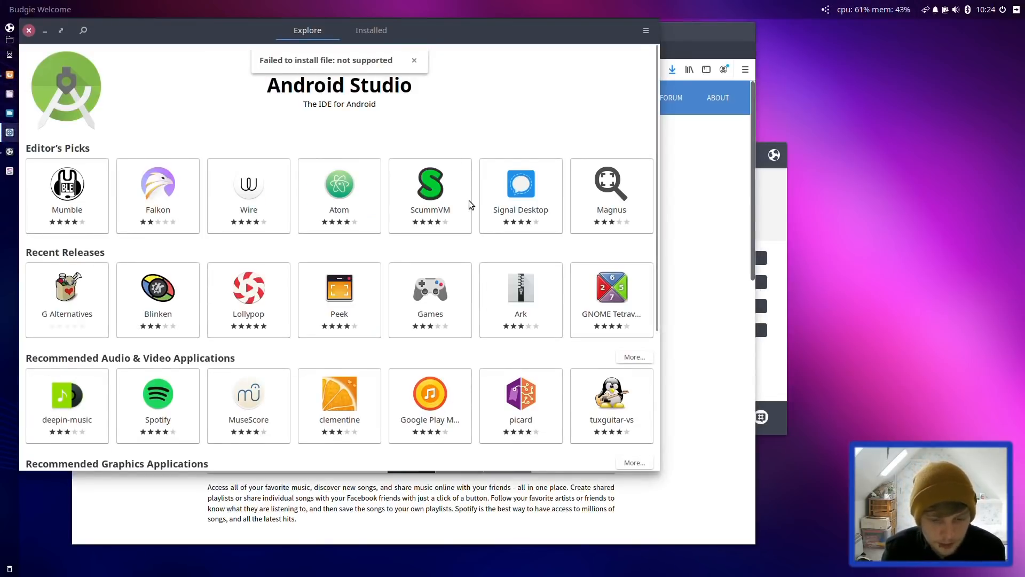
click(709, 224)
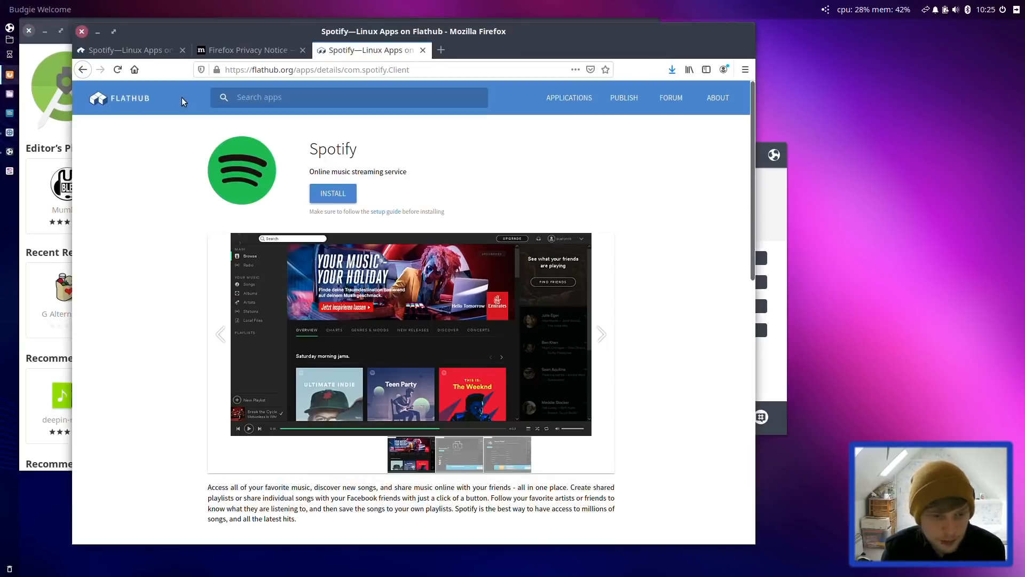
Open the Ubuntu quick setup instructions for Flatpak from the Flathub home page
click(83, 69)
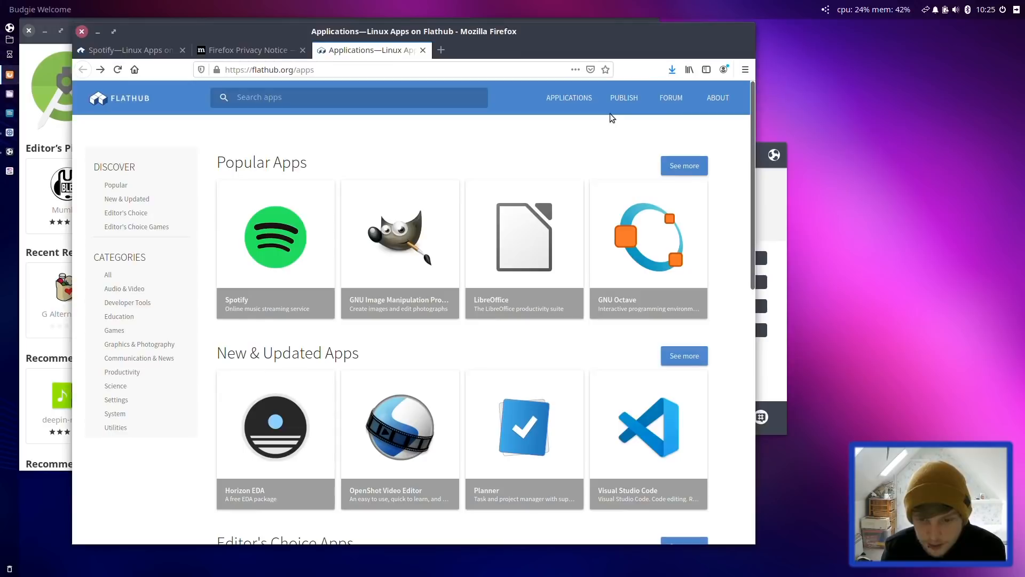
click(123, 98)
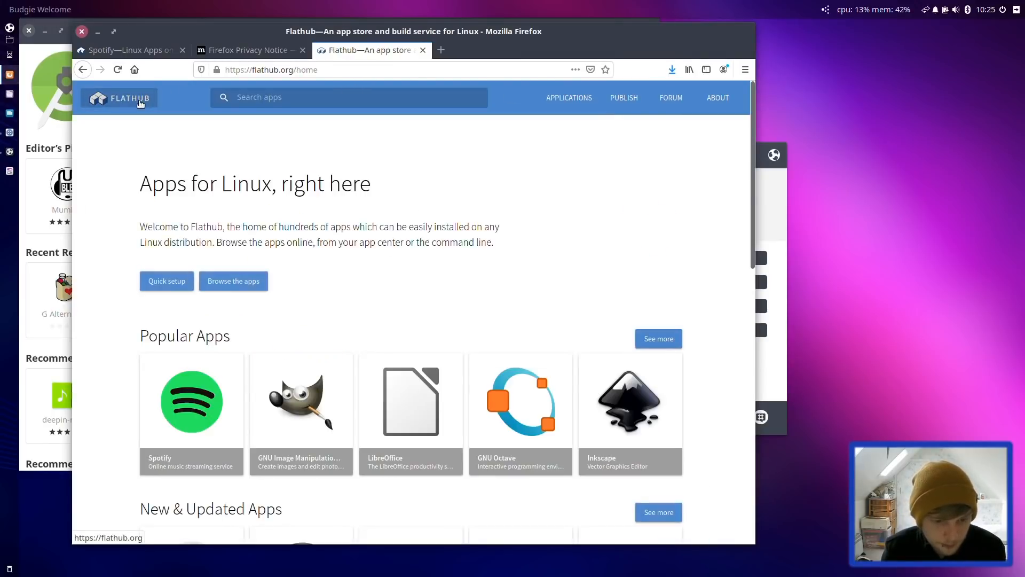
click(161, 283)
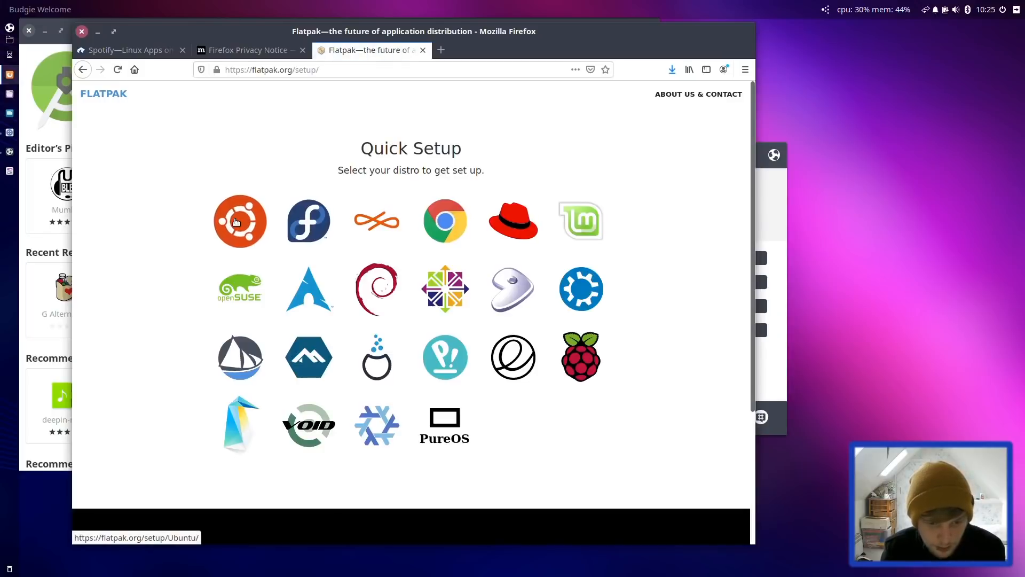
click(239, 221)
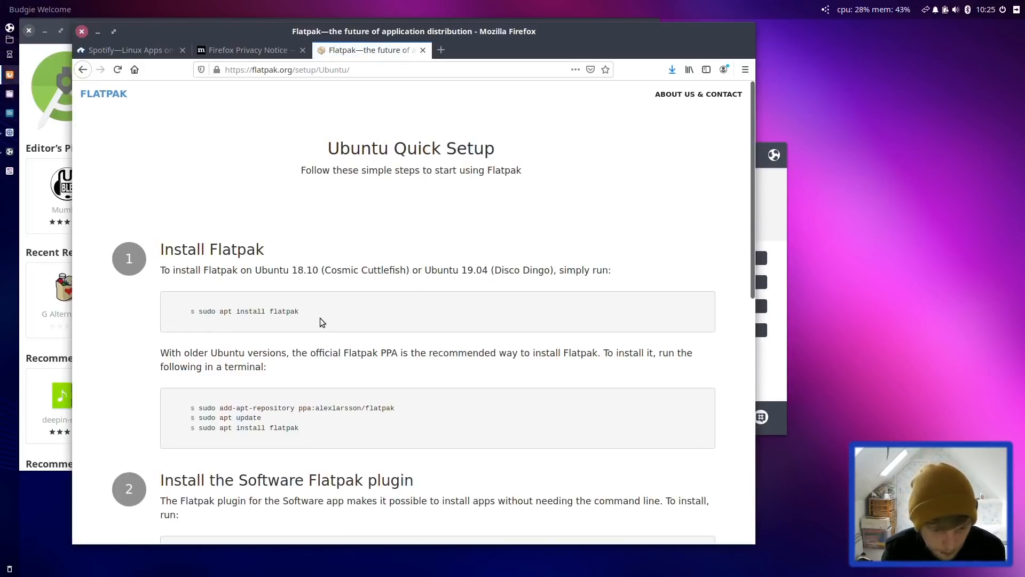
Copy sudo apt install gnome-software-plugin-flatpak from the setup guide, run it in a new terminal, and enter the account password
scroll(322, 322, down, 4)
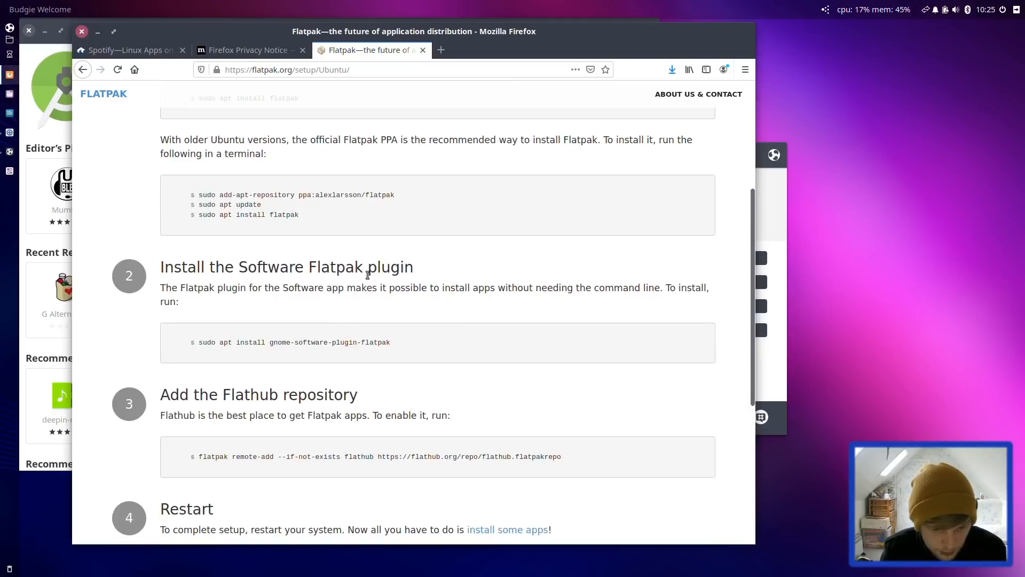
drag(409, 337, 203, 345)
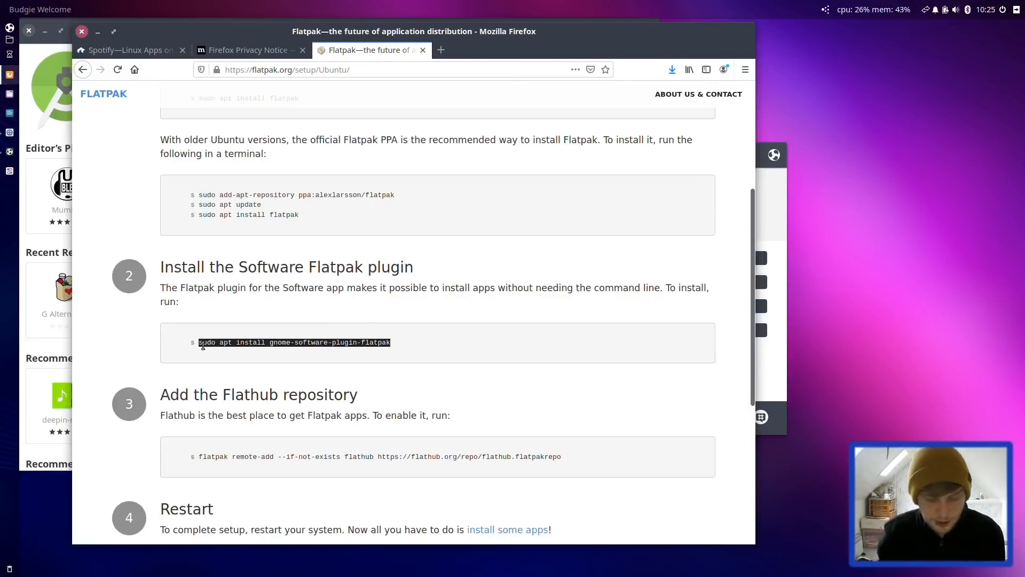
key(ctrl+alt+t)
key(ctrl+shift+v)
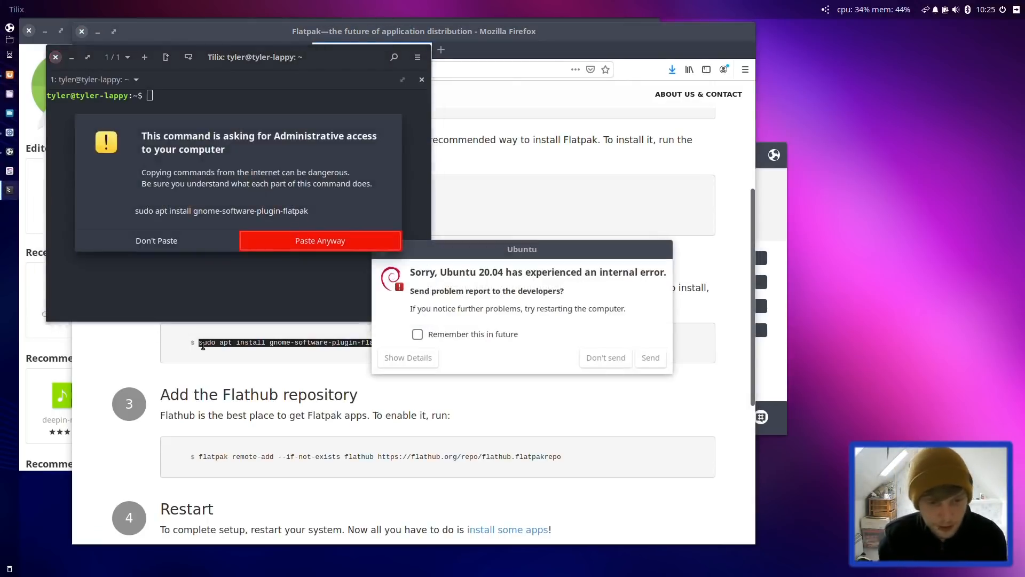
key(Return)
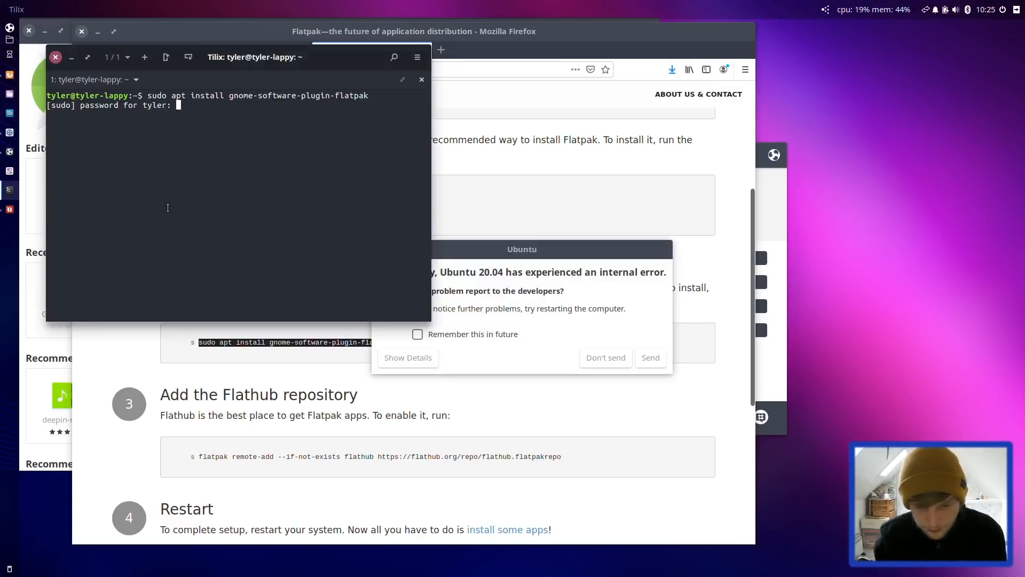
key(Return)
Send the Ubuntu internal error report to the developers, and confirm the Flatpak plugin installation in the terminal with y
click(545, 368)
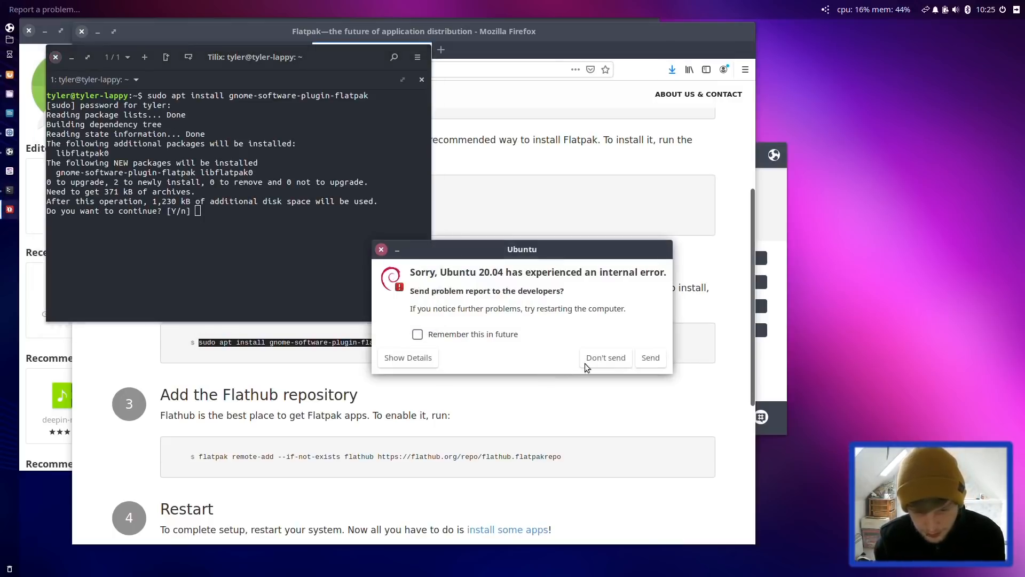
click(651, 358)
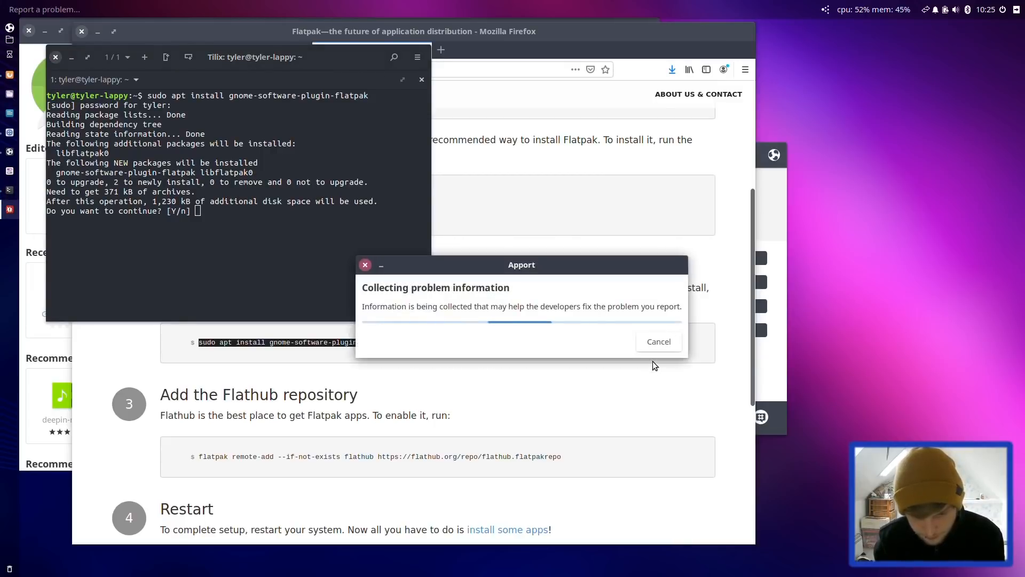
click(307, 262)
text(y)
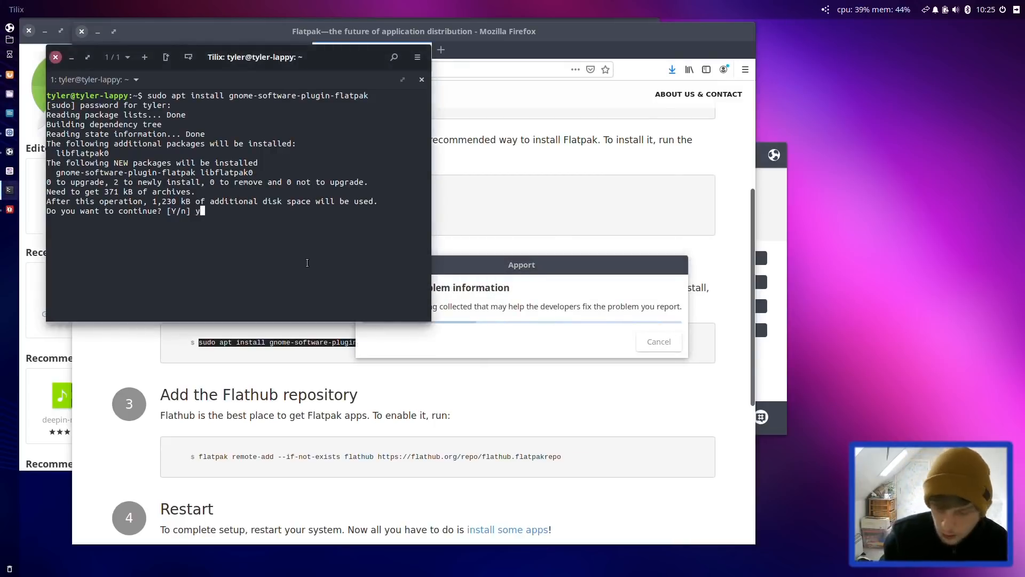
key(Return)
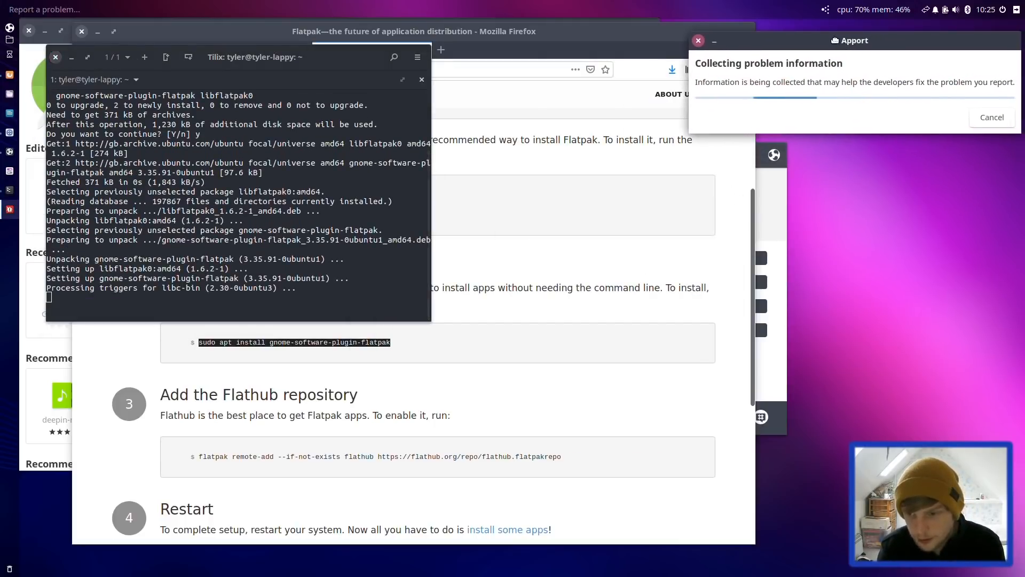
Try the Spotify installation from the already open Flathub page with Software Install, and close the Software window
click(208, 404)
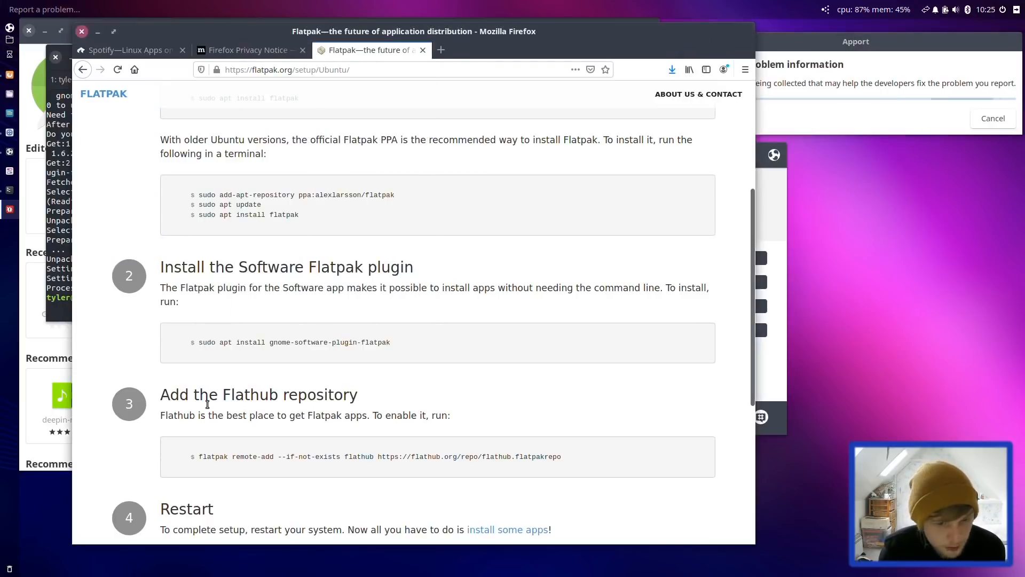
click(128, 50)
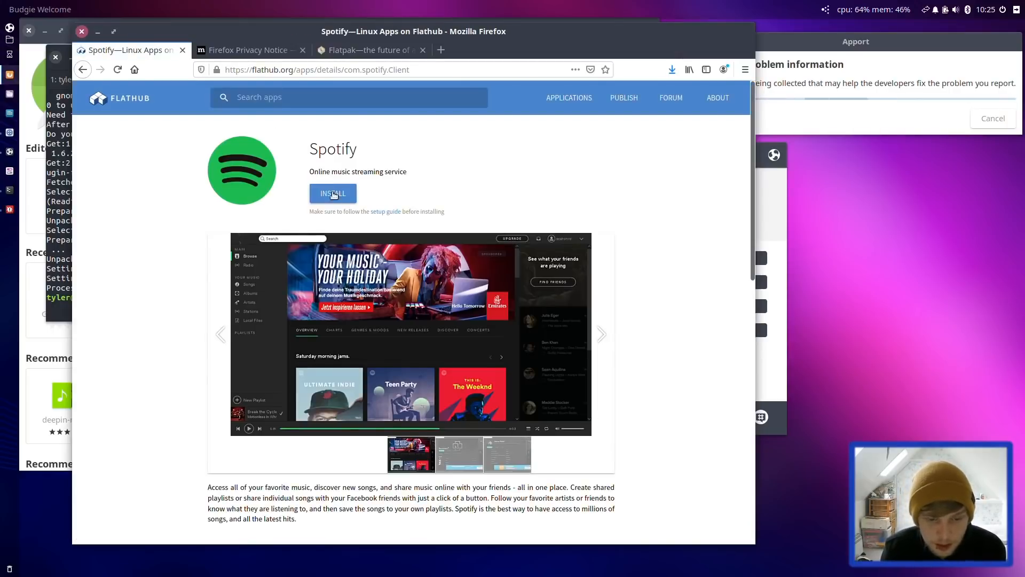
click(333, 194)
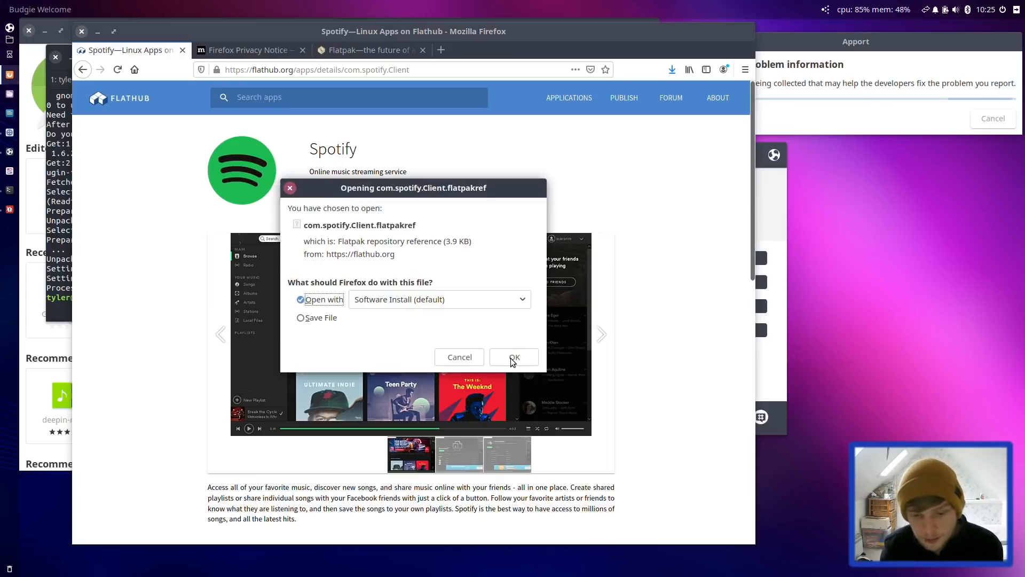
click(514, 358)
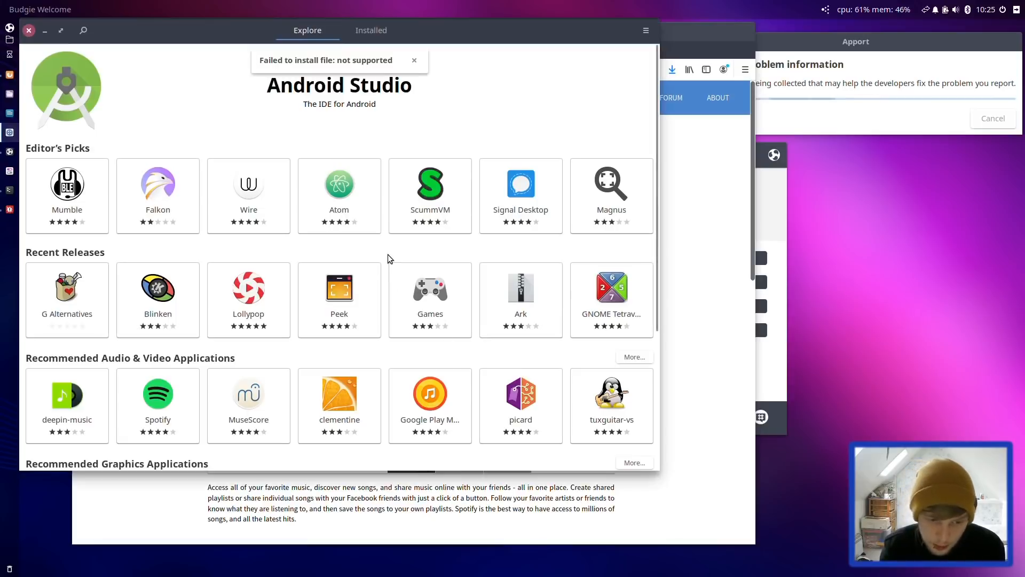
drag(503, 30, 607, 74)
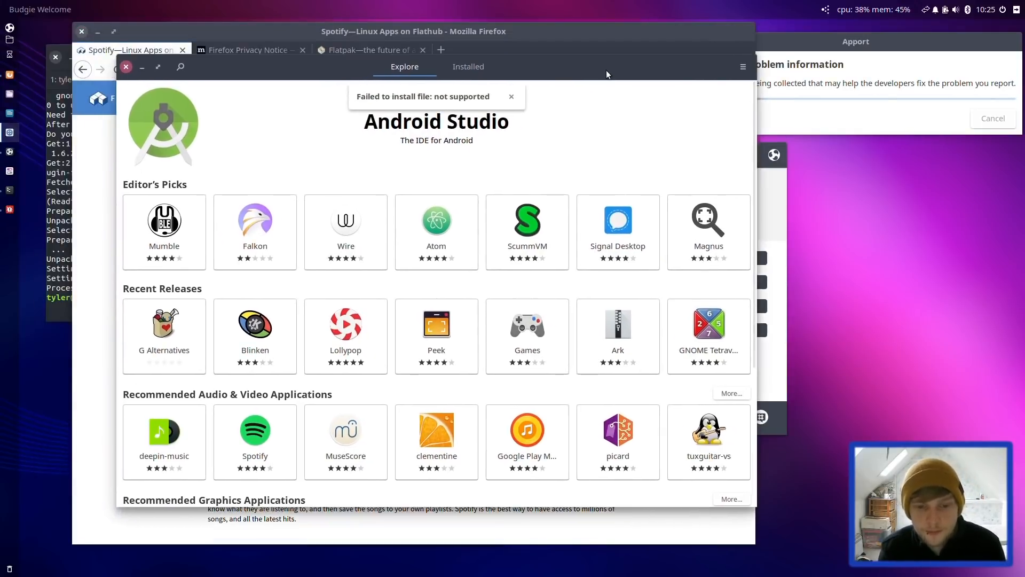
click(126, 67)
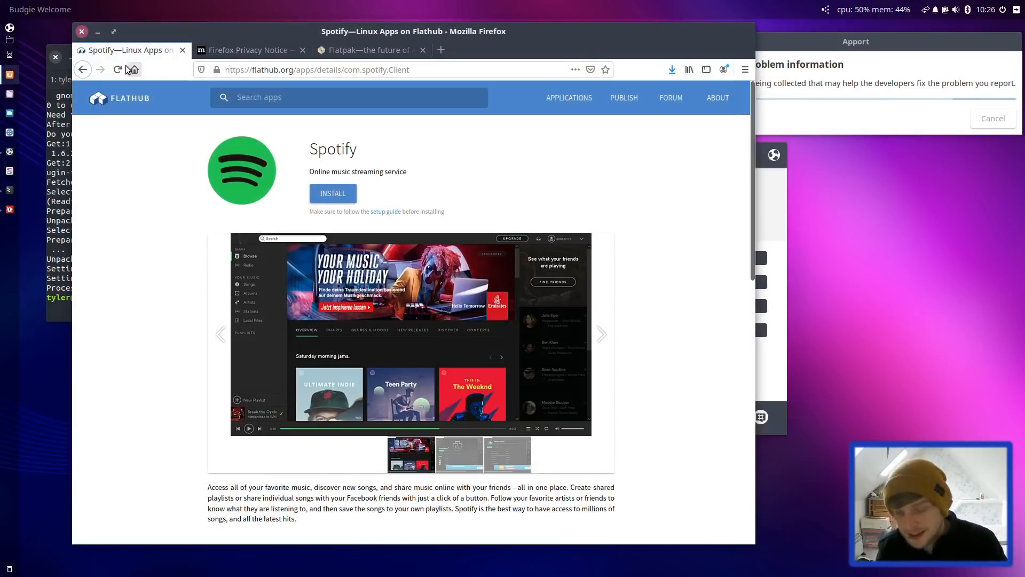
Add the Flathub repository by running the setup guide's flatpak remote-add --if-not-exists command in the terminal, authenticating with the account password
click(372, 49)
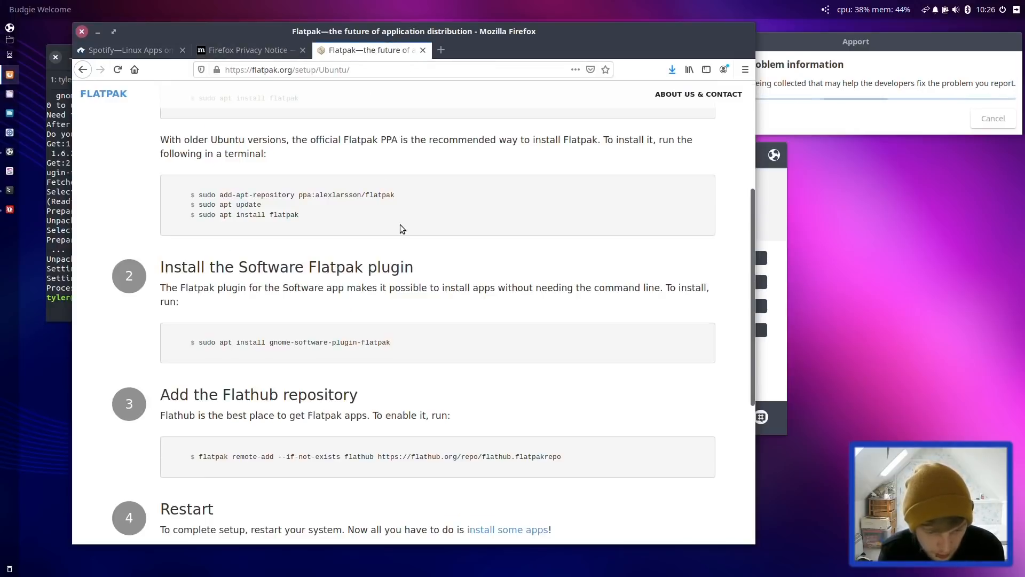
scroll(401, 228, up, 3)
scroll(402, 228, down, 6)
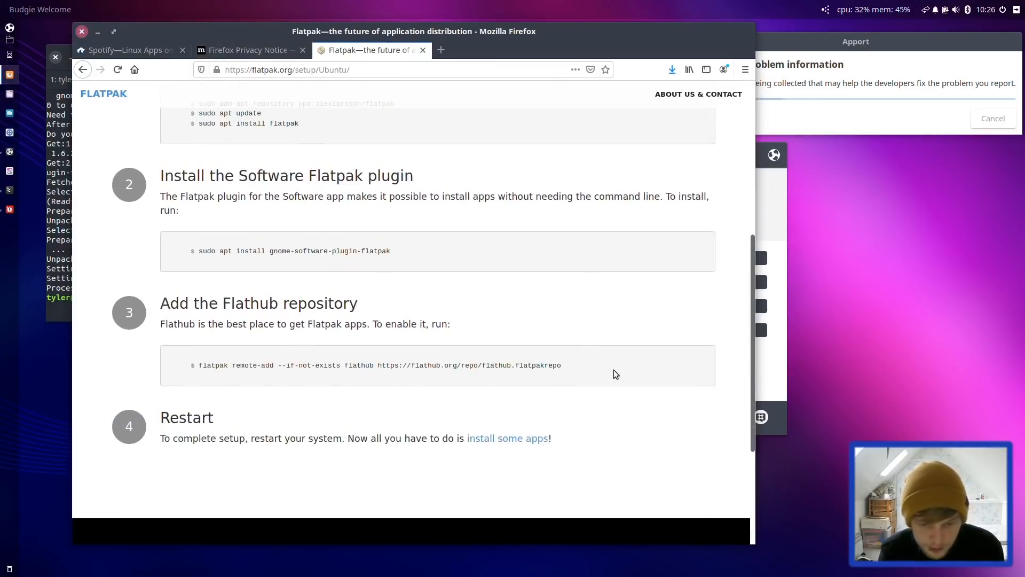
drag(564, 366, 200, 364)
key(super+c)
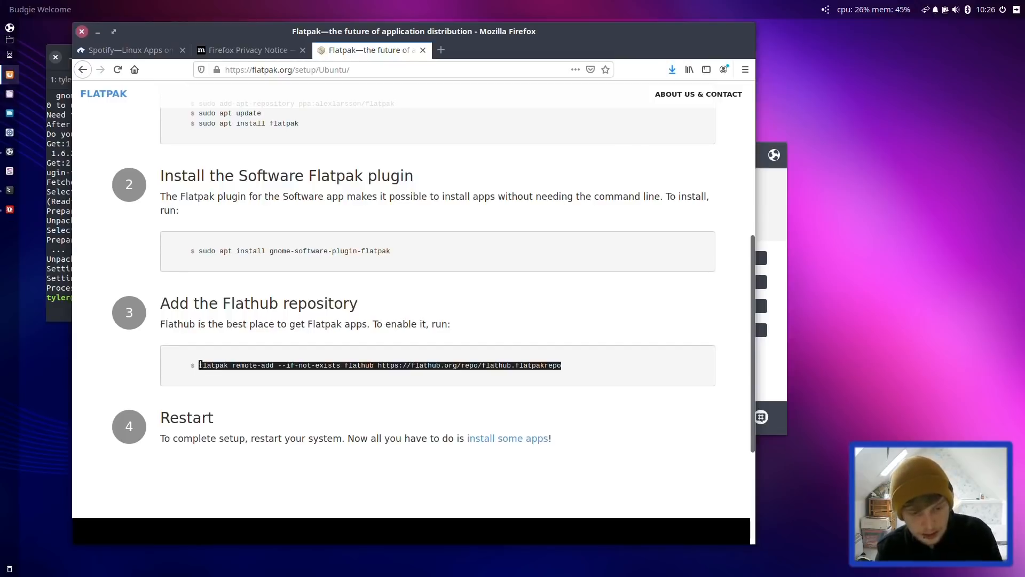
click(66, 317)
middle_click(66, 318)
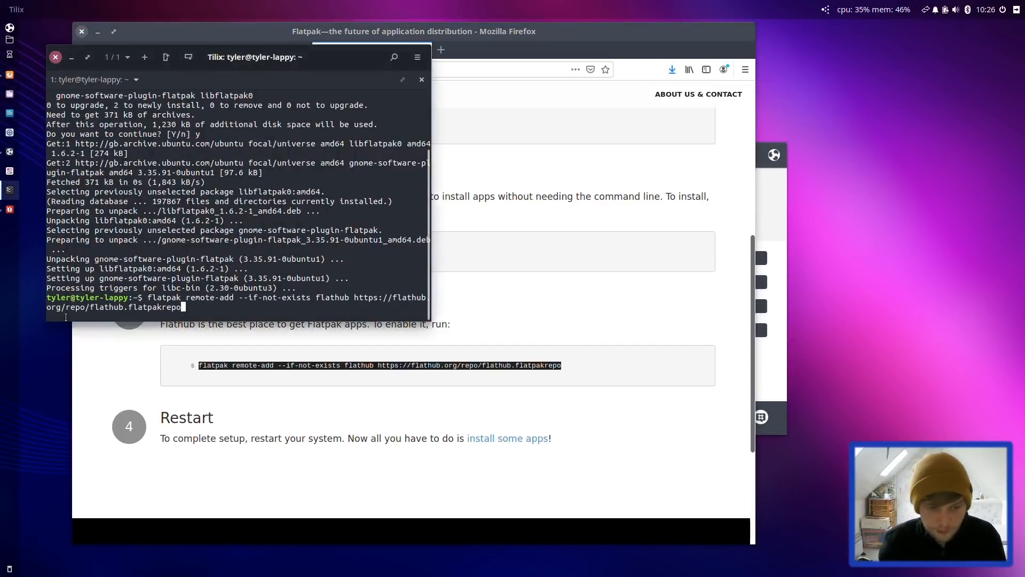
key(Return)
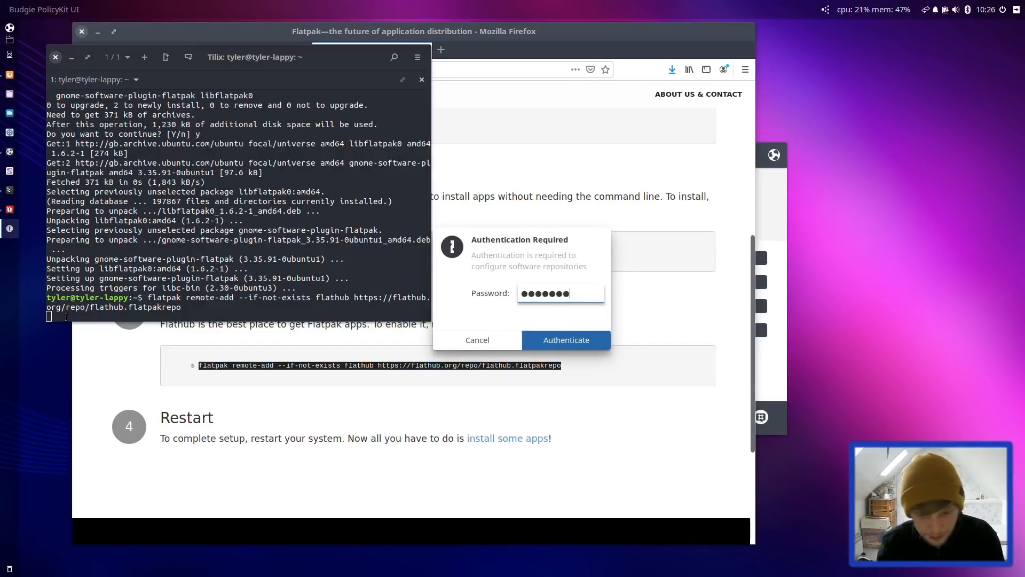
key(Return)
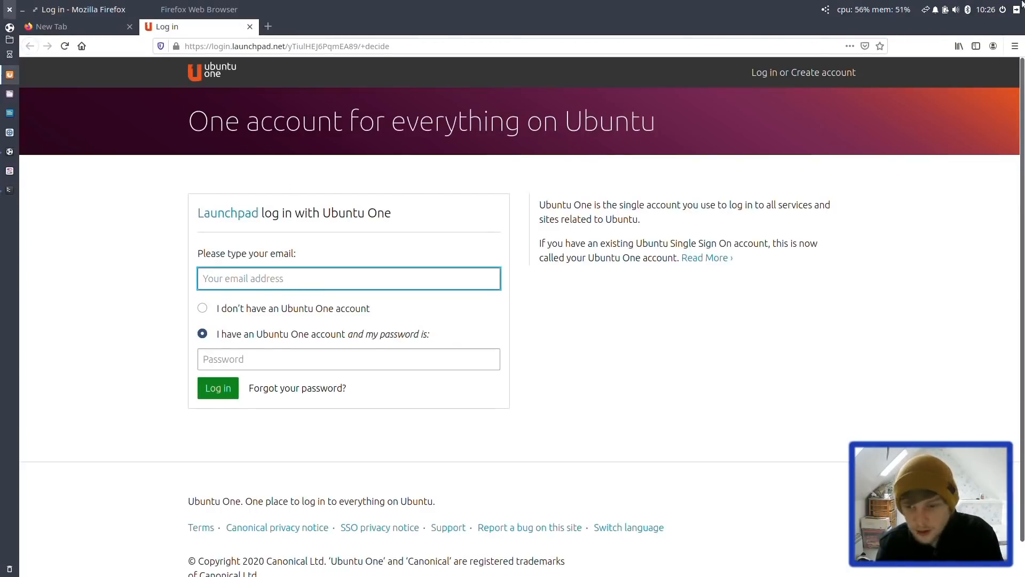
Minimise the Launchpad login window and restart the system by running reboot in the terminal
click(24, 13)
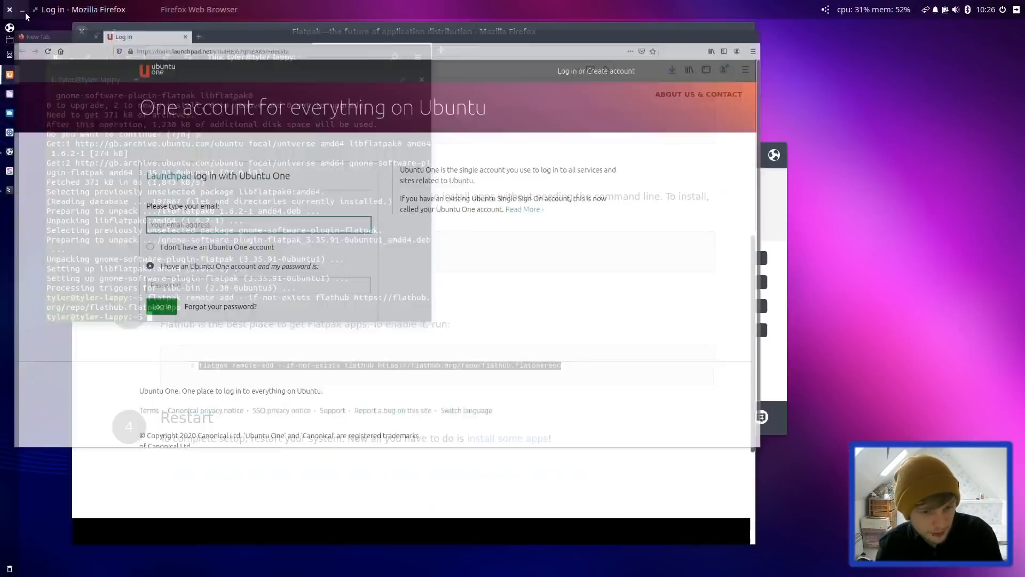
text(reb)
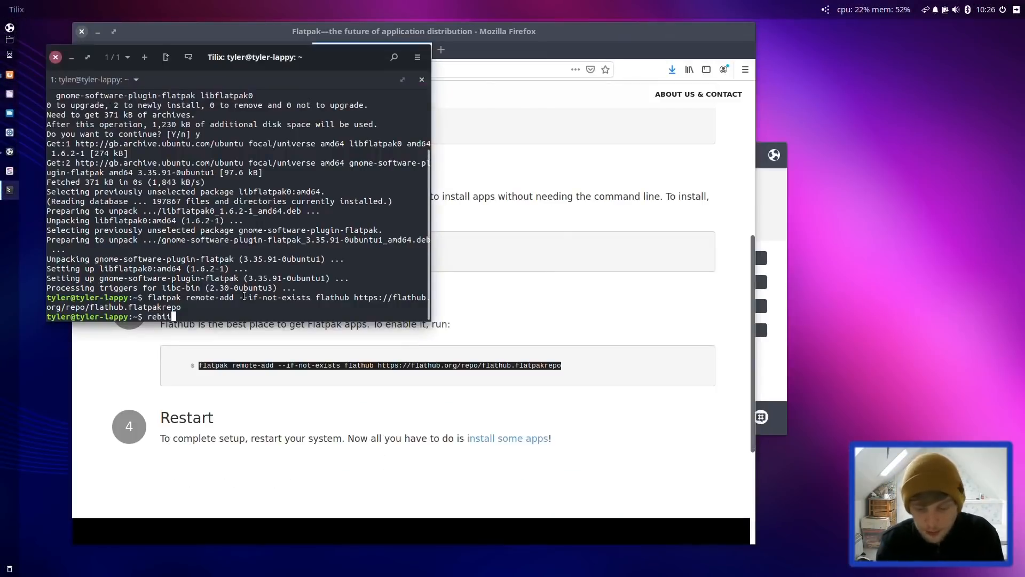
text(oot)
key(Return)
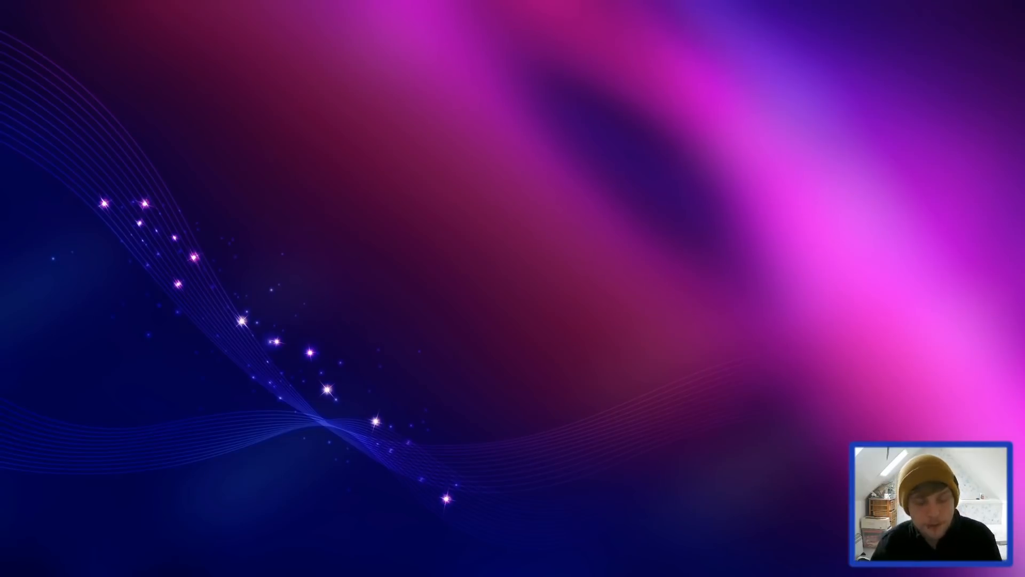
Open Budgie Welcome by searching the applications for welcome, and open the Flatpak Apps option under Install Software
key(super)
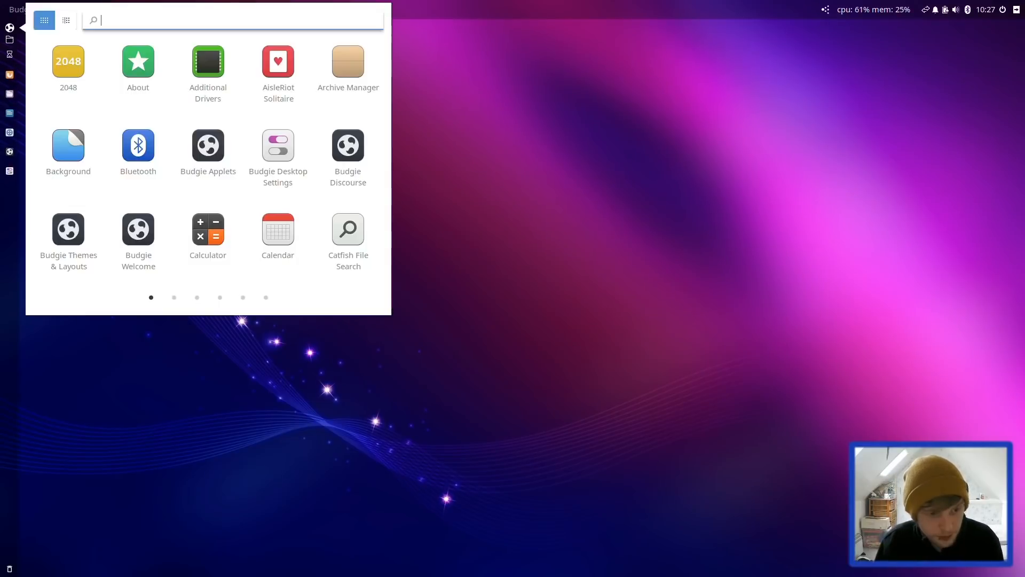
text(welcome)
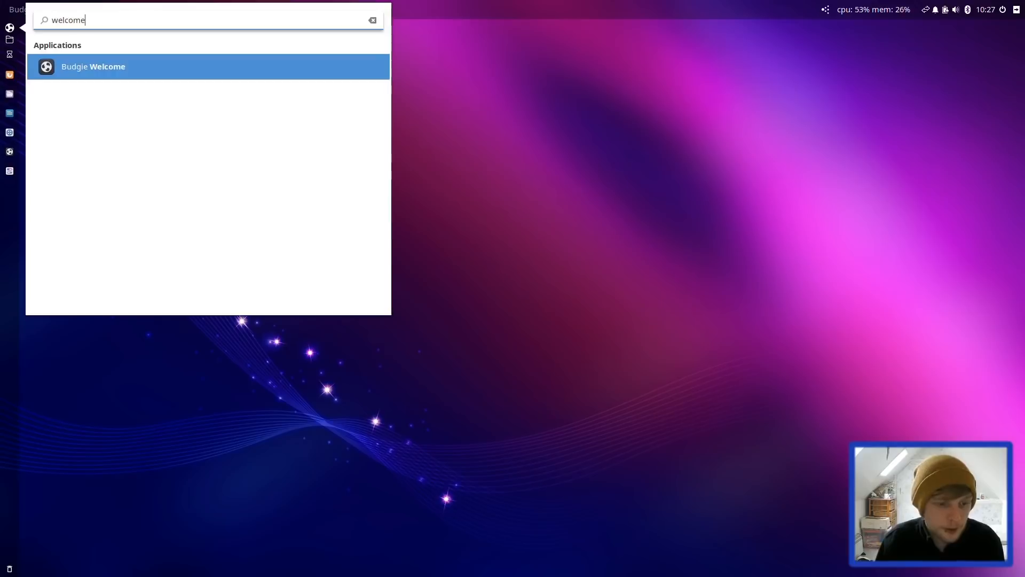
key(Return)
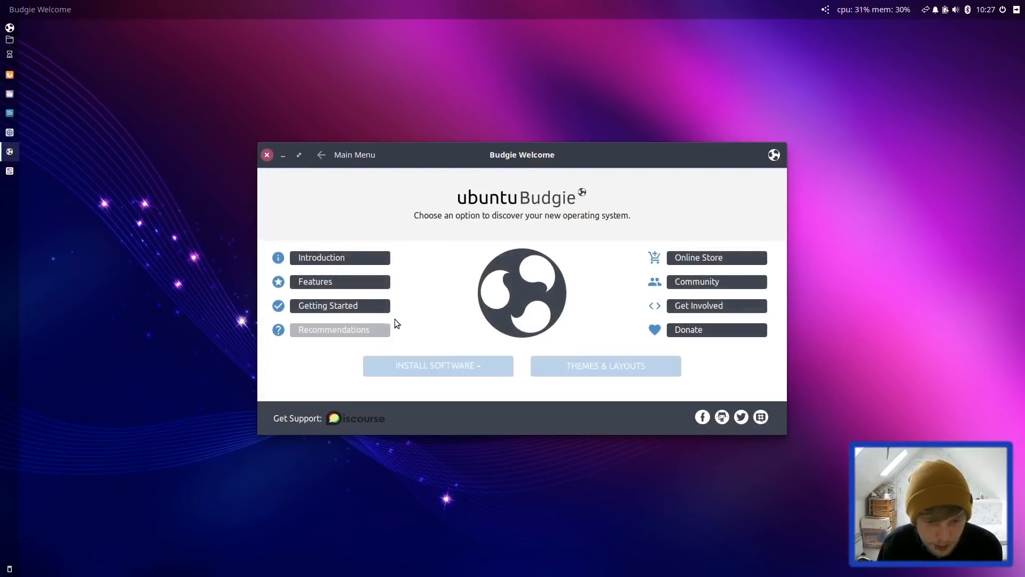
click(436, 366)
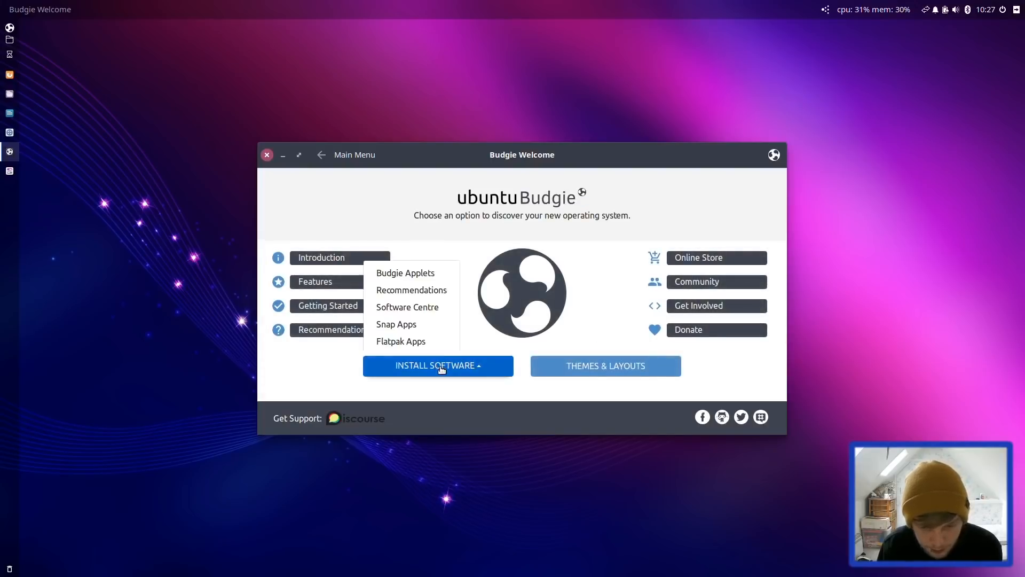
click(406, 345)
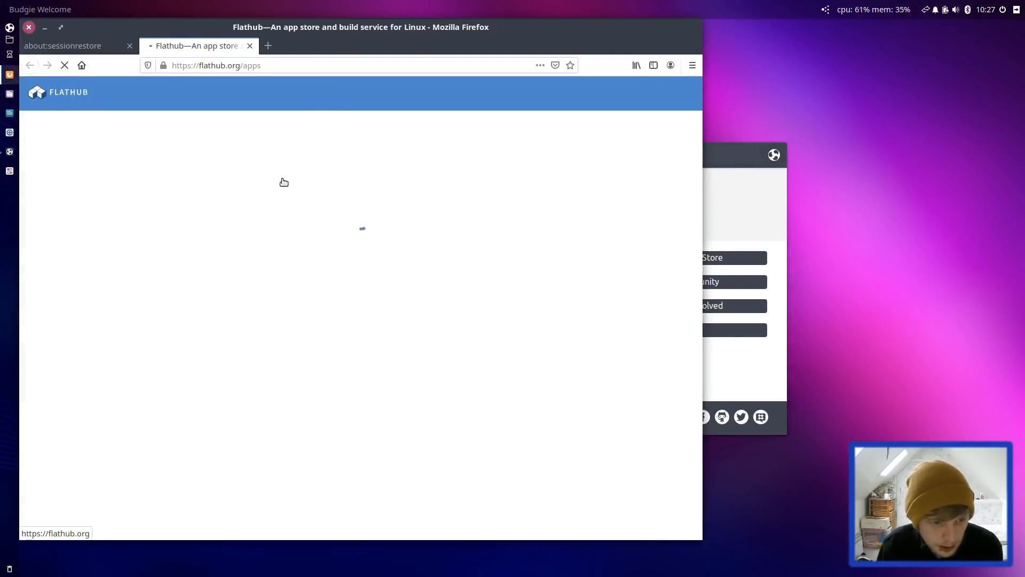
Try to install Spotify from its Flathub page with Software Install, and check the download and the Software window
click(228, 214)
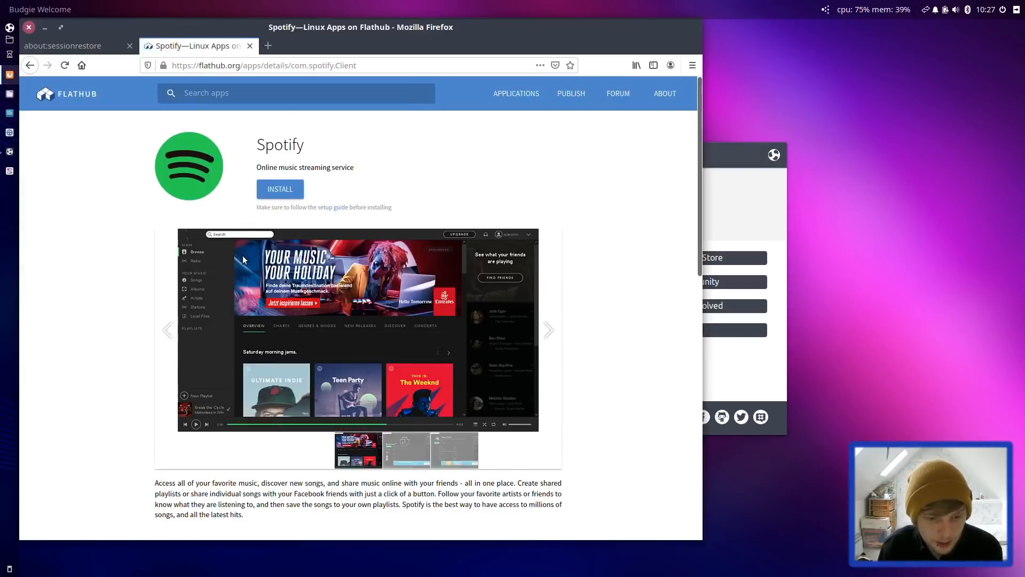
click(280, 191)
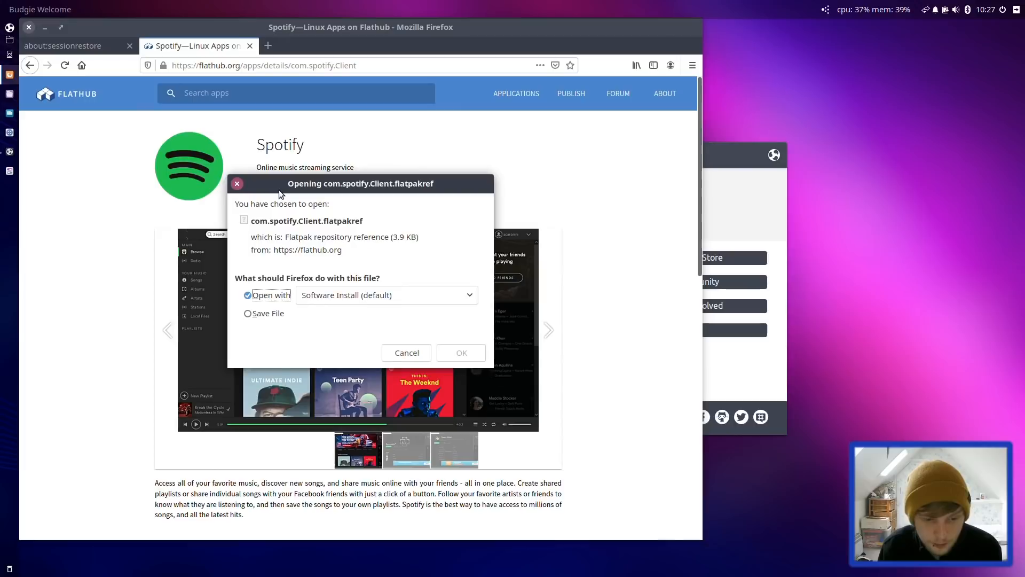
click(455, 355)
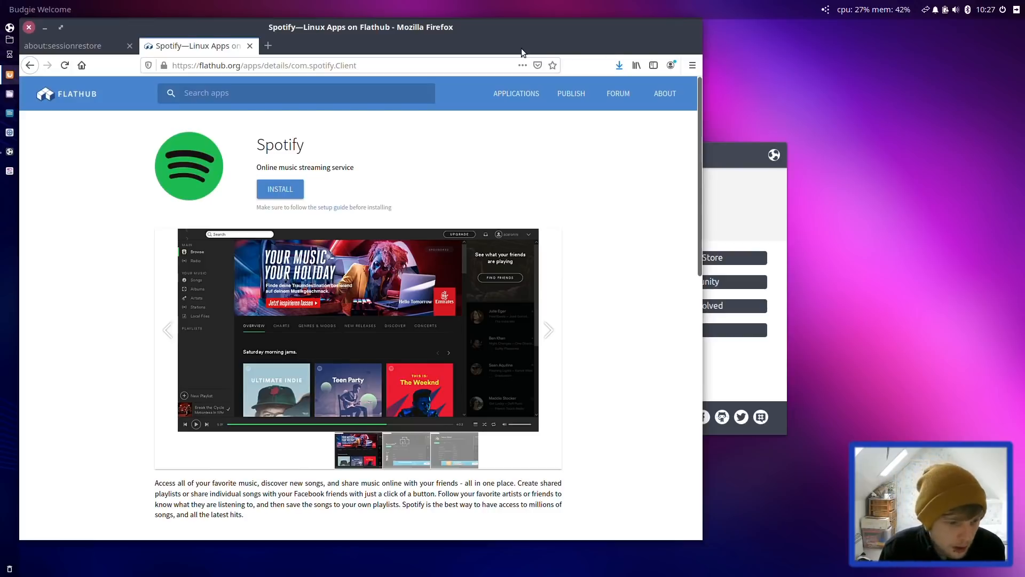
drag(521, 48, 649, 60)
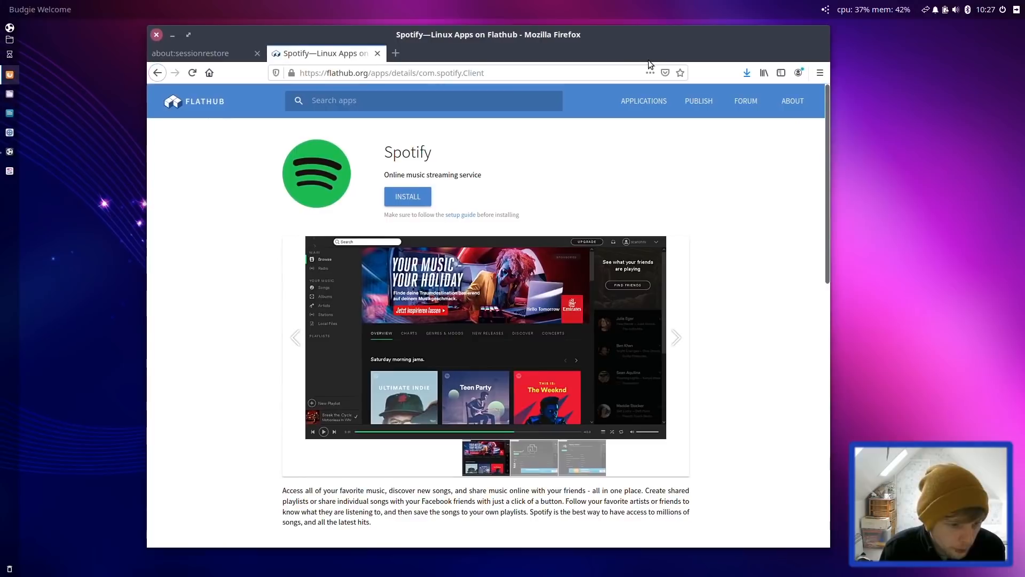
click(747, 74)
click(653, 93)
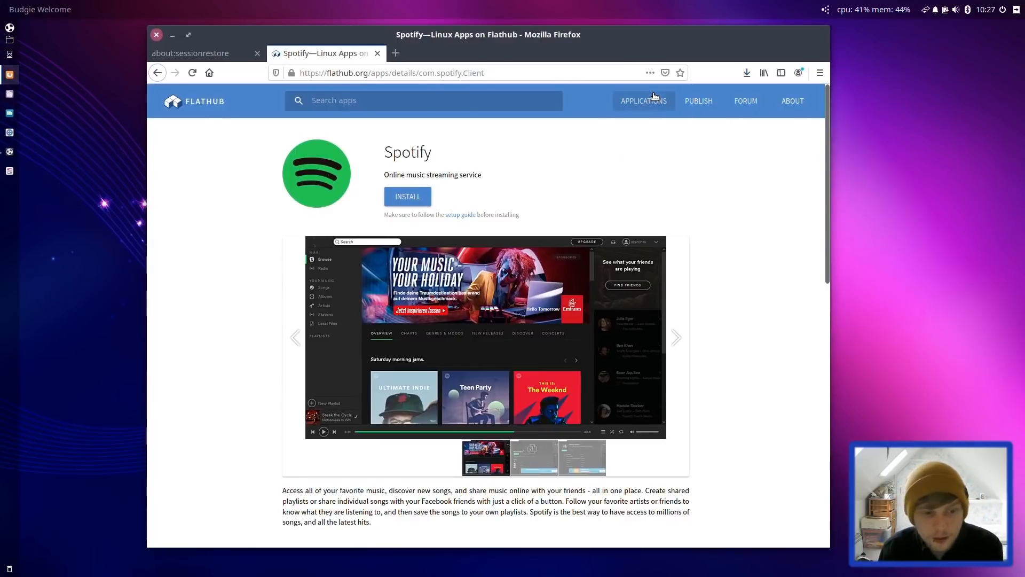
click(4, 136)
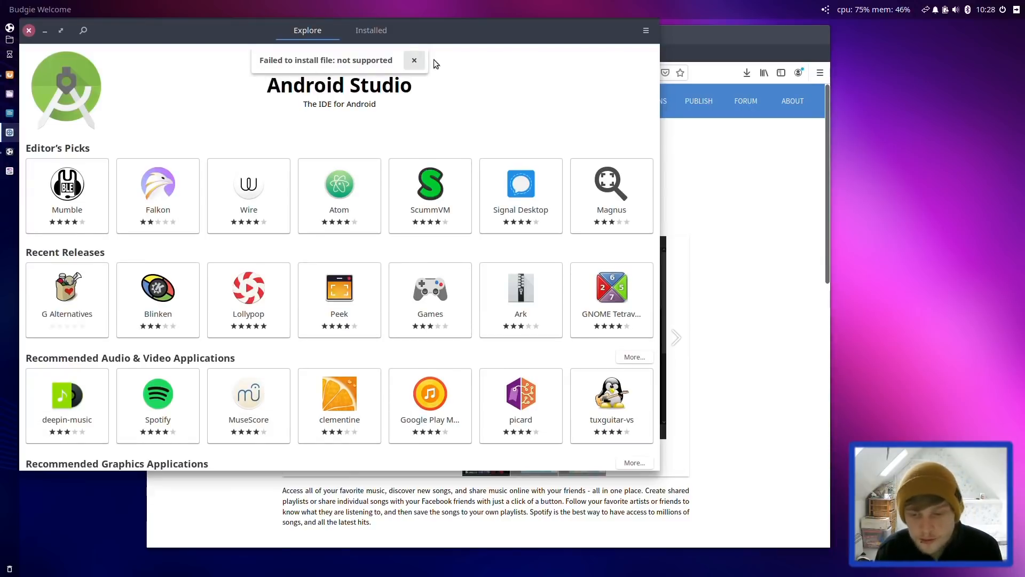
Reopen Spotify's page from the Flathub apps list and copy the command flatpak install flathub com.spotify.Client
click(791, 288)
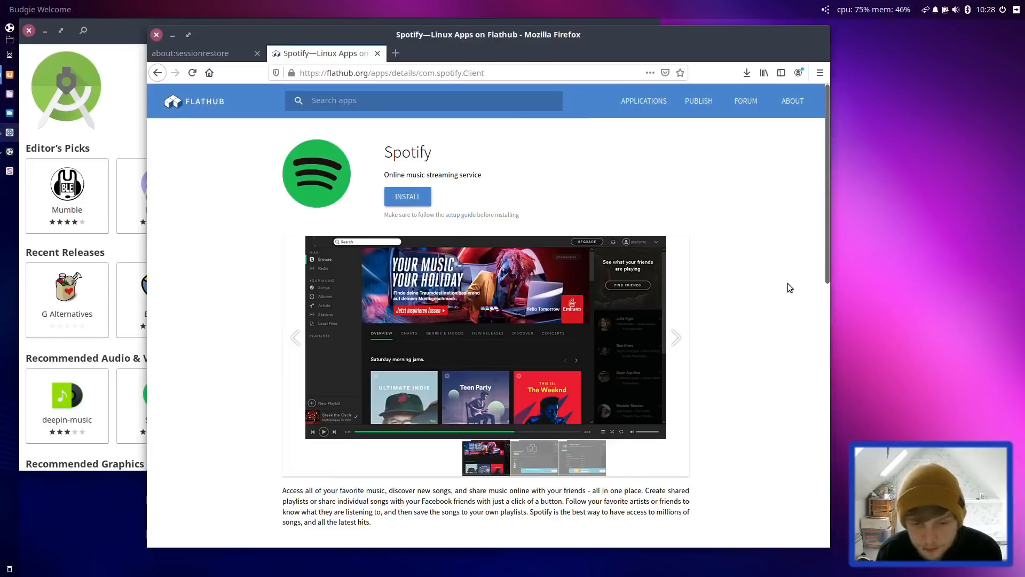
click(161, 70)
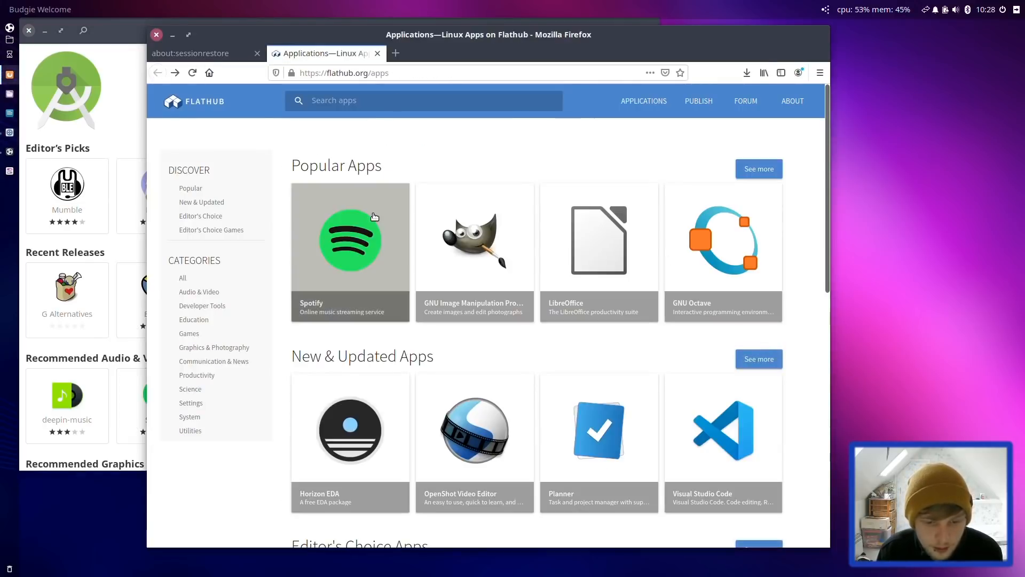
click(373, 213)
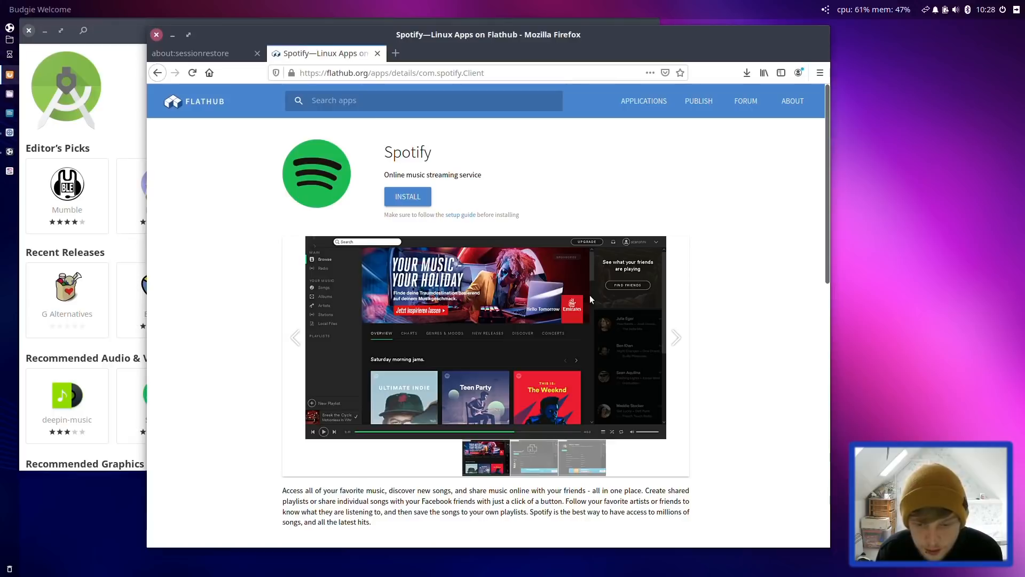
scroll(589, 297, down, 10)
right_click(590, 297)
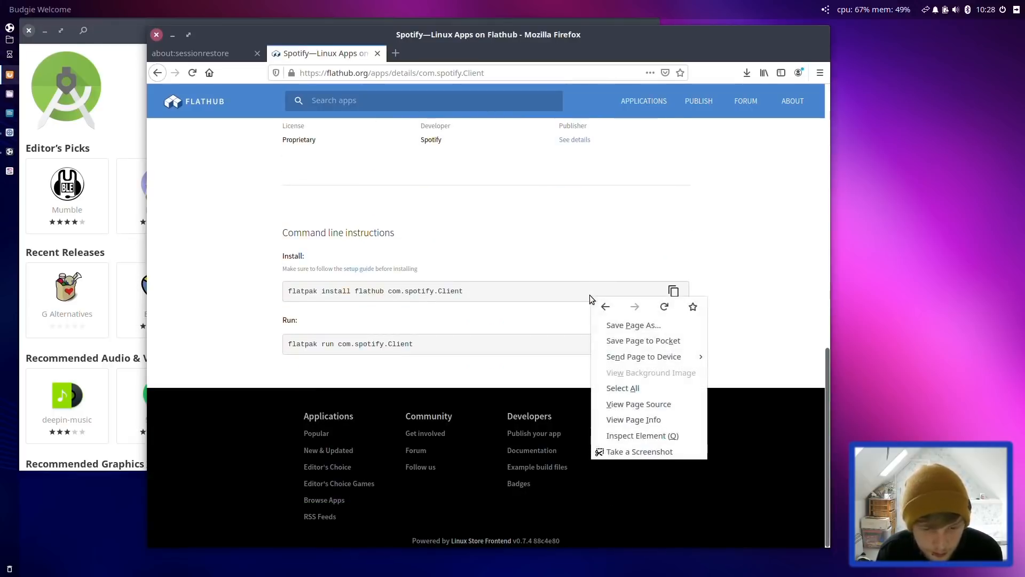
click(515, 296)
drag(474, 289, 289, 278)
key(ctrl+c)
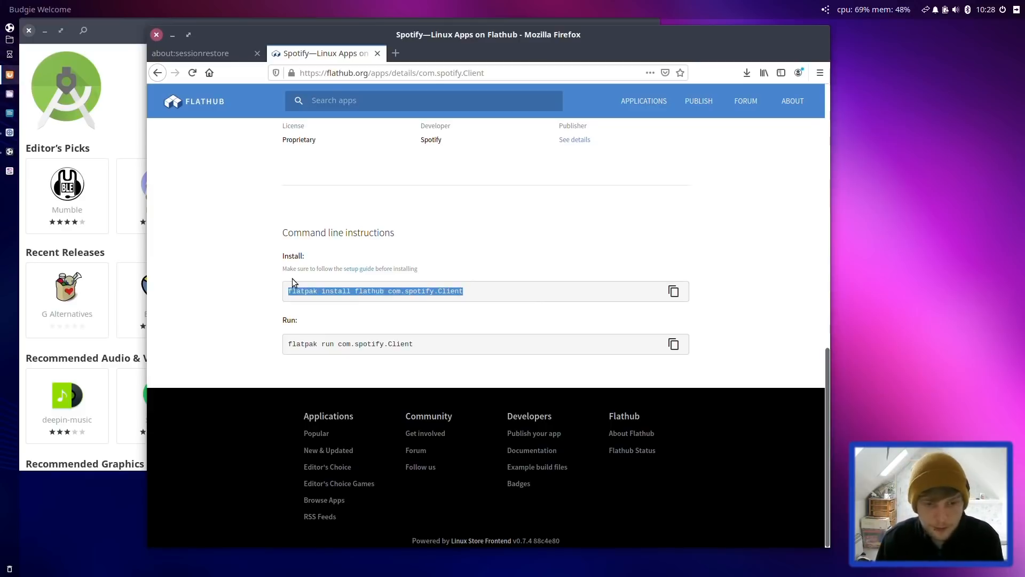
Run sudo flatpak install flathub com.spotify.Client in a new terminal, enter the account password, and accept both installation prompts with y
key(ctrl+alt+t)
text(sudo)
key(ctrl+shift+v)
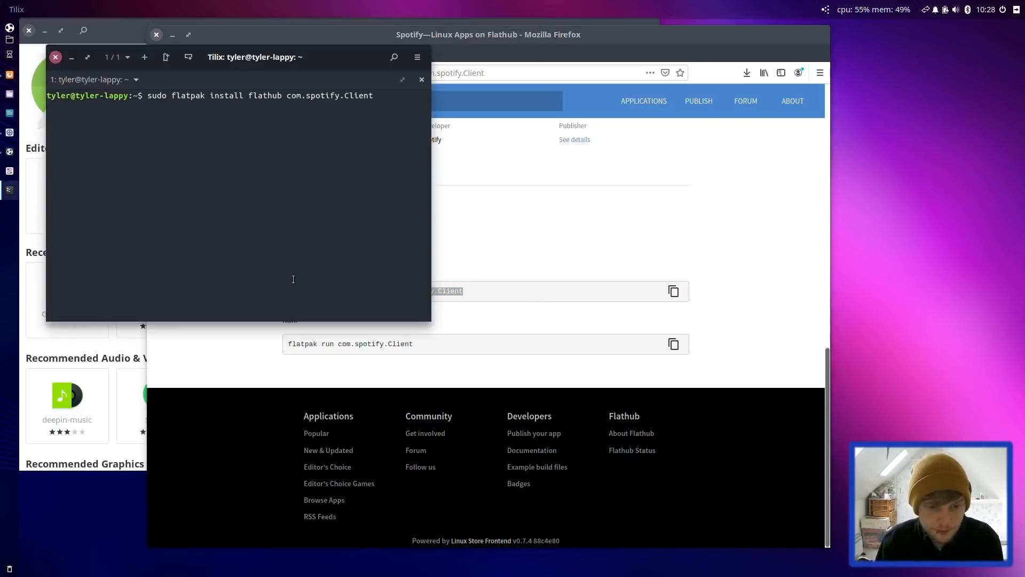
key(Return)
key(Return)
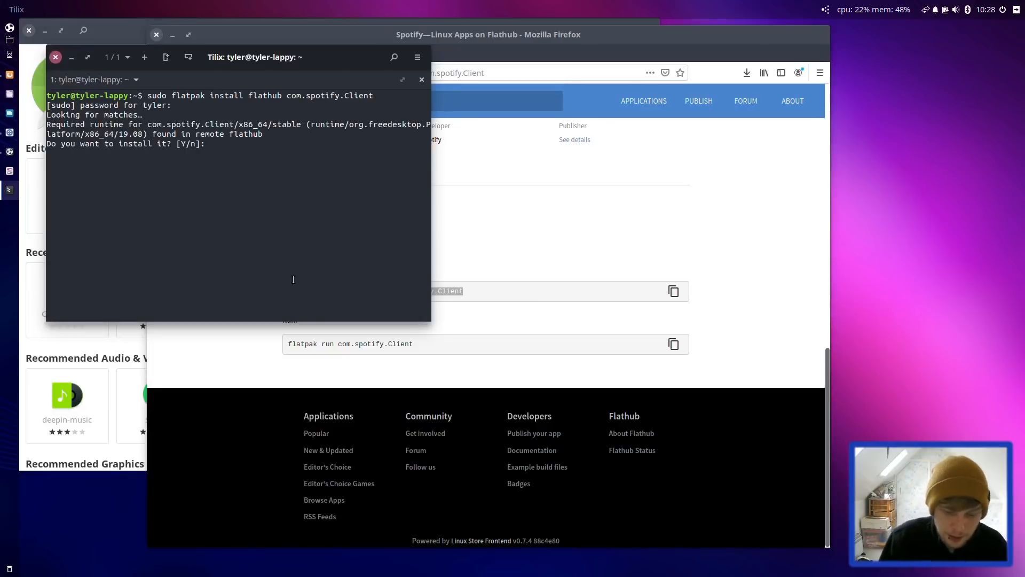
key(Return)
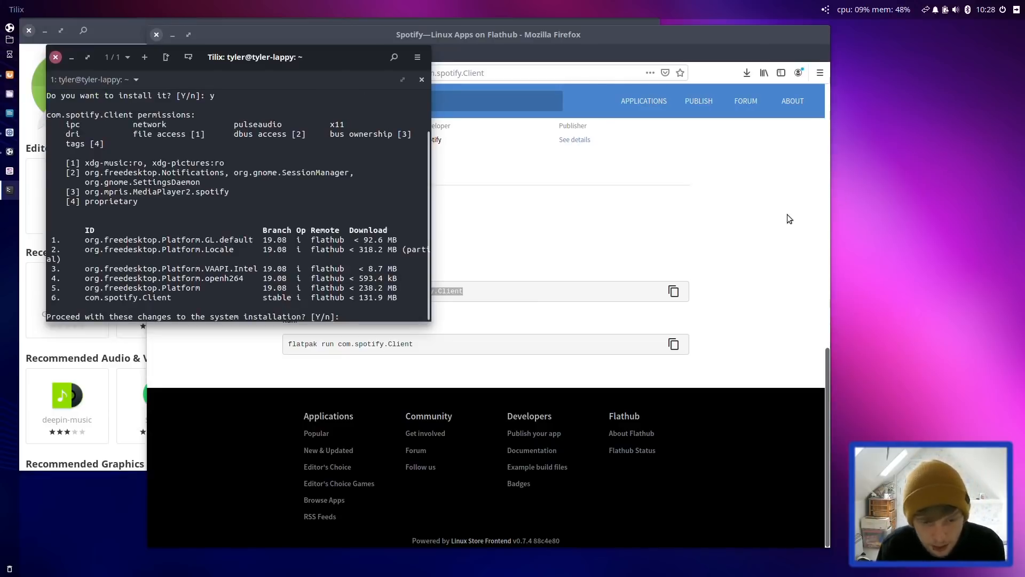
text(y)
key(Return)
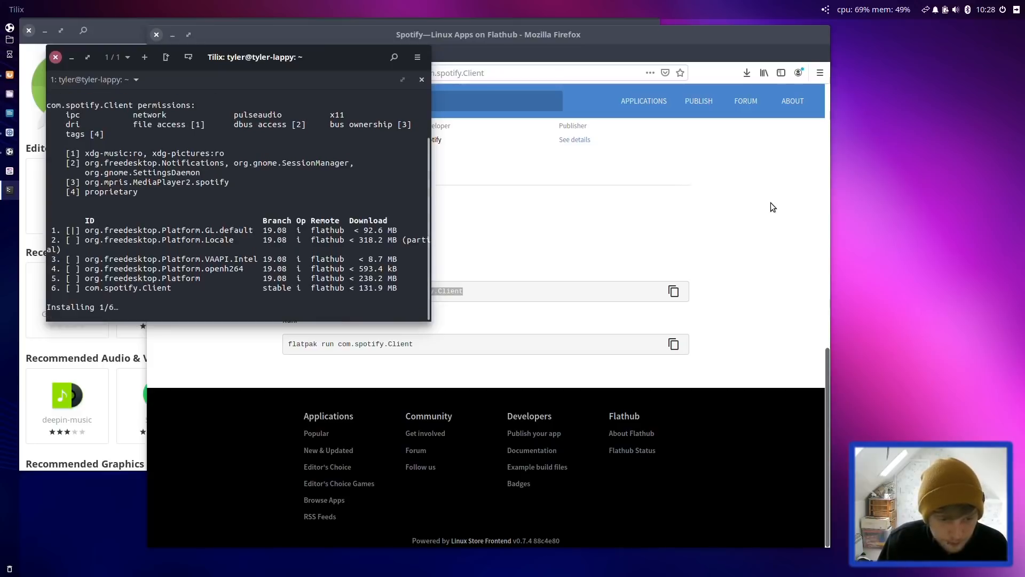
Open Flathub's quick setup guide for Ubuntu and review its Flatpak plugin, repository and restart instructions
click(562, 190)
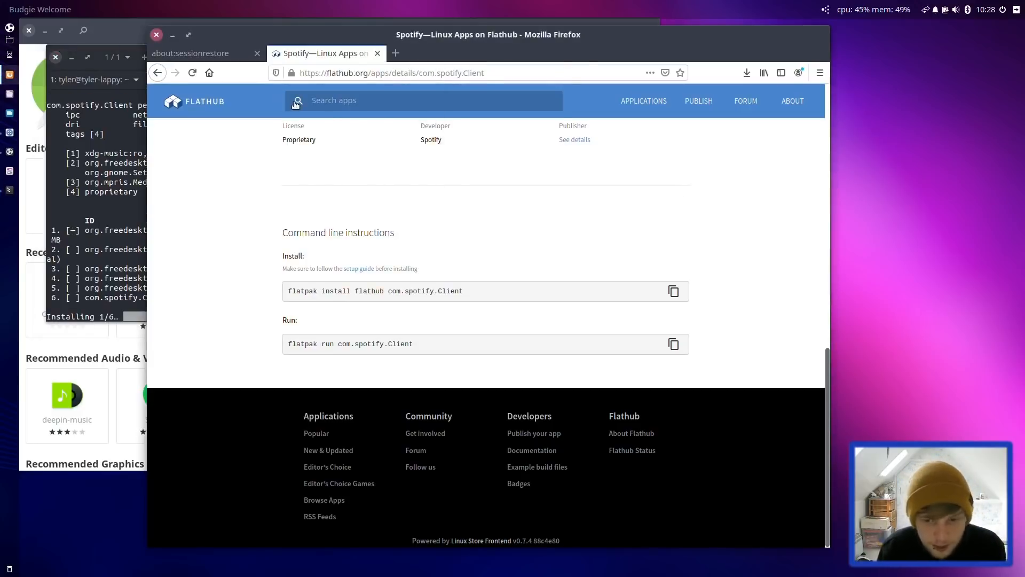
click(216, 101)
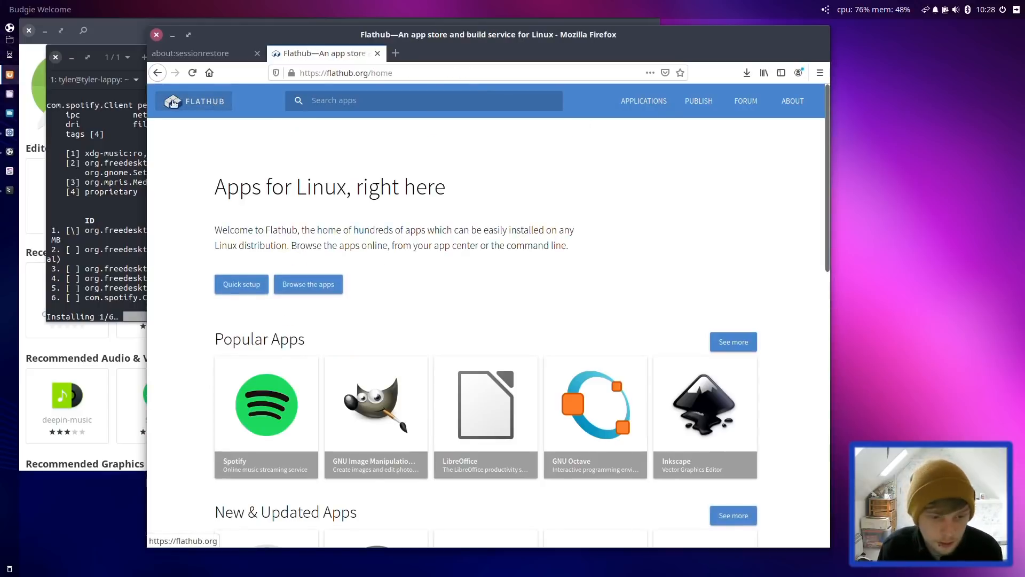
click(252, 287)
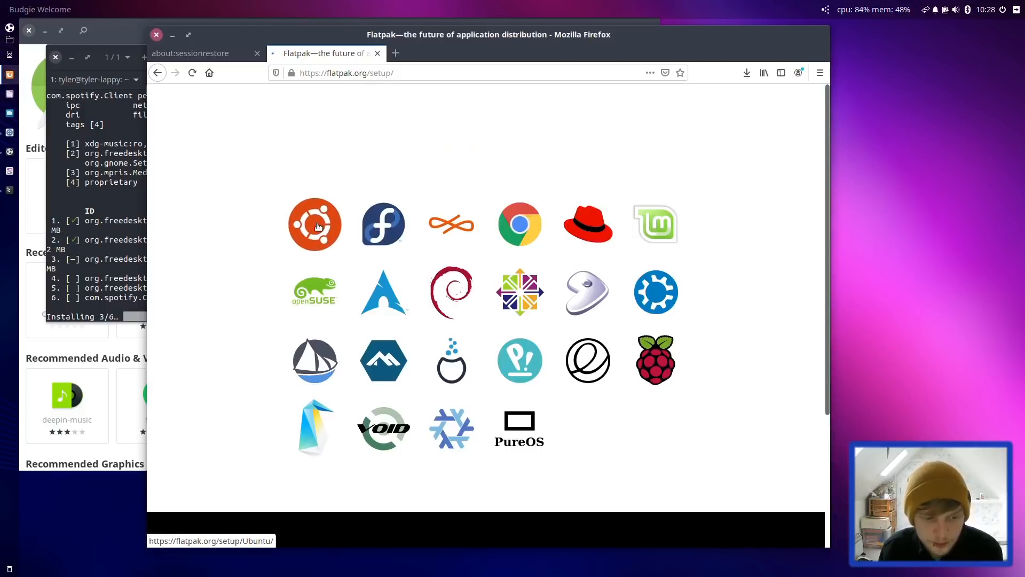
click(319, 227)
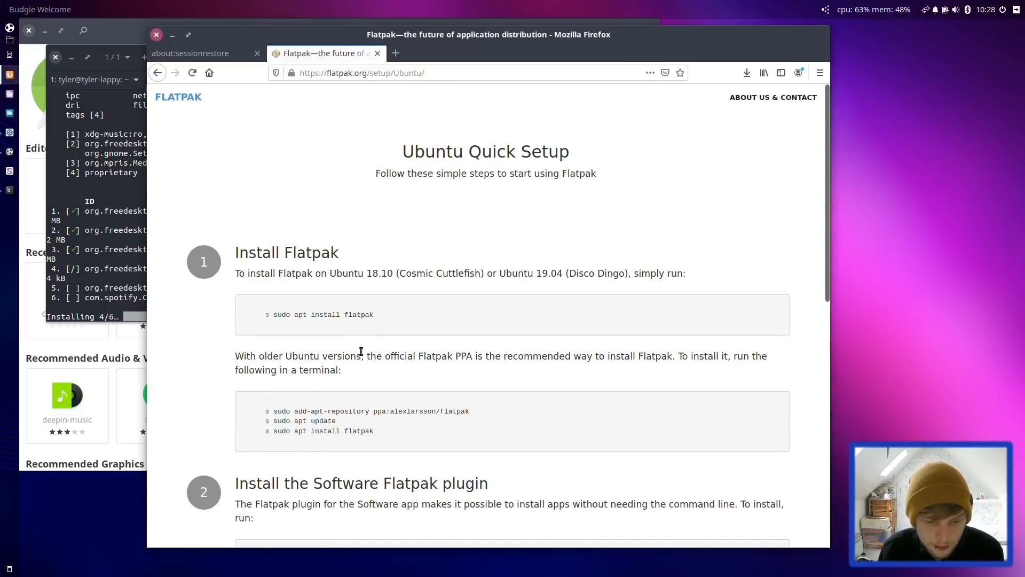
scroll(361, 351, down, 5)
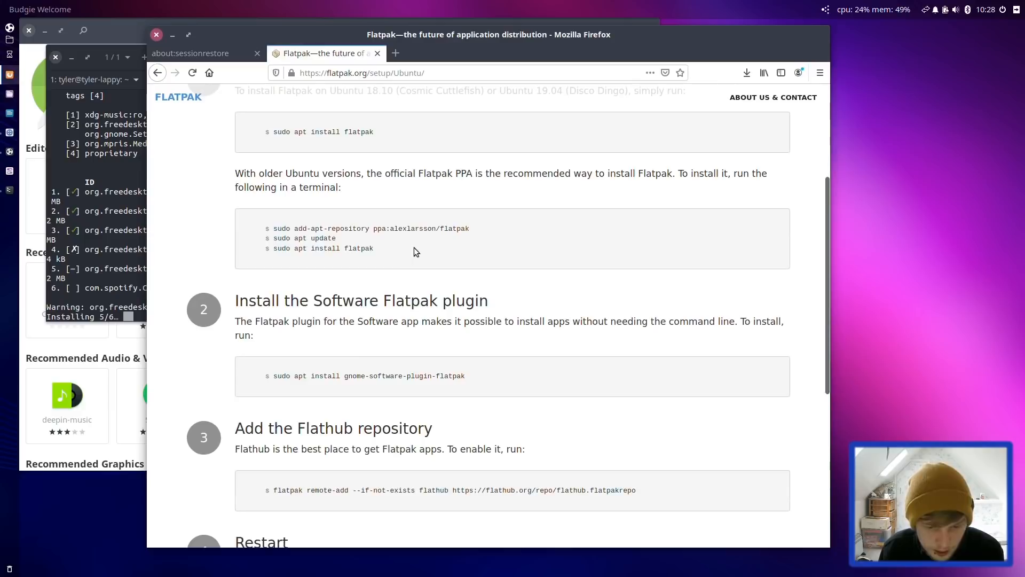
scroll(387, 352, down, 3)
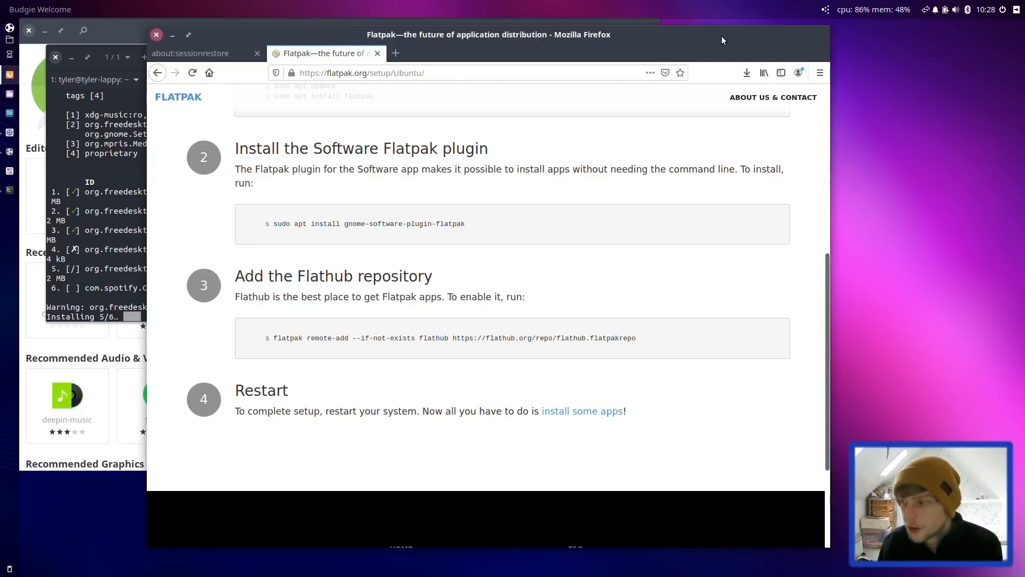
Move the browser and Software windows apart, compare the setup guide with Software, and open Android Studio's details page
drag(722, 36, 792, 21)
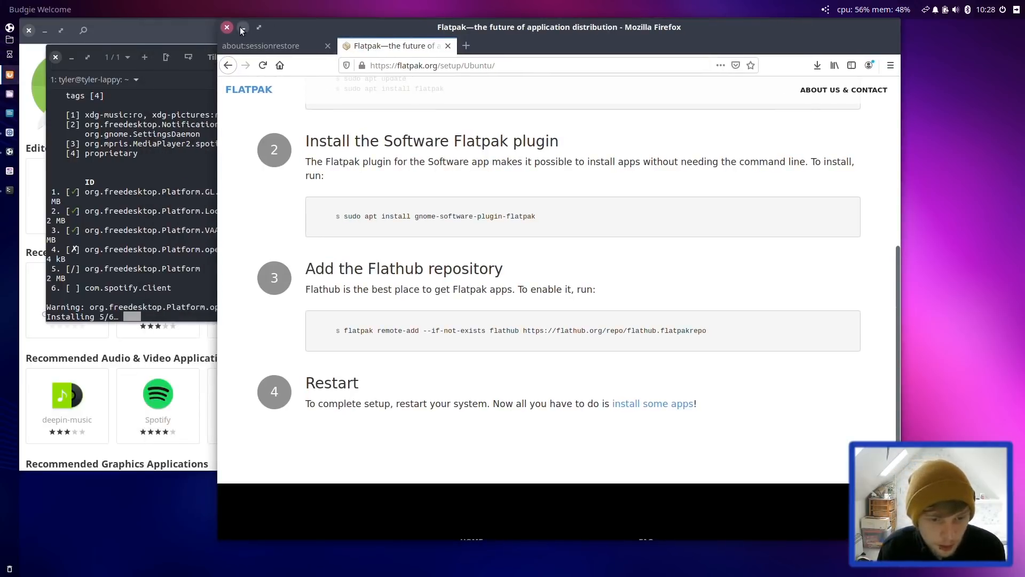
drag(290, 33, 326, 61)
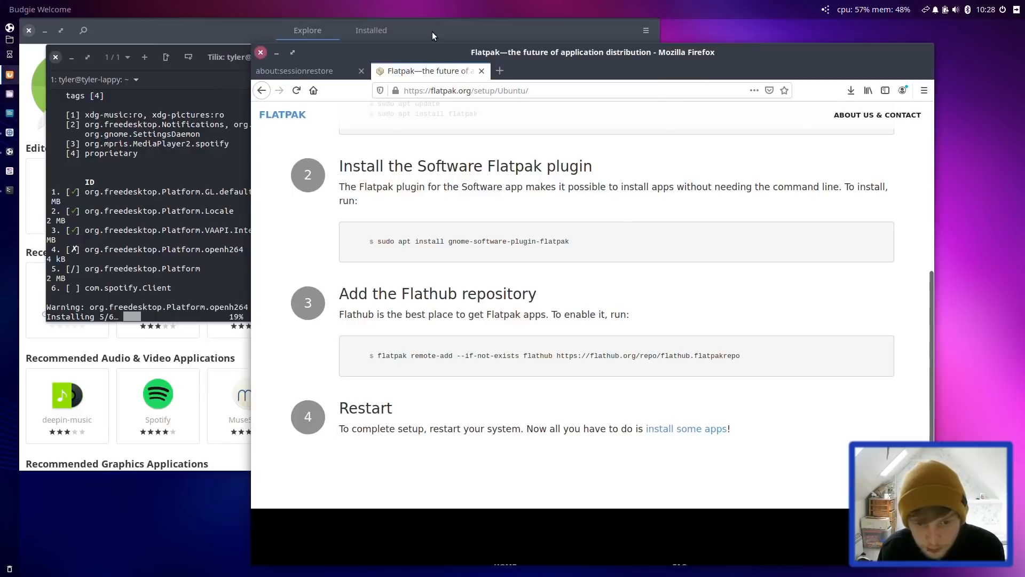
drag(432, 32, 417, 74)
click(611, 56)
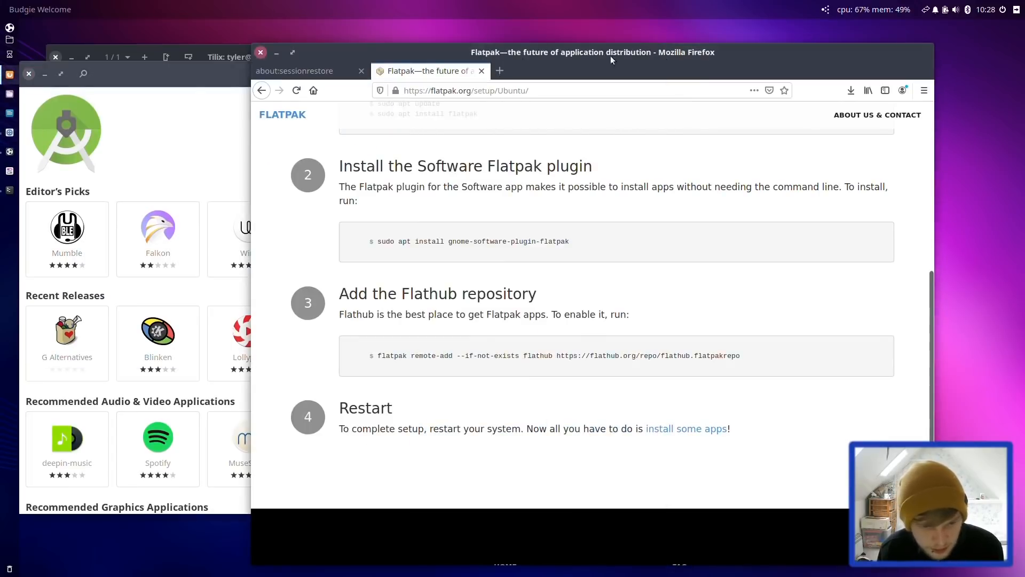
click(187, 81)
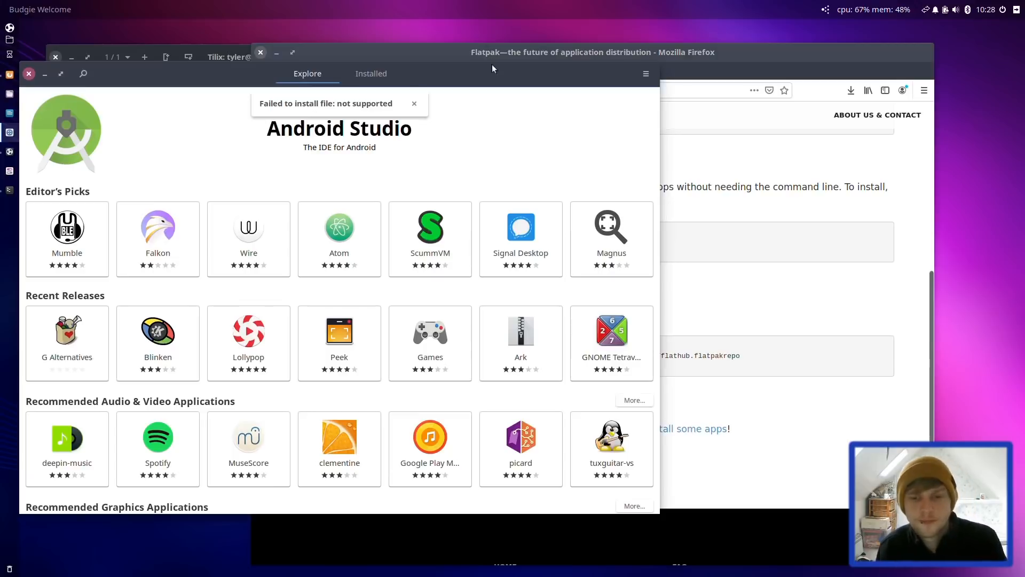
click(730, 61)
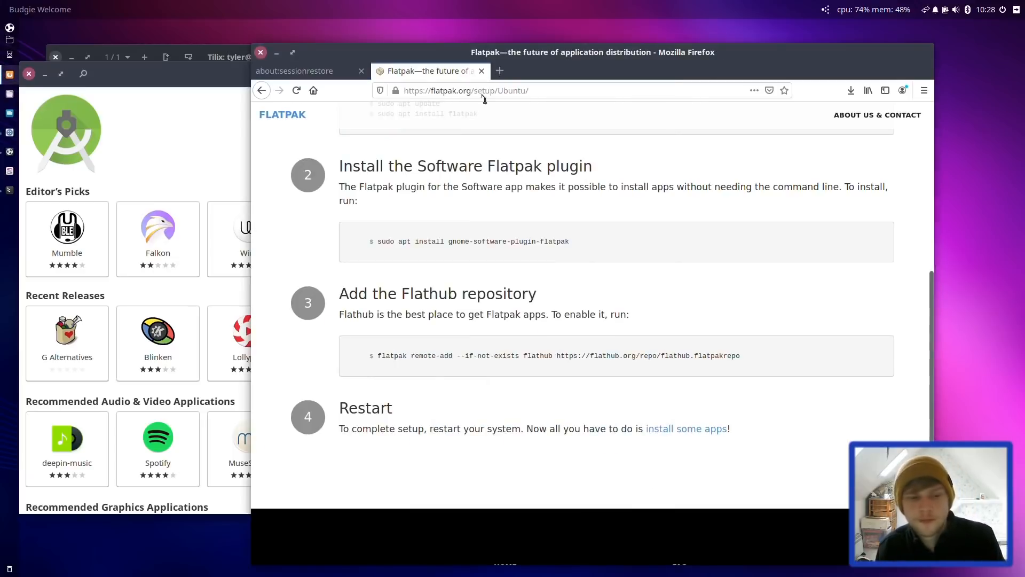
click(218, 137)
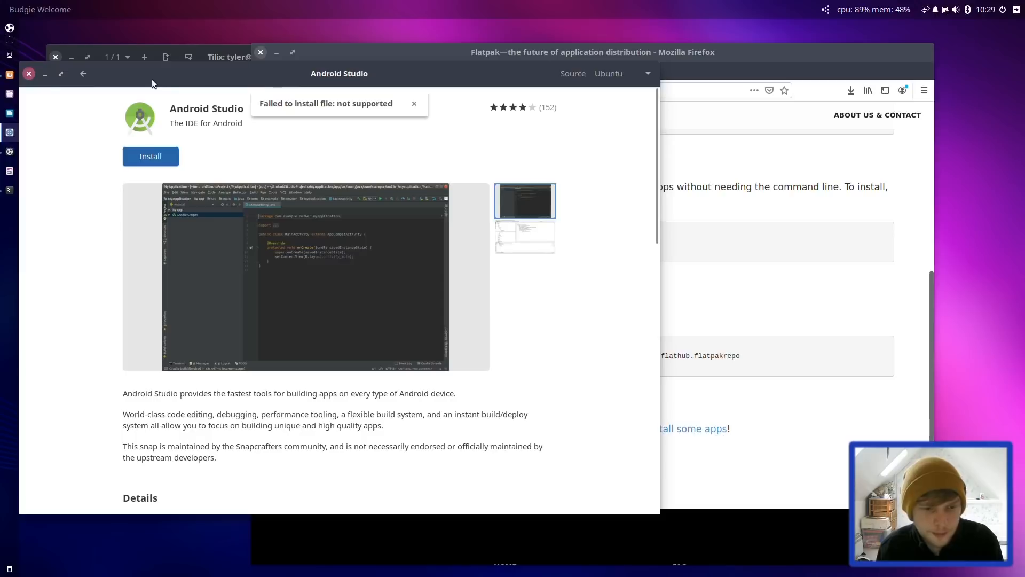
Leave Android Studio's details page and search the software catalogue for flatpak
click(83, 75)
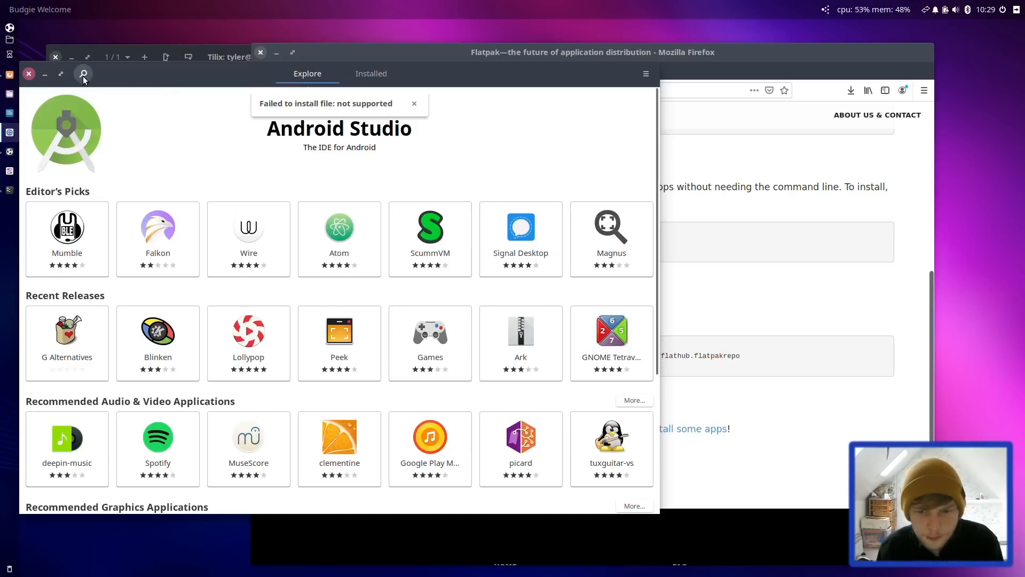
click(644, 74)
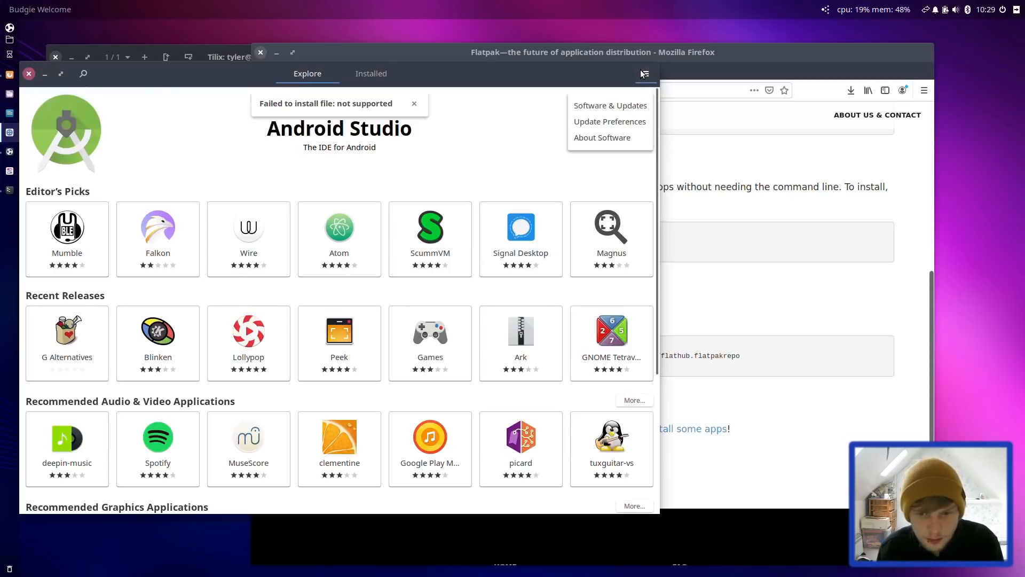
click(83, 76)
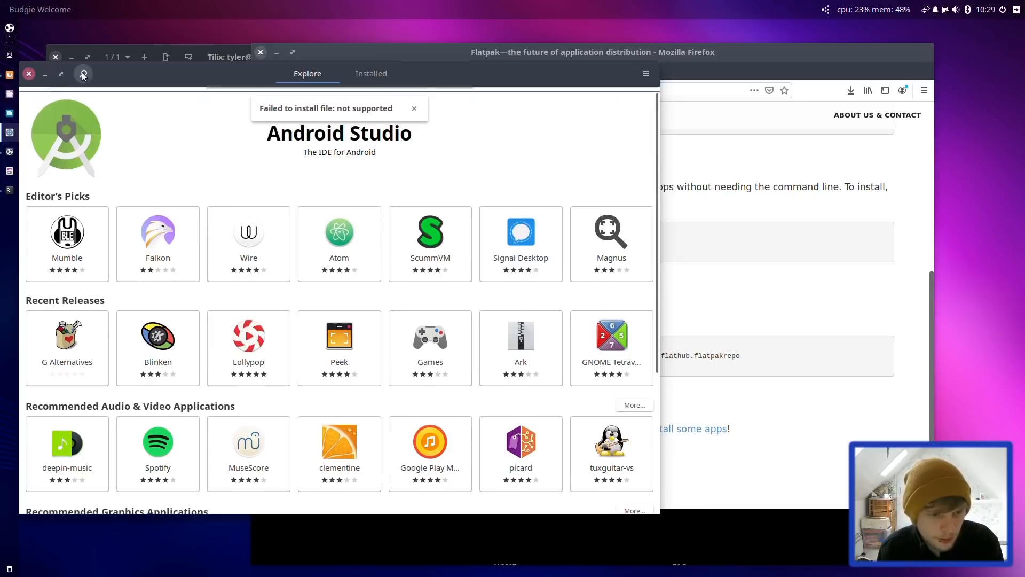
text(flatpak)
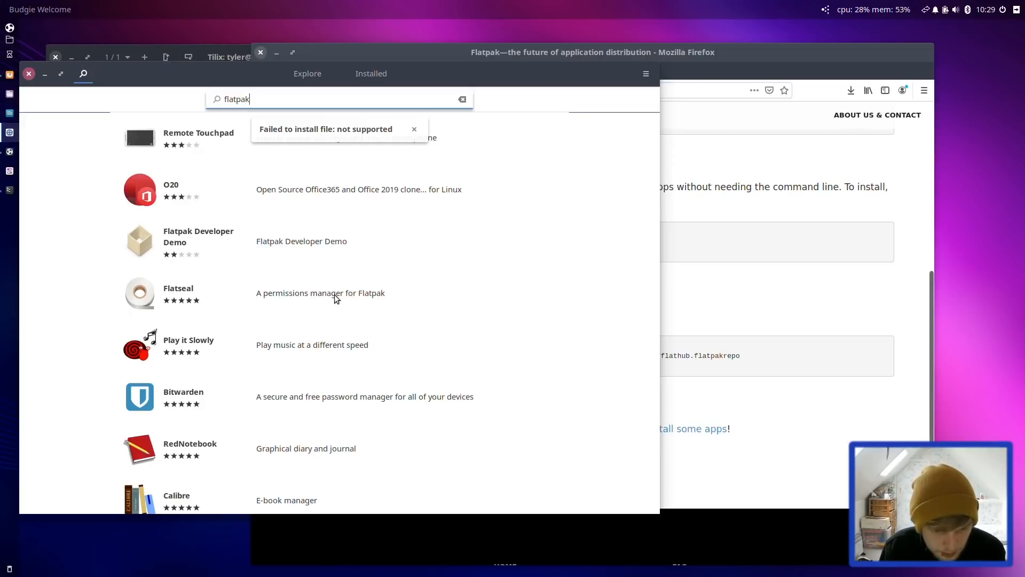
Dismiss the failed-install notification, open Flatseal from the search results, and review its details and source
click(414, 129)
click(166, 287)
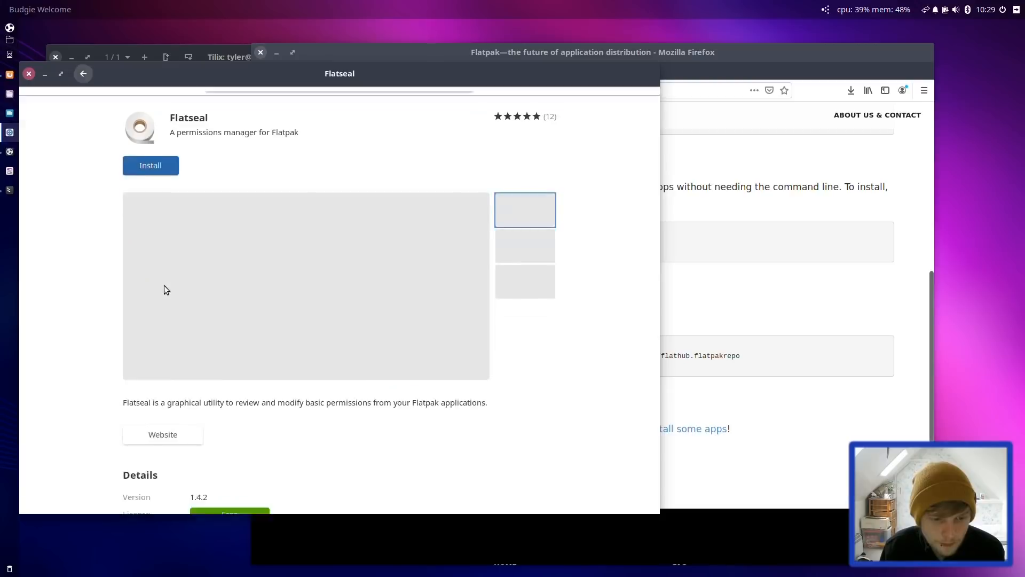
scroll(165, 287, down, 5)
scroll(165, 285, down, 3)
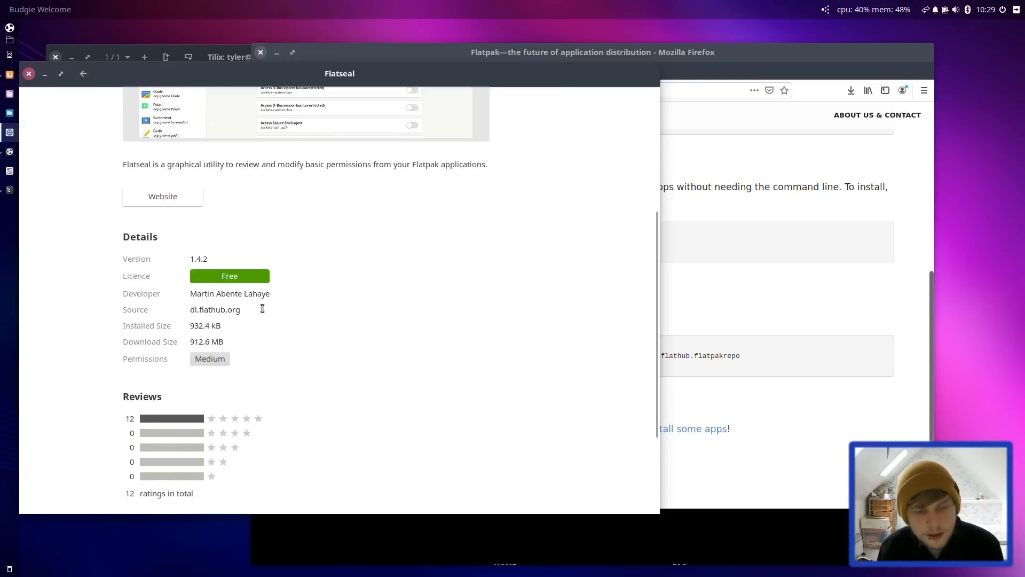
scroll(261, 306, down, 5)
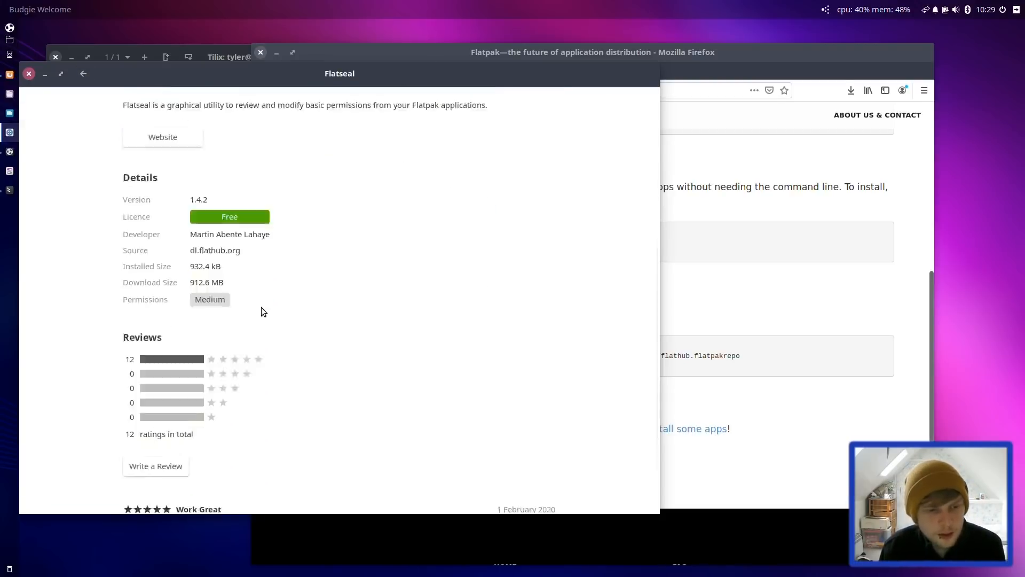
Search the catalogue for spotify and review the details page of the Spotify result described as "Music for everyone"
click(82, 74)
double_click(267, 103)
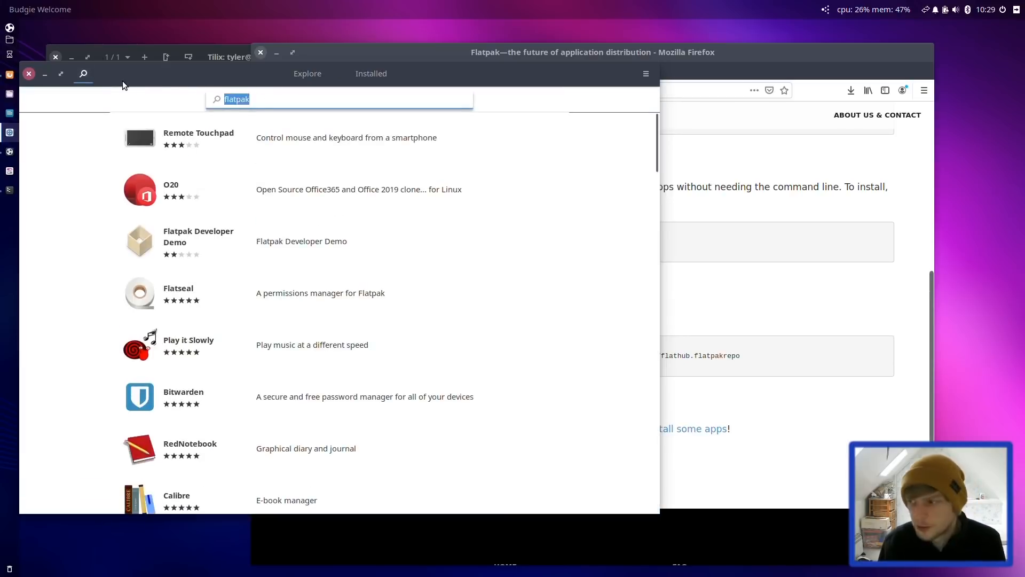
text(spotify)
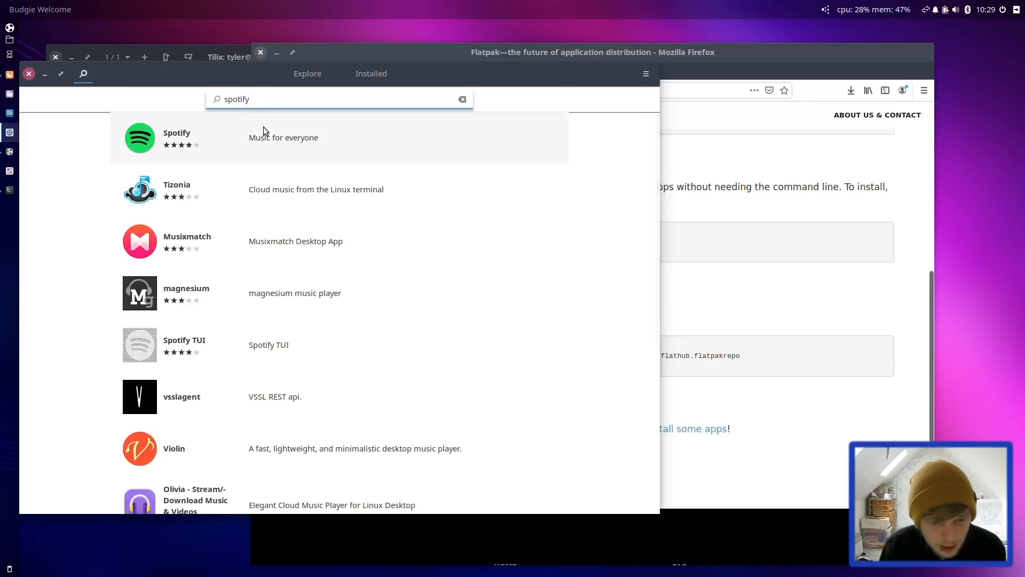
click(271, 148)
scroll(251, 268, down, 10)
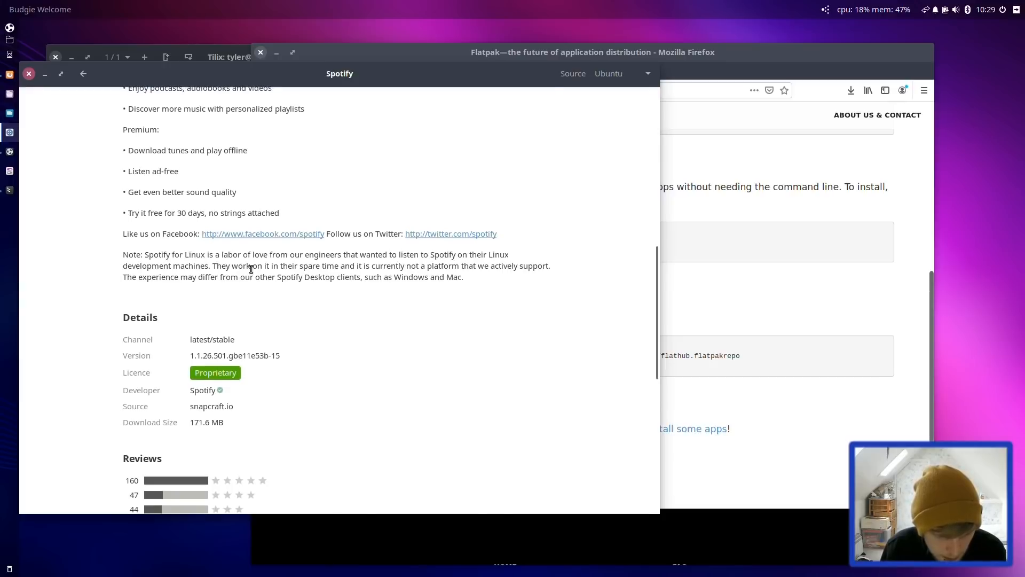
scroll(251, 268, up, 10)
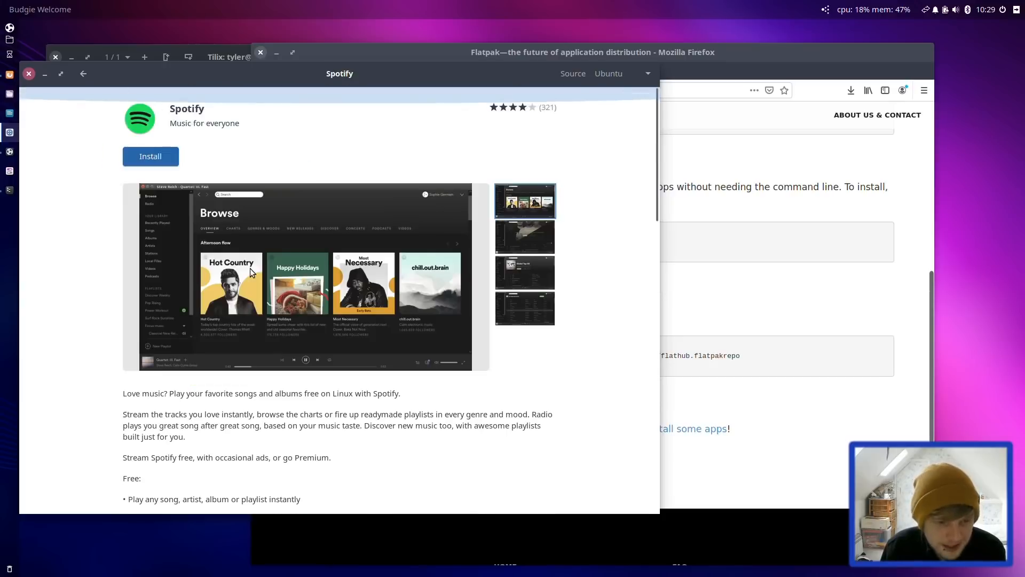
Open the other Spotify result, described as "Online music streaming service", and move the Software window off the terminal
click(86, 75)
scroll(226, 197, down, 5)
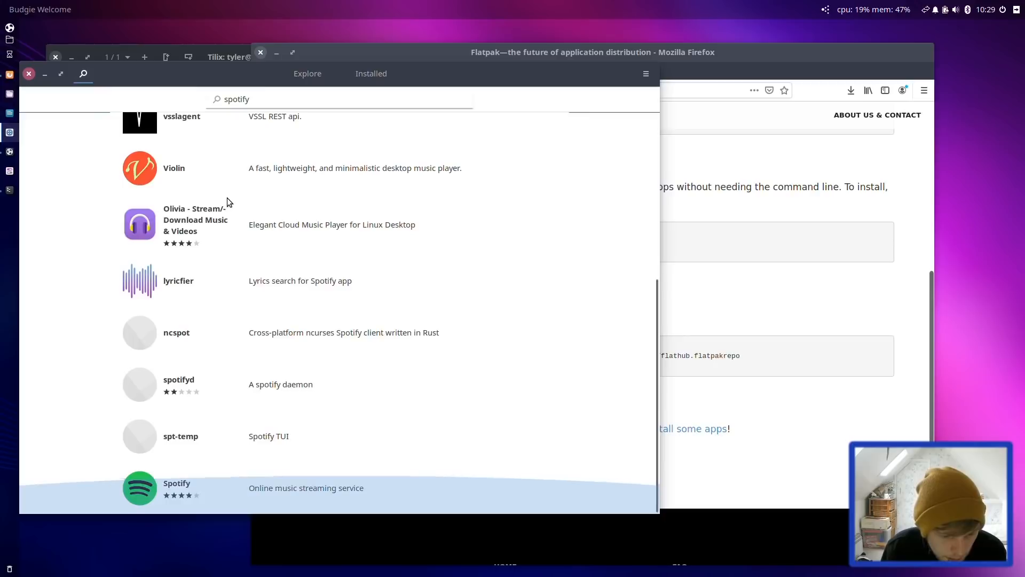
click(238, 486)
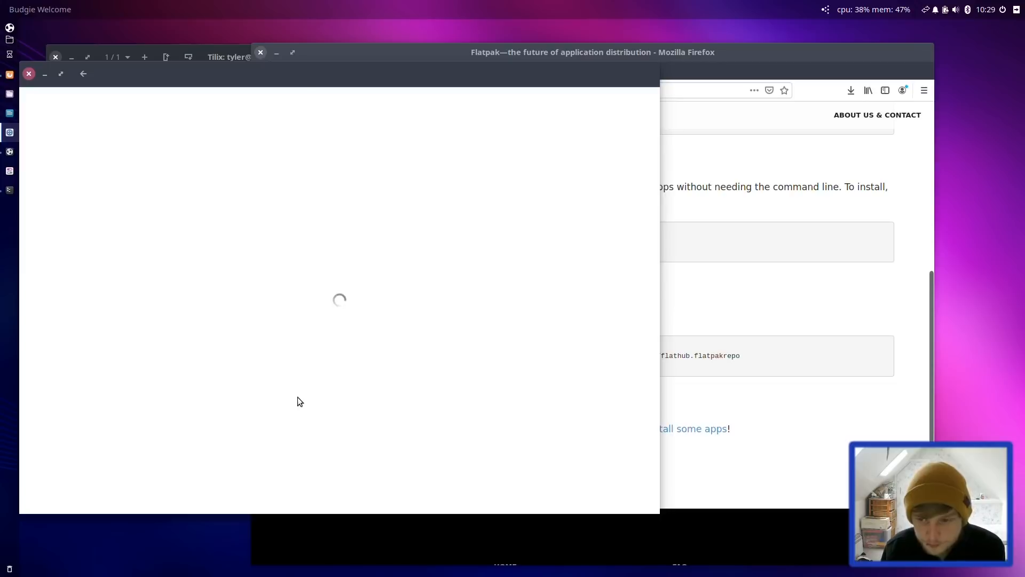
drag(476, 74, 668, 89)
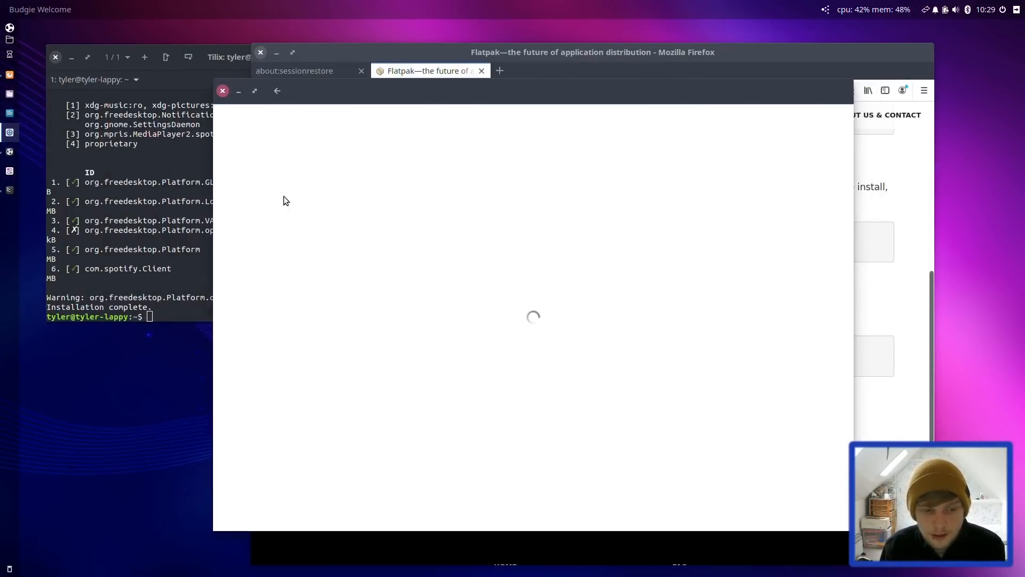
Bring the Tilix terminal forward and review the output of the Spotify Flatpak installation
click(188, 219)
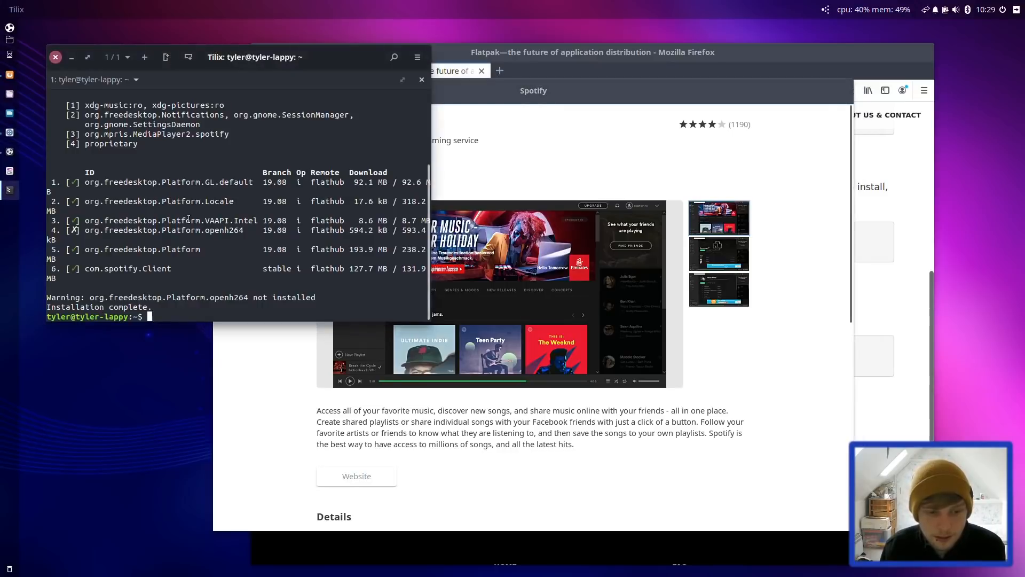
scroll(189, 219, up, 4)
scroll(188, 219, down, 4)
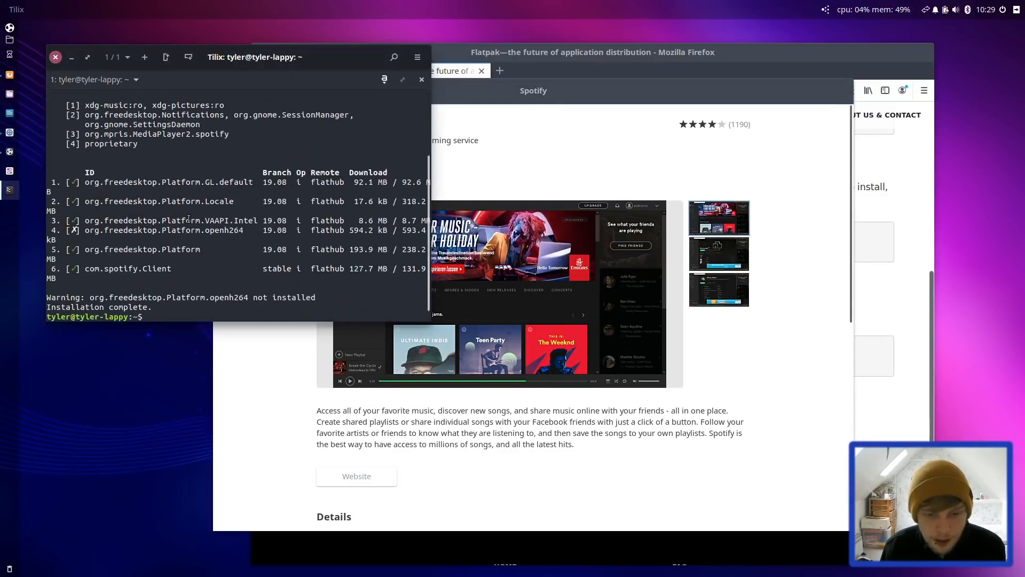
Return to Spotify's details page in Software, check its version and source entries, and close Software
click(650, 80)
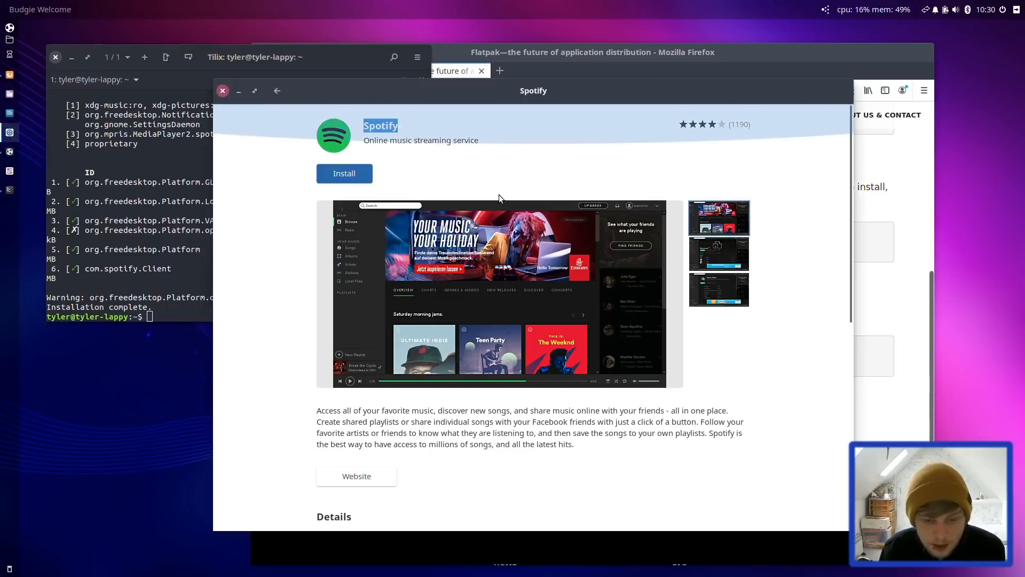
scroll(499, 195, down, 10)
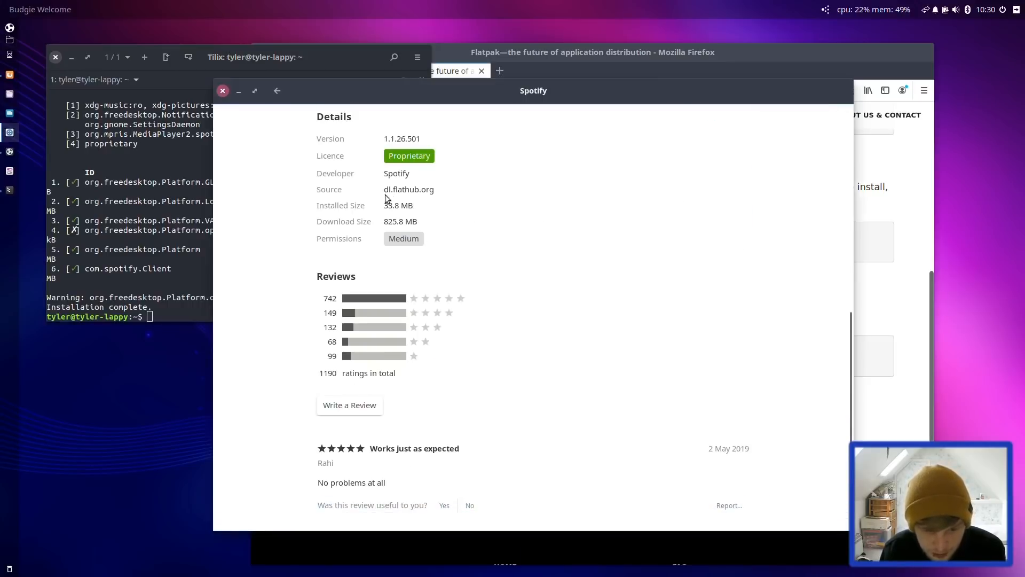
drag(385, 189, 465, 188)
click(493, 190)
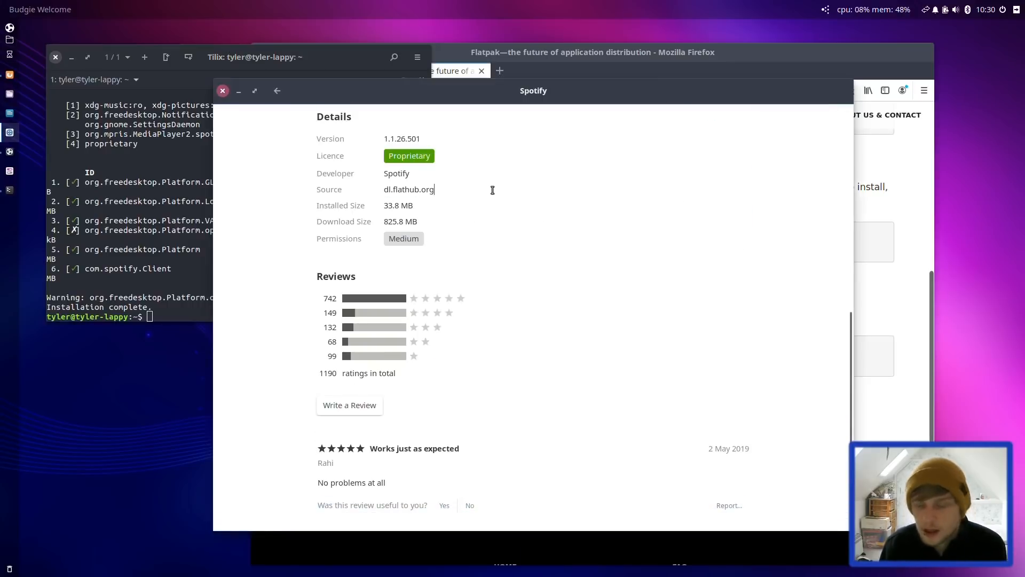
drag(457, 80, 453, 148)
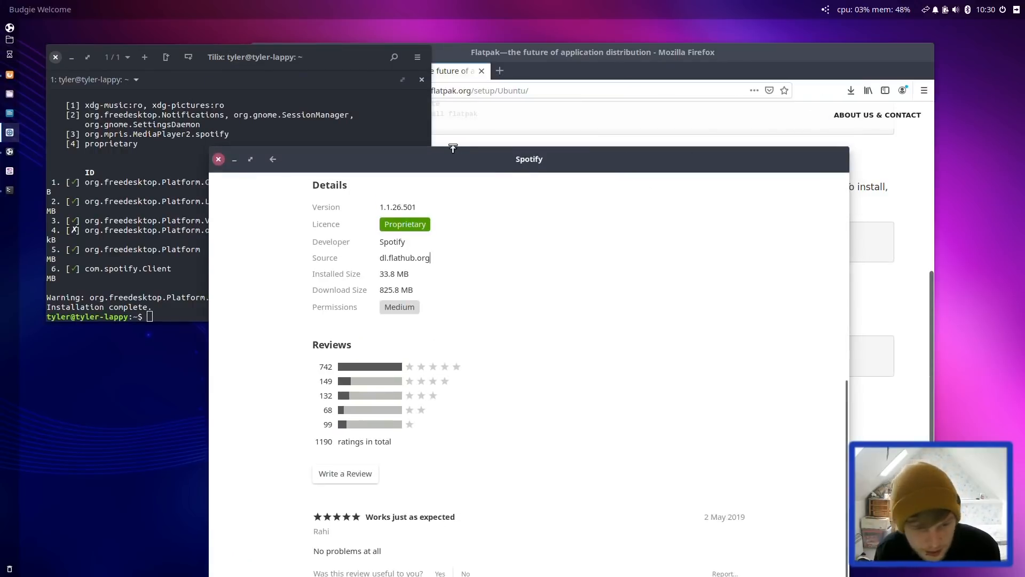
click(219, 159)
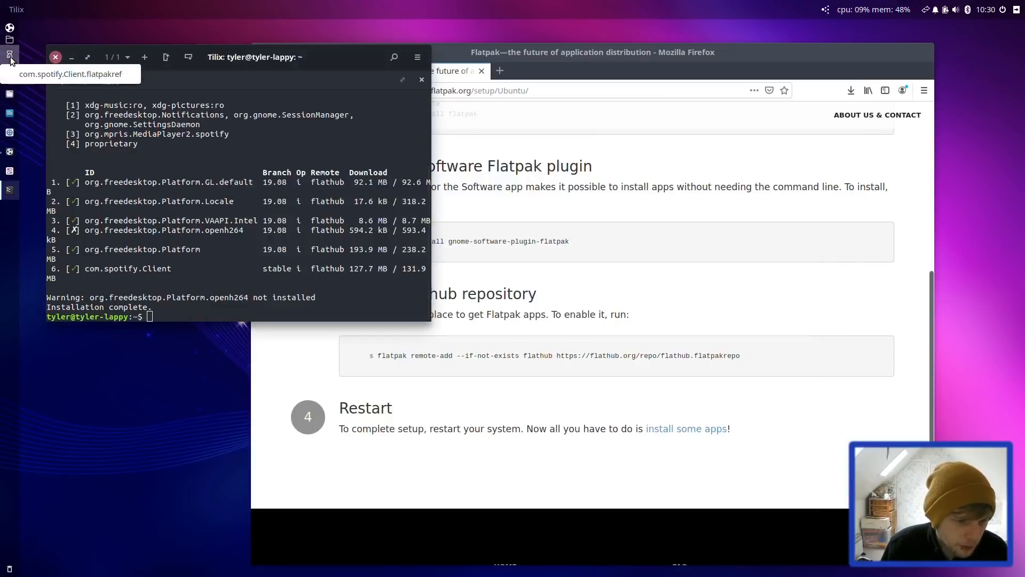
Open the dock entry com.spotify.Client.flatpakref, check the Spotify page it loads in Software, and close the window
click(10, 57)
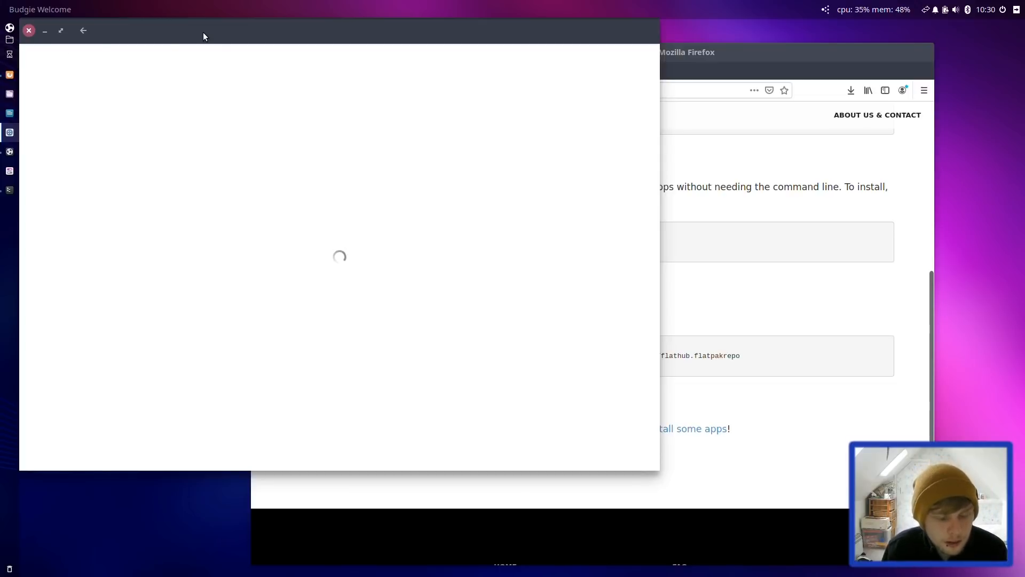
drag(203, 32, 302, 69)
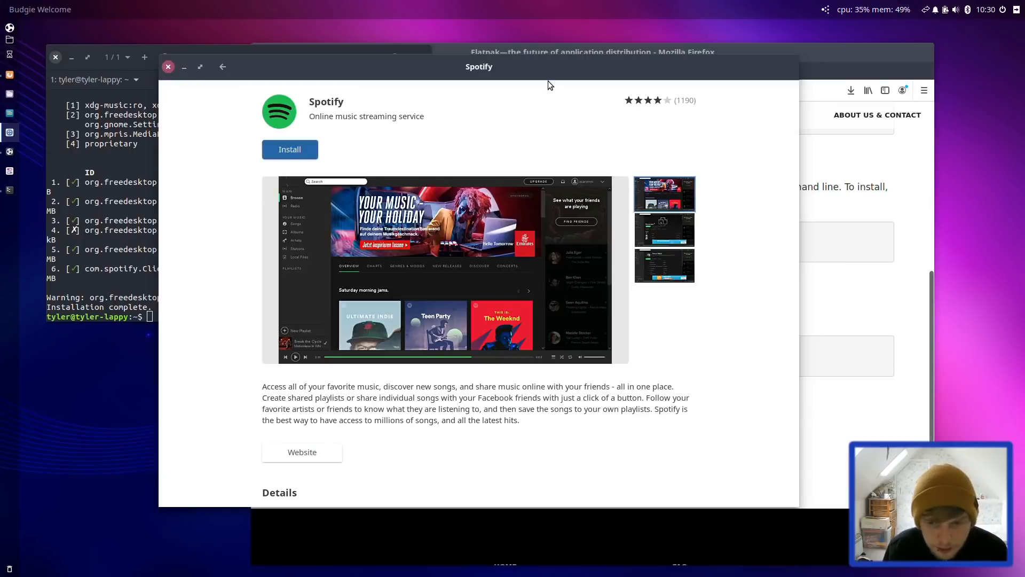
click(169, 66)
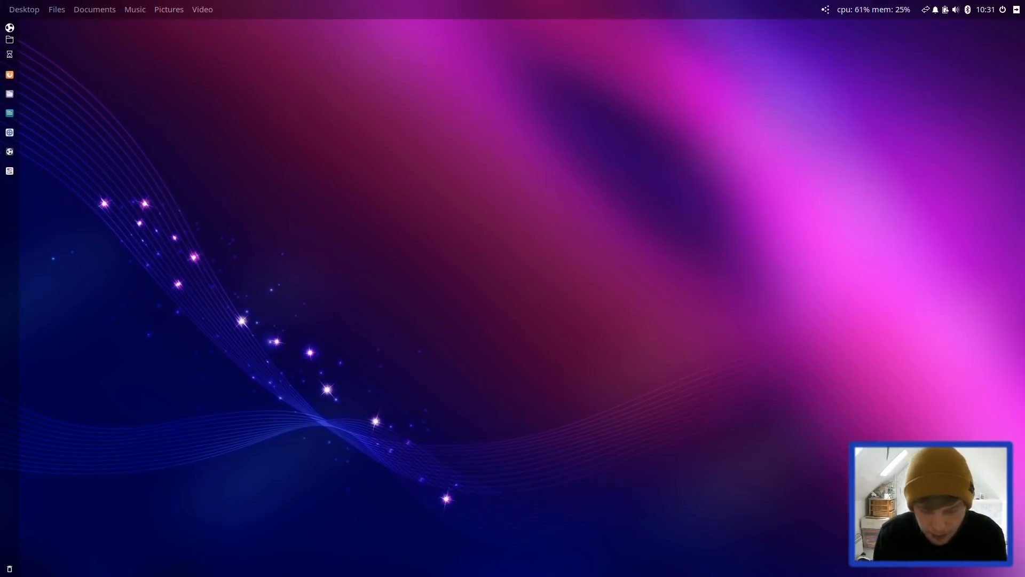
Run htop in a new terminal to inspect CPU and memory usage, and move the window to the middle of the desktop
key(ctrl+alt+t)
text(htop)
key(Return)
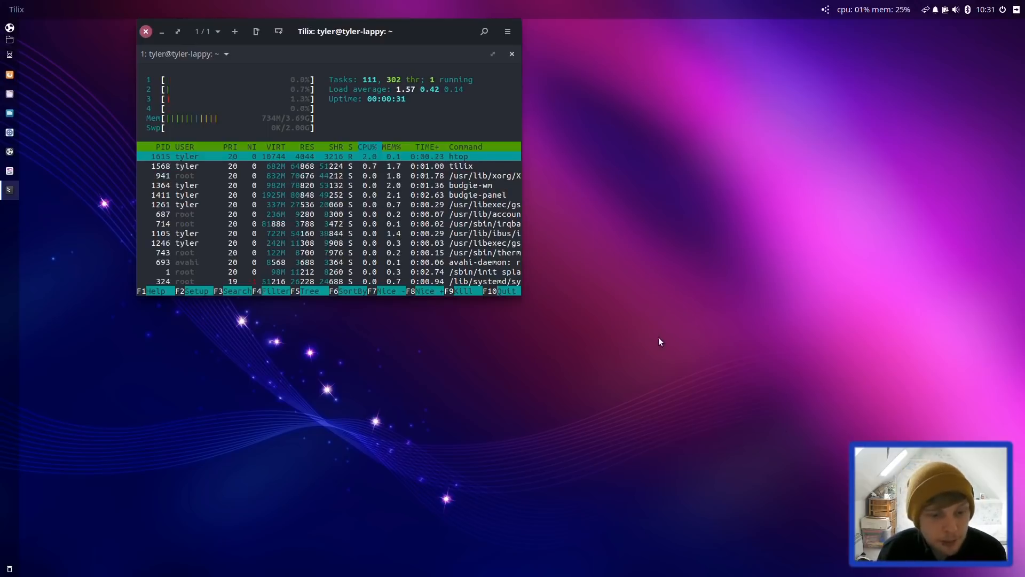
drag(347, 35, 582, 172)
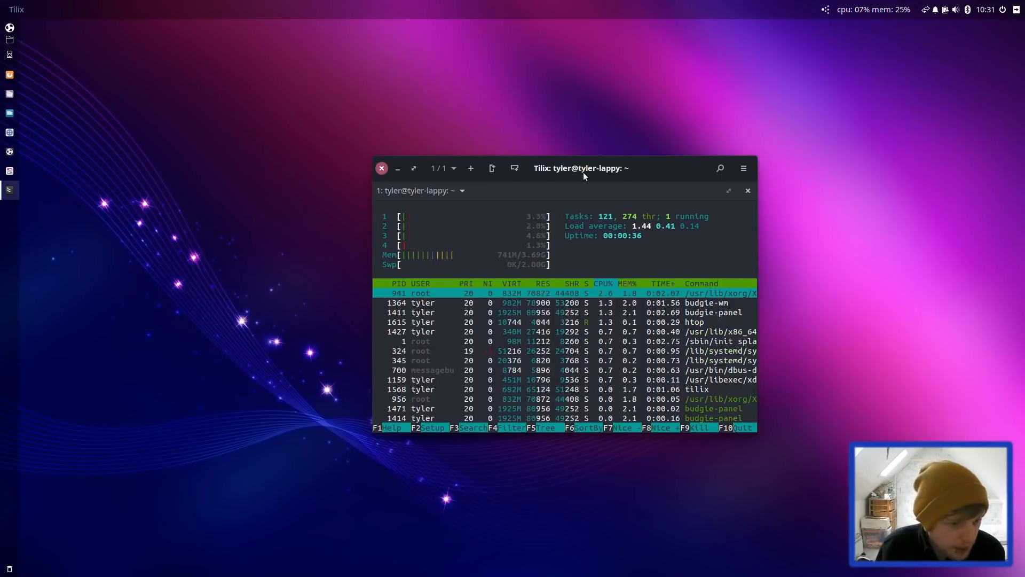
drag(583, 172, 517, 184)
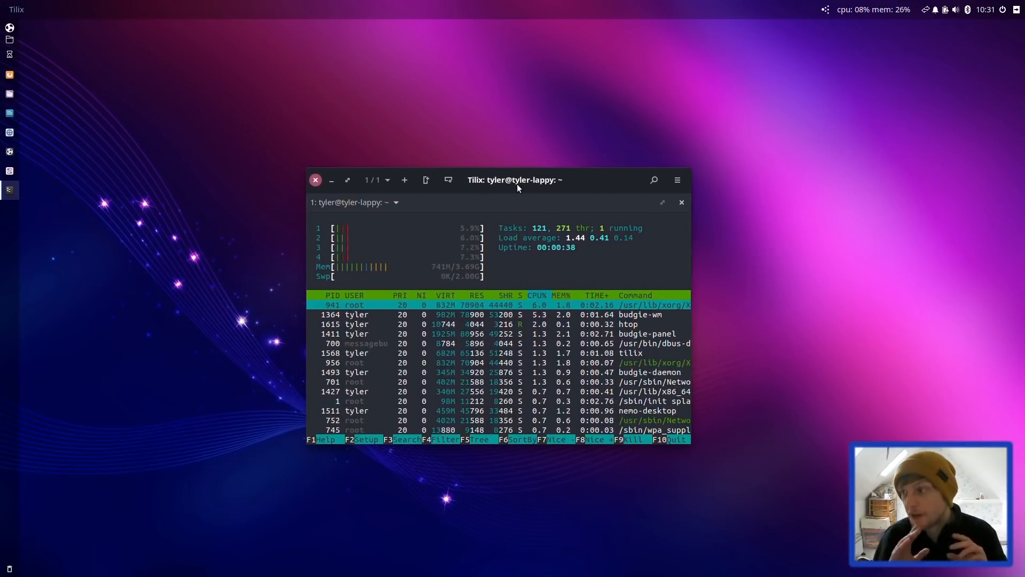